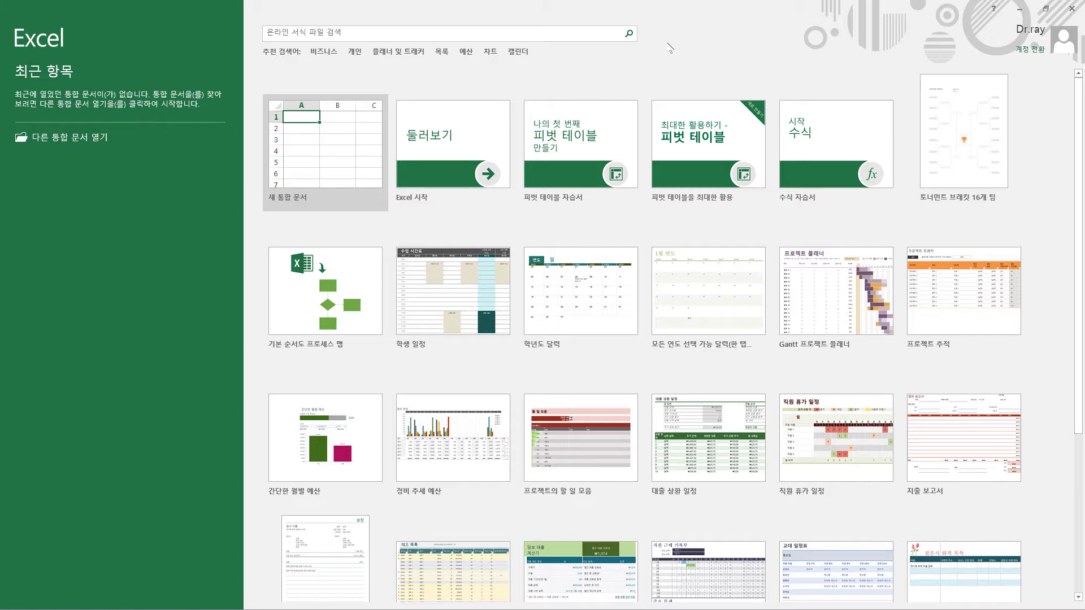
Create a new blank workbook (새 통합 문서) from the Excel start screen
left_click(336, 147)
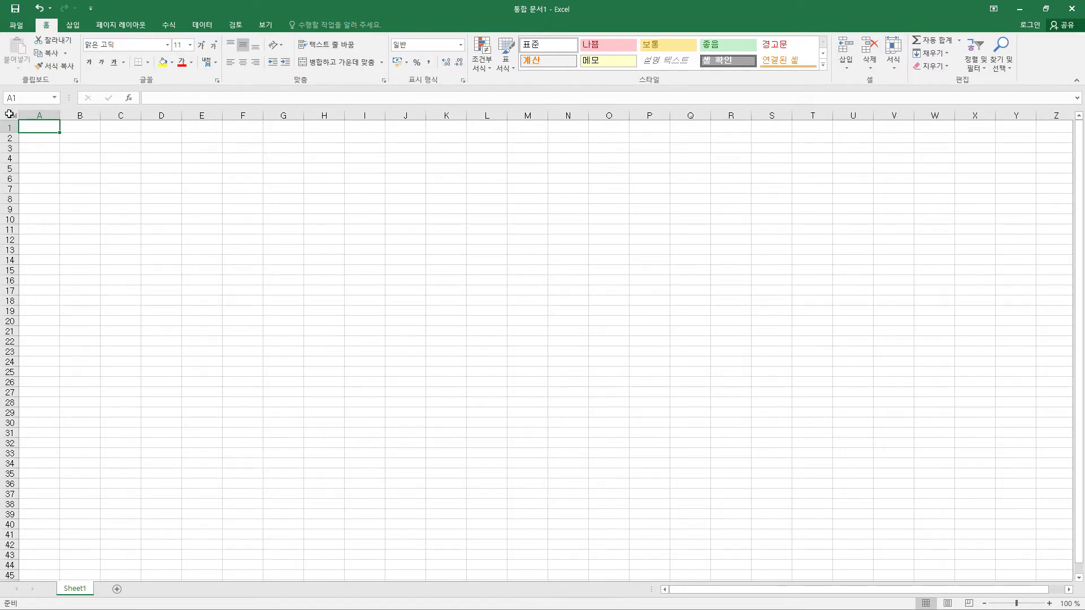
Set the whole sheet to the 굴림 font with black text colour
left_click(12, 114)
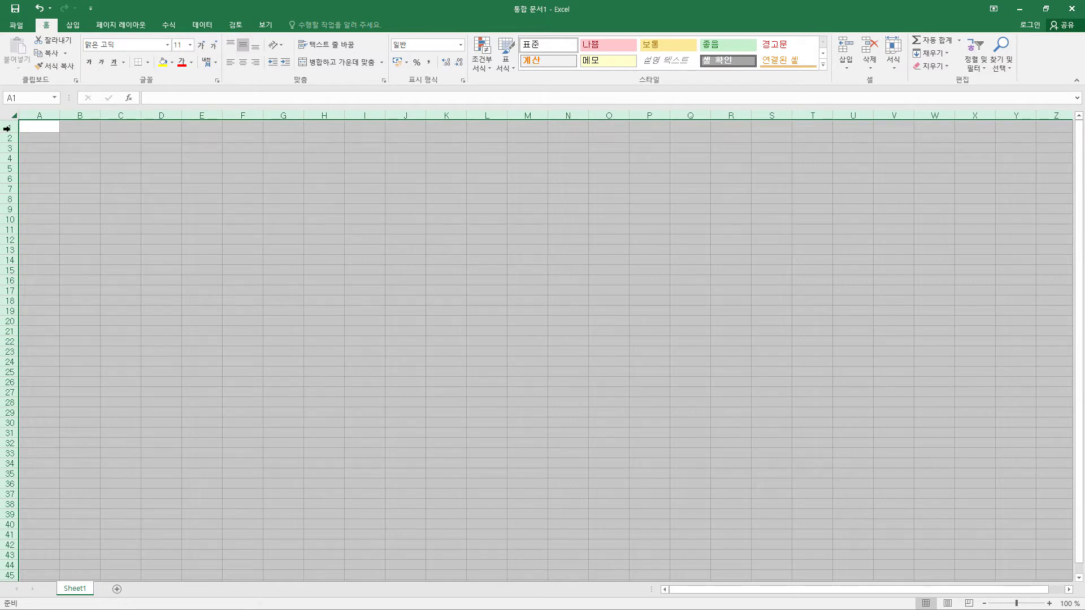
left_click(122, 45)
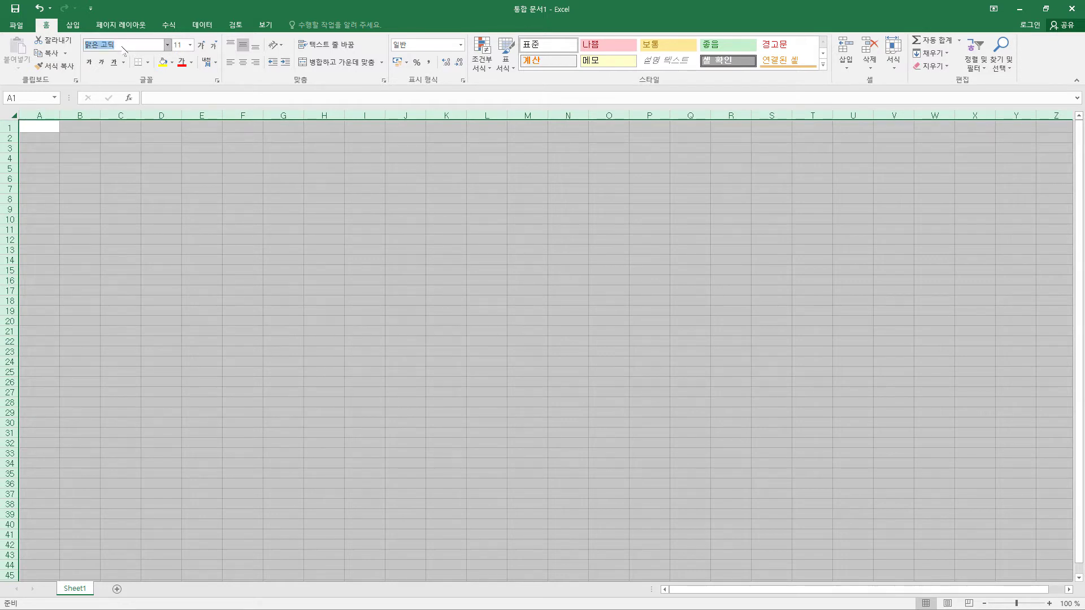
type("구ㄹㄹ")
key("Return")
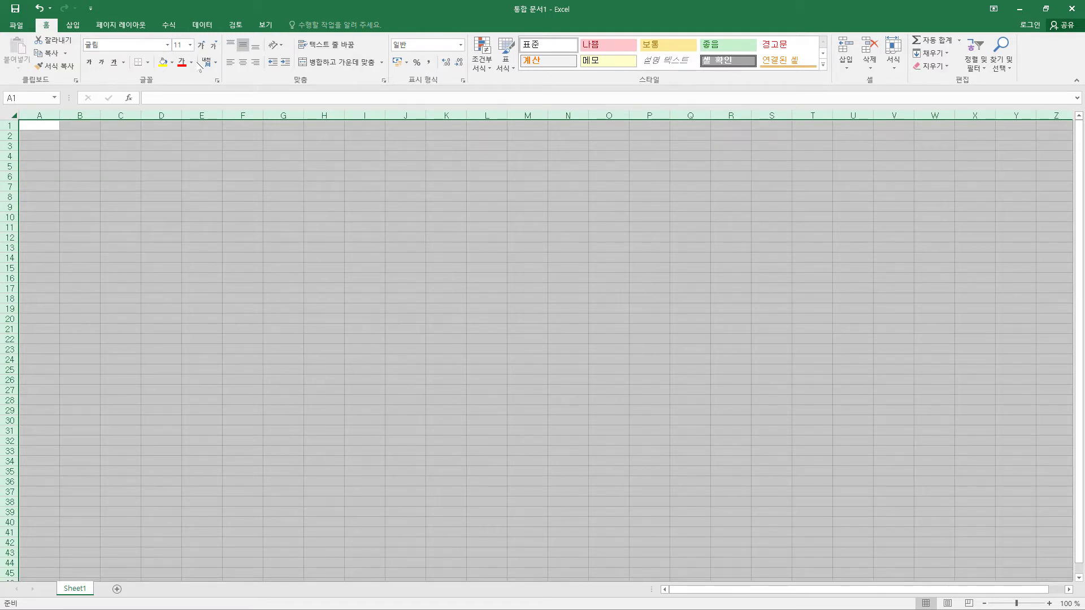
left_click(191, 62)
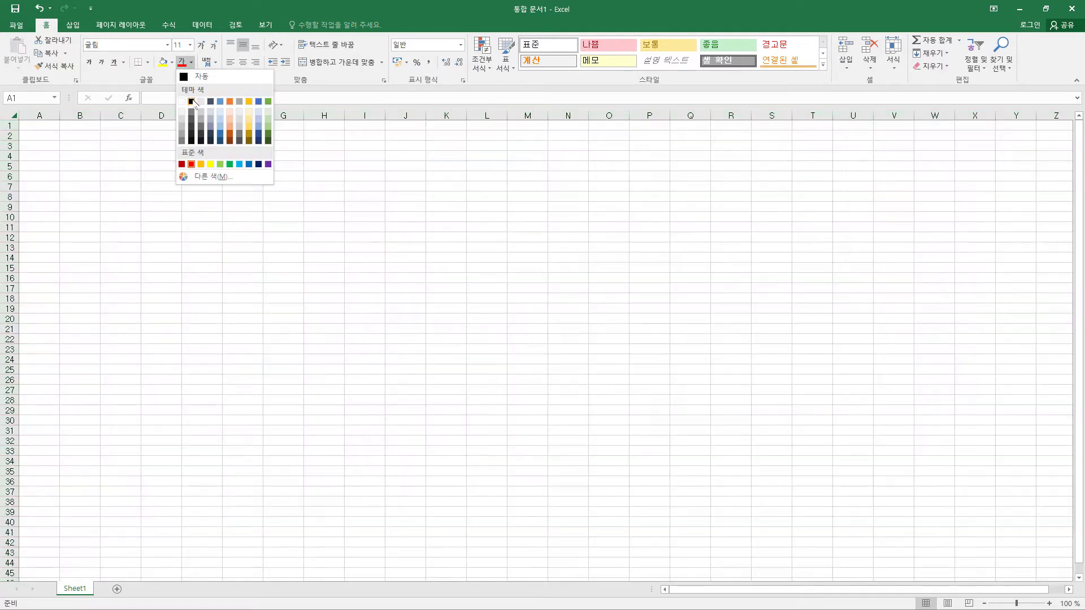
left_click(193, 102)
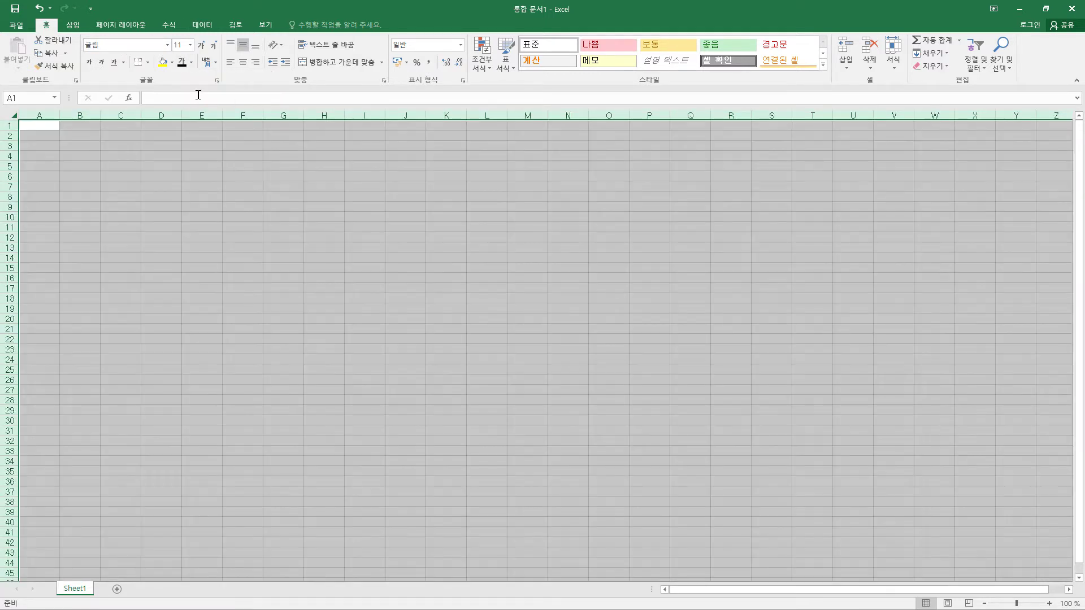
Narrow column A to a width of 1
left_click(44, 116)
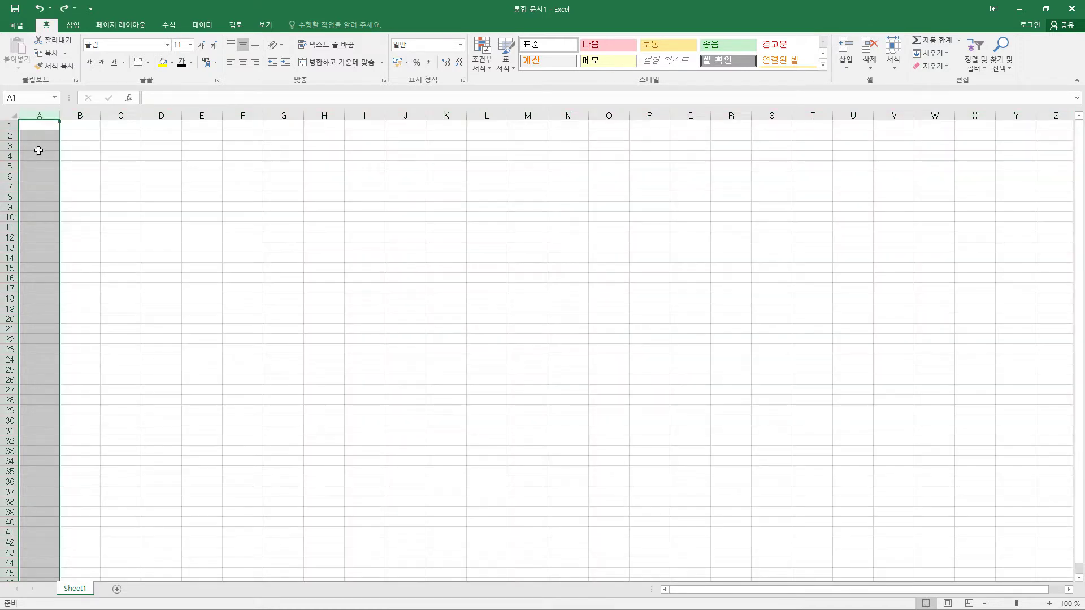
right_click(44, 115)
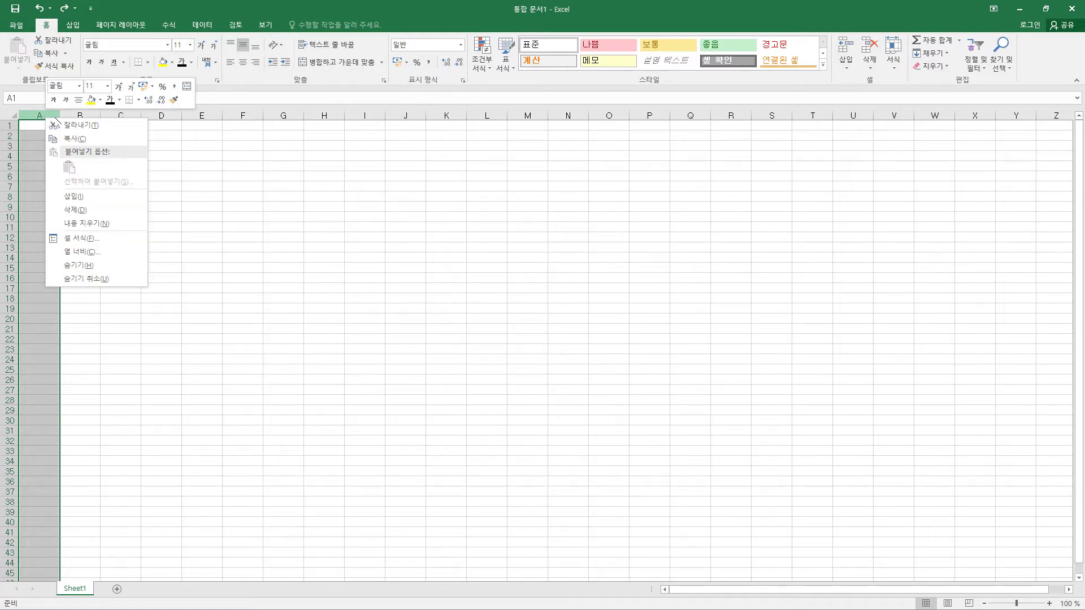
left_click(82, 252)
type("1")
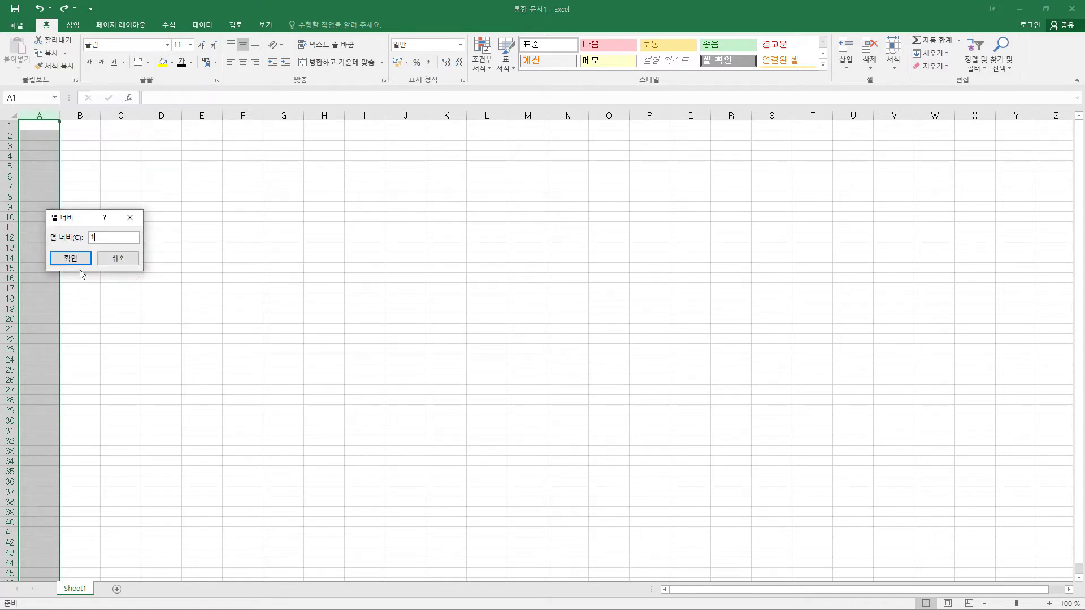
left_click(74, 259)
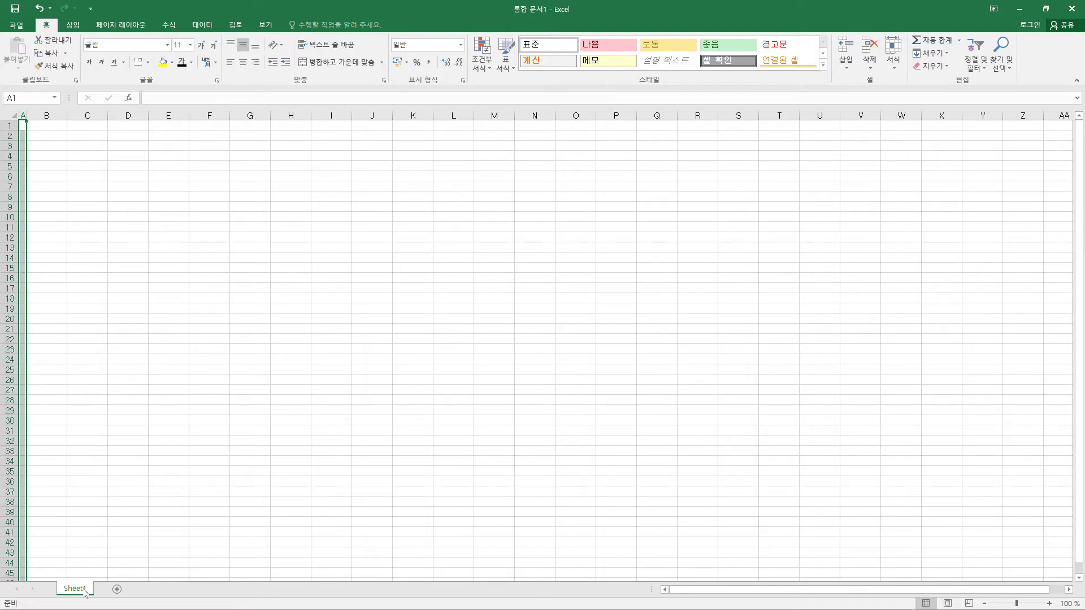
Copy the sheet and name the three sheets 제1작업, 제2작업 and 제3작업
left_click_drag(85, 591, 159, 590)
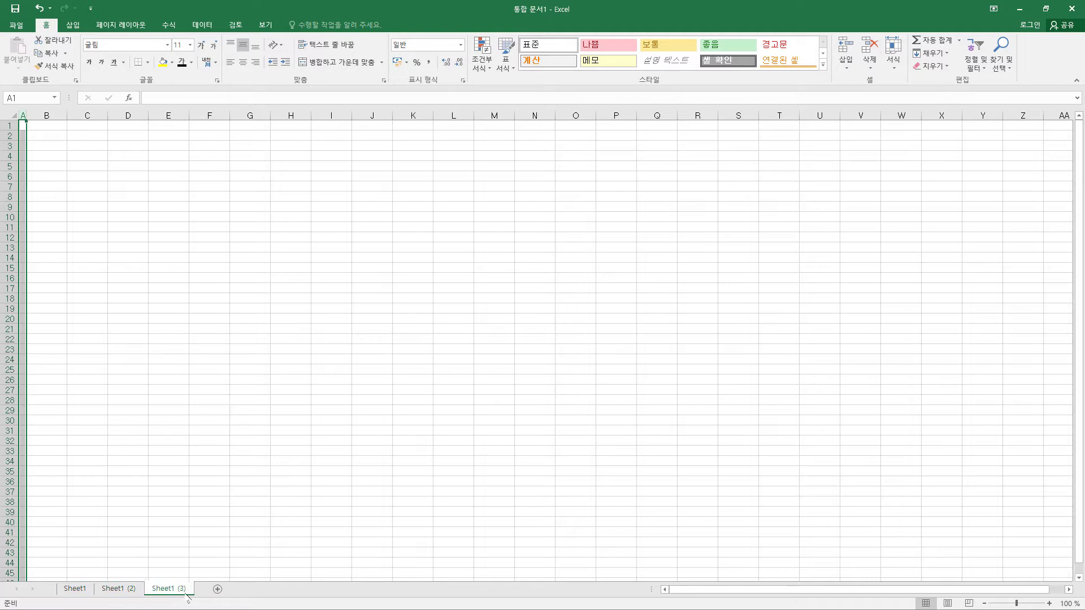
double_click(82, 589)
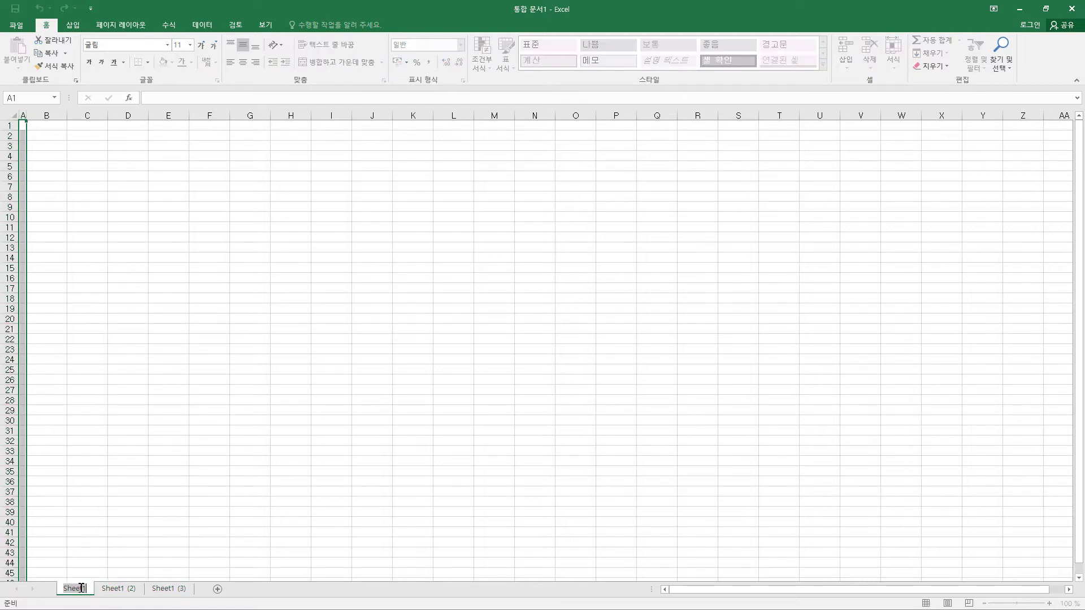
type("제1장")
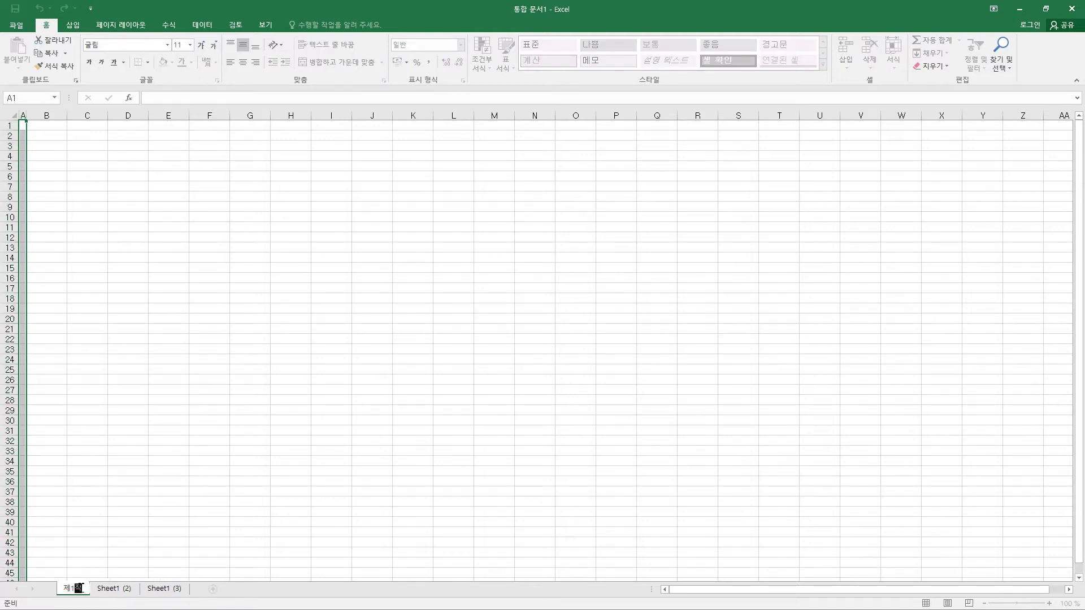
type("업")
double_click(131, 589)
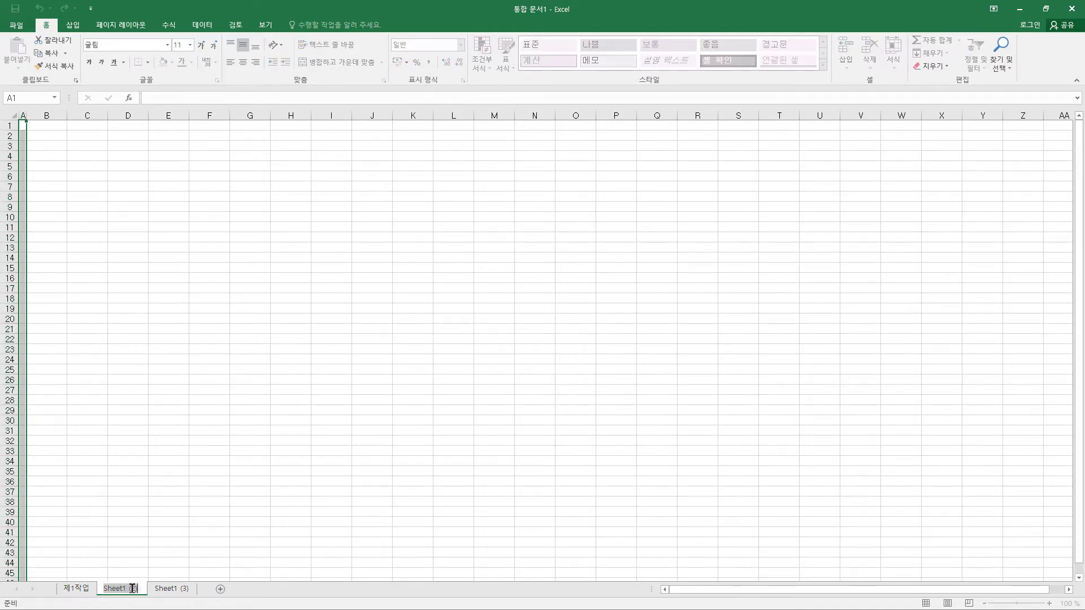
type("제2작업")
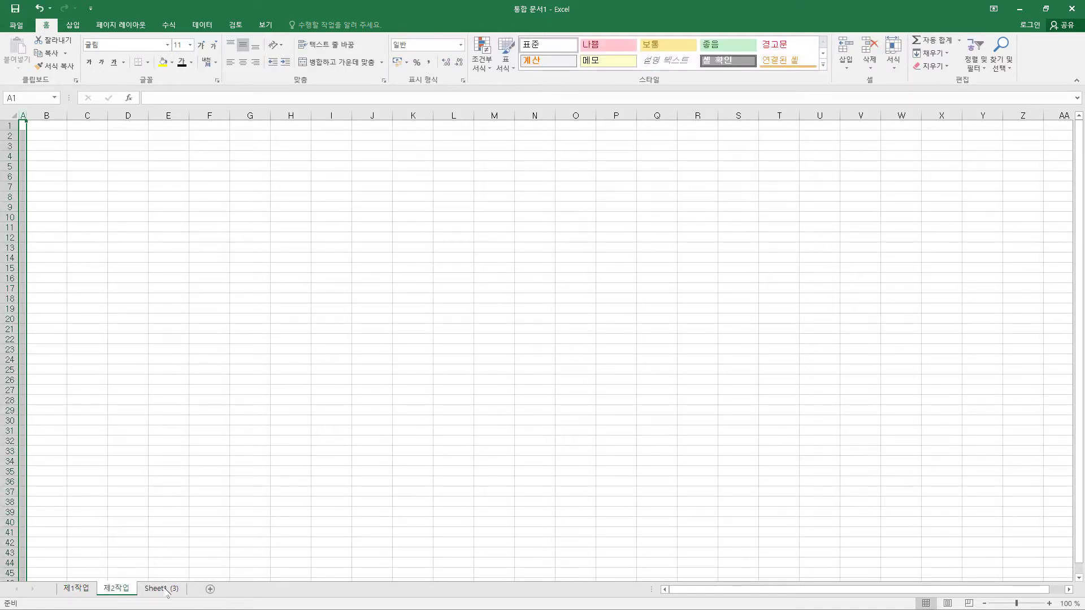
double_click(164, 589)
type("제3작업")
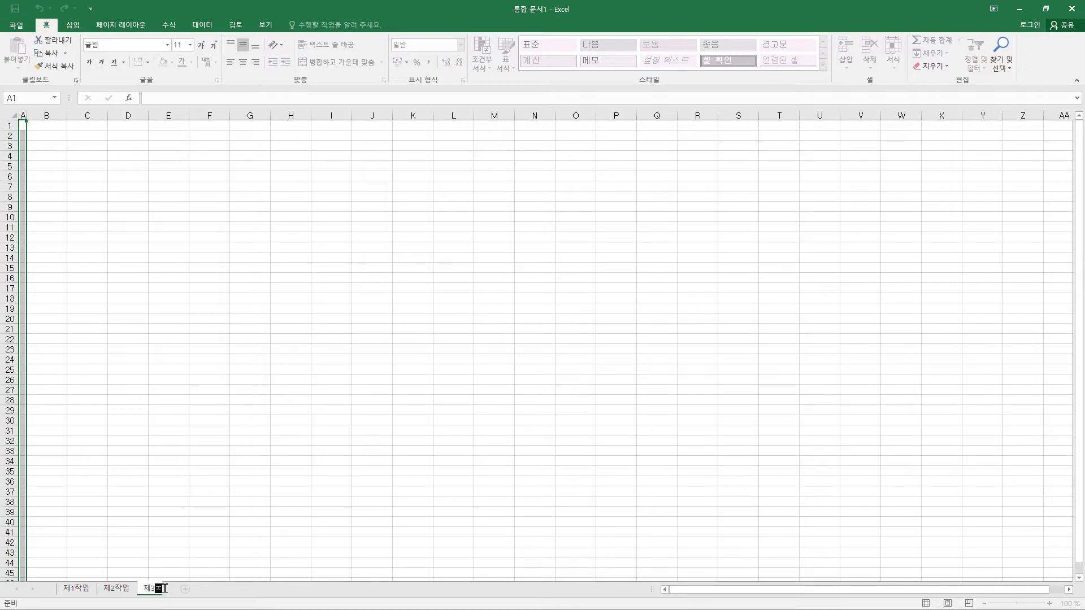
key("Return")
Check each of the three sheets, ending on 제1작업
left_click(79, 590)
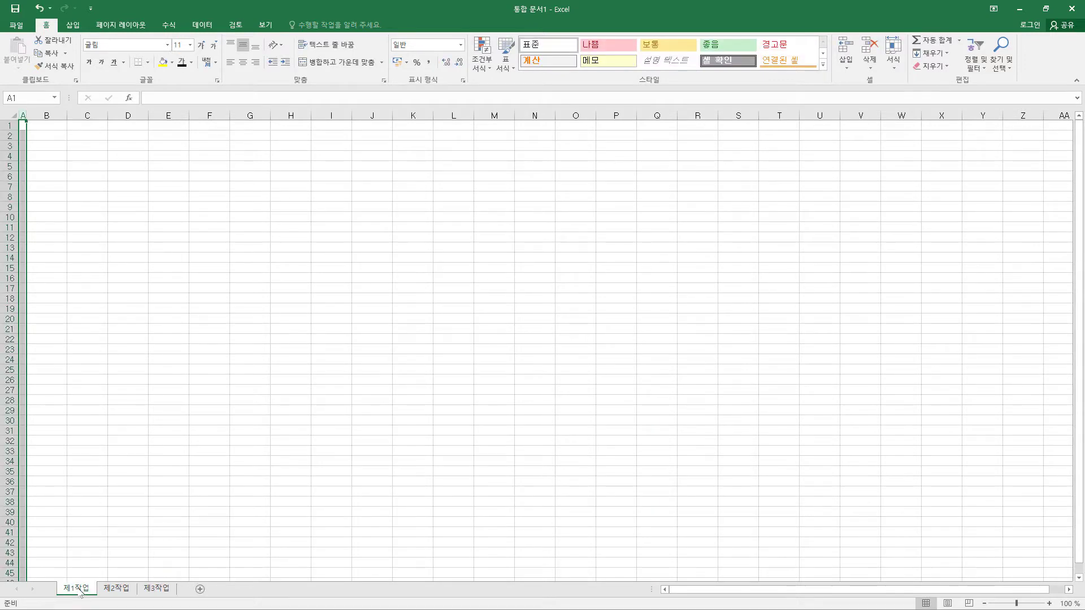
left_click(119, 589)
left_click(156, 592)
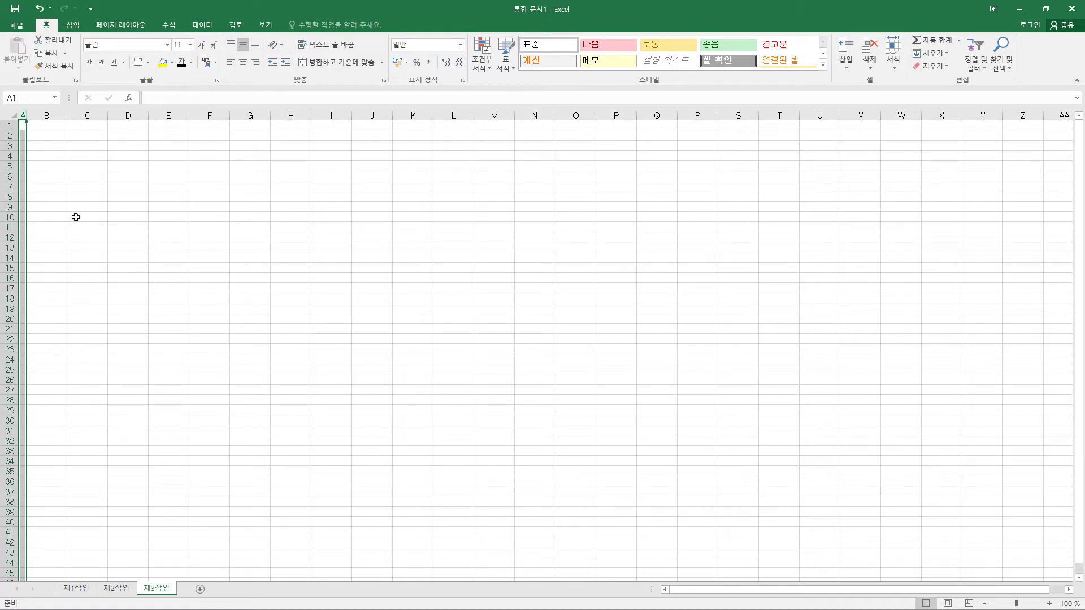
left_click(85, 591)
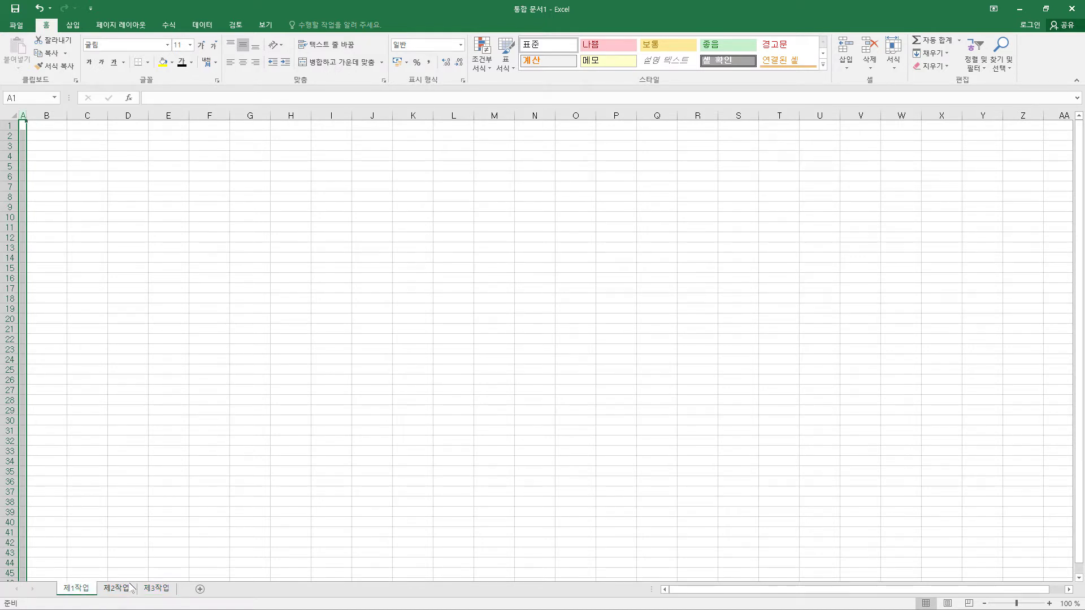
Save the workbook in the ITQ folder, named with the candidate number and name
left_click(15, 8)
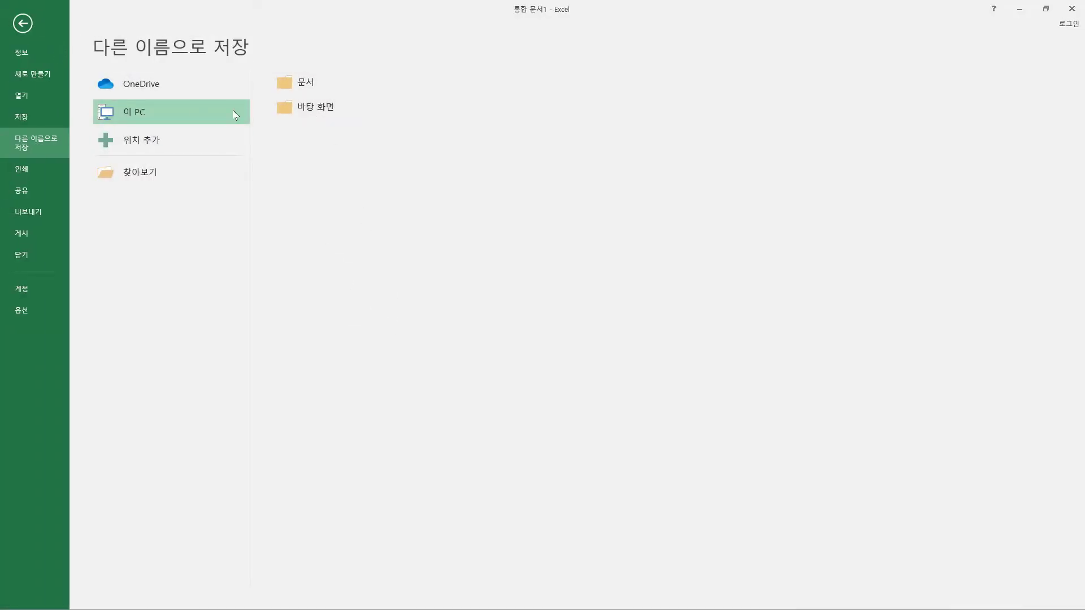
double_click(140, 115)
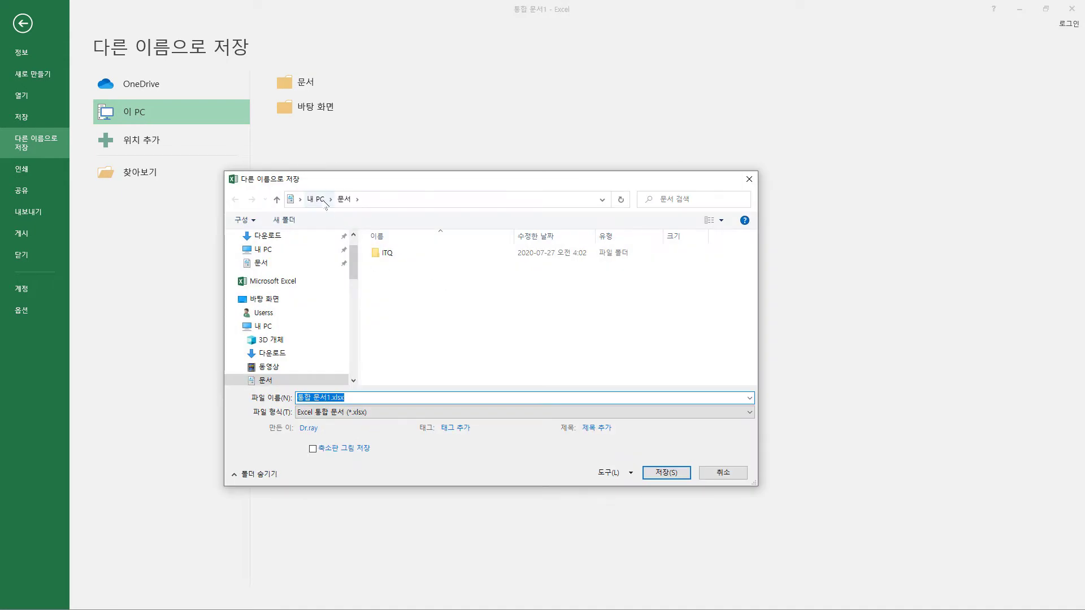
double_click(384, 253)
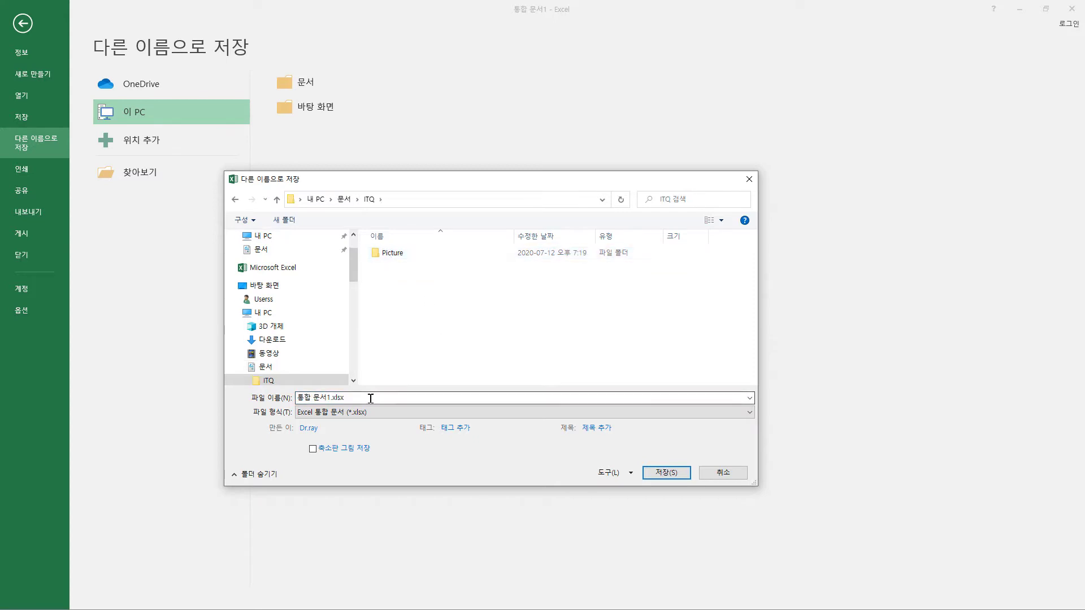
left_click(371, 399)
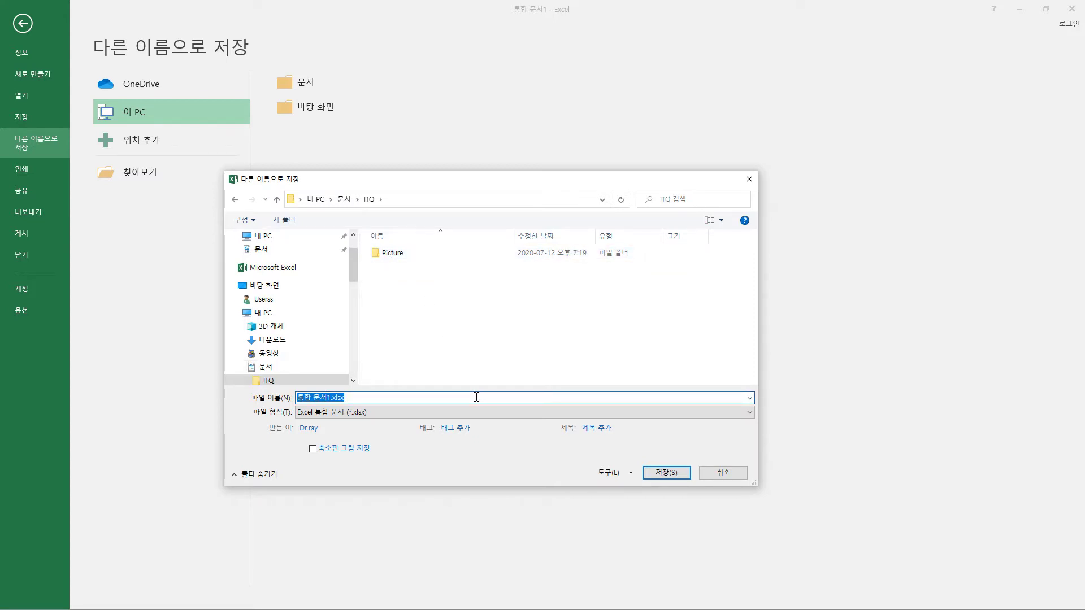
type("12345678-홍길동")
left_click(677, 474)
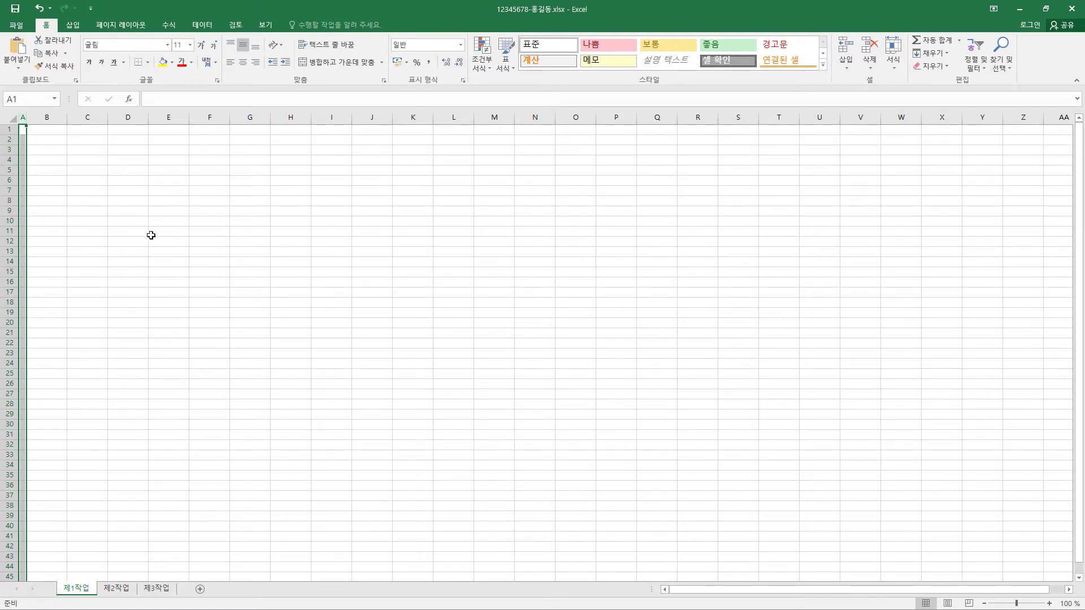
Enter the product table headers, eight items and summary labels starting at B4
left_click(47, 161)
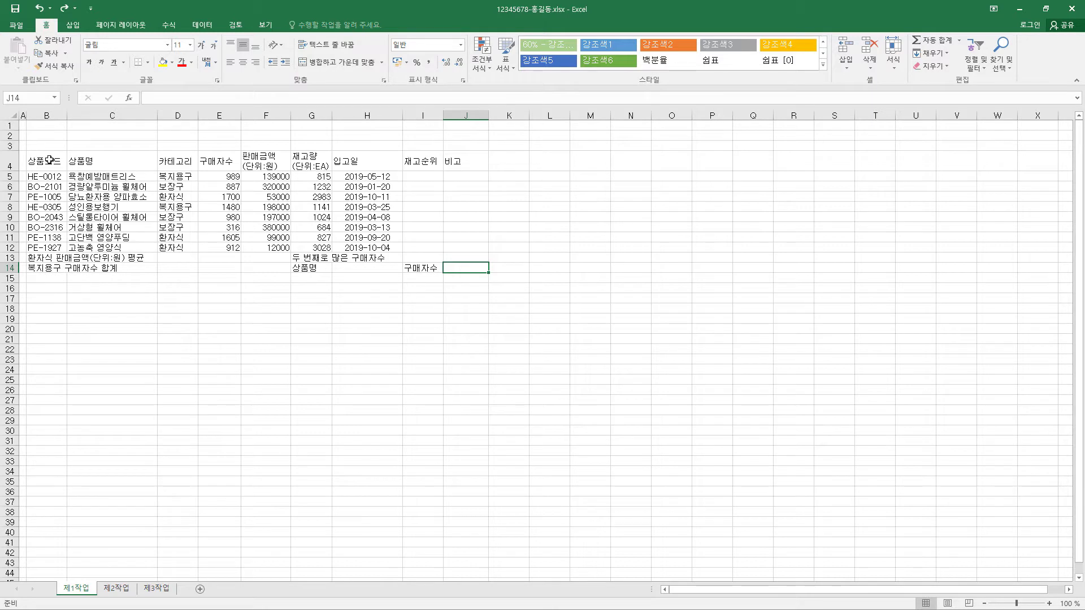
Centre-align headers B4:J4, cells B5:D12, and the G14 and I14 labels
left_click_drag(49, 160, 480, 161)
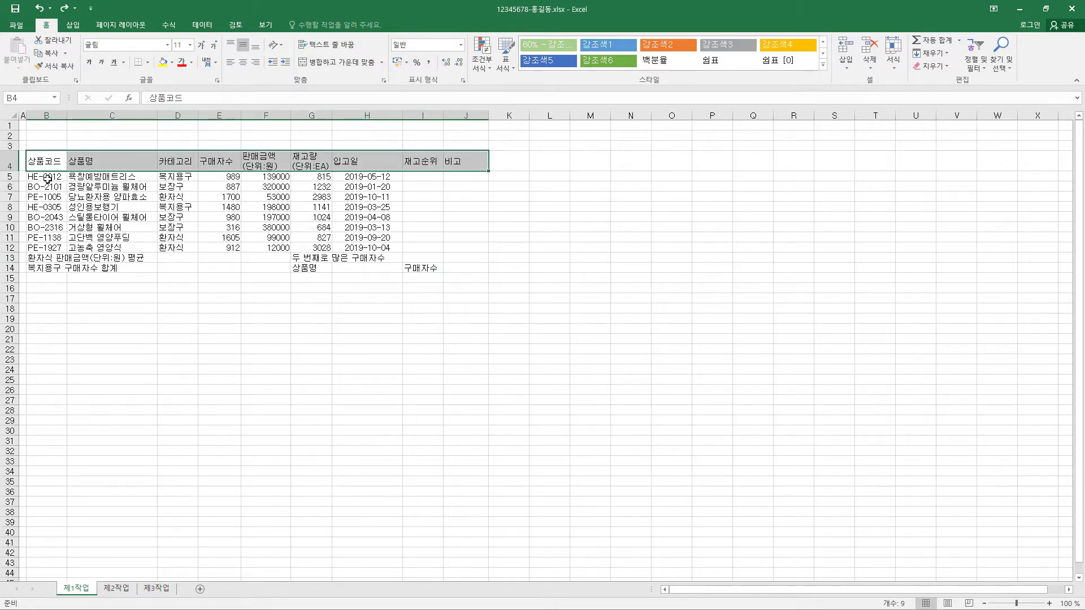
left_click_drag(48, 177, 167, 249)
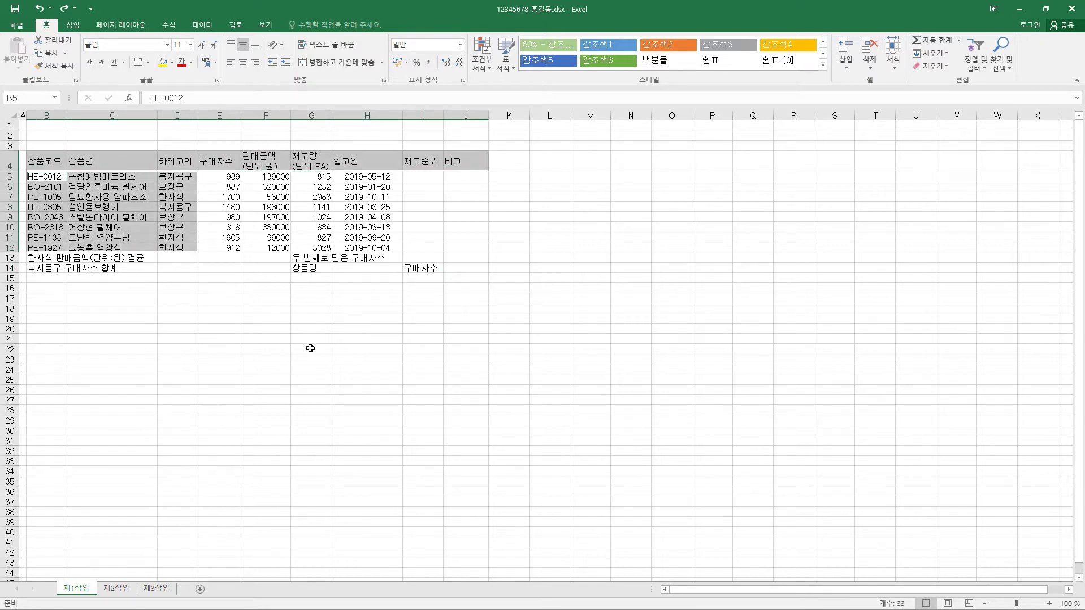
left_click(313, 268, "ctrl")
left_click(422, 268, "ctrl")
left_click(242, 62)
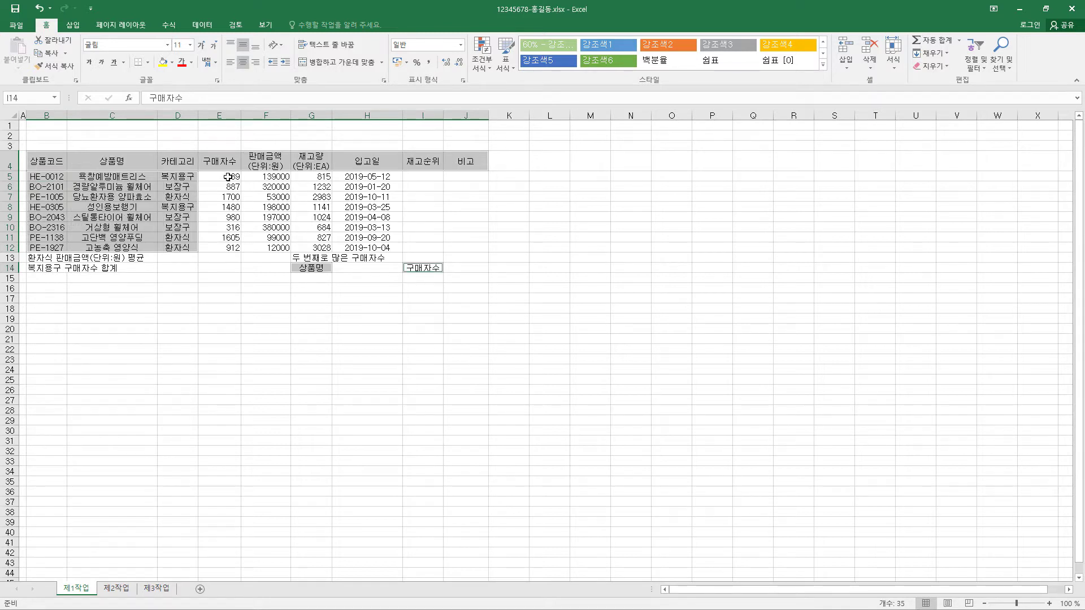
left_click_drag(228, 177, 302, 245)
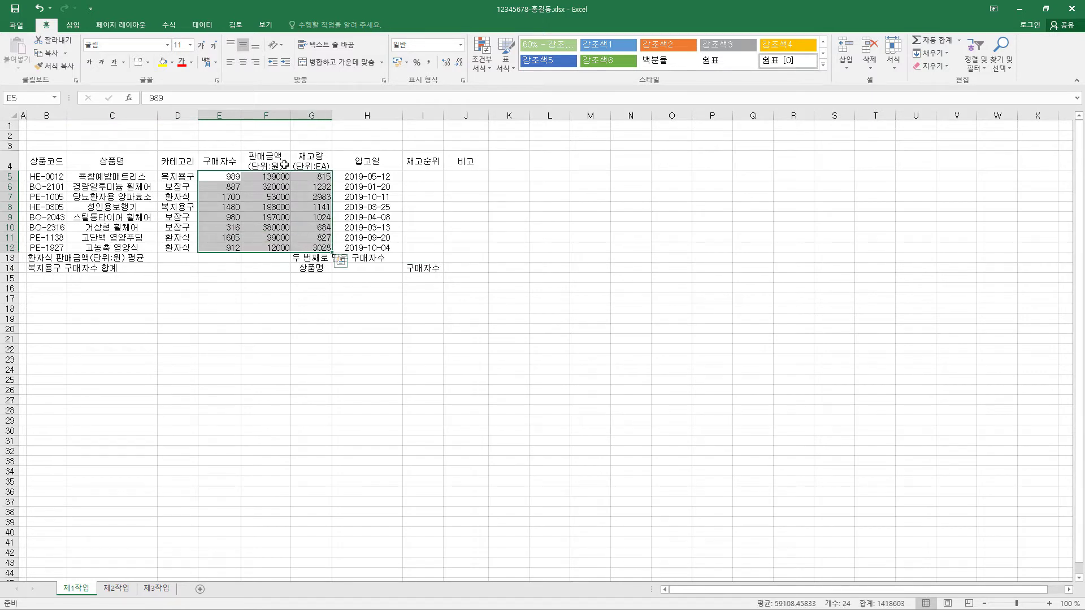
left_click_drag(272, 175, 277, 247)
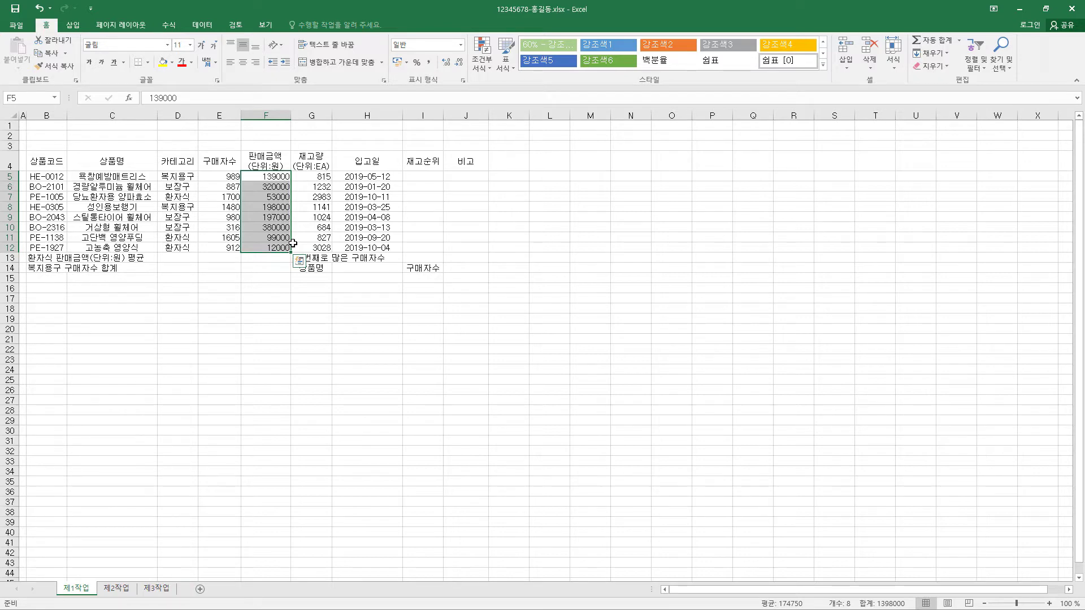
Format F5:F12 as Accounting with no currency symbol
key("ctrl+1")
left_click(123, 235)
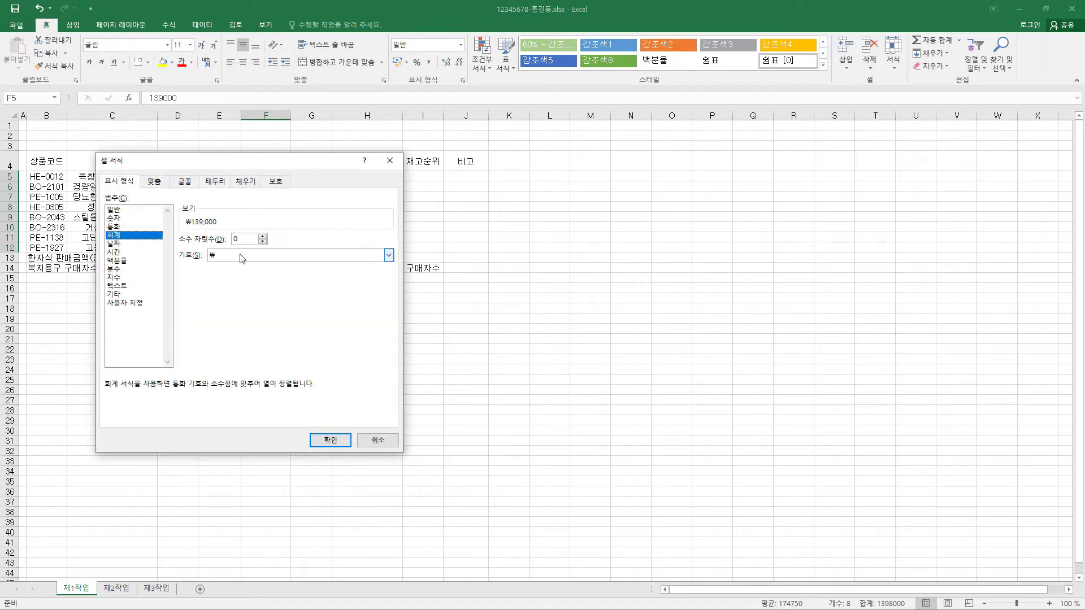
left_click(240, 256)
left_click(237, 267)
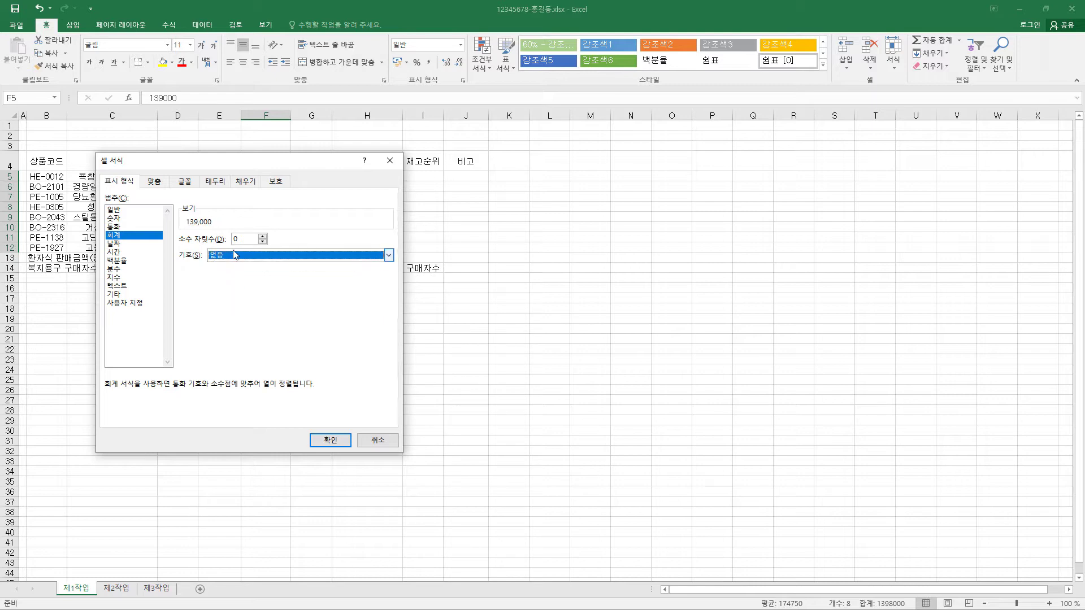
left_click(342, 447)
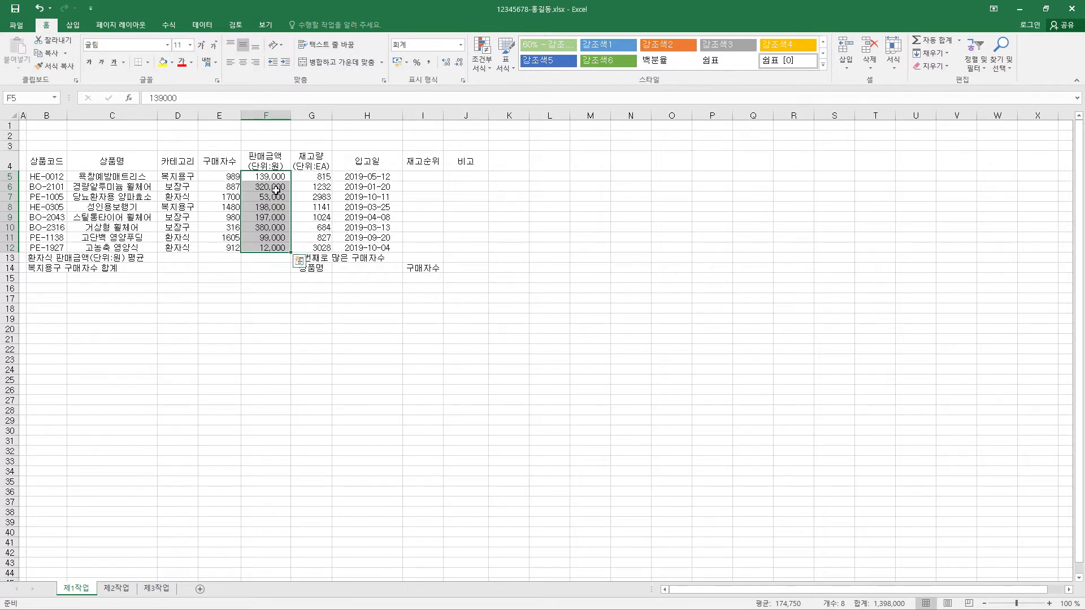
Format E5:E12 and G5:G12 as numbers with thousands separators
left_click_drag(231, 177, 233, 248)
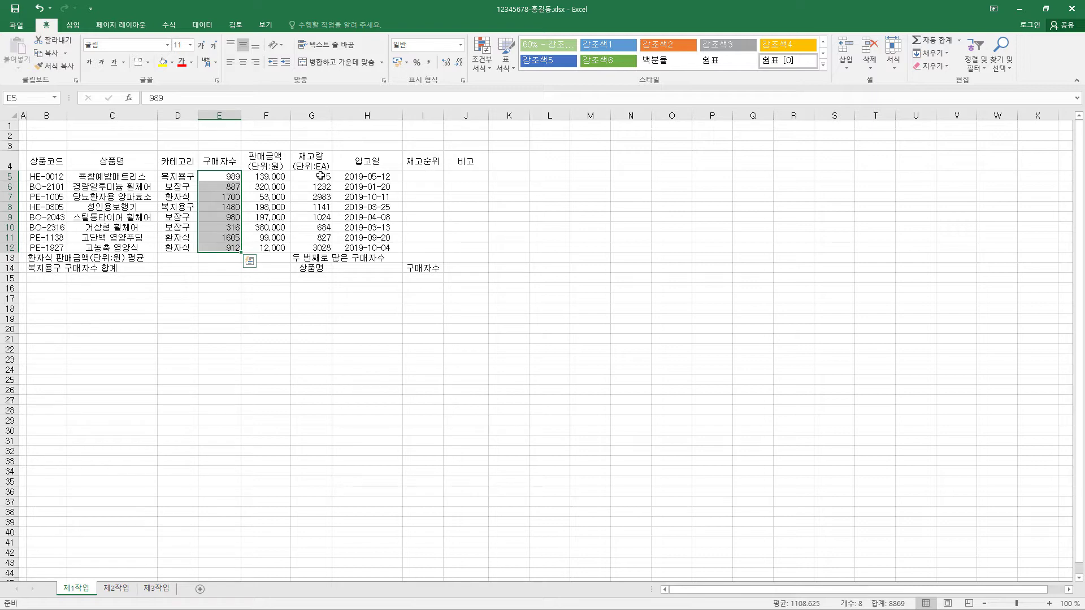
mouse_move(321, 177)
left_mouse_down("ctrl")
mouse_move(324, 254)
mouse_move(324, 244)
left_mouse_up("ctrl")
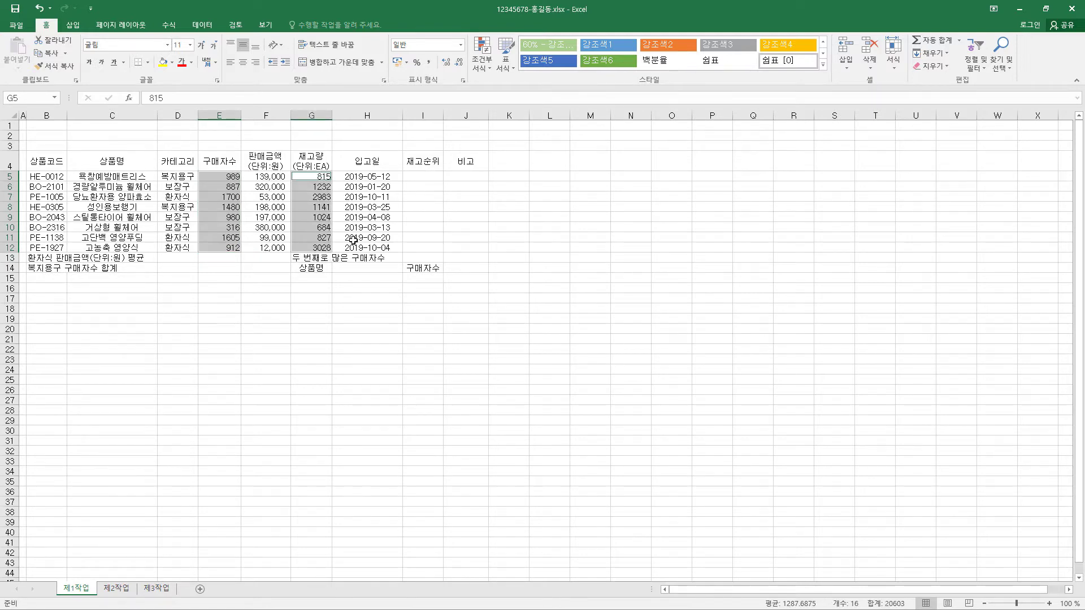
key("ctrl+1")
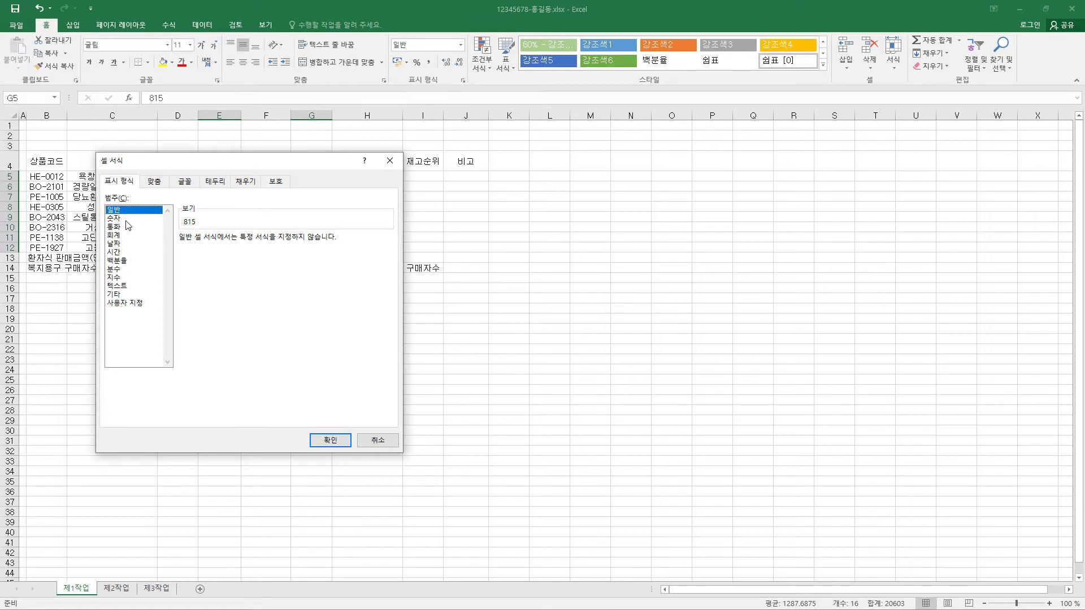
left_click(125, 218)
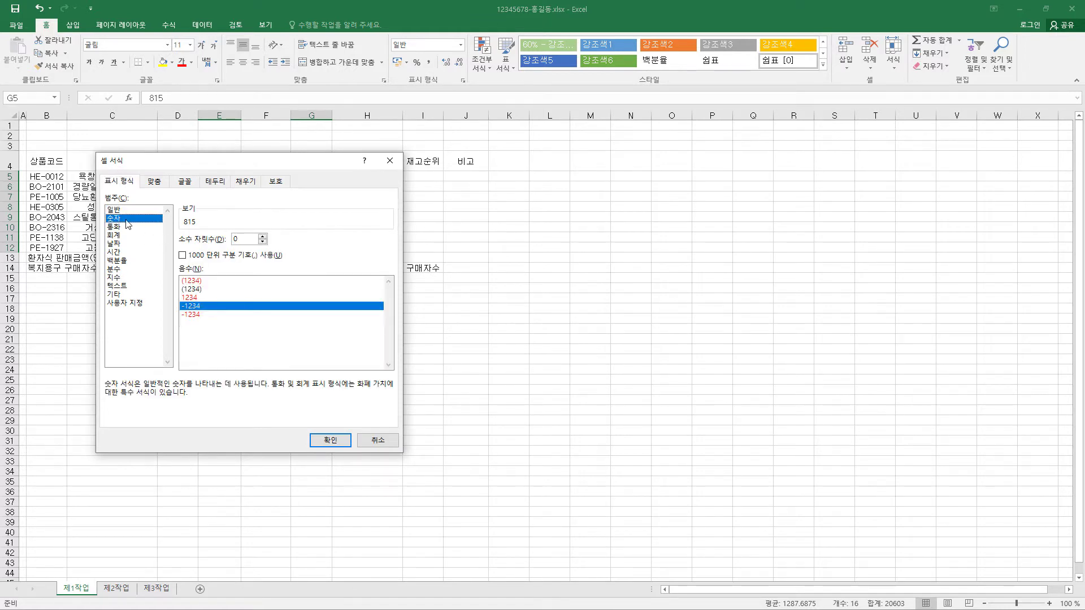
left_click(225, 257)
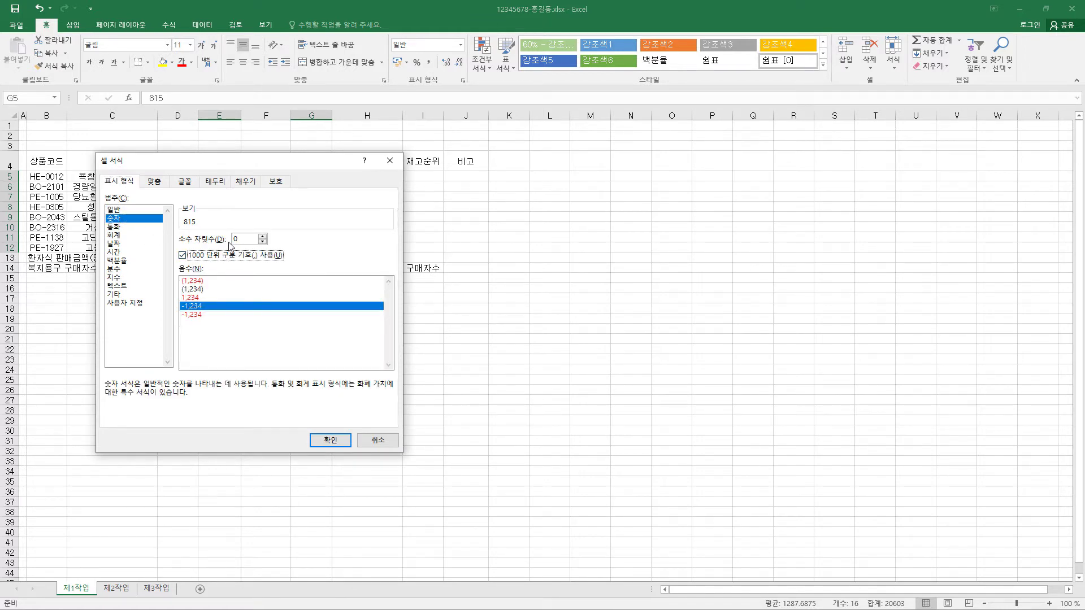
left_click(330, 441)
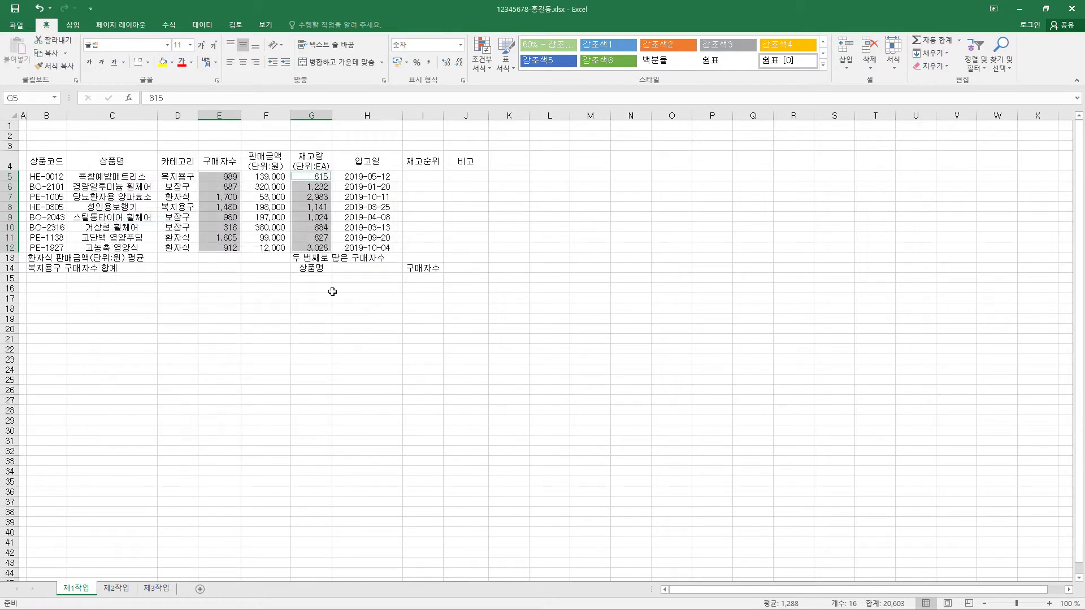
left_click(376, 177)
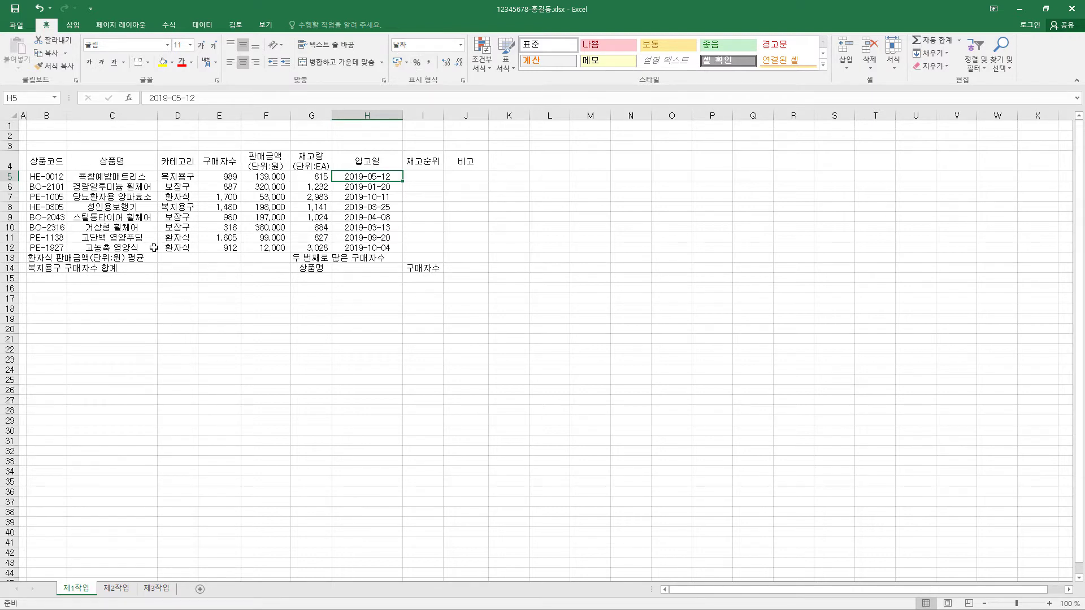
Merge and centre B13:D13, B14:D14, F13:F14 and G13:I13
left_click_drag(42, 258, 189, 259)
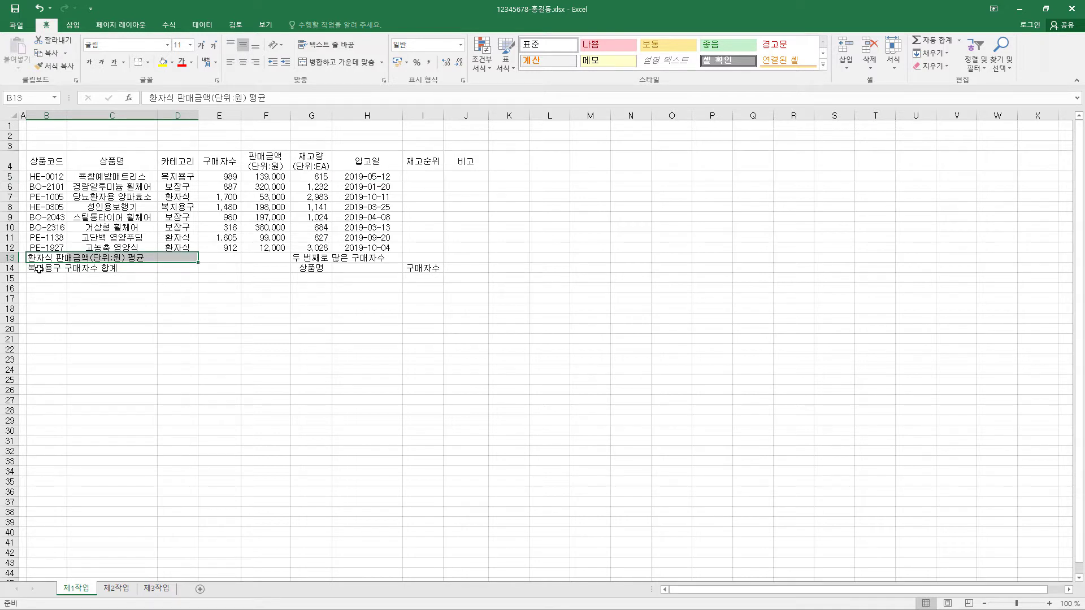
left_click_drag(39, 268, 189, 268)
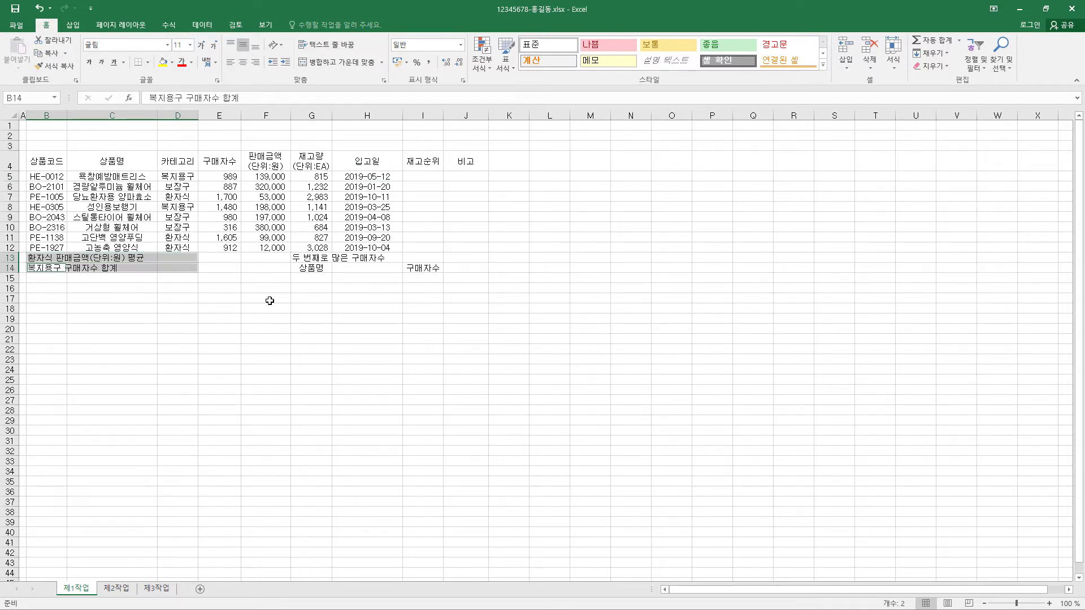
mouse_move(272, 260)
left_mouse_down()
mouse_move(266, 268)
mouse_move(404, 254)
left_mouse_up()
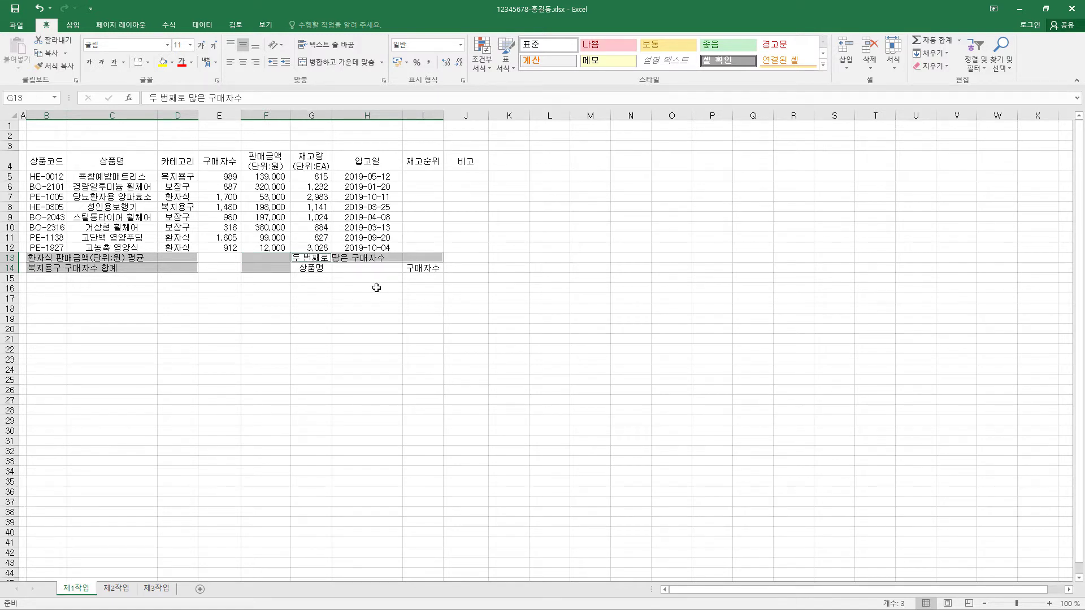
left_click(336, 66)
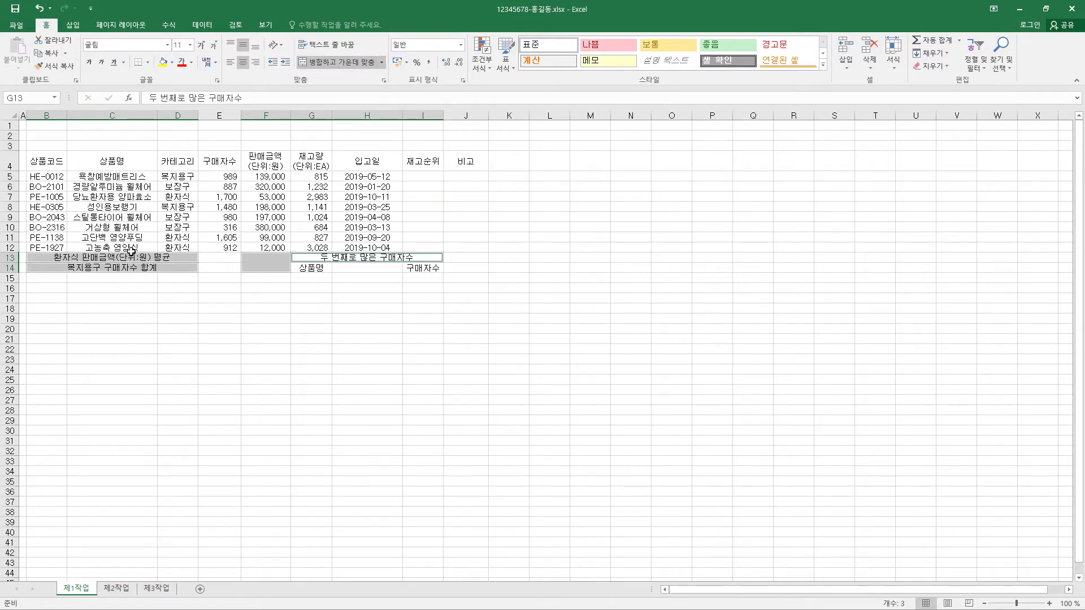
Widen column C and raise rows 5–14 to a height of 19.50
left_click(135, 163)
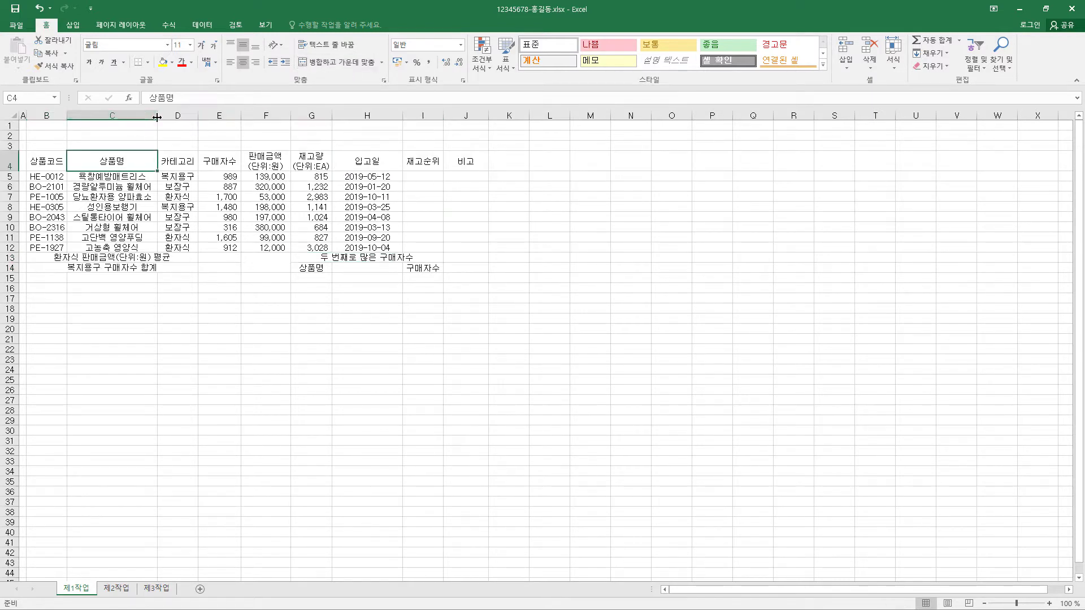
left_click_drag(157, 117, 161, 117)
key("Down")
key("Down")
key("Down")
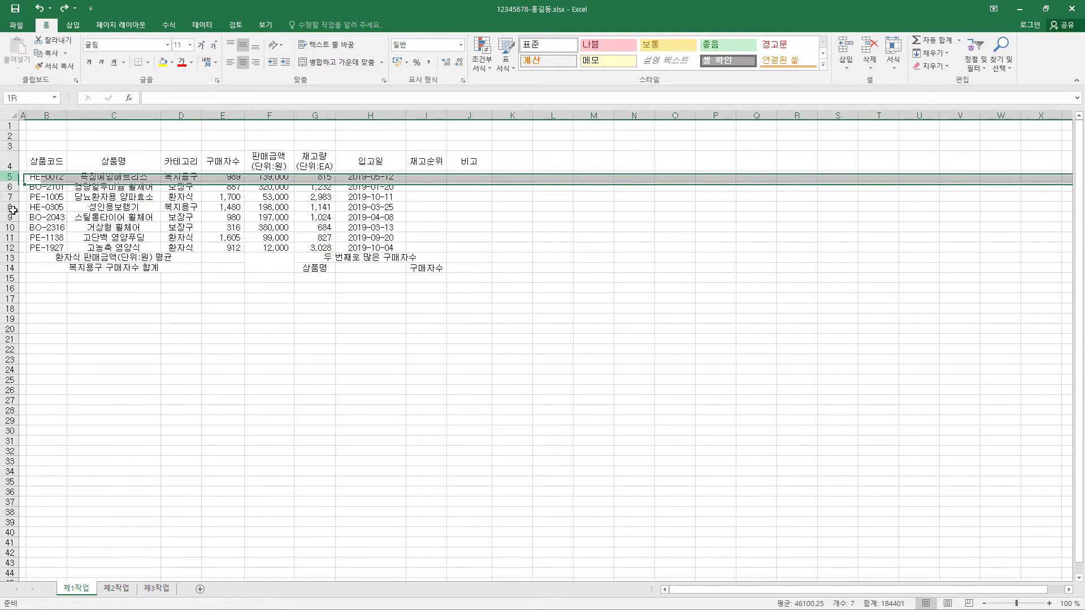
left_click_drag(9, 176, 9, 267)
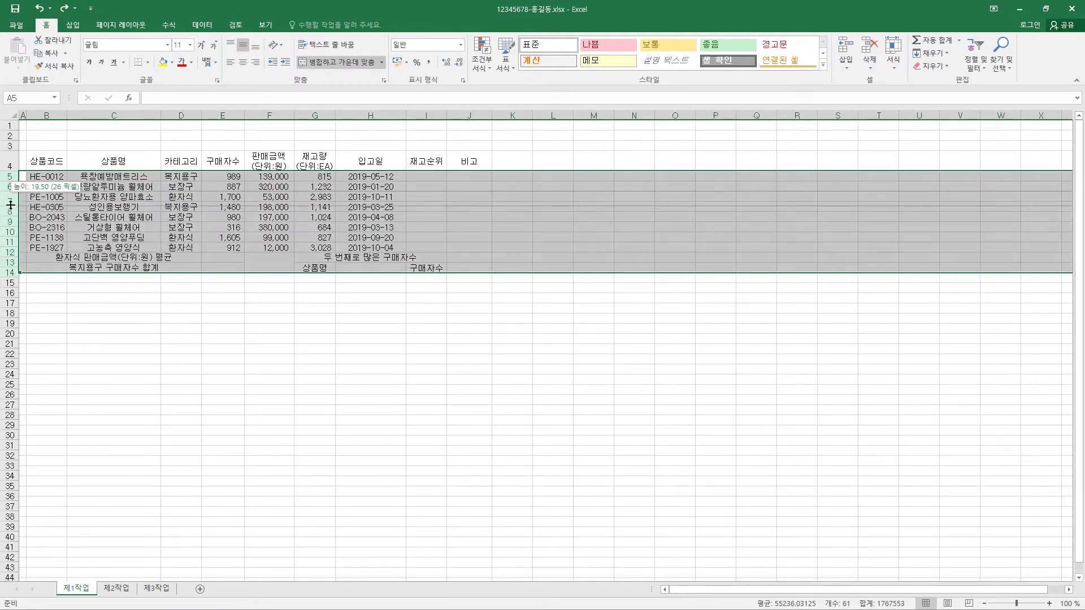
left_click_drag(11, 201, 11, 205)
Give table B4:J14 borders on every cell and a thick outside border
left_click(277, 296)
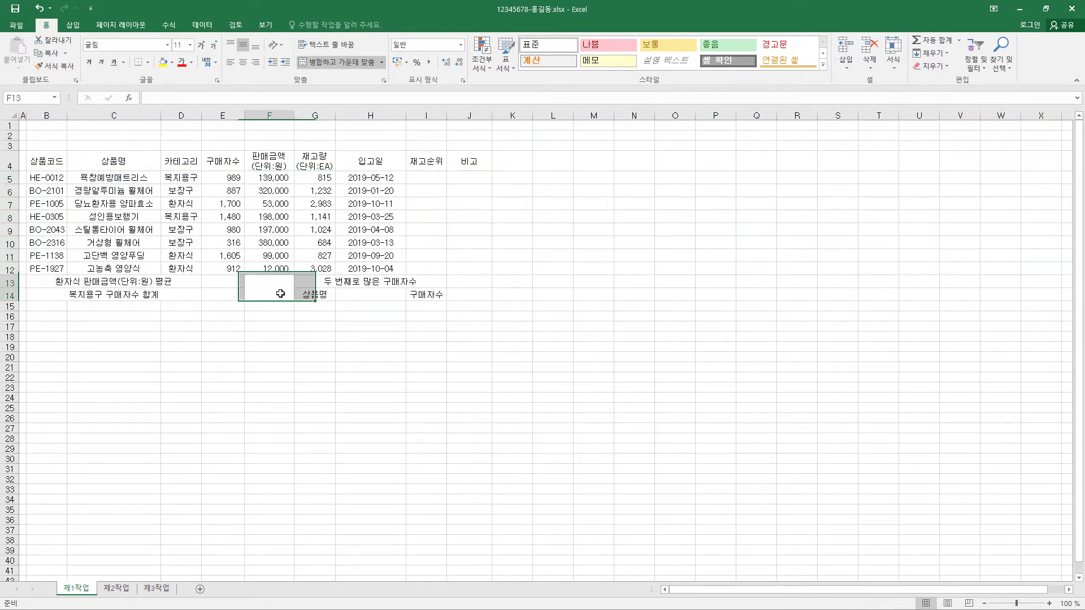
left_click_drag(46, 161, 474, 285)
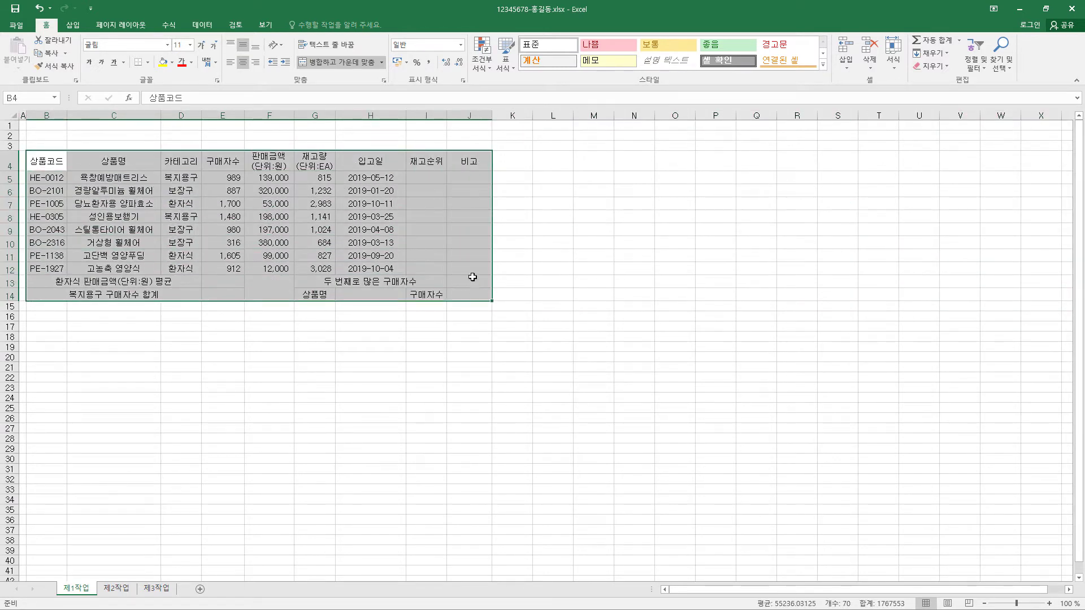
left_click(147, 62)
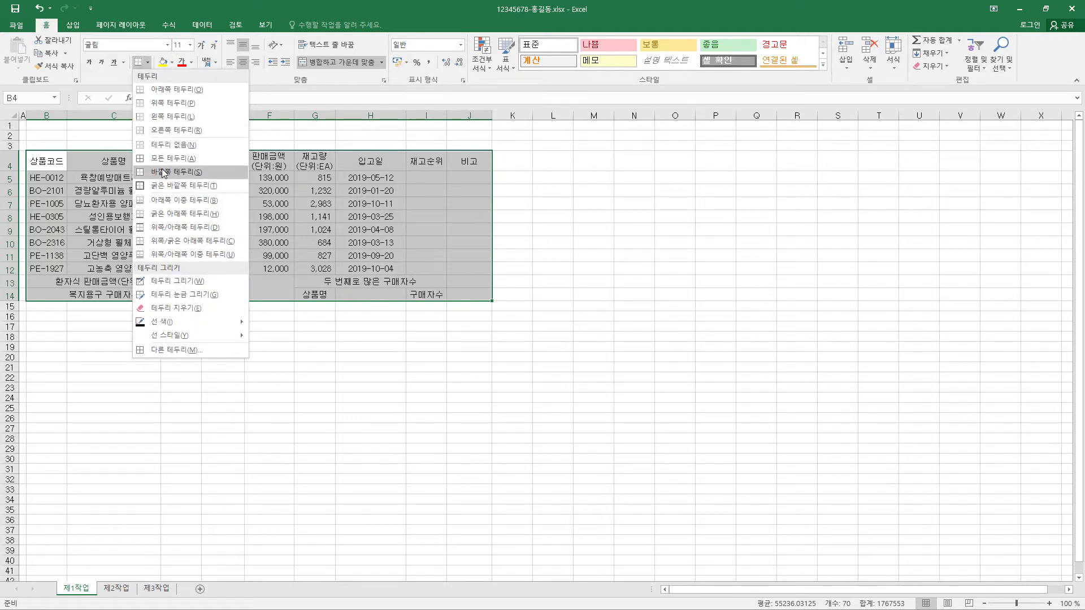
left_click(163, 160)
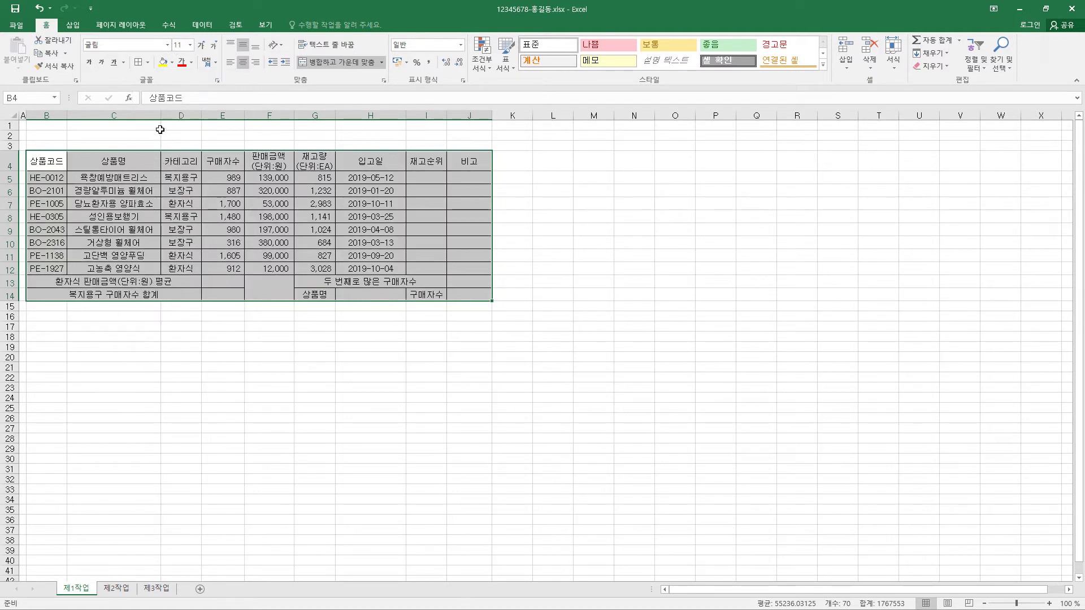
left_click(147, 62)
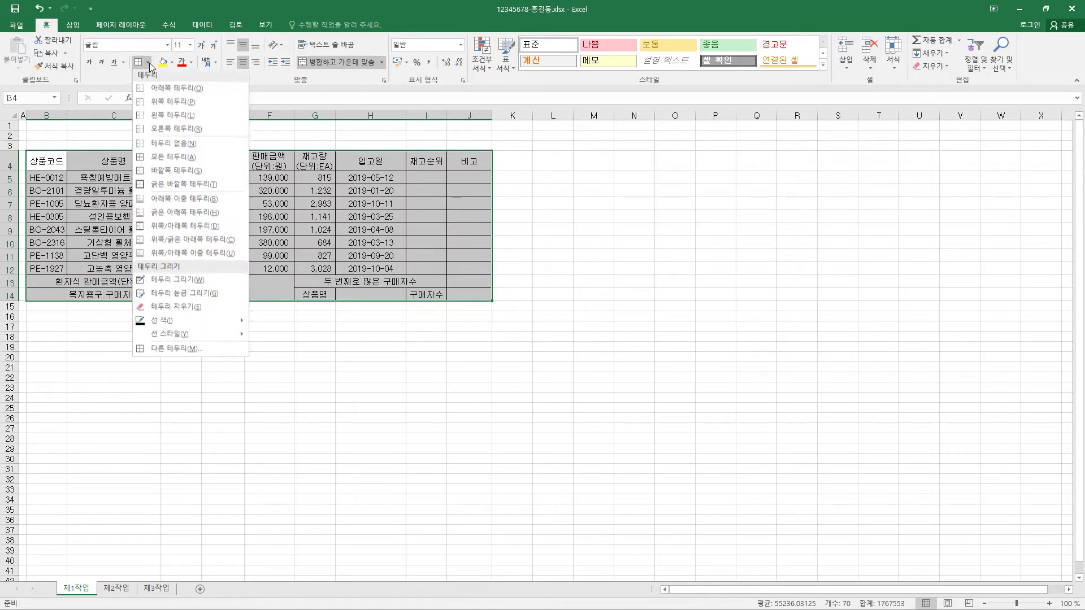
left_click(172, 187)
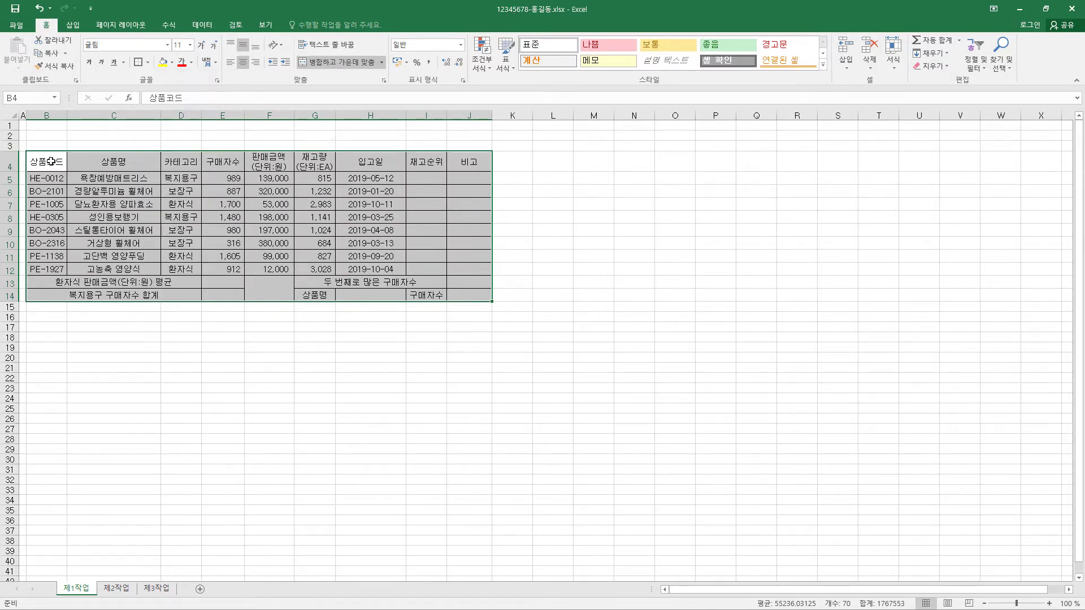
Put a thick outside border around summary rows B13:I14
left_click_drag(51, 162, 467, 166)
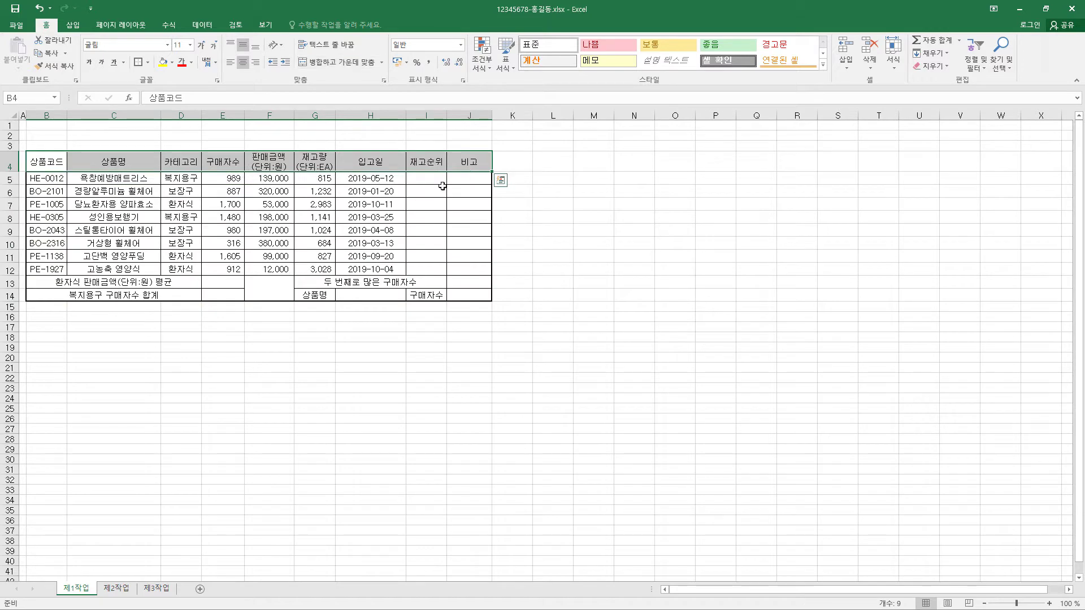
left_click_drag(52, 281, 469, 289)
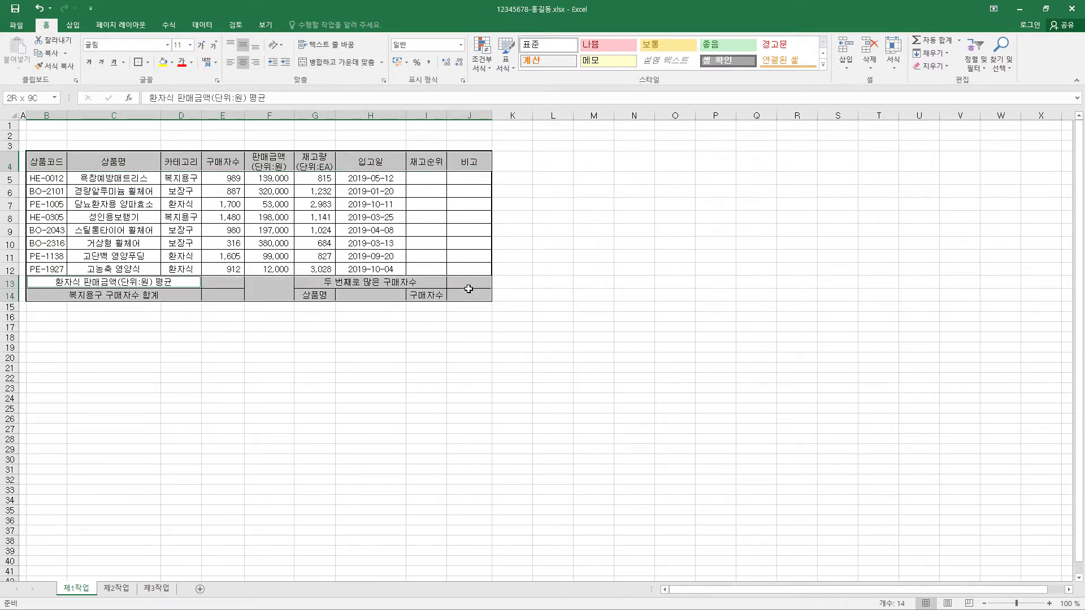
left_click(138, 62)
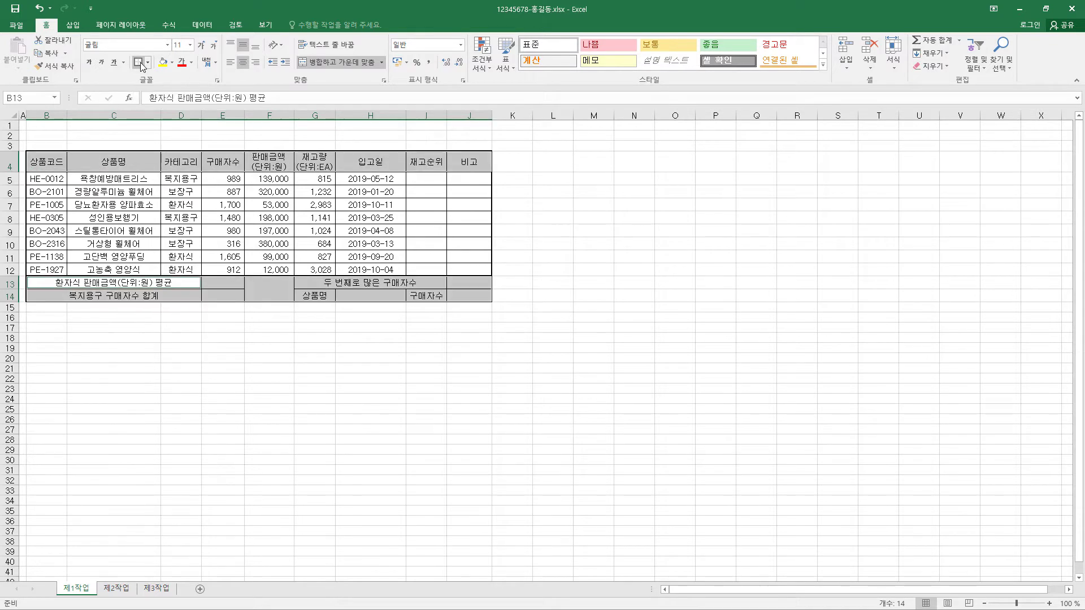
Cross merged cell F13:F14 with both diagonal borders, then select rows 1–3
left_click(263, 290)
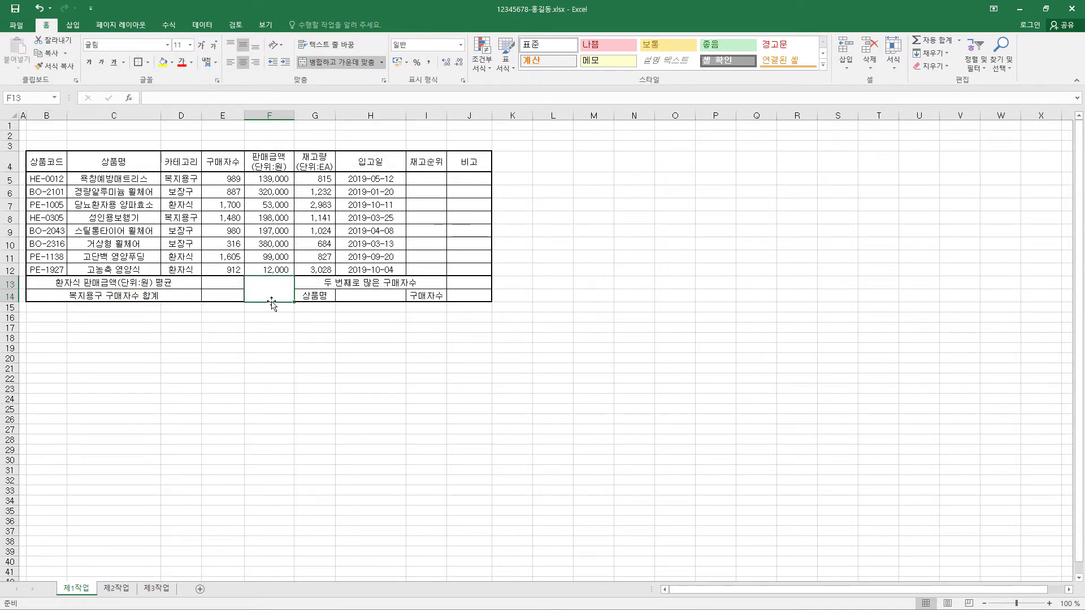
key("ctrl+1")
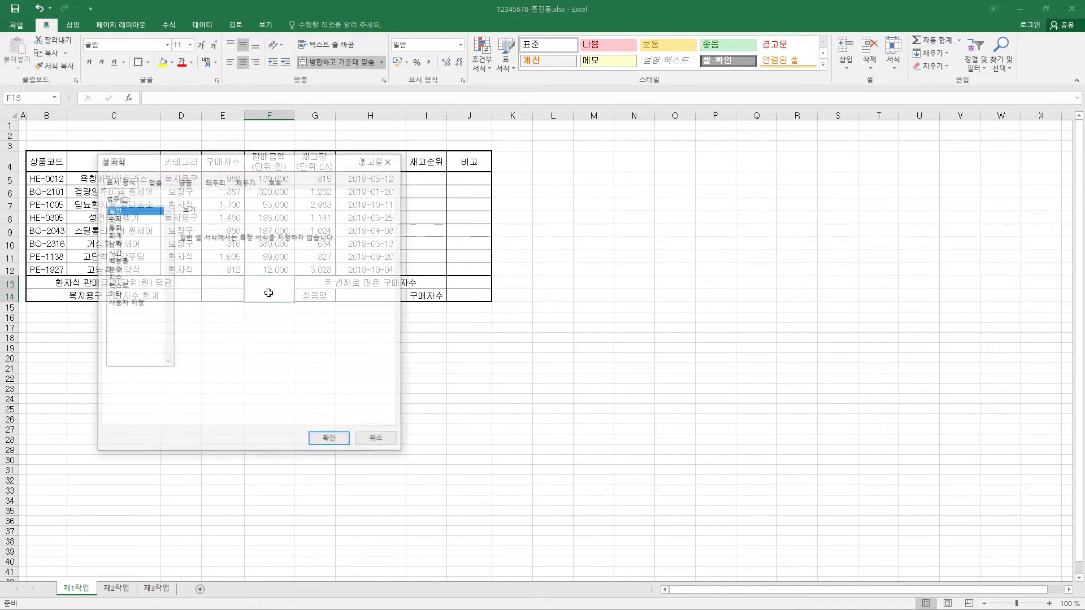
left_click(216, 182)
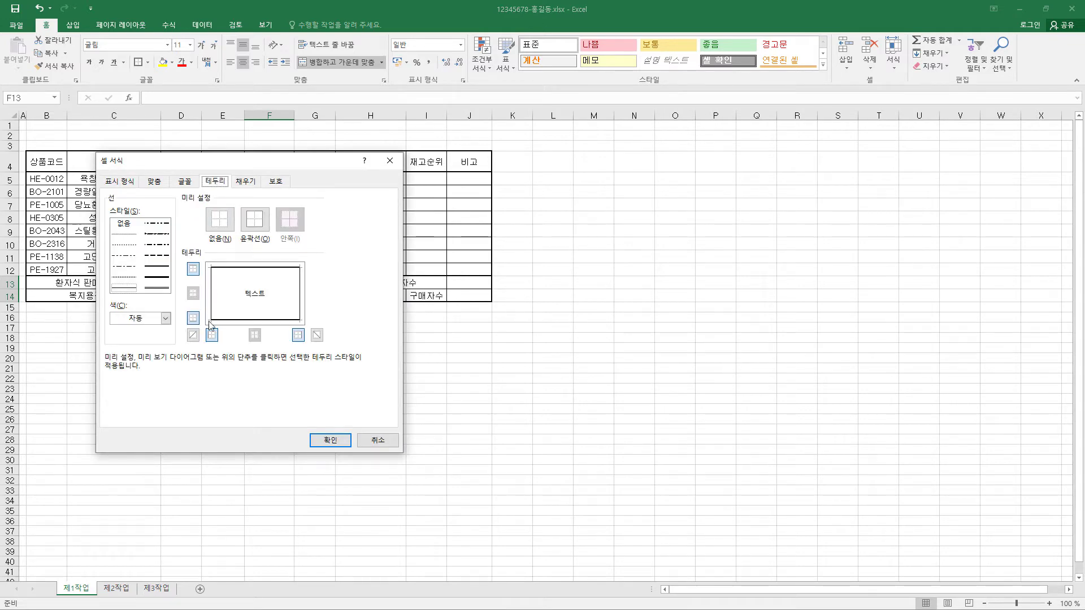
left_click(193, 335)
left_click(317, 335)
left_click(343, 442)
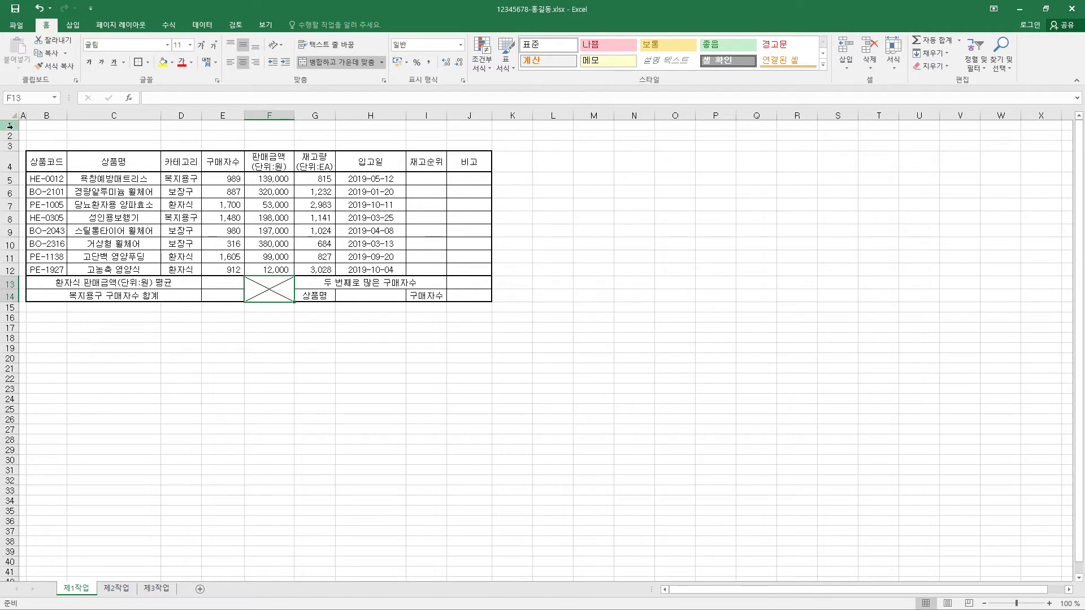
left_click_drag(10, 126, 10, 148)
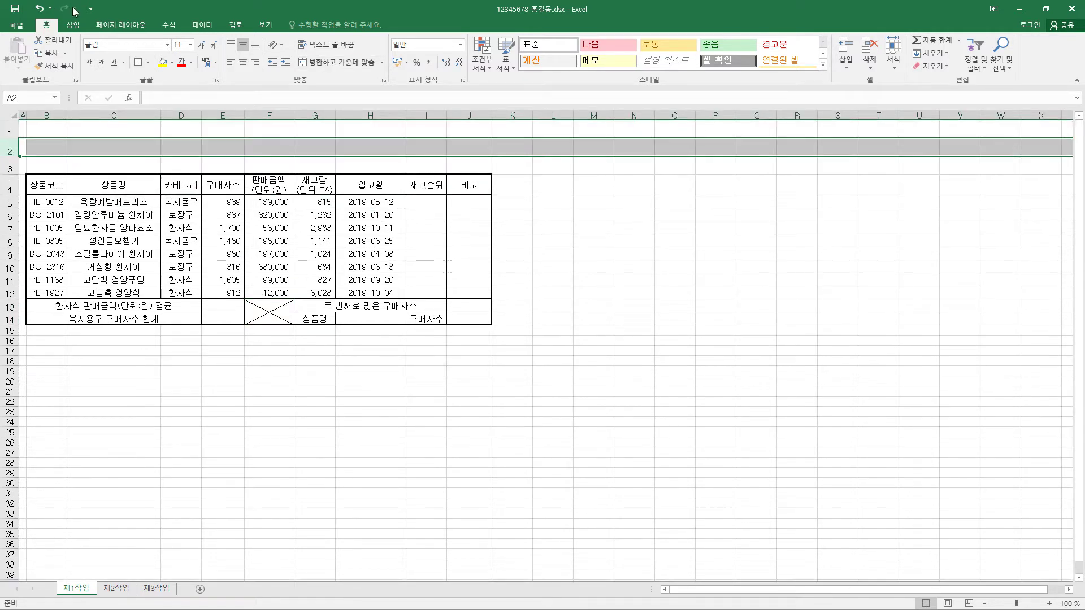
Draw a hexagon shape spanning rows 1–3 from column B through column G
left_click(72, 25)
left_click(152, 50)
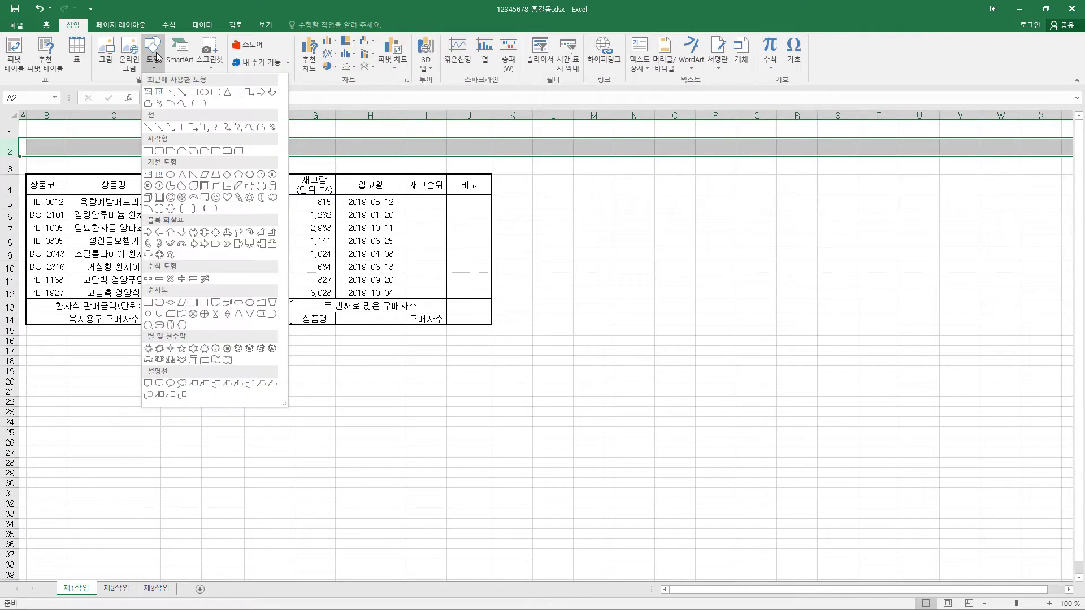
left_click(249, 176)
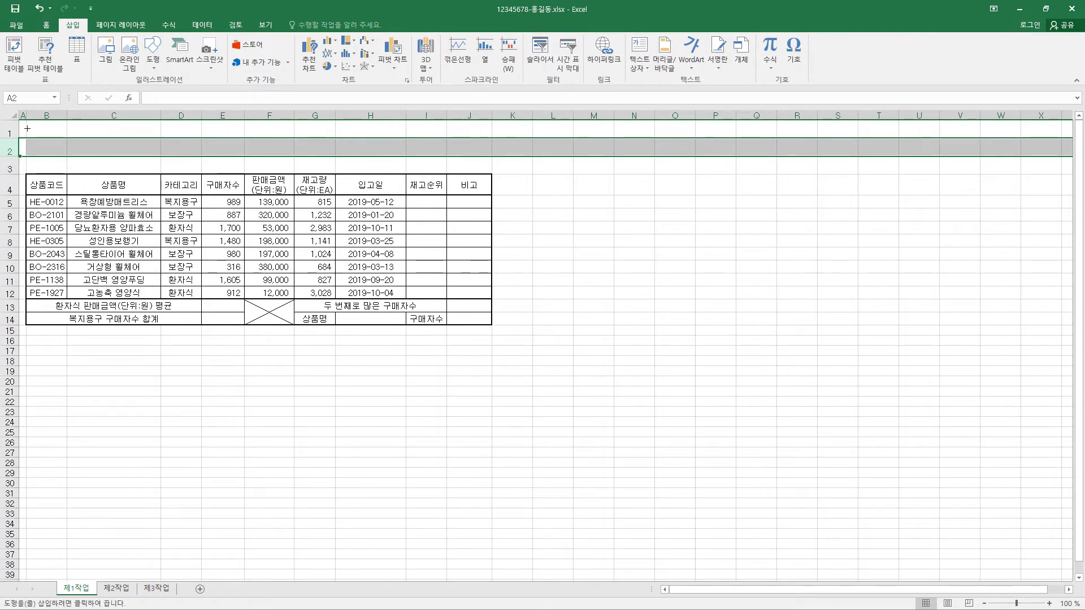
left_click_drag(27, 128, 322, 167)
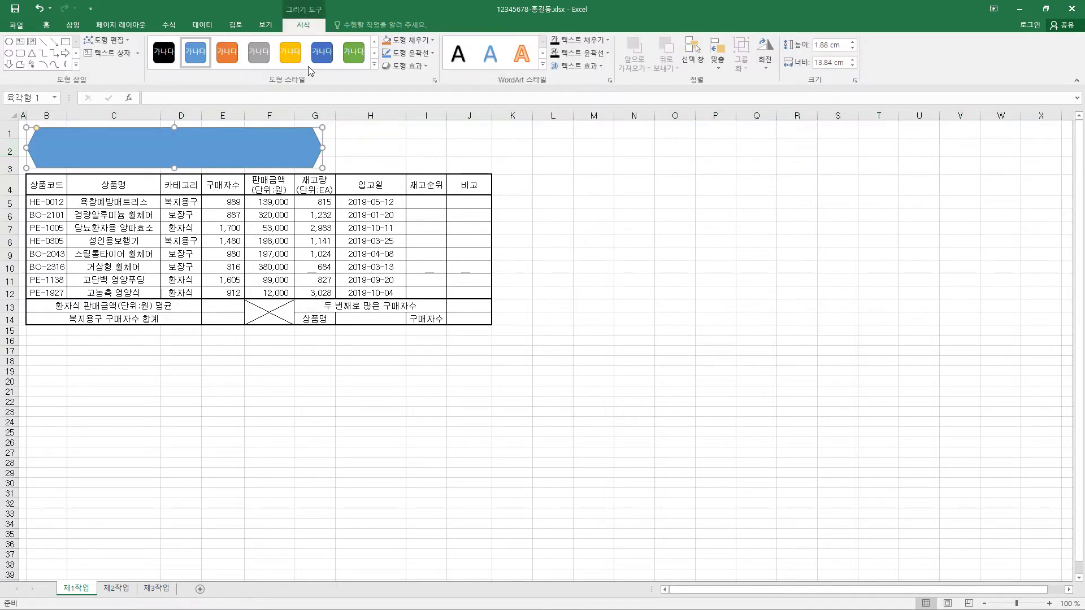
Give the hexagon a yellow fill, a thicker black outline and an offset-right shadow
left_click(433, 40)
left_click(415, 143)
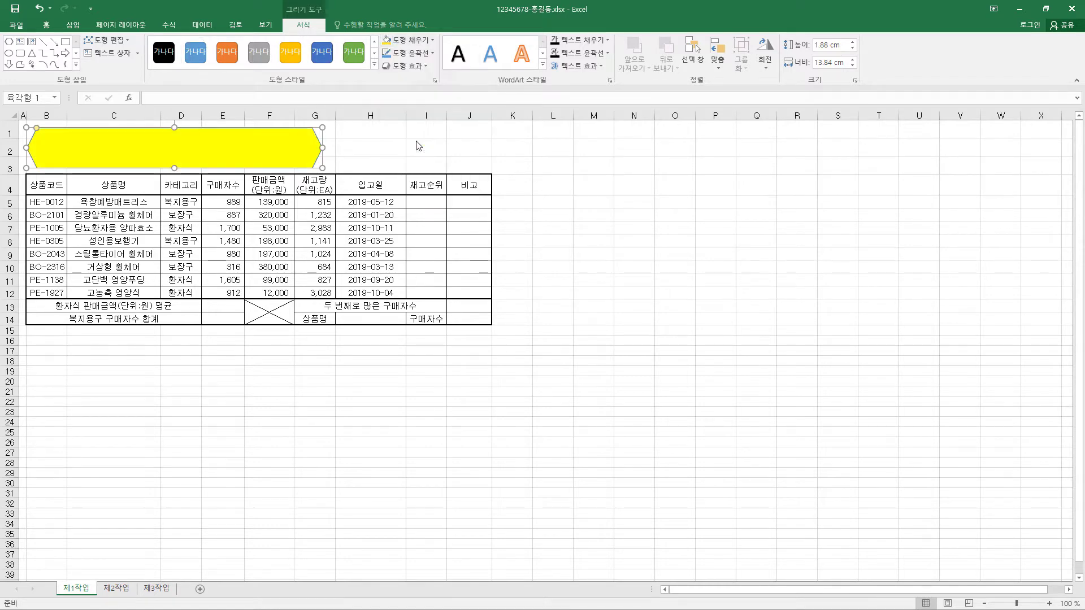
left_click(433, 53)
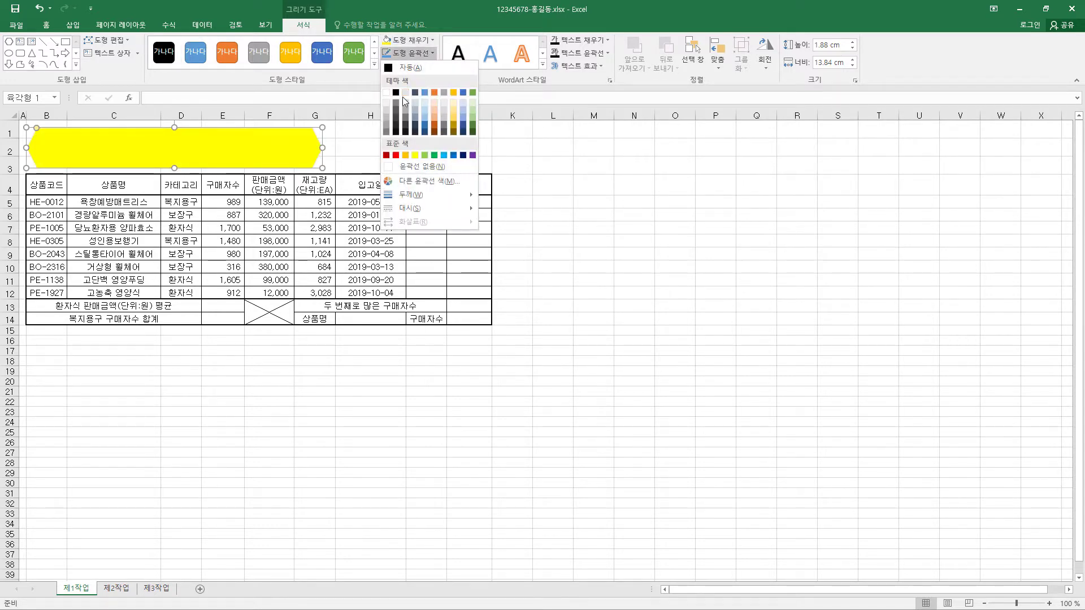
left_click(399, 94)
left_click(431, 53)
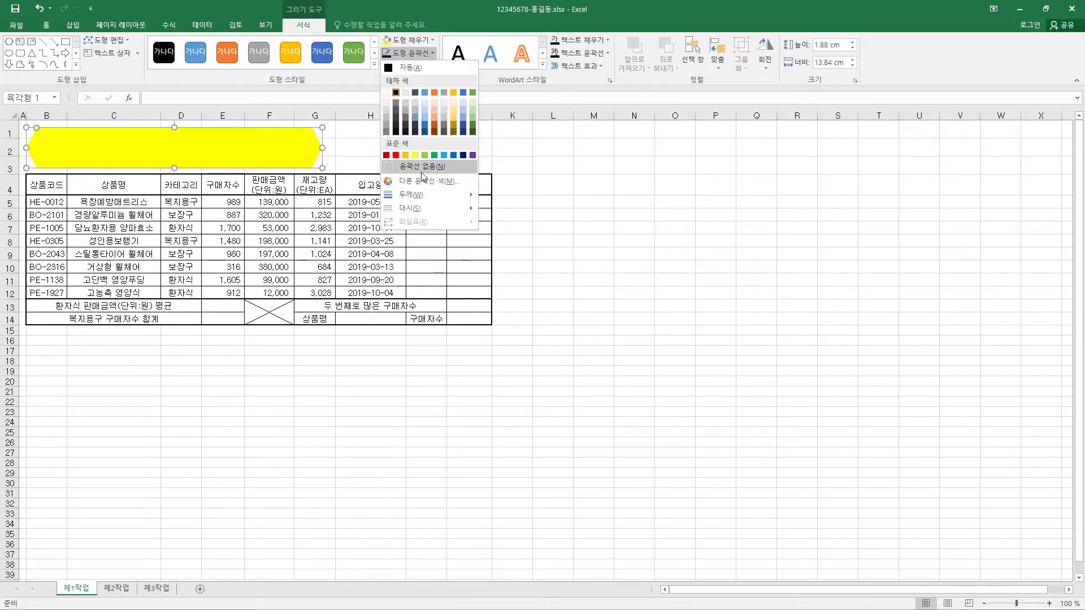
mouse_move(424, 195)
left_click(512, 223)
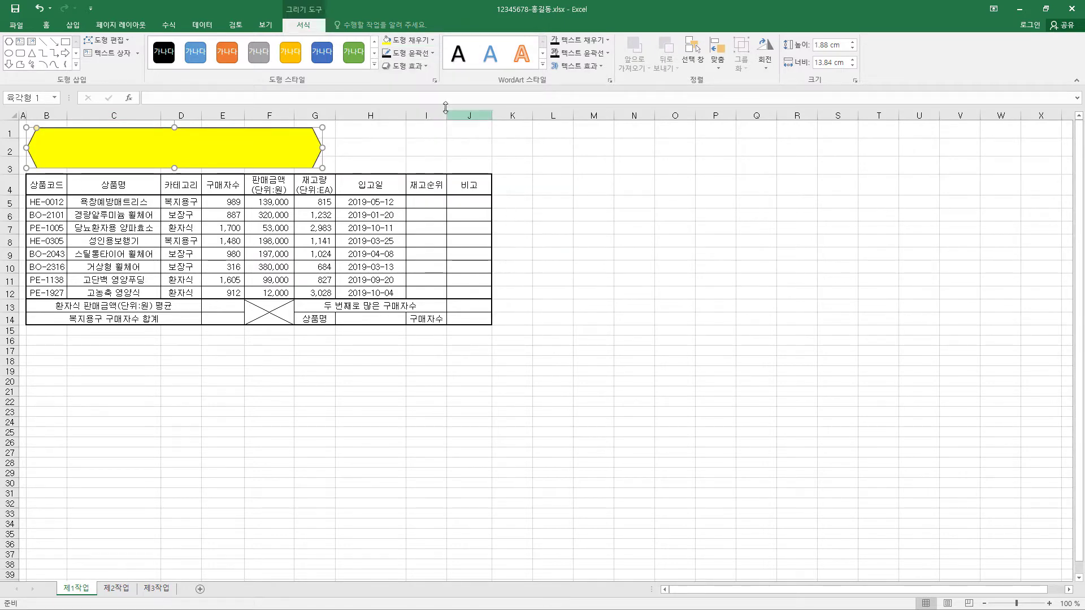
left_click(429, 65)
mouse_move(431, 112)
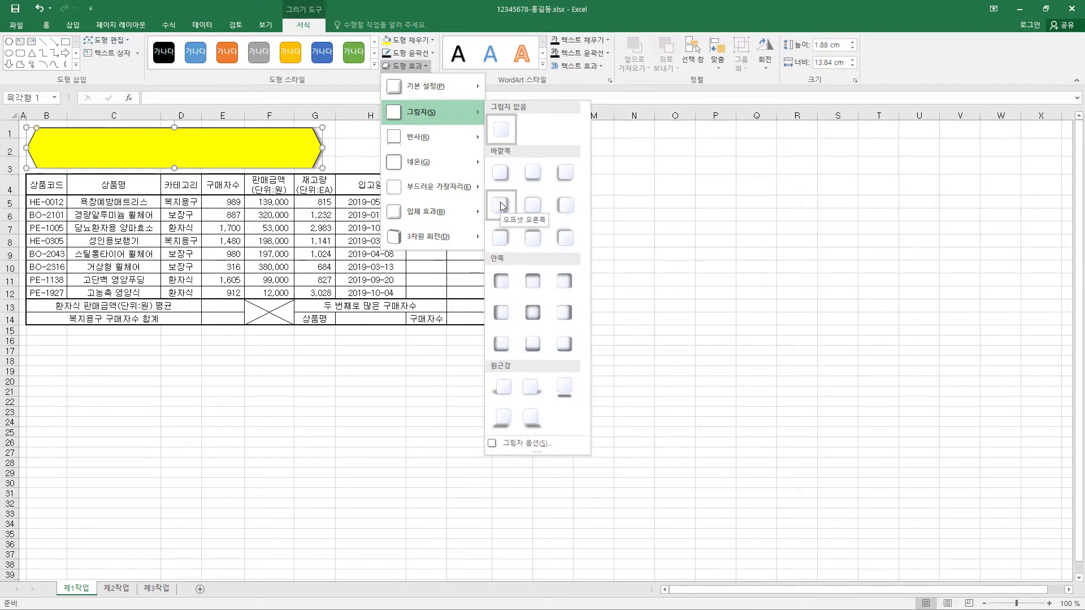
left_click(501, 204)
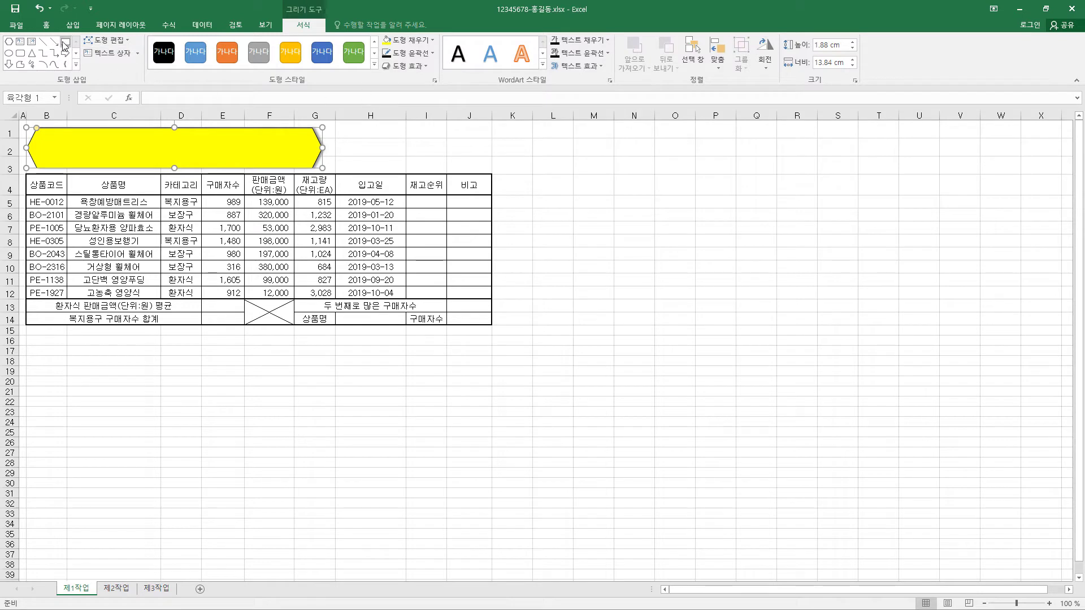
left_click(46, 25)
left_click(147, 48)
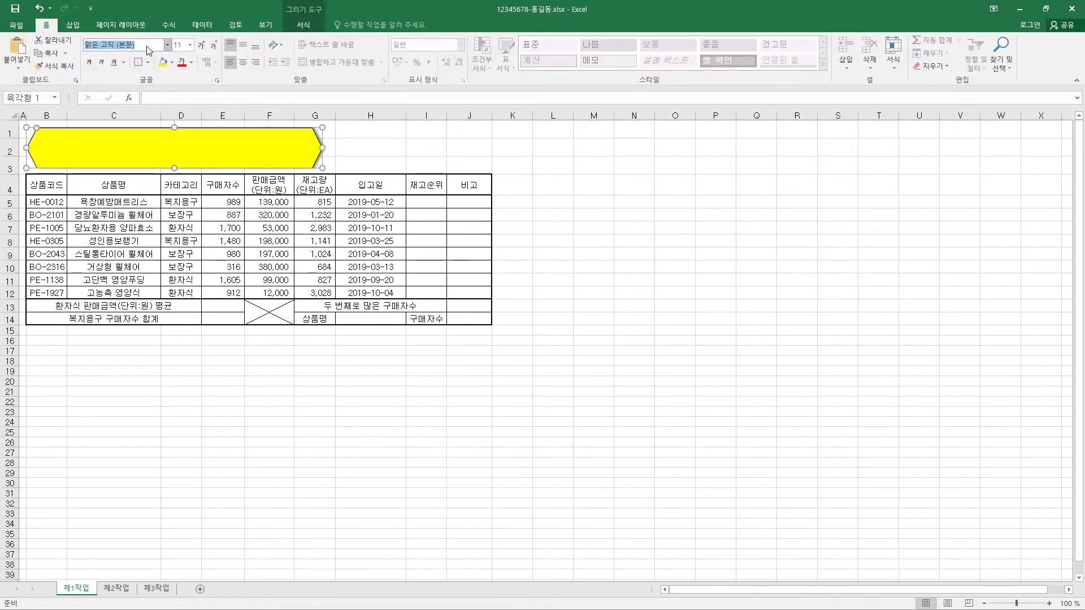
Set the shape's text to 굴림 font, 24 pt, black and bold
type("ㄷ")
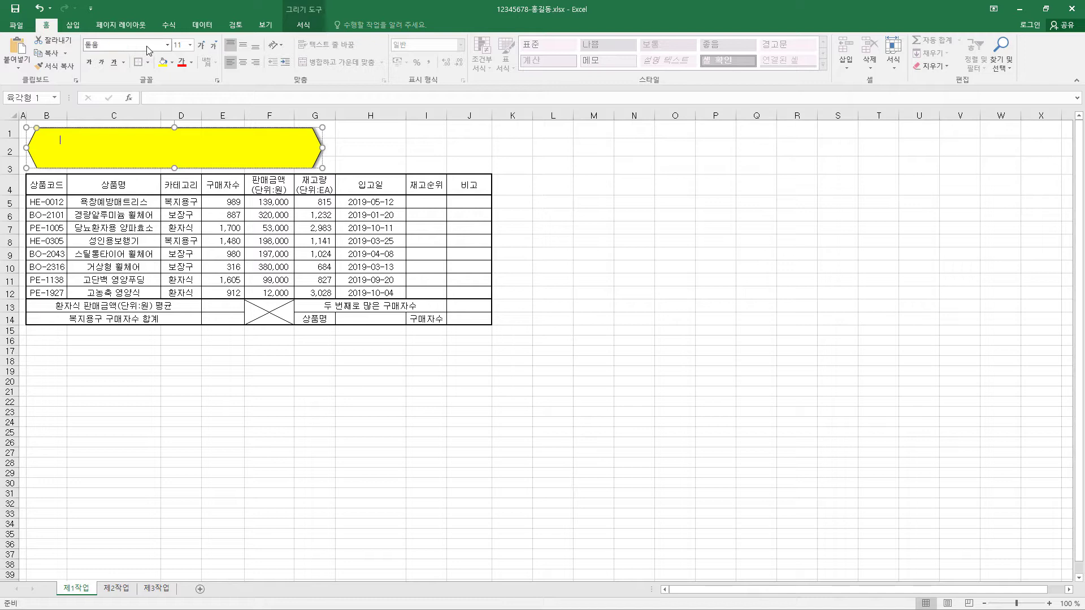
type("움")
type("서")
type("굴림")
left_click(168, 45)
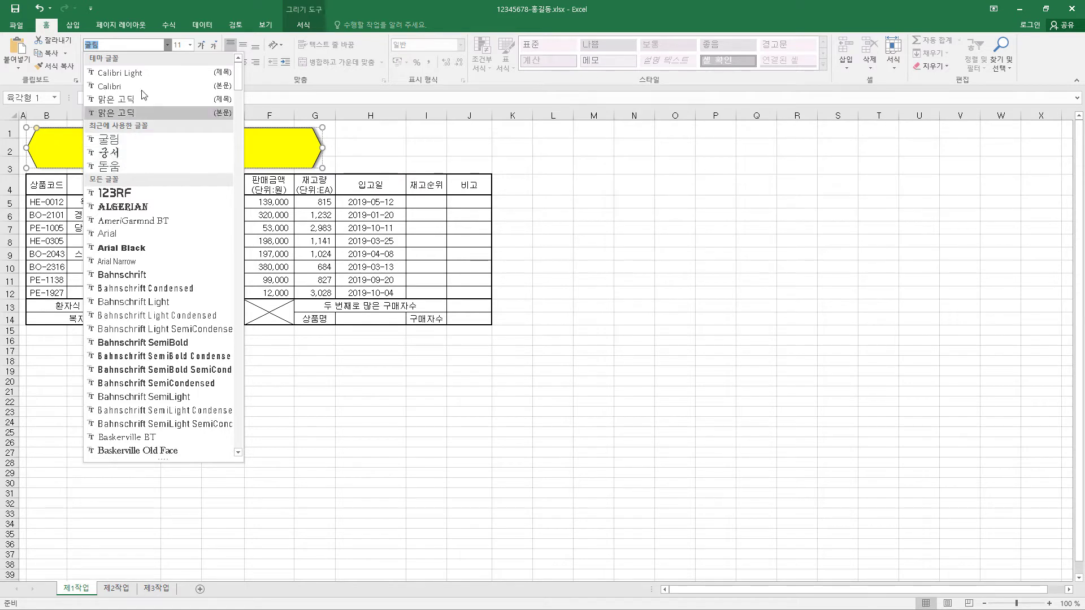
left_click(168, 44)
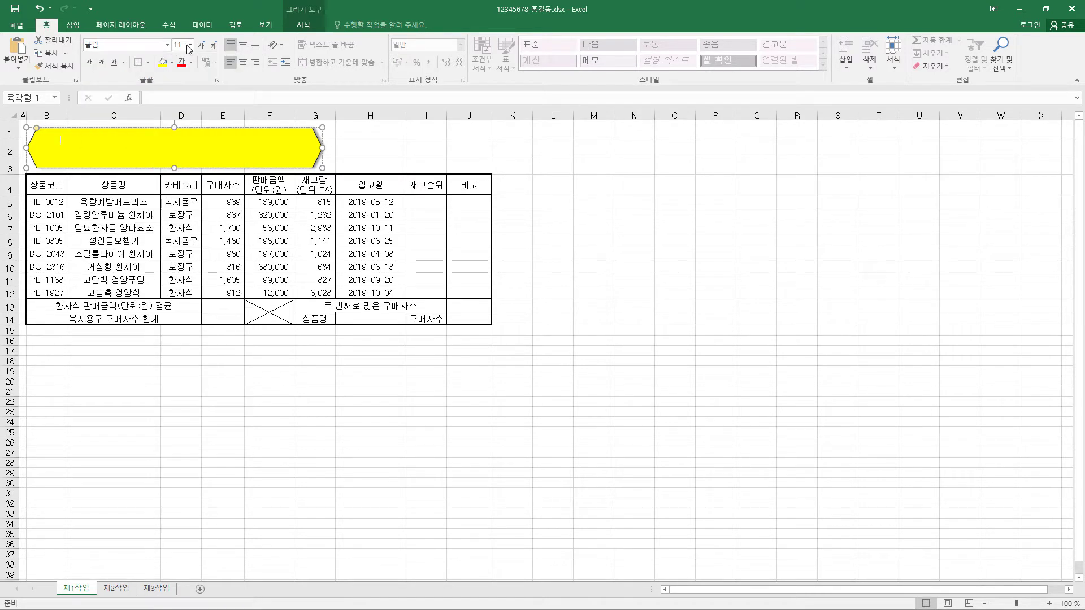
left_click(190, 45)
left_click(179, 165)
left_click(192, 62)
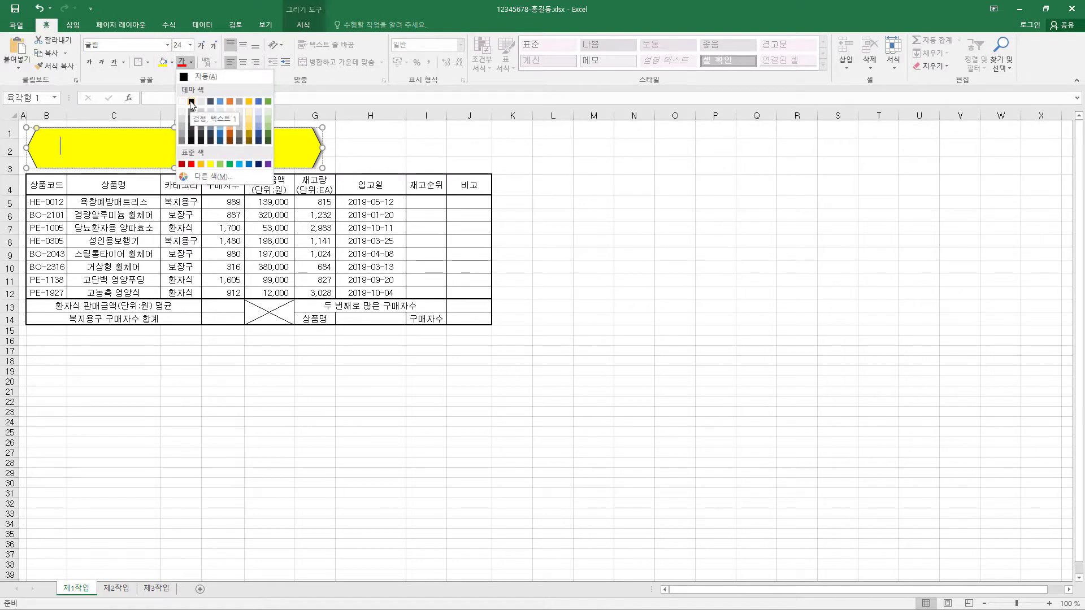
left_click(191, 103)
left_click(88, 64)
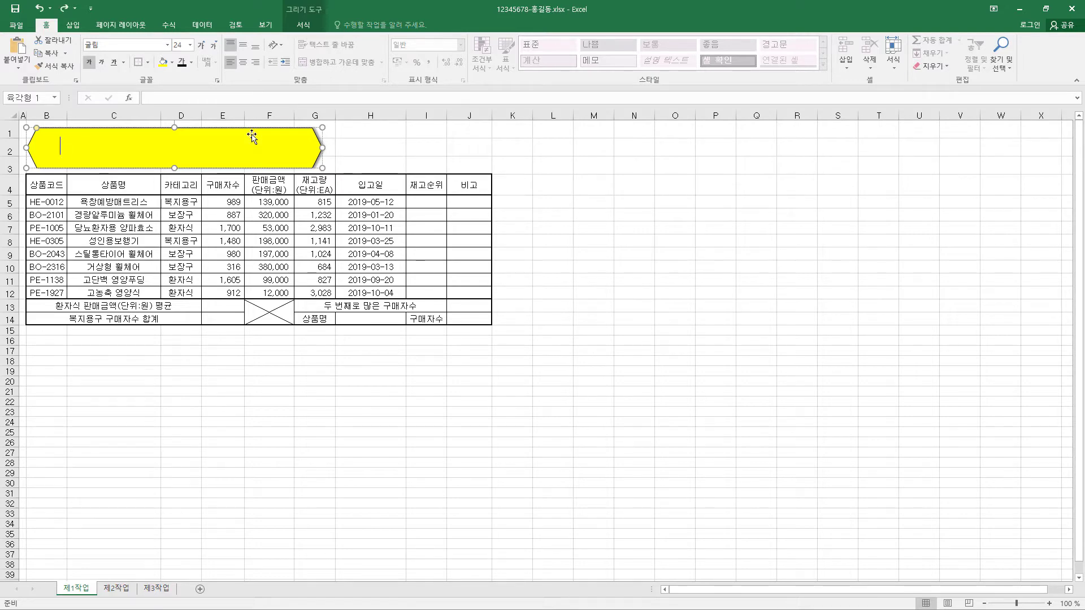
Type the title 실버상품 쇼핑몰 판매 현황 in the hexagon, centred horizontally and vertically
type("실버상품 쇼핑몰 판매 현황")
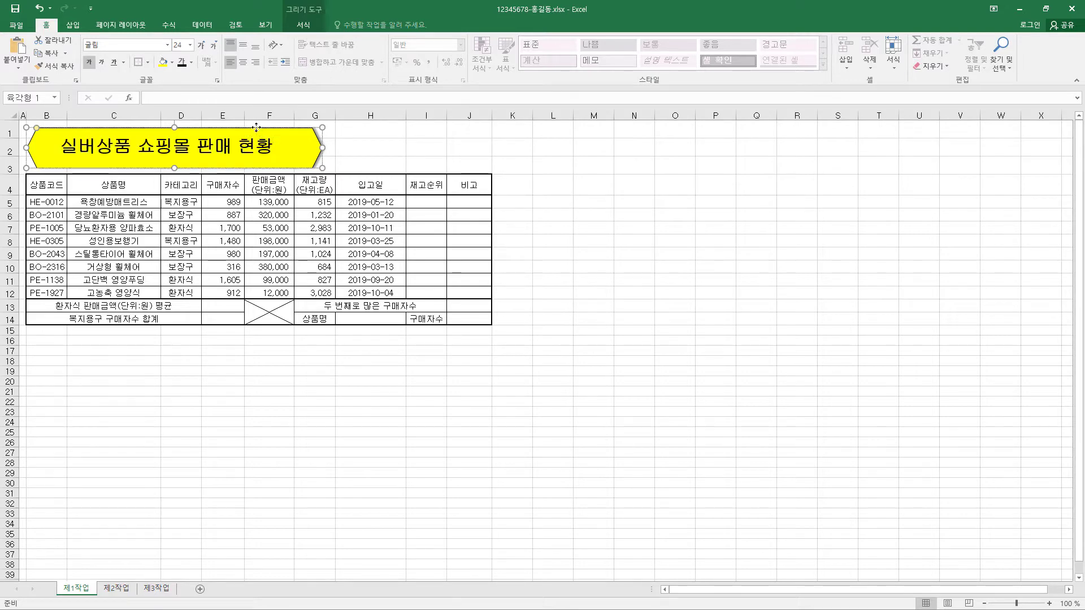
left_click(243, 64)
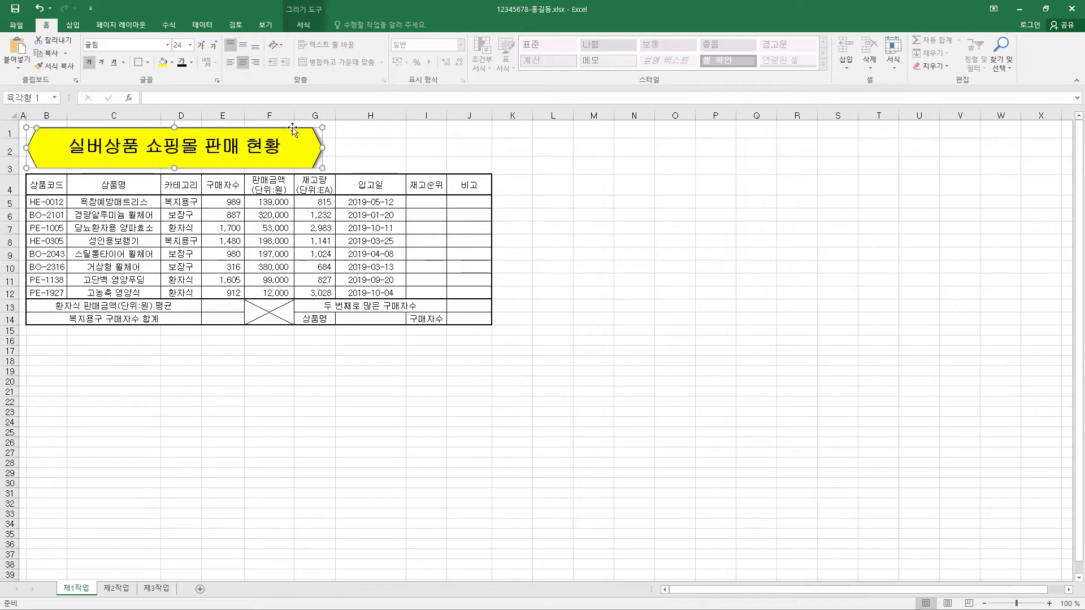
left_click(243, 45)
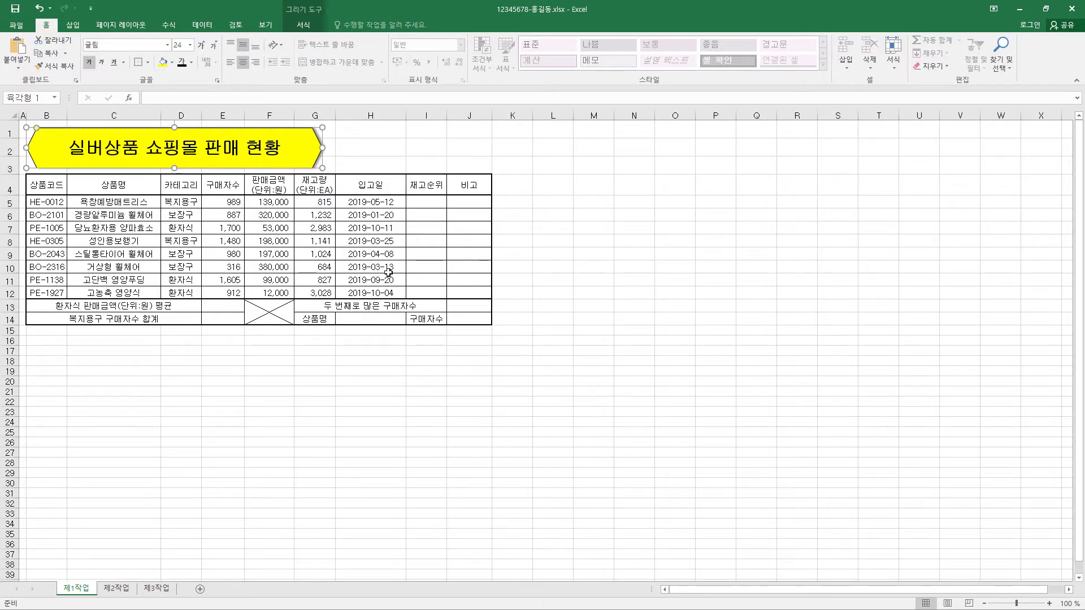
Enter 확인 in L18, make row 19 taller, and merge and centre L18:L19
left_click(559, 361)
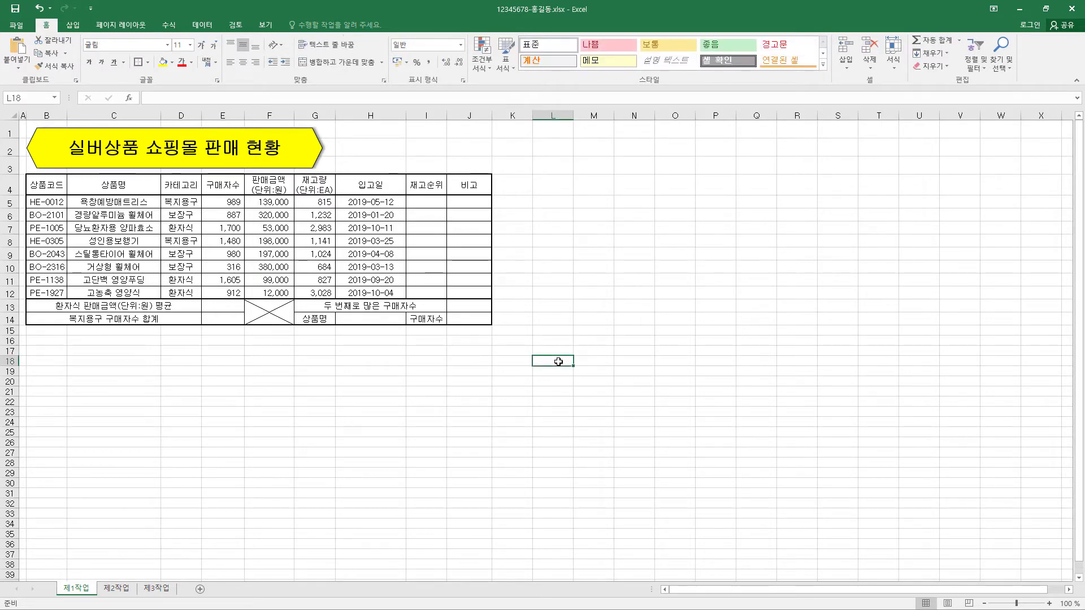
type("확인")
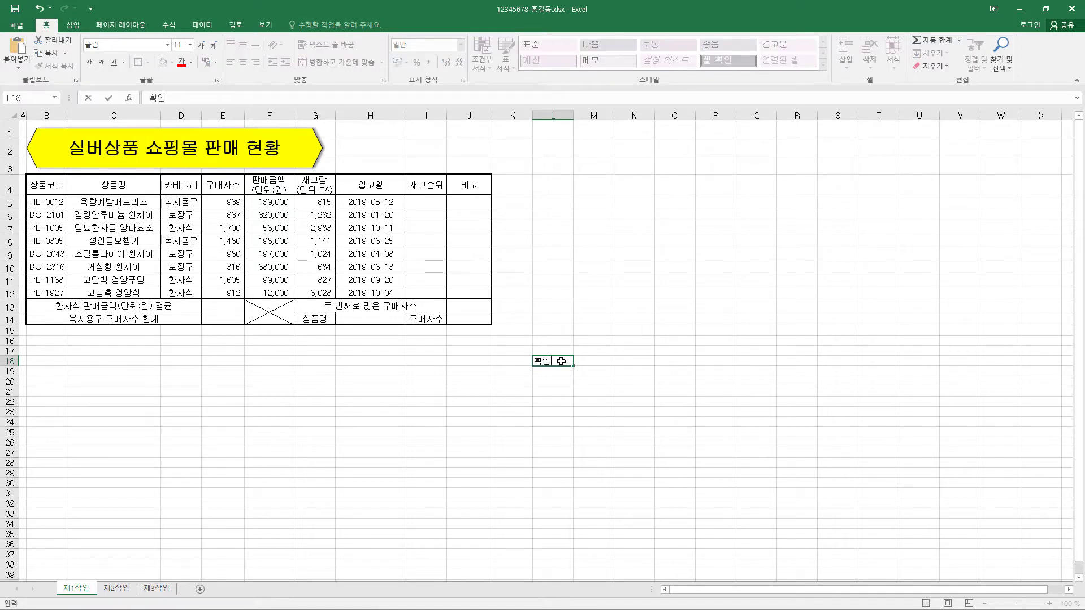
key("Return")
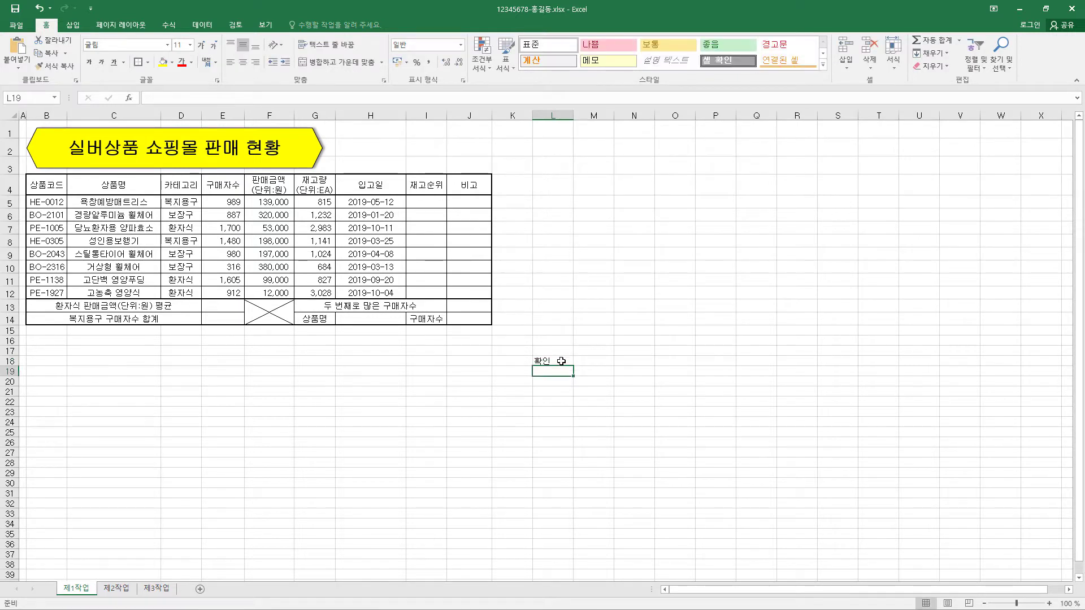
left_click_drag(561, 362, 562, 368)
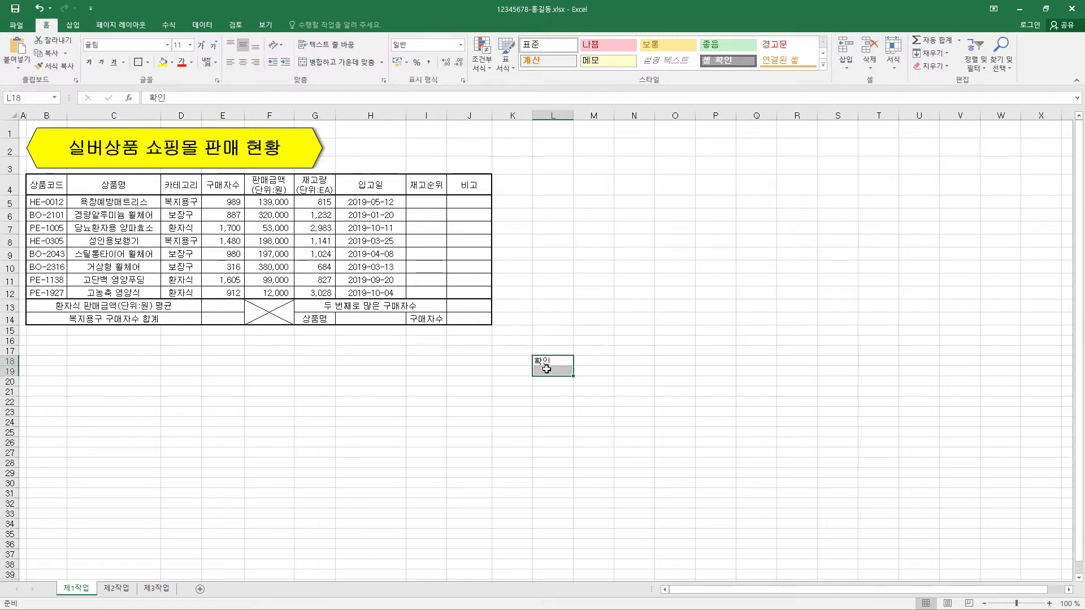
left_click_drag(14, 376, 14, 394)
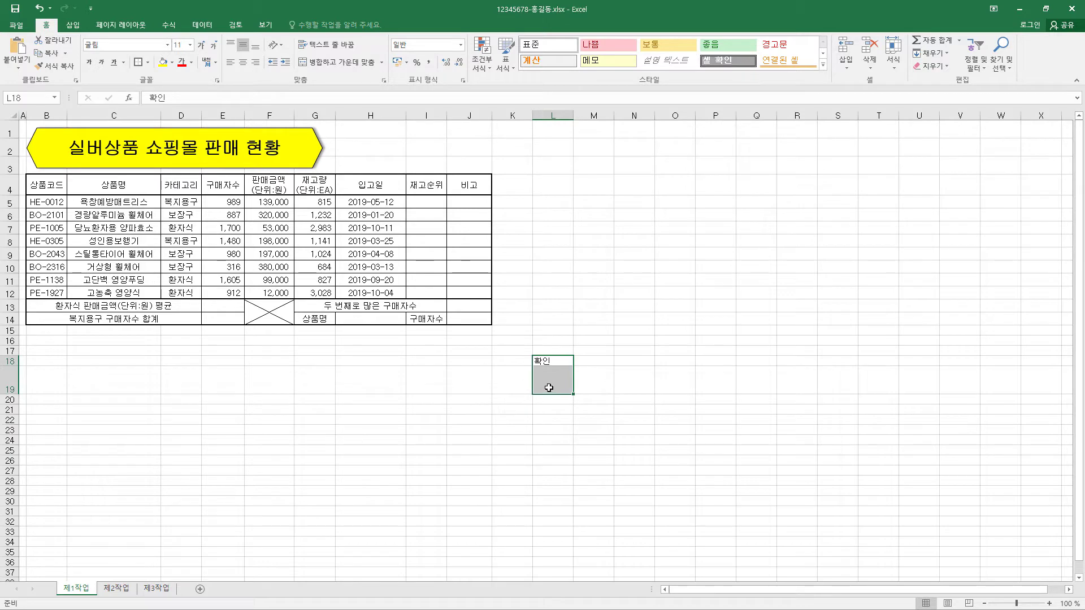
left_click(335, 62)
Narrow column L and set the merged 확인 cell's text orientation to vertical
left_click_drag(571, 116, 550, 117)
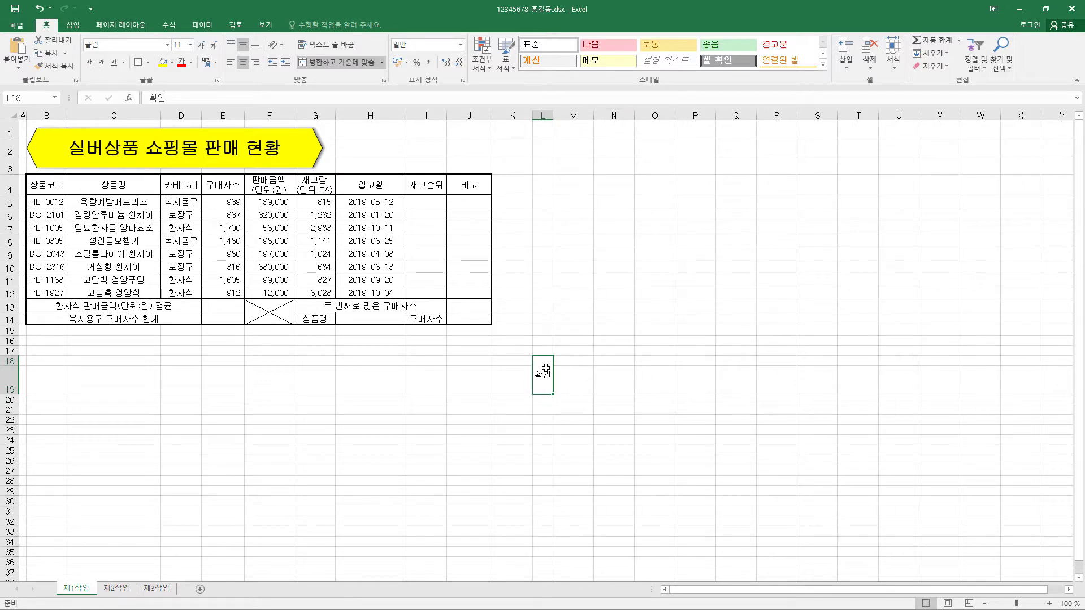
key("ctrl+1")
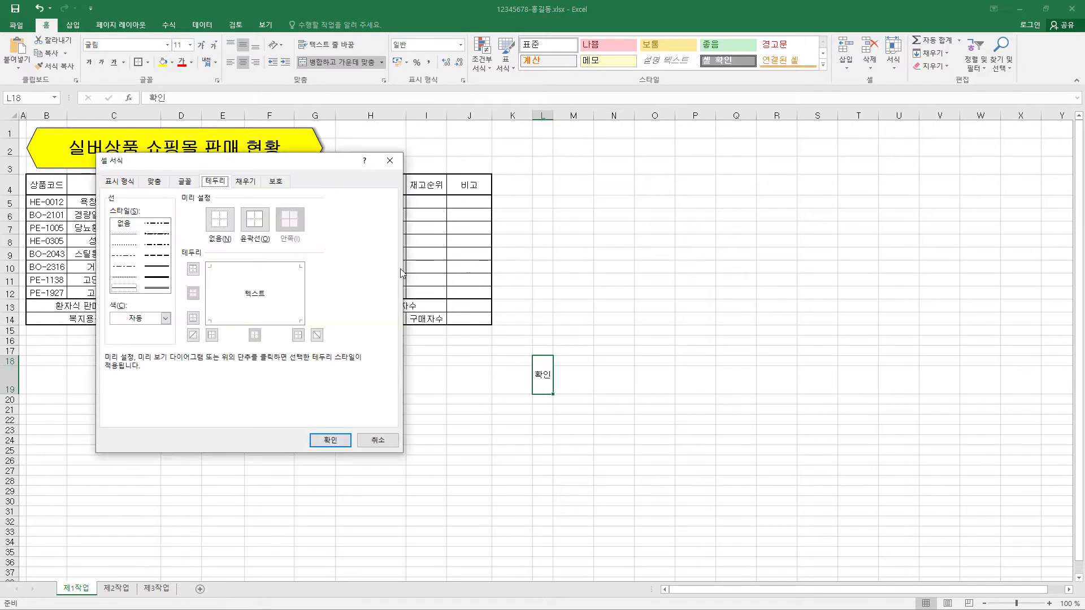
left_click(155, 182)
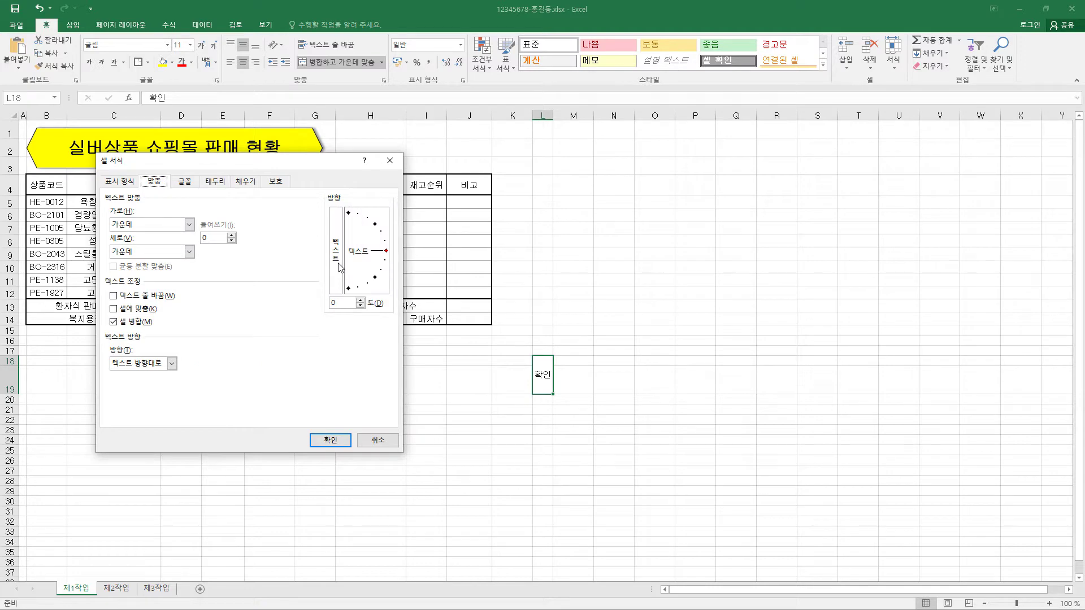
left_click(337, 269)
left_click(331, 441)
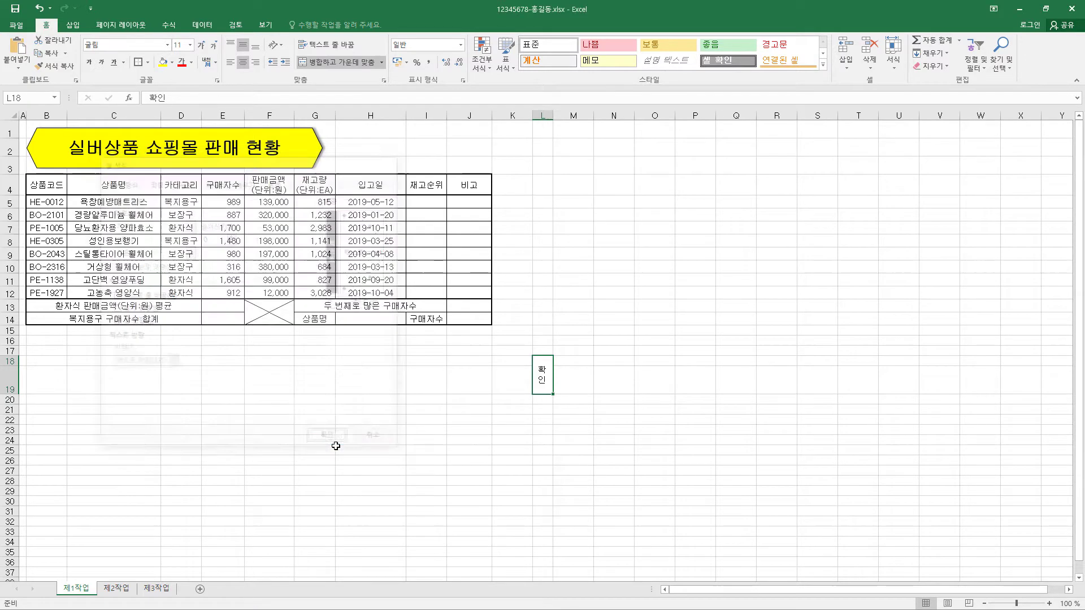
left_click_drag(564, 362, 642, 362)
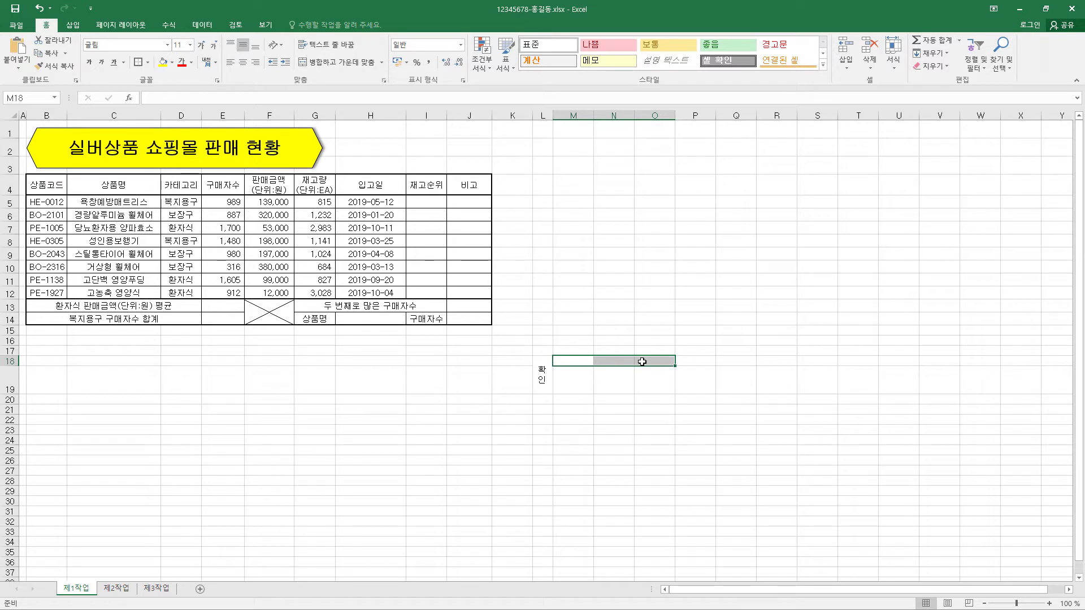
Paste 담당, 대리, 과장 into M18:O18, centre them, and put all borders on L18:O19
type("담당\t대리\t과장")
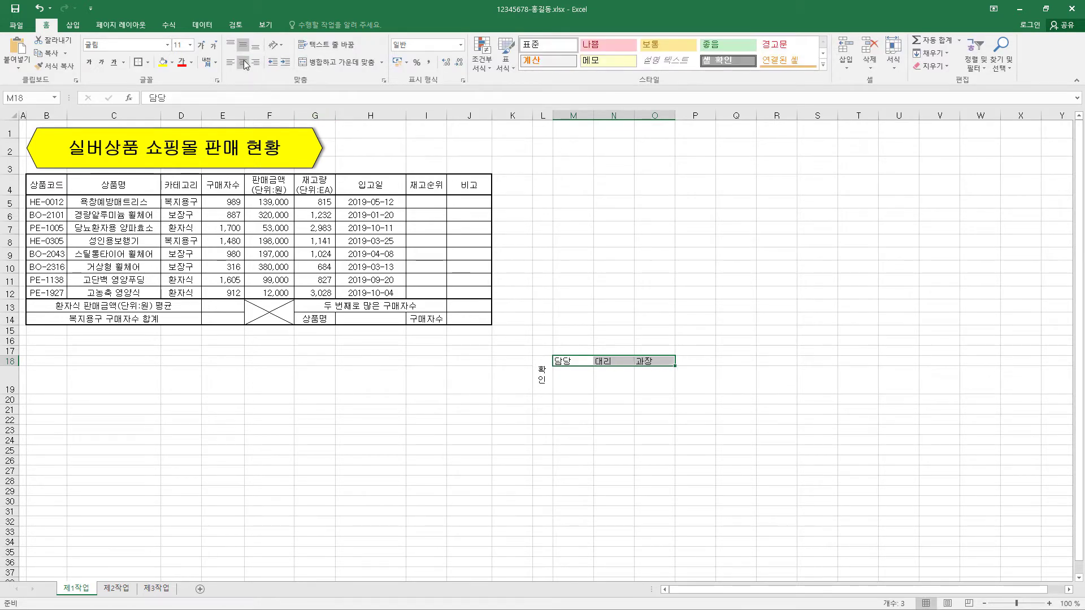
left_click(244, 62)
left_click(543, 366)
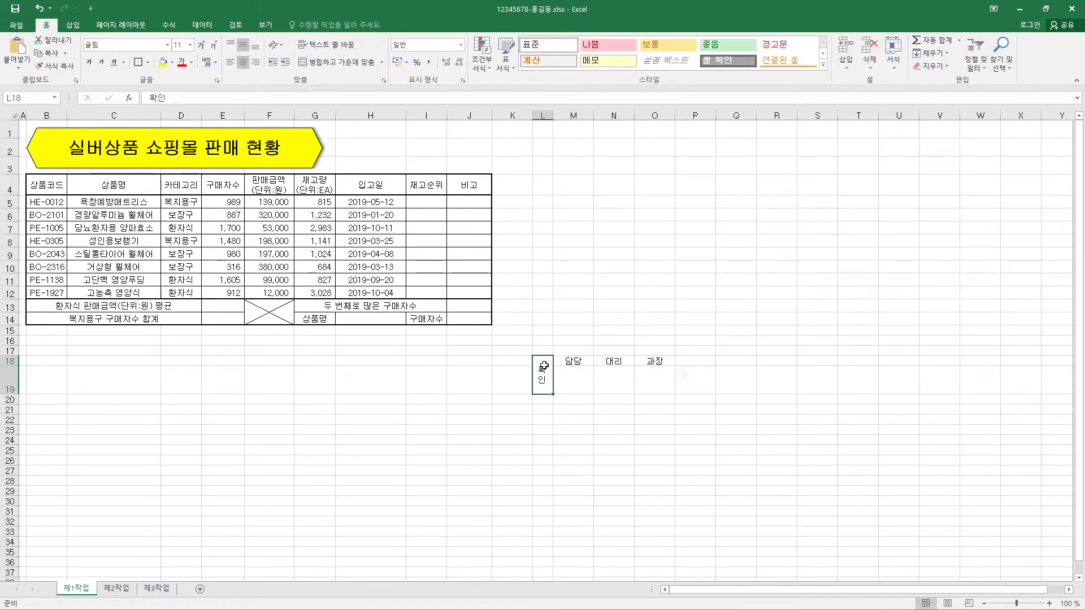
left_click_drag(544, 366, 648, 378)
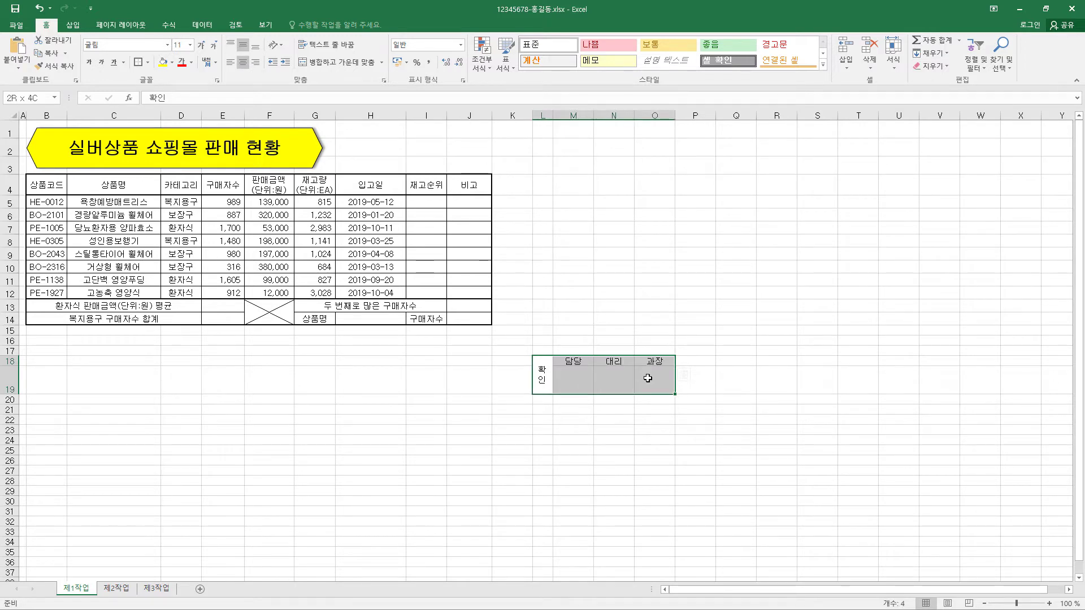
left_click(149, 65)
left_click(178, 151)
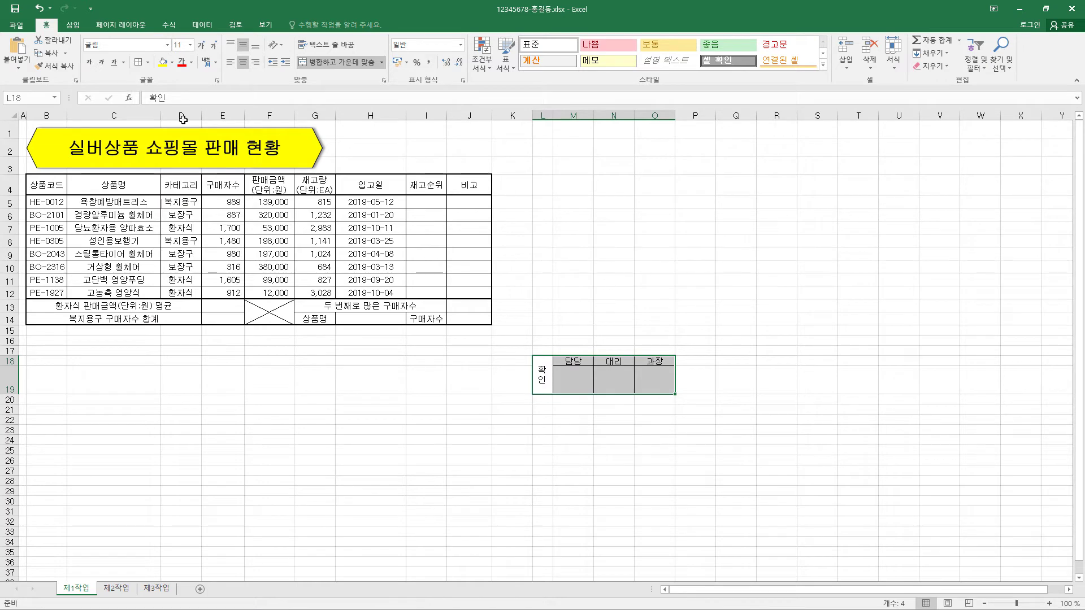
Copy the approval box L18:O19 as a picture
left_click(66, 53)
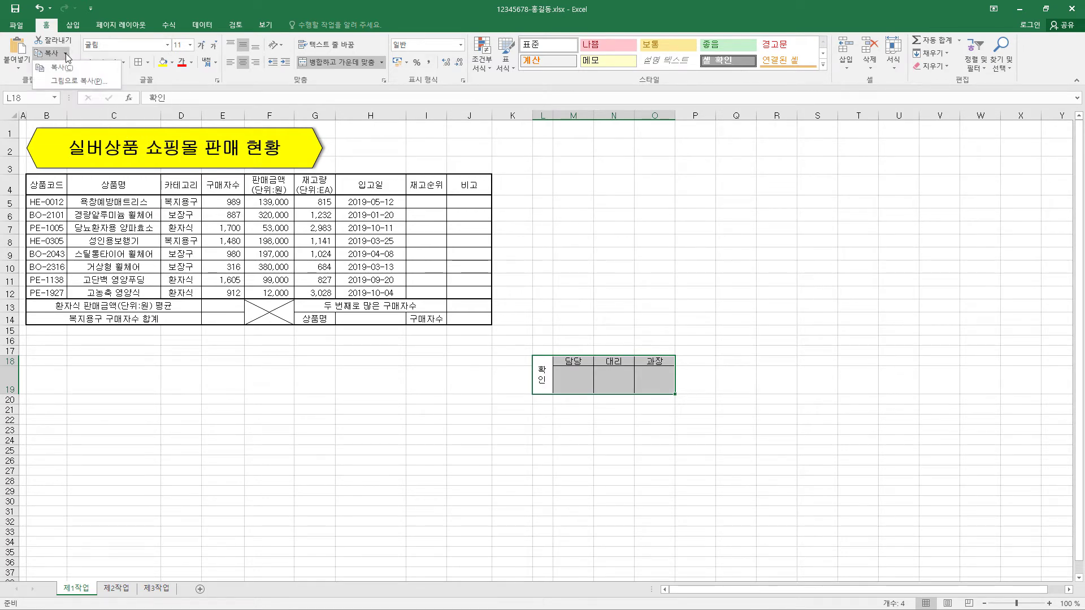
left_click(72, 83)
left_click_drag(250, 249, 415, 248)
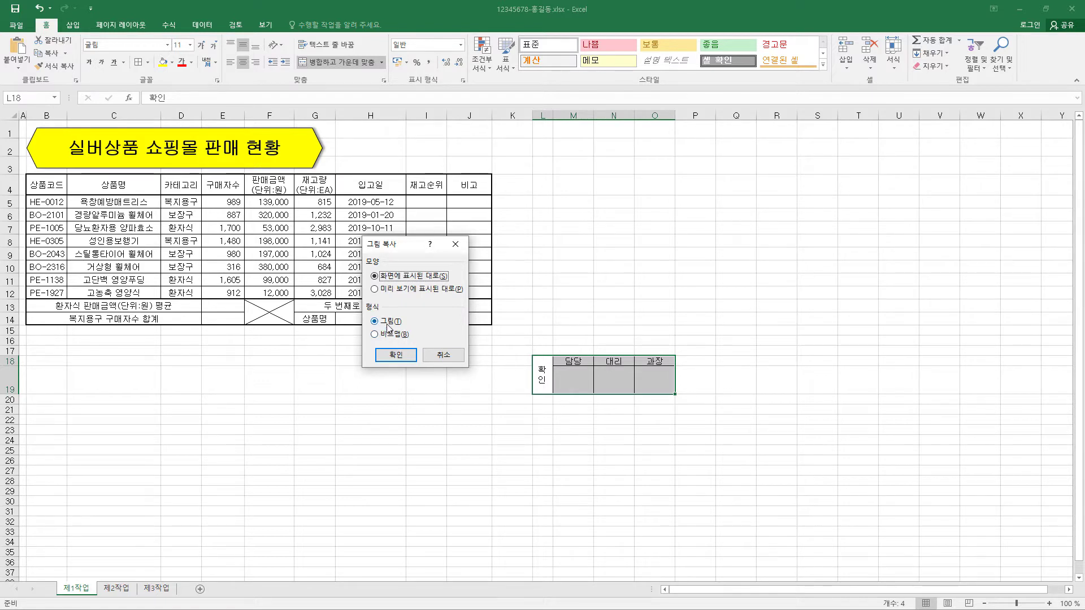
Paste the approval box picture over H1:J2 beside the title and make it slightly taller
left_click(402, 356)
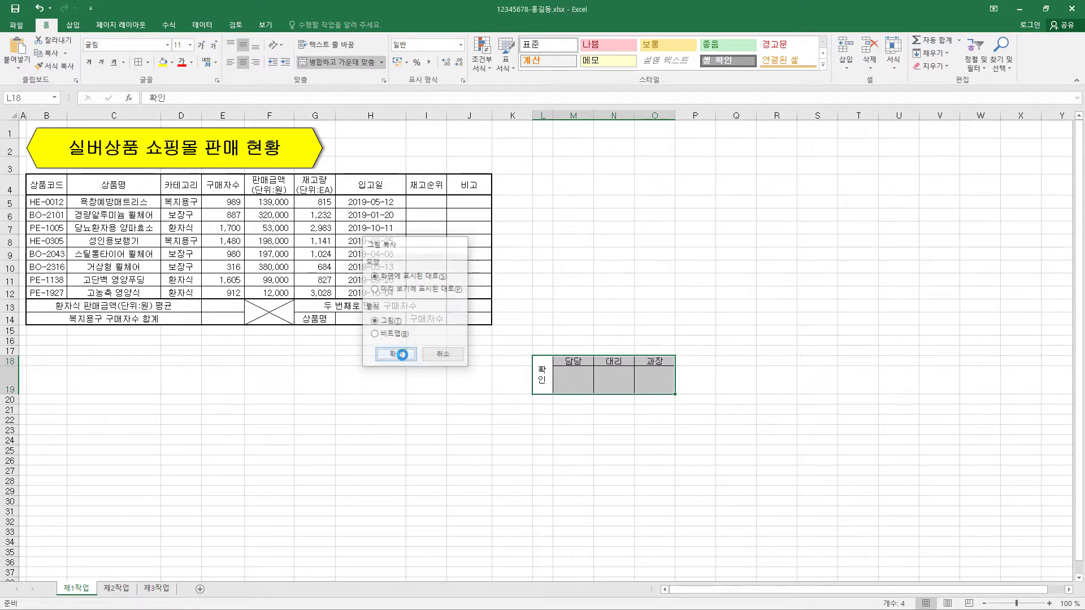
key("ctrl+v")
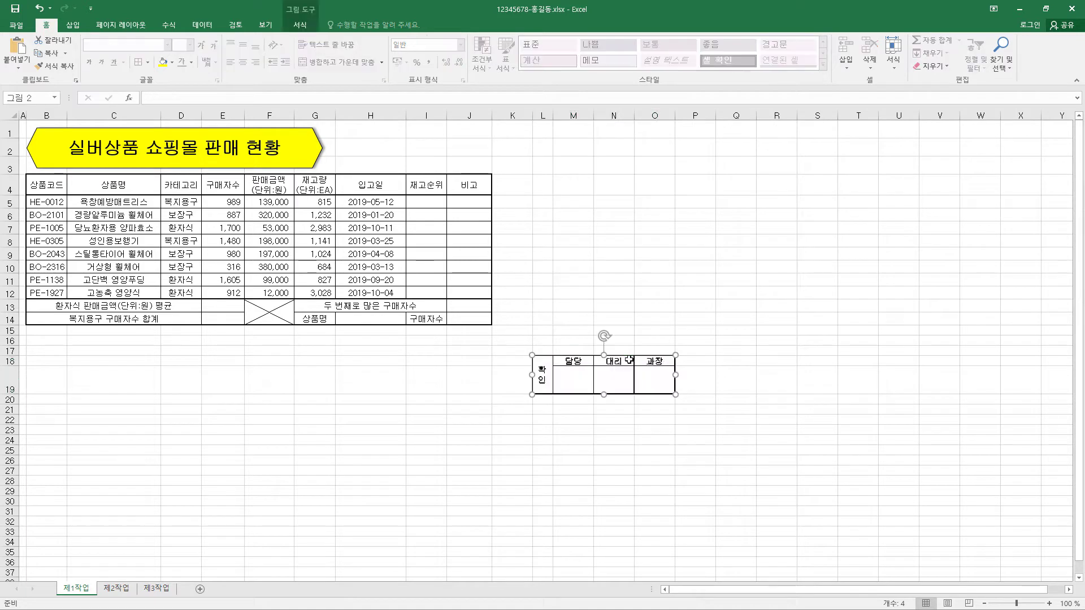
mouse_move(610, 383)
left_mouse_down()
mouse_move(464, 156)
mouse_move(493, 146)
left_mouse_up()
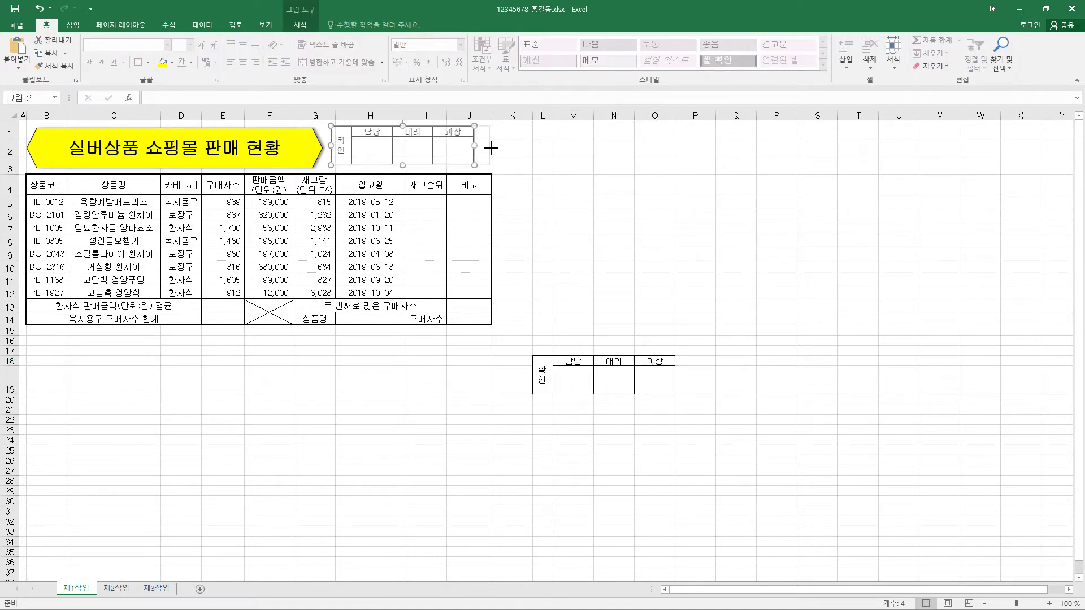
left_click_drag(412, 165, 412, 170)
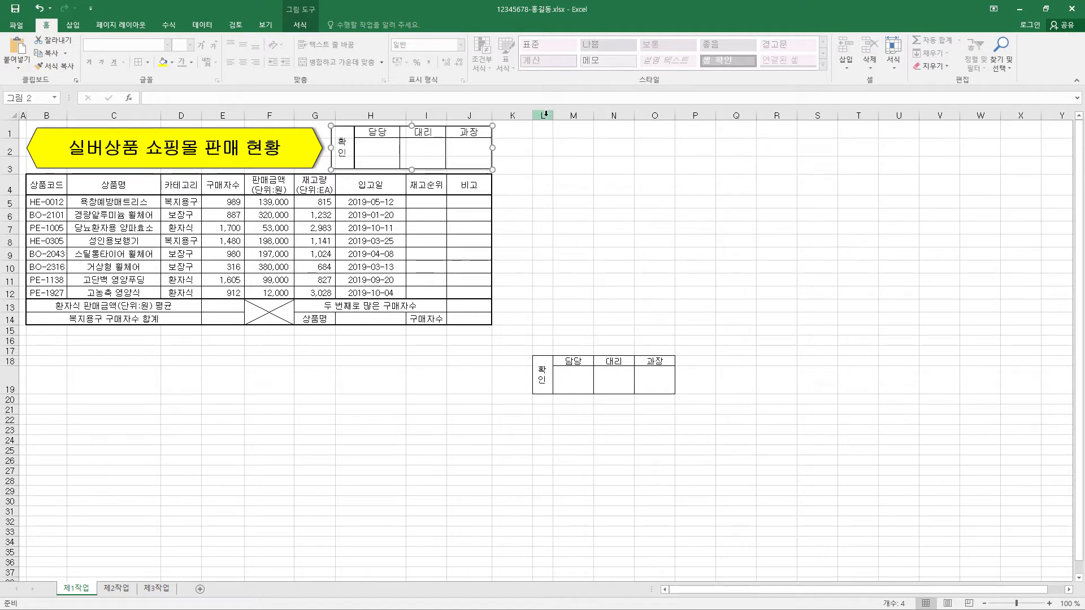
Delete columns L through O holding the original approval box
left_click_drag(545, 114, 656, 116)
right_click(626, 115)
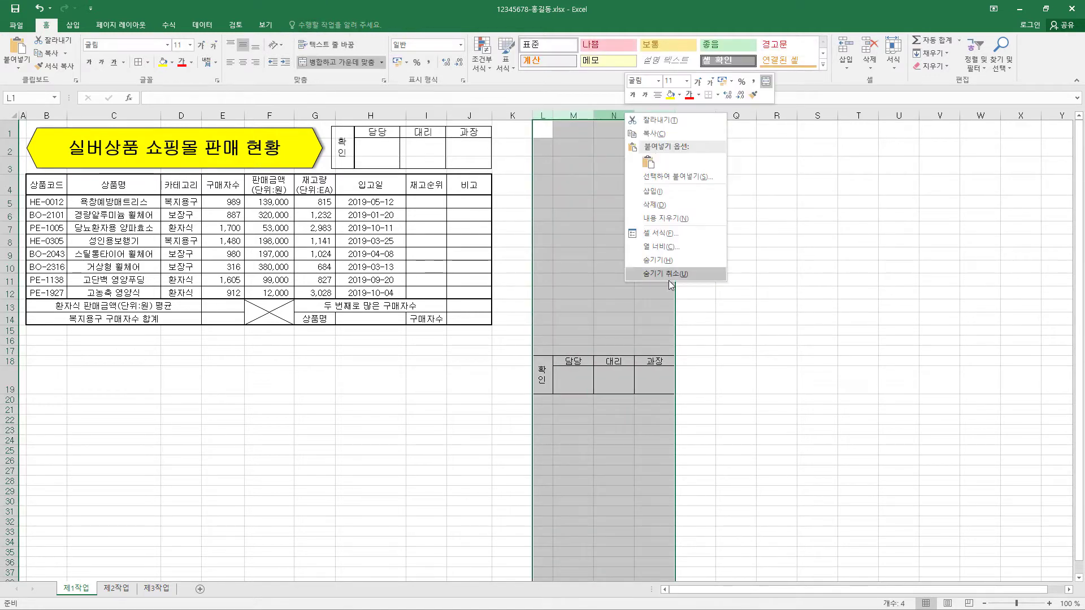
left_click(655, 205)
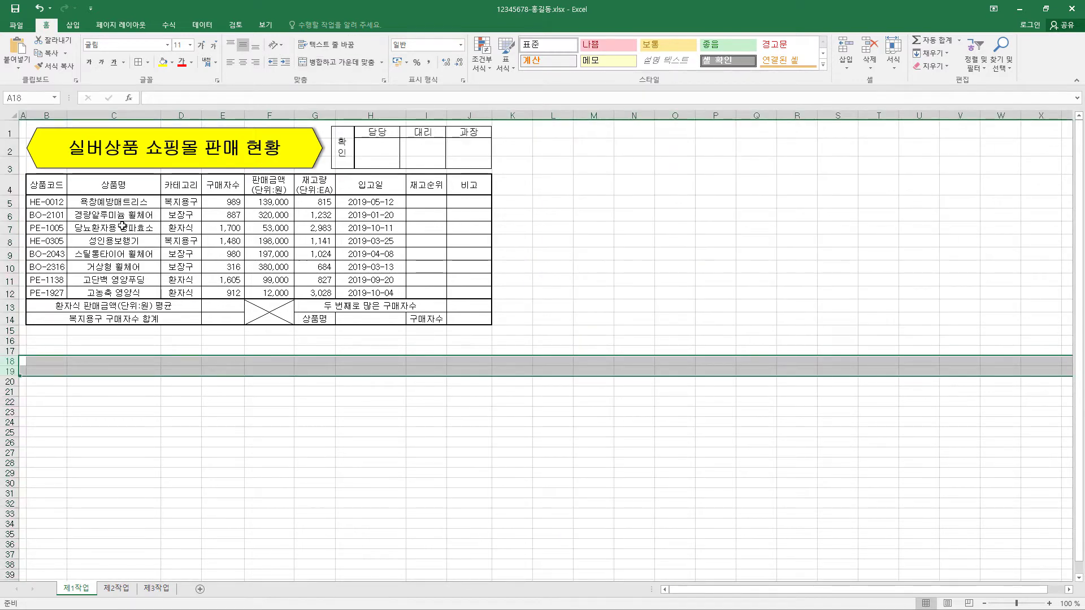
Fill header row B4:J4 and label cells G14 and I14 orange
left_click_drag(41, 186, 478, 185)
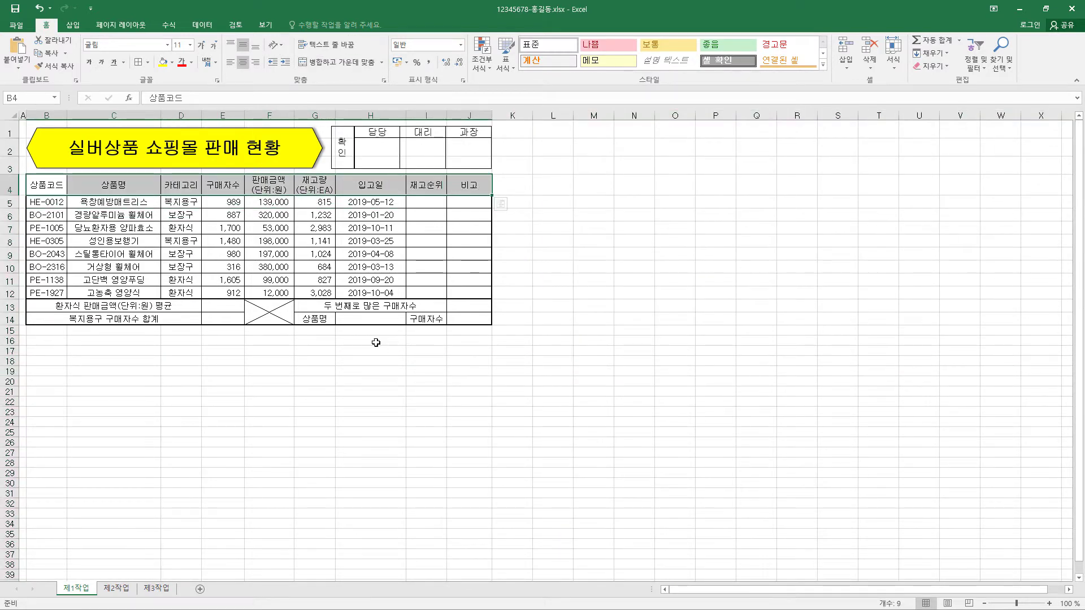
left_click(320, 321, "ctrl")
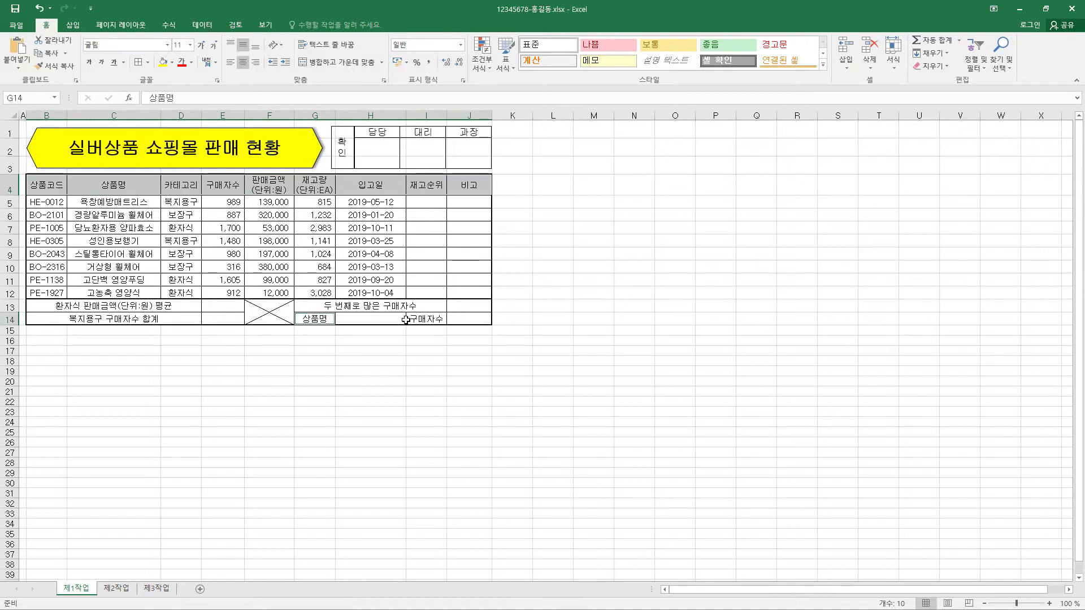
left_click(420, 319, "ctrl")
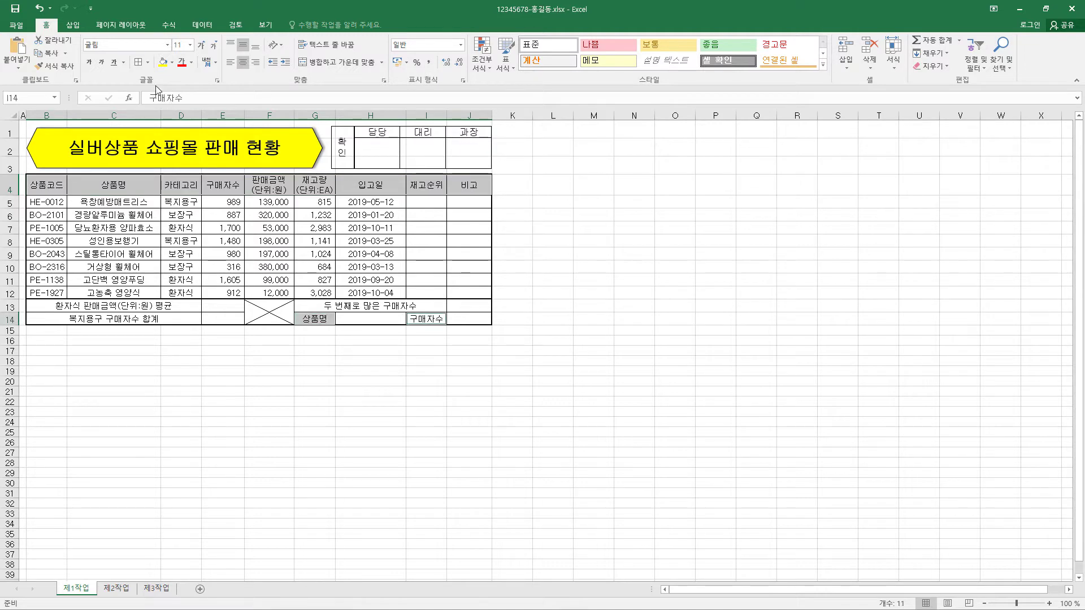
left_click(171, 65)
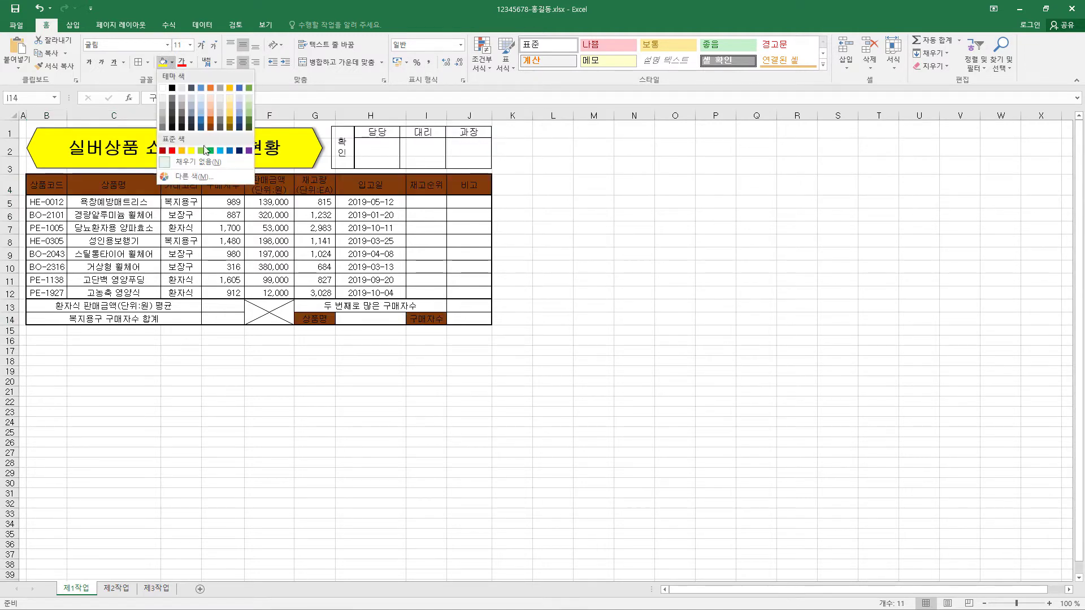
left_click(182, 151)
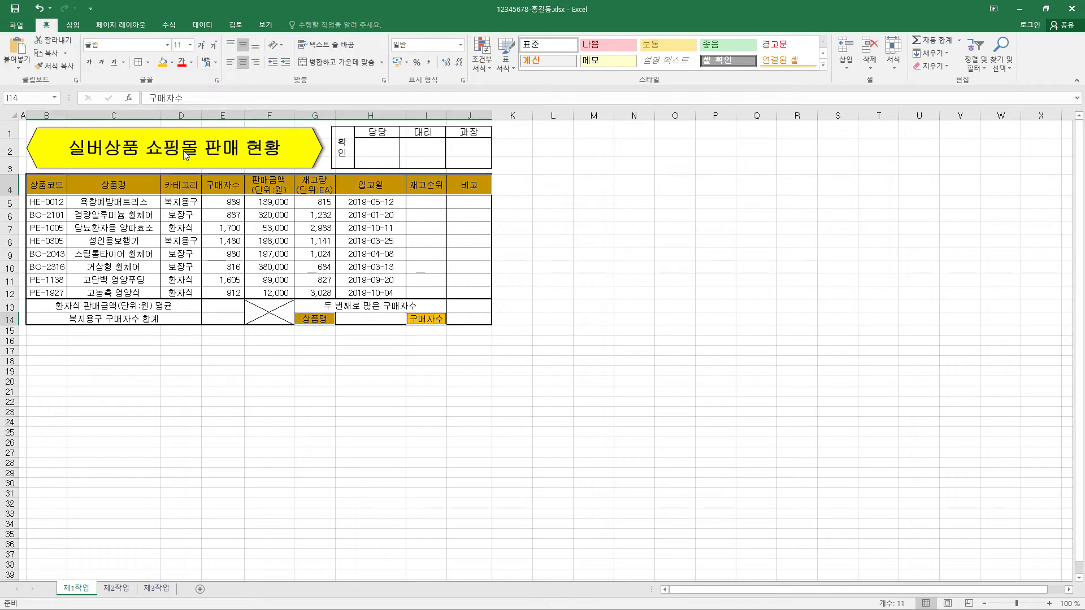
left_click(370, 321)
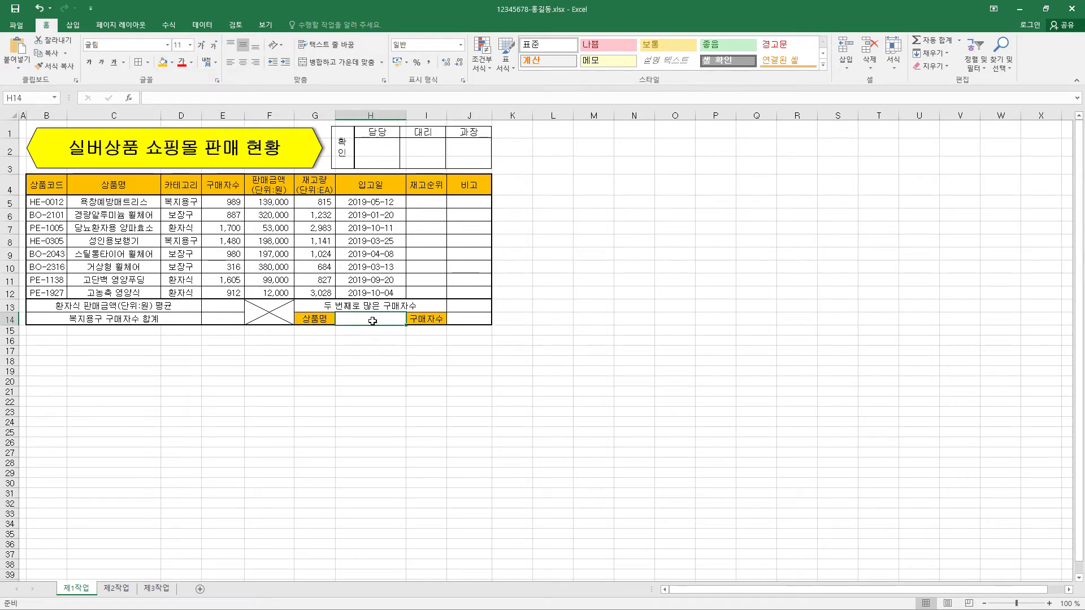
left_click(204, 26)
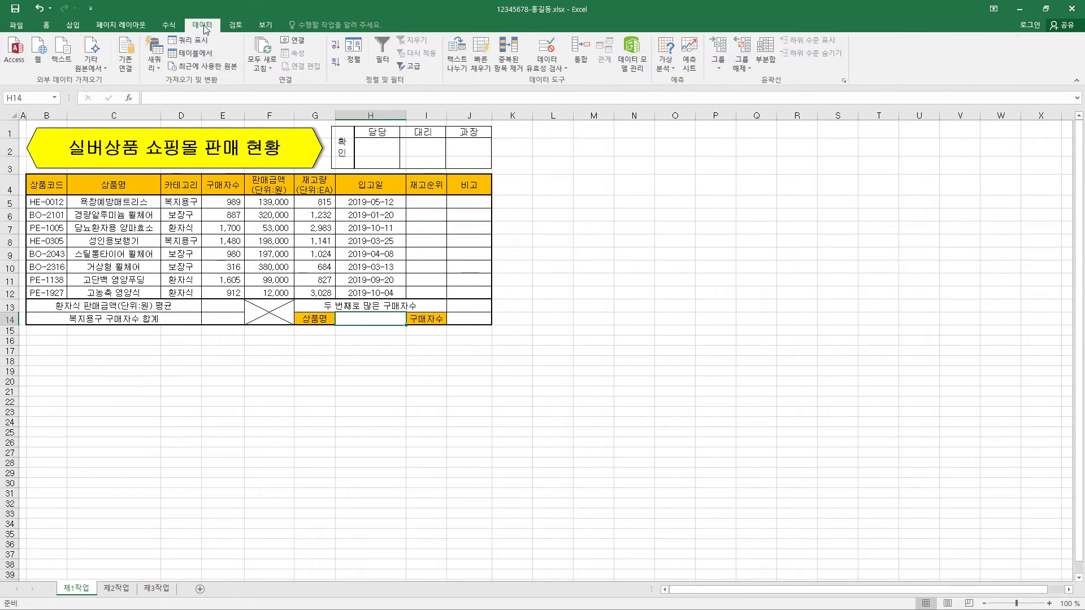
Add a list validation to H14 with the product names C5:C12 as its source
left_click(556, 66)
left_click(562, 72)
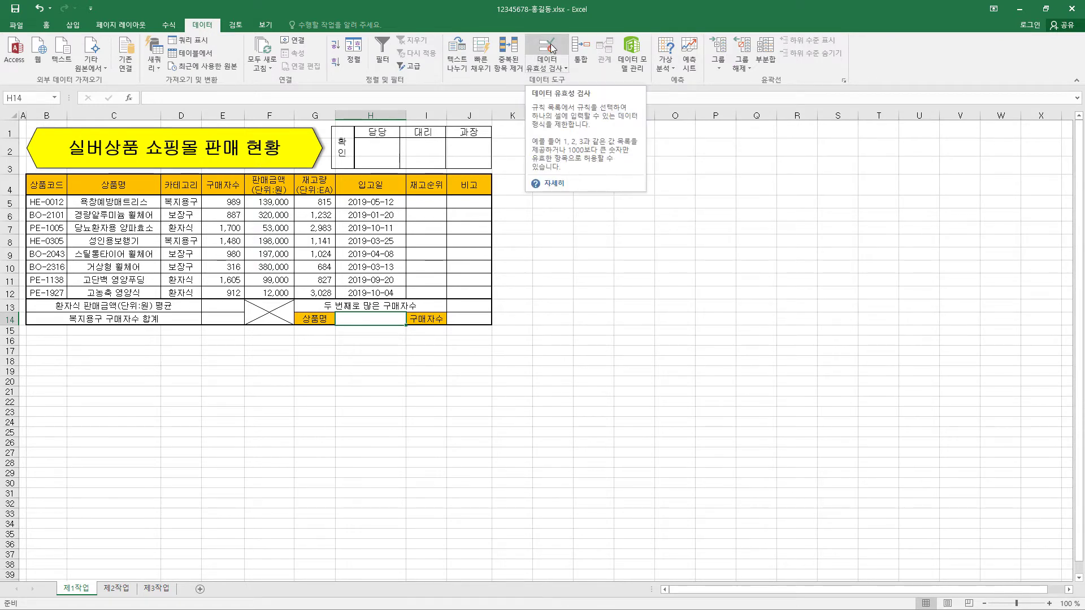
left_click(553, 48)
left_click_drag(468, 213, 685, 188)
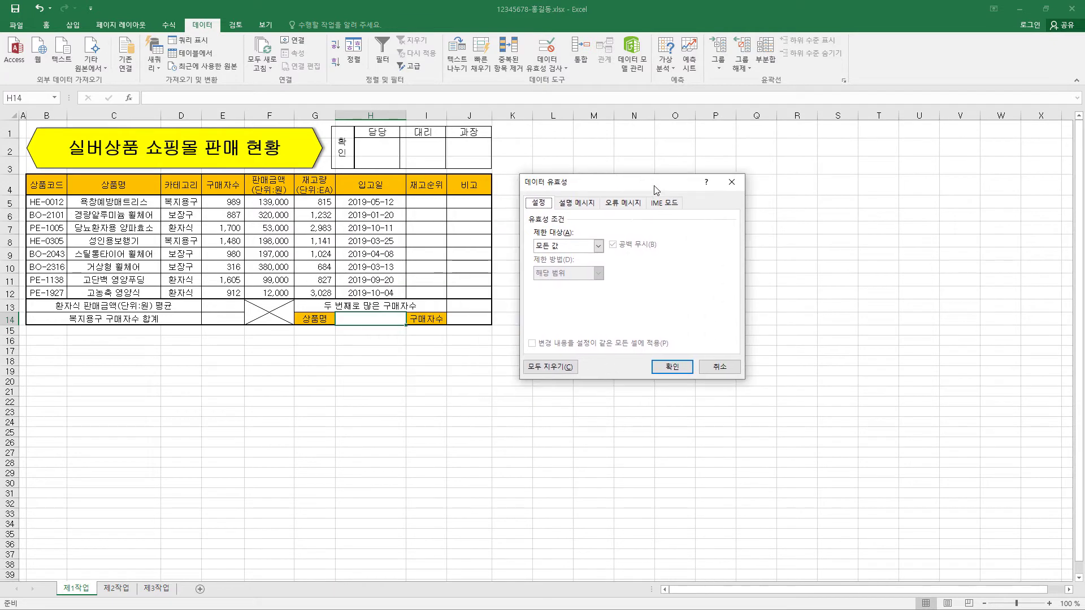
left_click(579, 247)
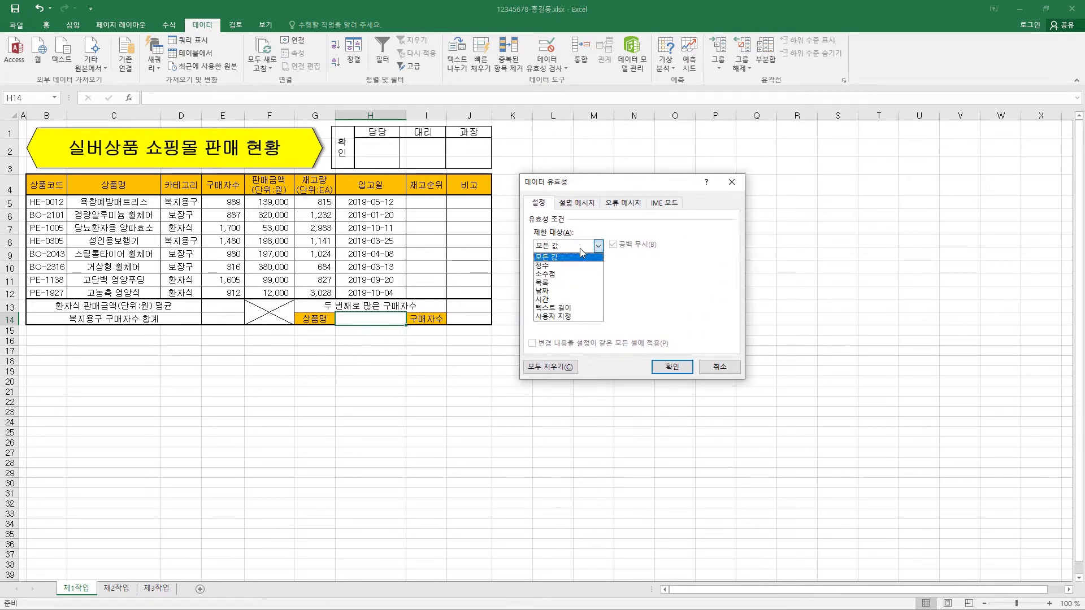
left_click(571, 282)
left_click(578, 300)
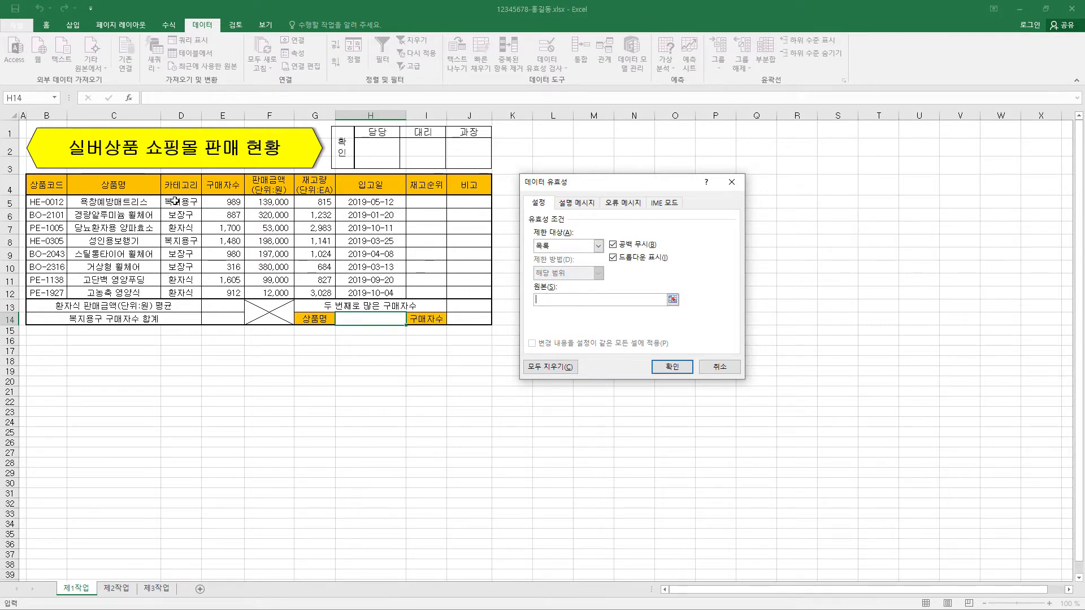
left_click_drag(94, 201, 98, 293)
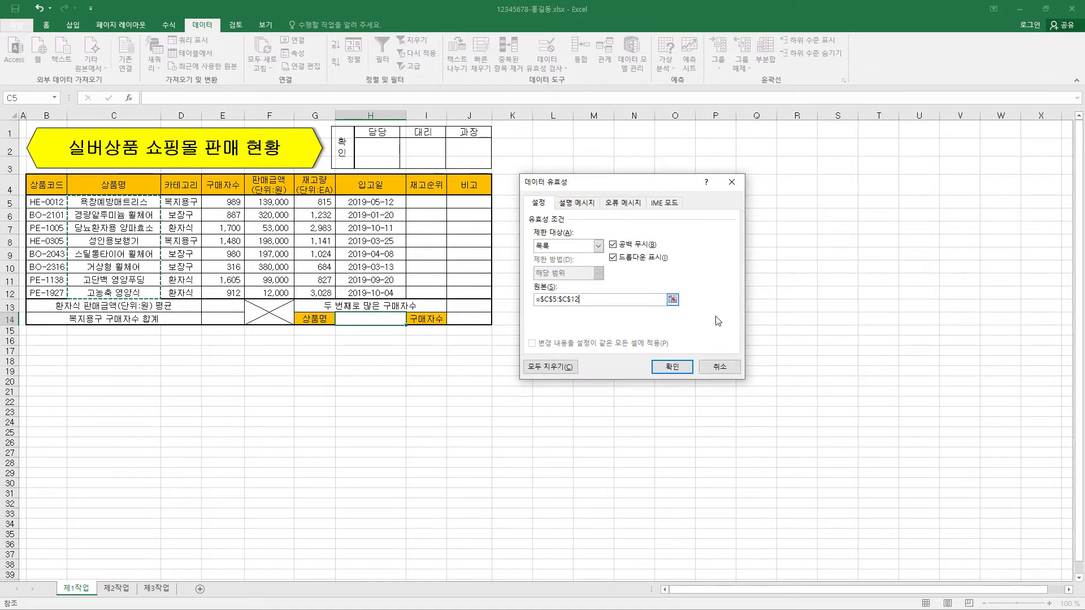
left_click(672, 368)
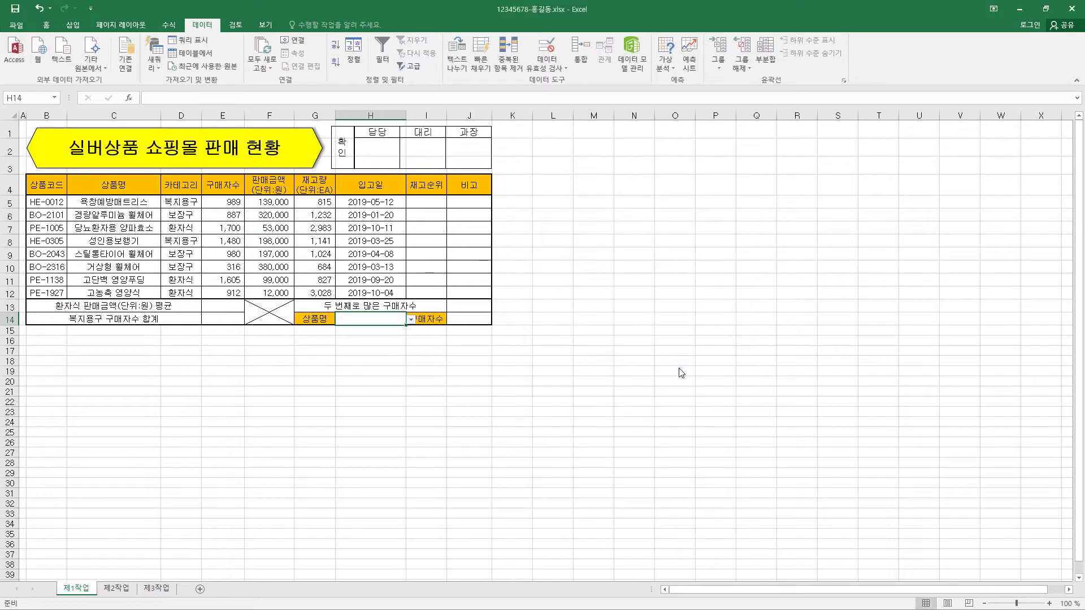
Choose 욕창예방매트리스 in H14, then widen column H and the approval picture
left_click(411, 320)
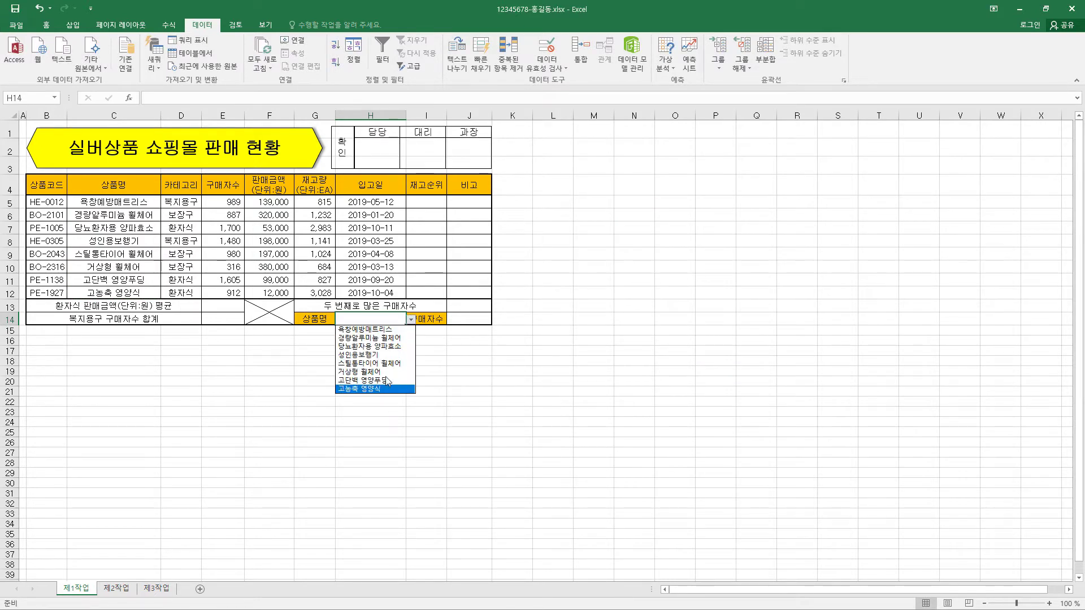
left_click(377, 330)
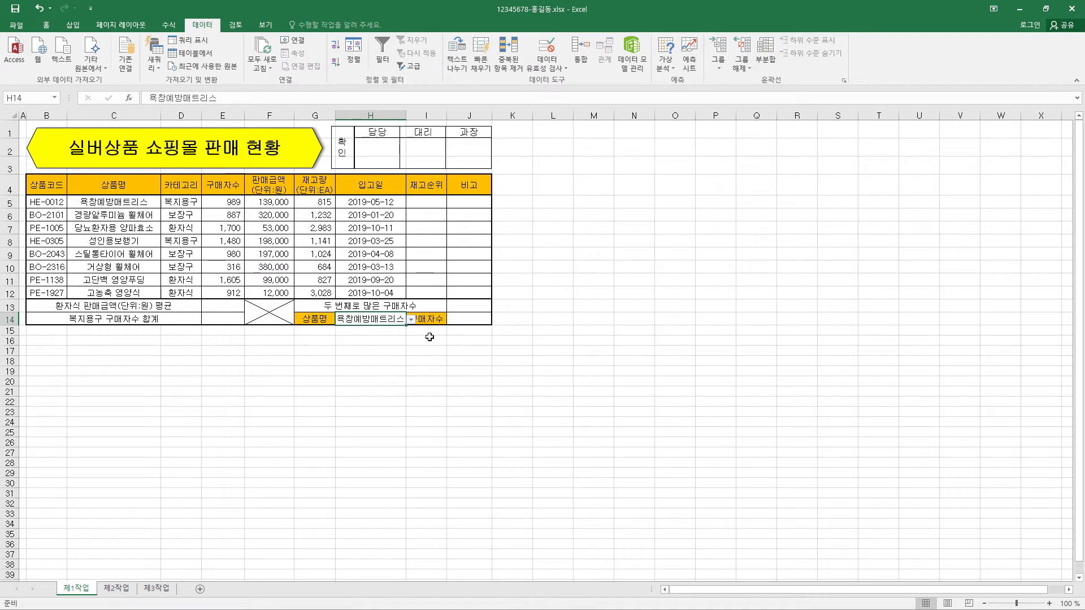
left_click(47, 25)
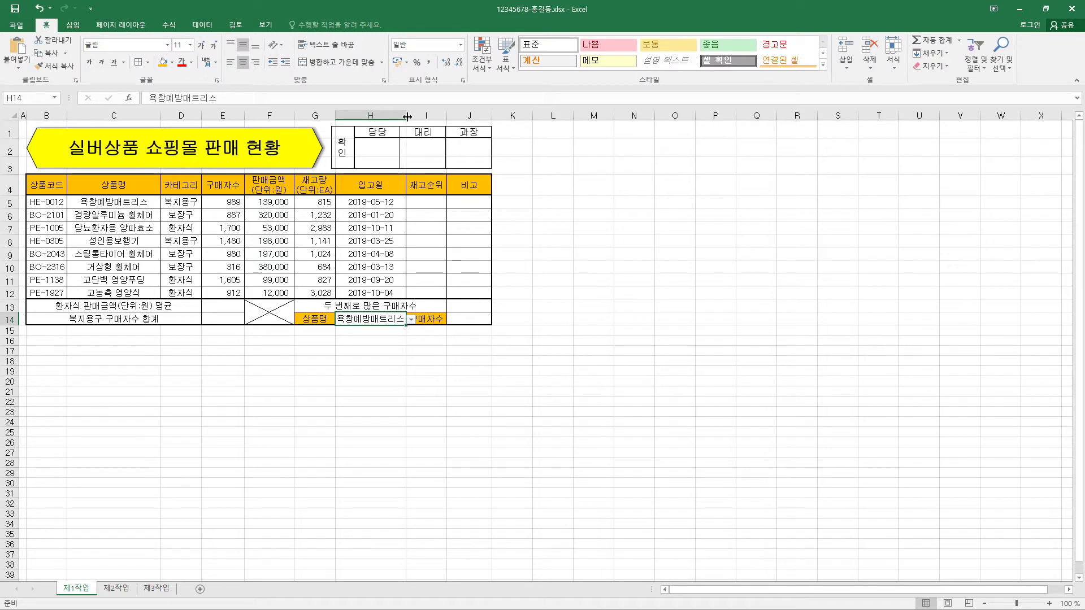
left_click_drag(407, 116, 411, 116)
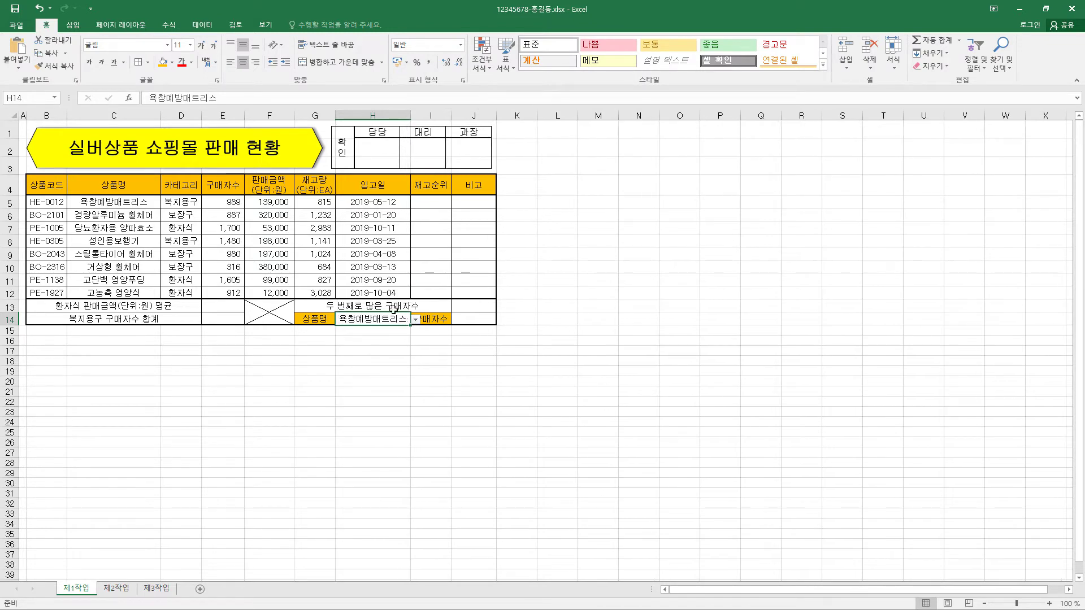
left_click(485, 152)
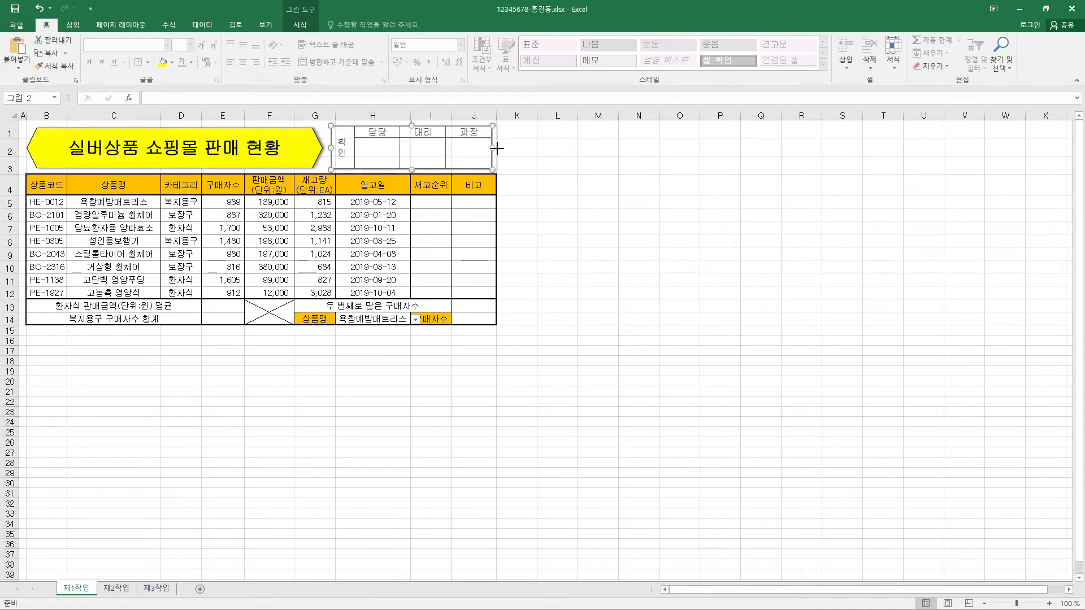
left_click_drag(493, 148, 497, 148)
Apply the custom number format #,##0"명" to the purchaser counts in E5:E12
left_click_drag(231, 202, 224, 291)
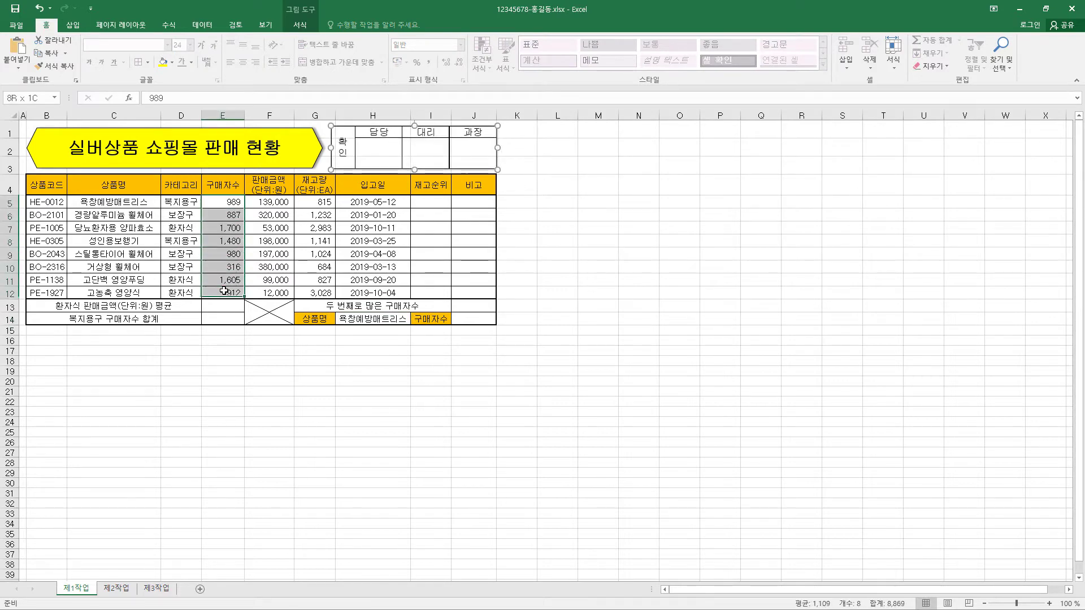
key("ctrl+1")
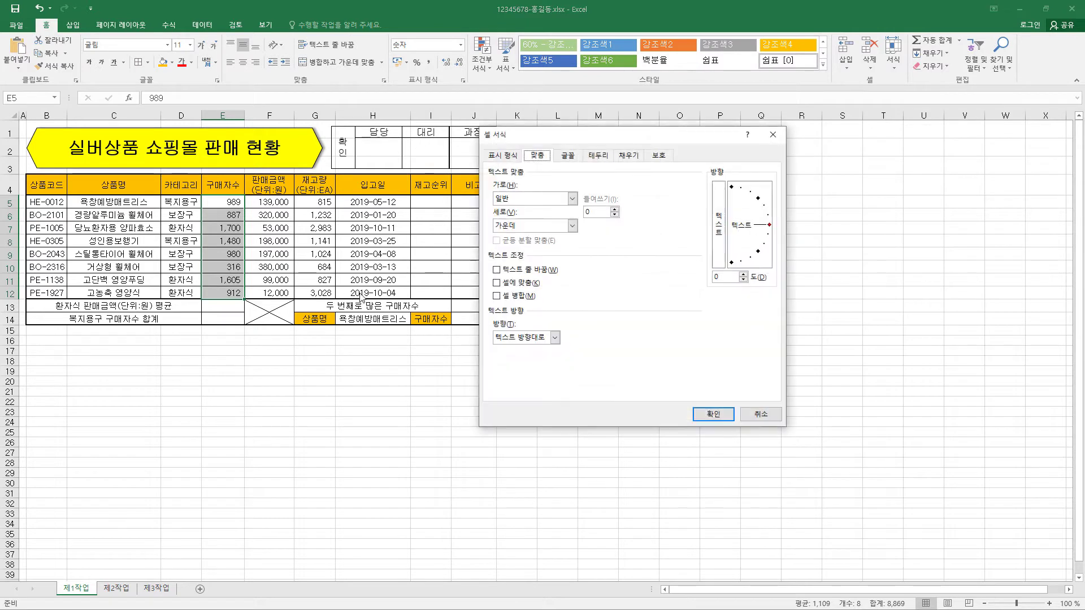
left_click(503, 155)
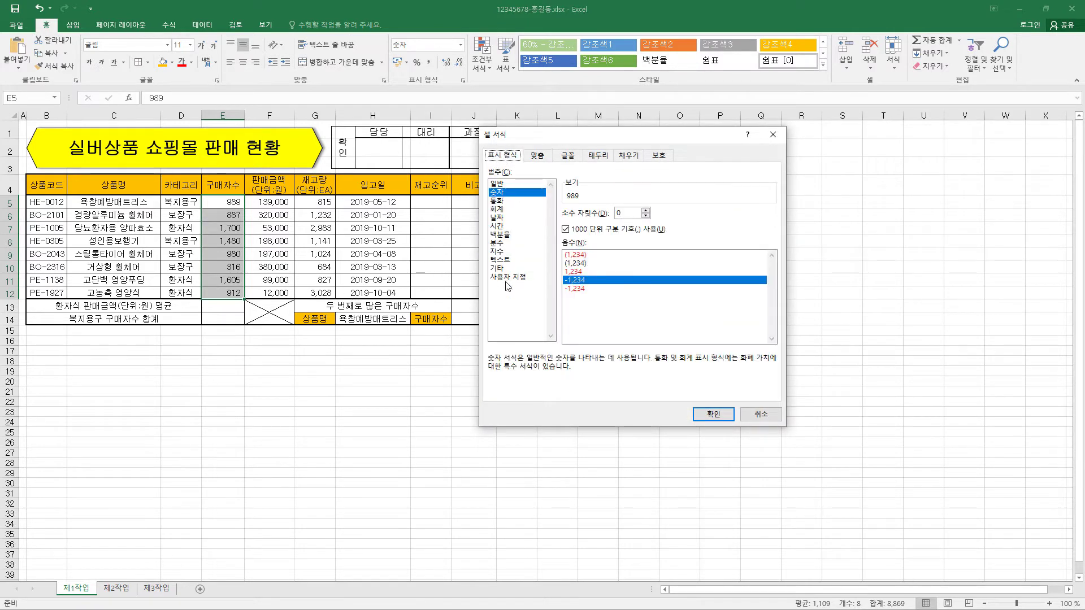
left_click(506, 278)
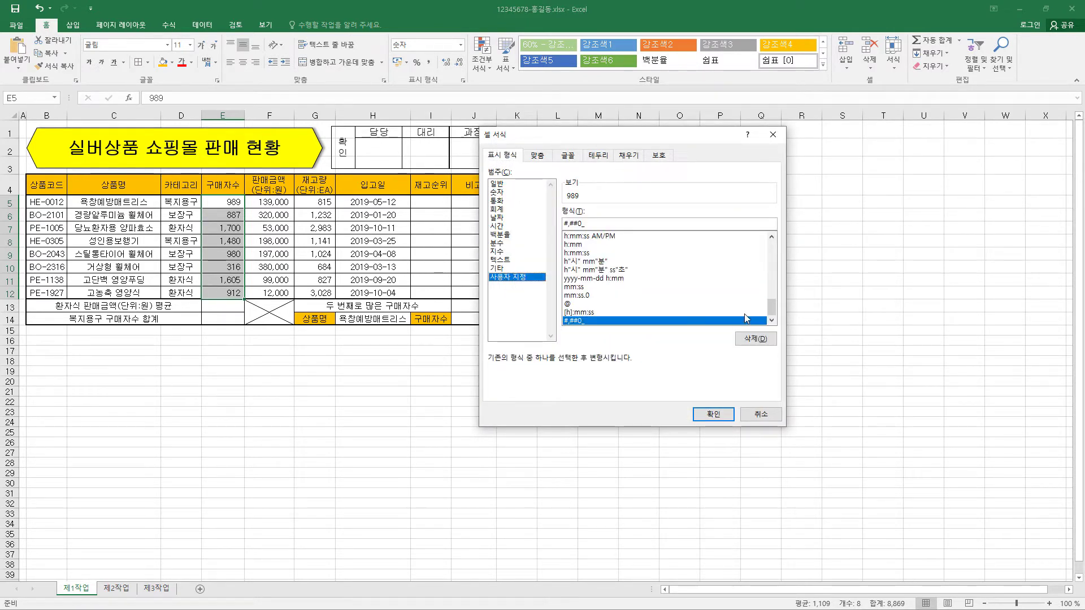
left_click_drag(771, 308, 771, 244)
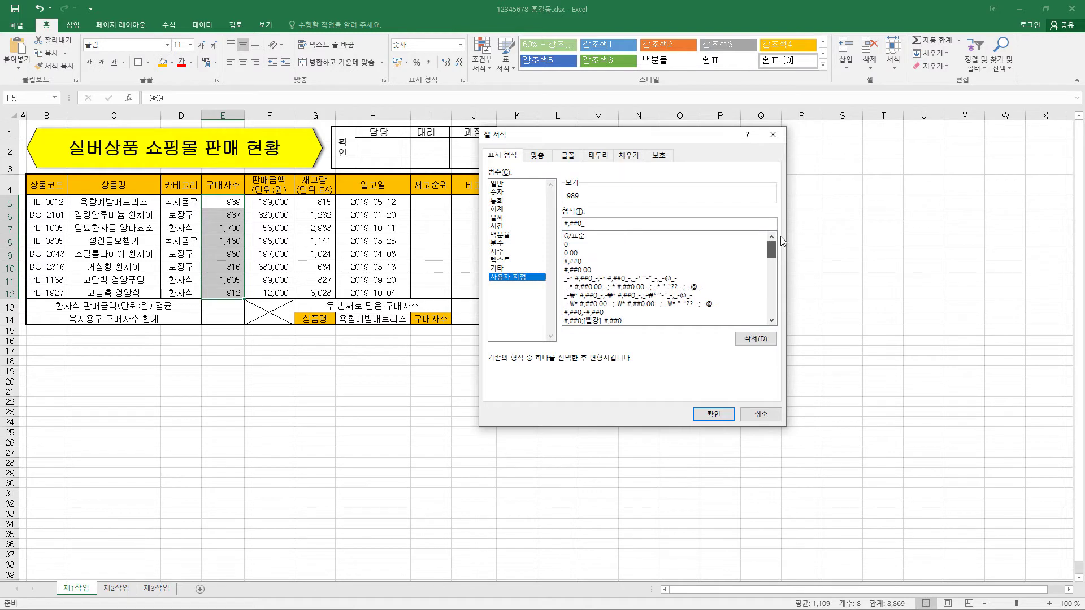
left_click(575, 262)
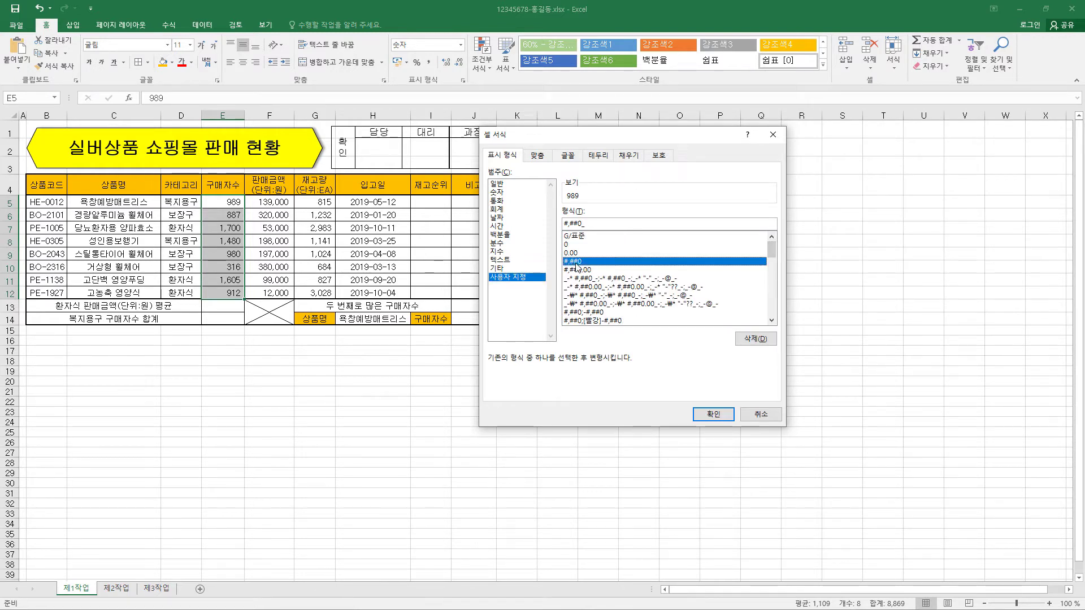
left_click(586, 224)
type("\"명\"")
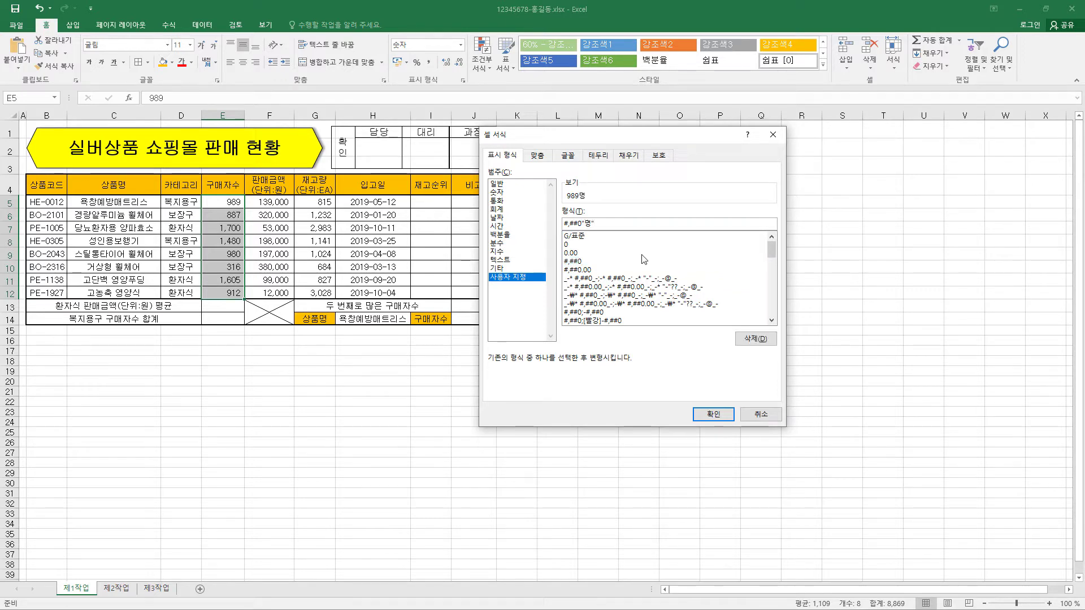
left_click(715, 414)
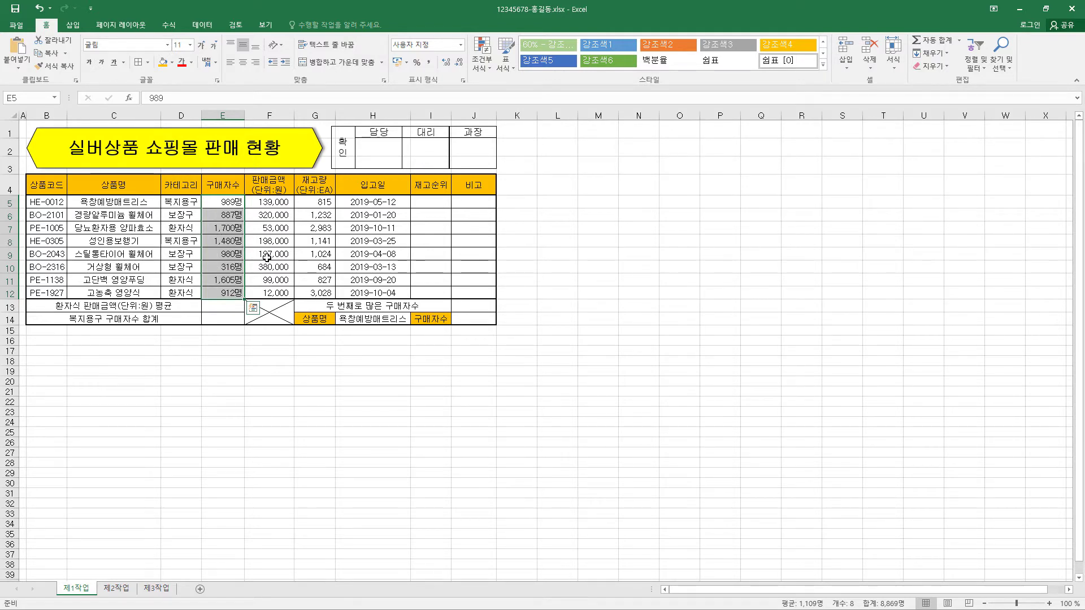
Define the name 구매자수 for the range E5:E12
right_click(230, 225)
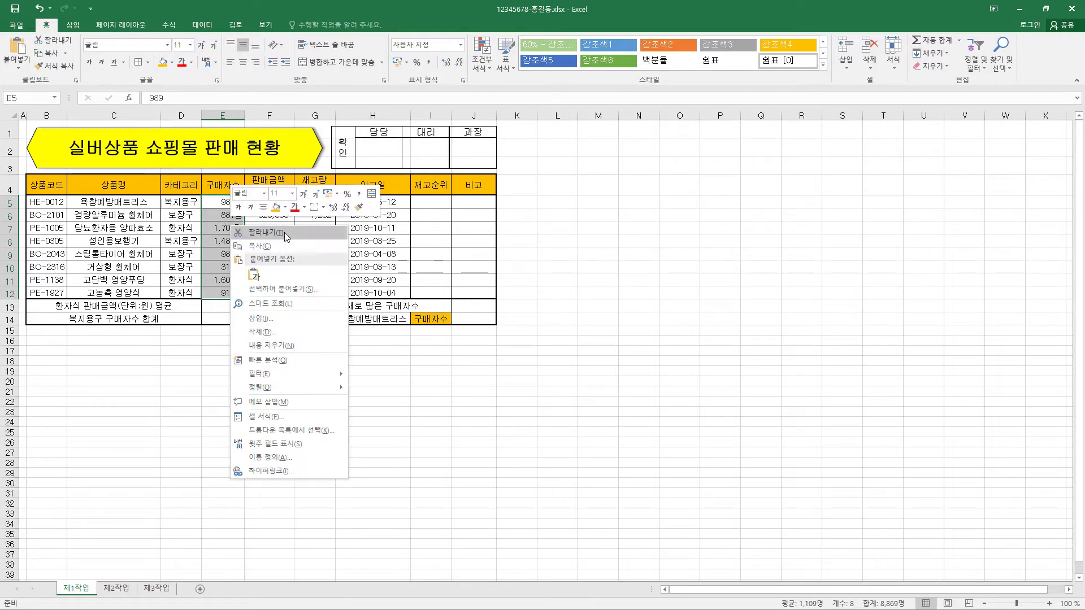
left_click(286, 464)
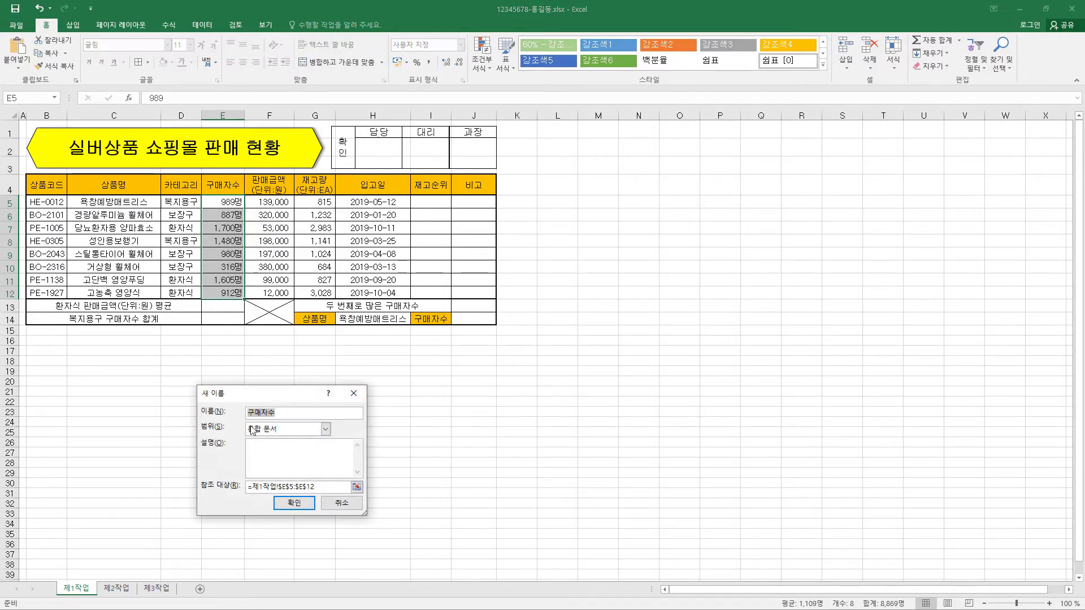
left_click(279, 417)
left_click(294, 503)
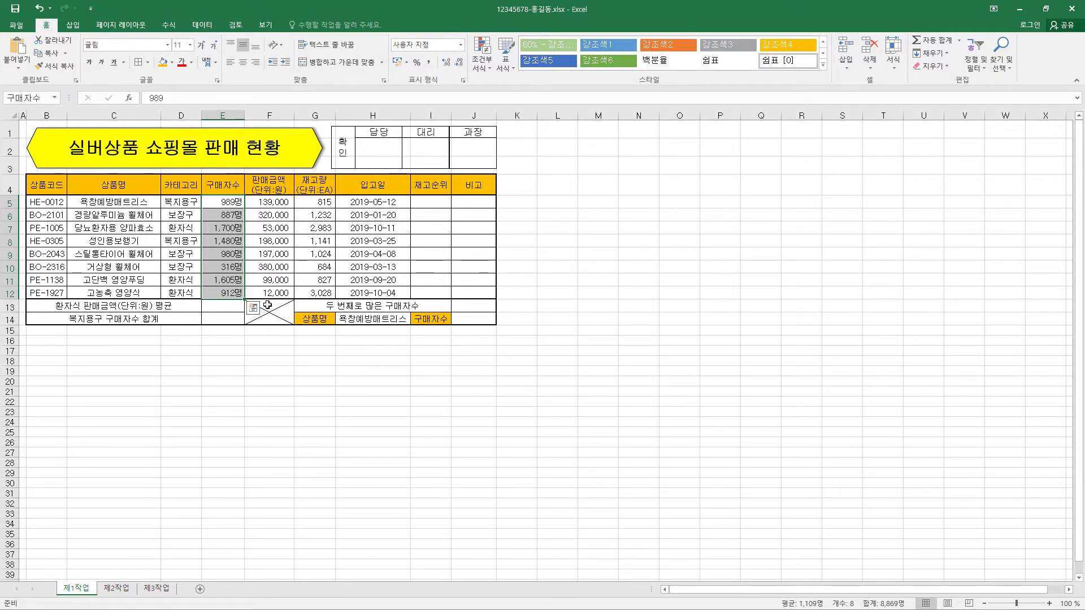
Try a =VLOOKUP(H14,C5:F12,3,0) entry, abandon it, and select the stock-rank cells I5:I12
type("=VLOOKUP(H14,C5:F12,3,0)")
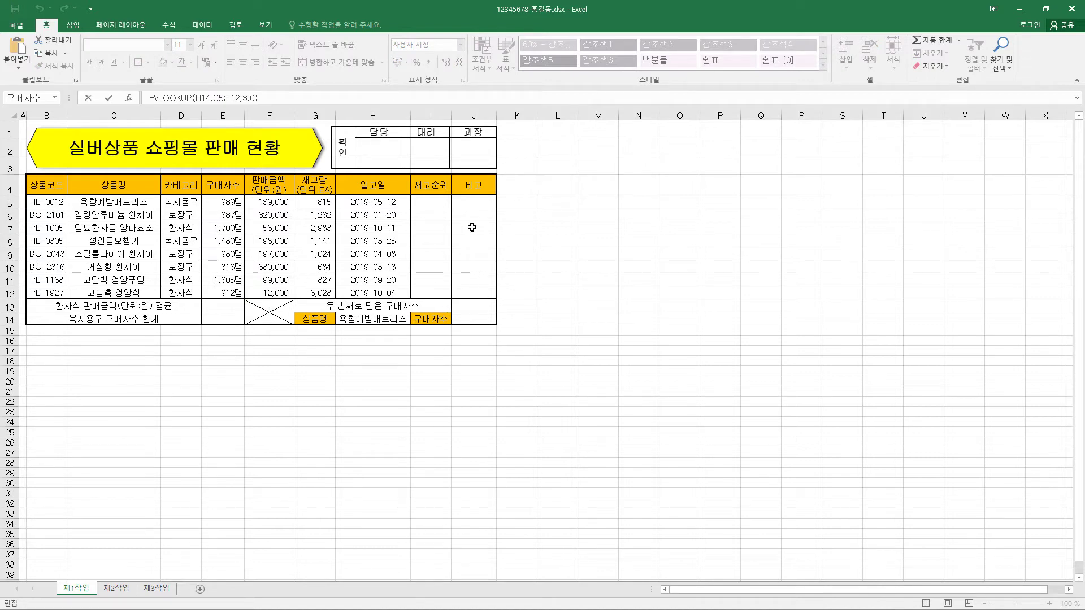
left_click(430, 202)
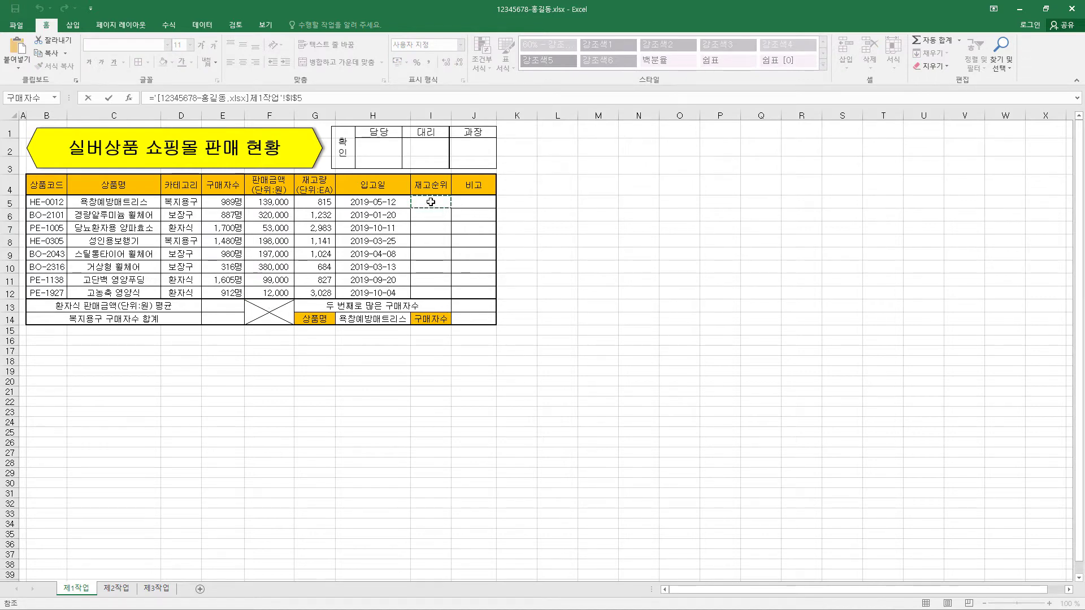
left_click_drag(430, 202, 434, 295)
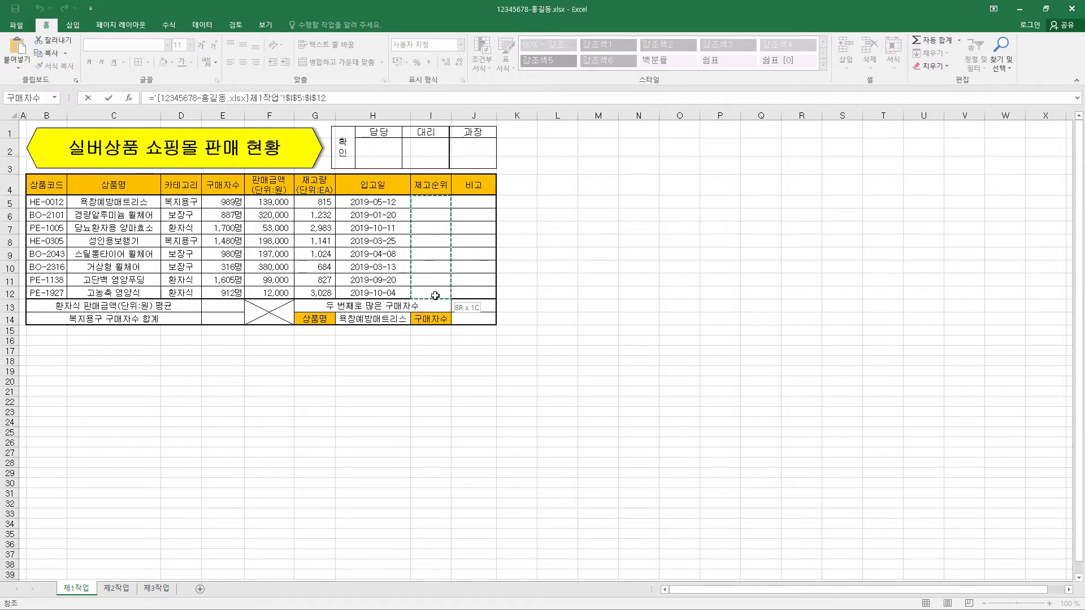
key("Return")
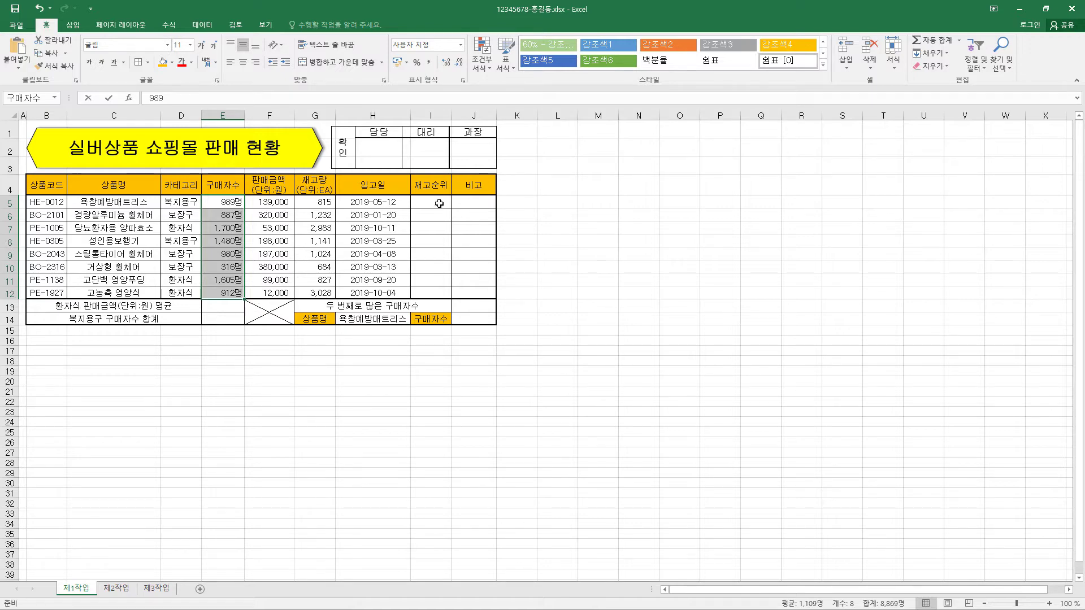
left_click_drag(439, 204, 436, 296)
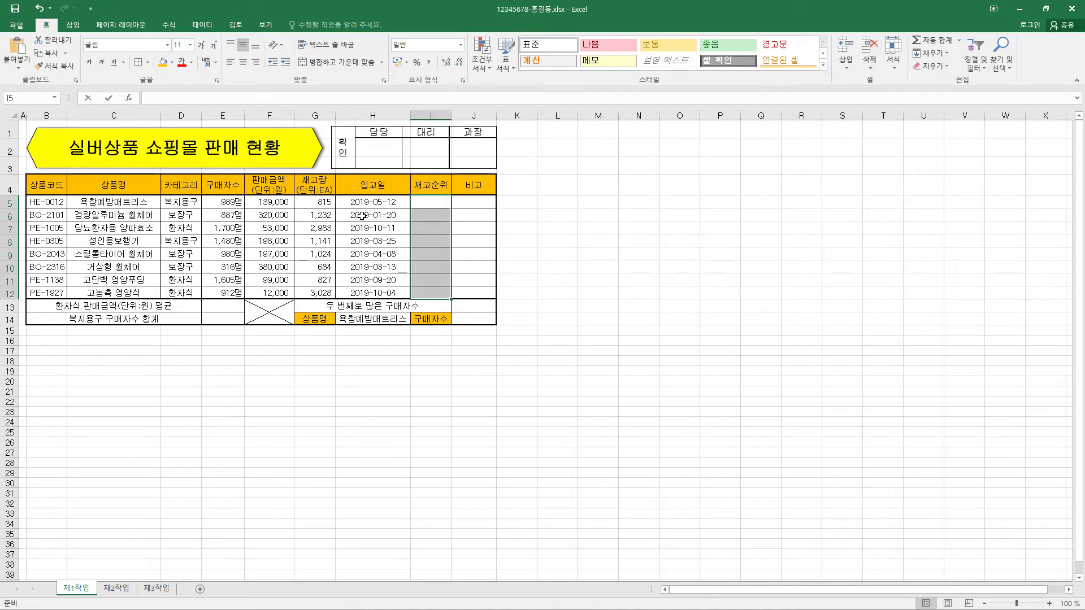
Fill I5:I12 with =IF(RANK.EQ(G5,$G$5:$G$12)<=3,RANK.EQ(G5,$G$5:$G$12)&"위","")
type("=")
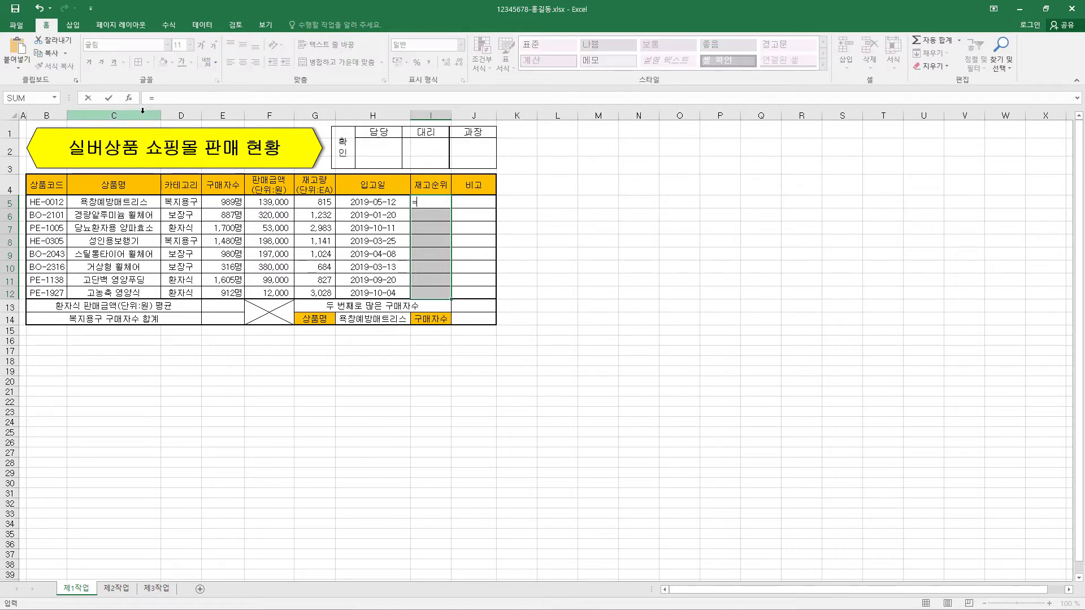
type("IF(RANK.EQ(G5,$G$5:$G$12)<=3,RANK.EQ(G5,$G$5:$G$12)&\"위\",\"\")")
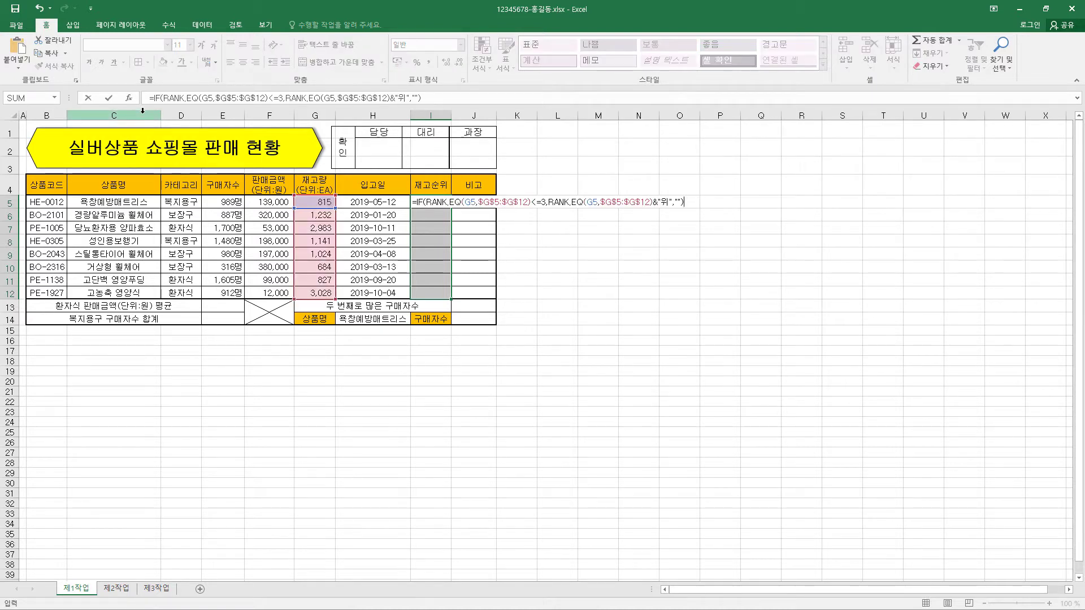
key("ctrl+Return")
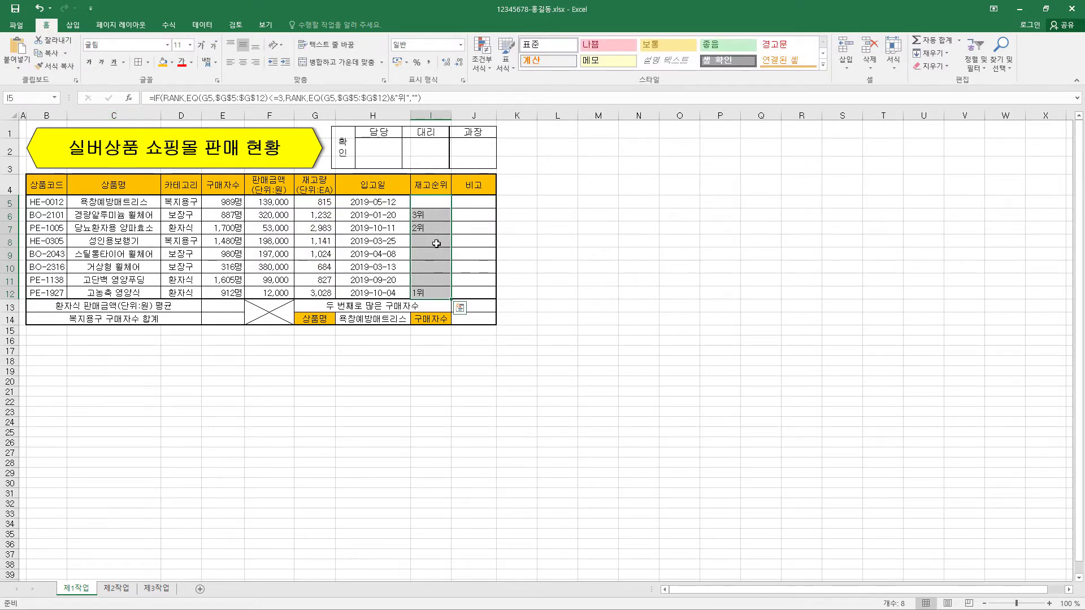
left_click(431, 202)
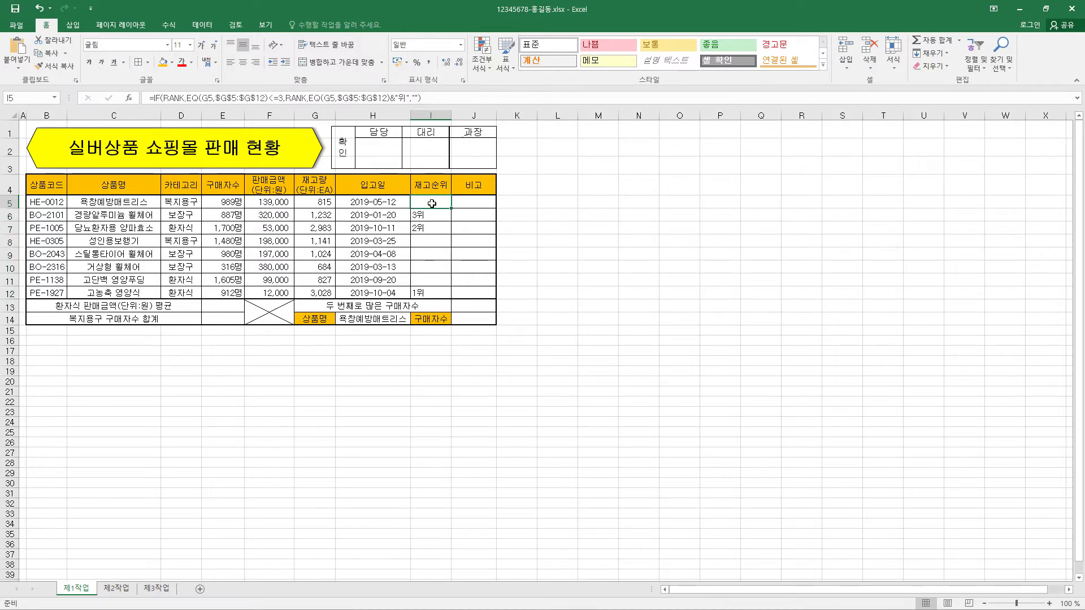
Revise I5's rank formula, retyping the <=3 condition and the & joining 위
left_click(180, 99)
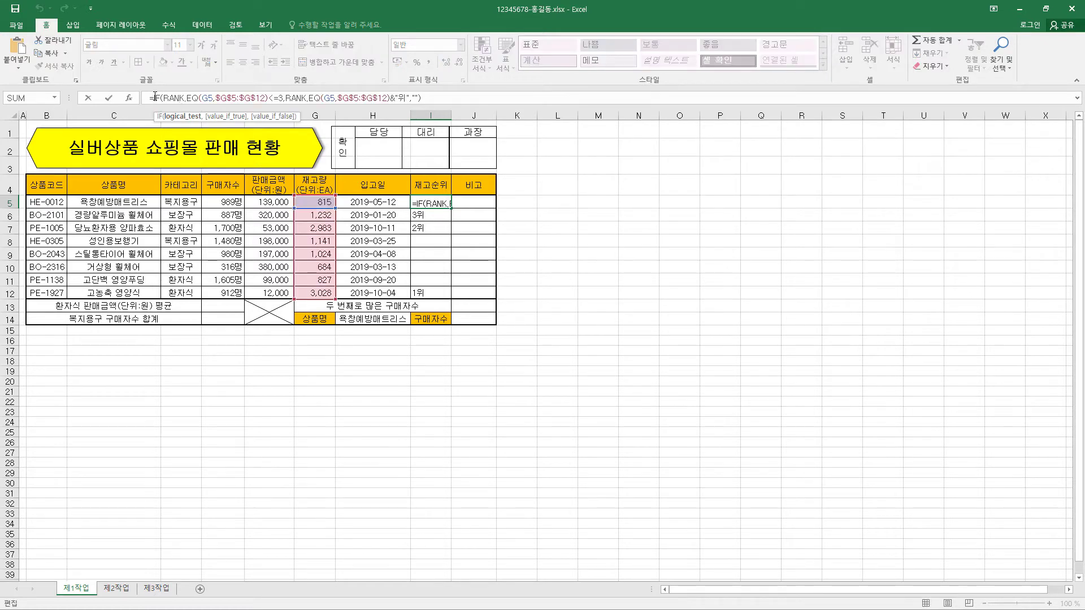
left_click(200, 98)
left_click(269, 99)
left_click_drag(152, 99, 280, 98)
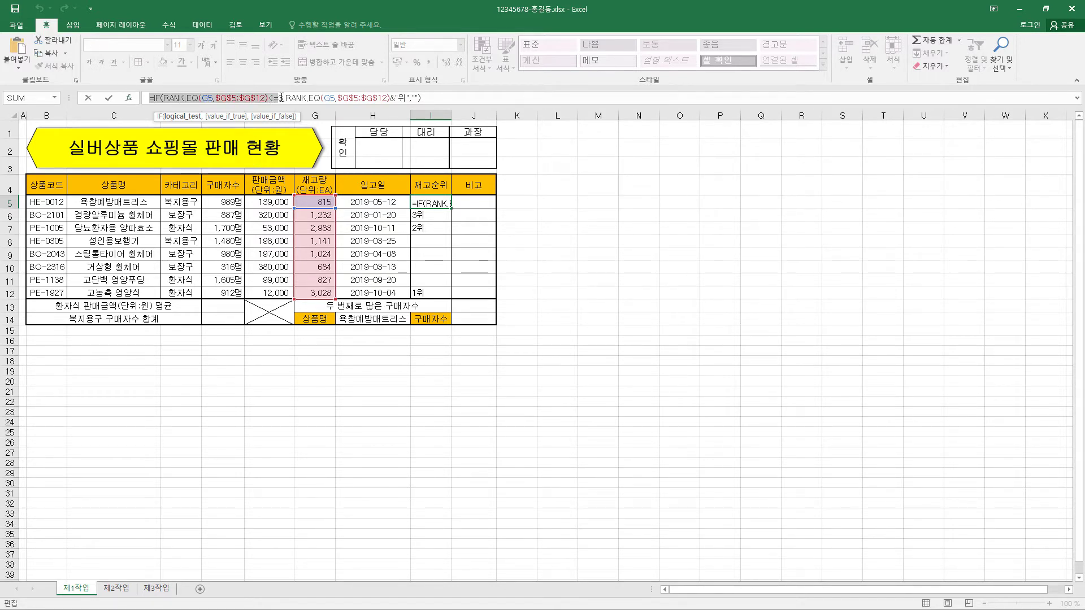
type("3")
left_click_drag(286, 98, 396, 112)
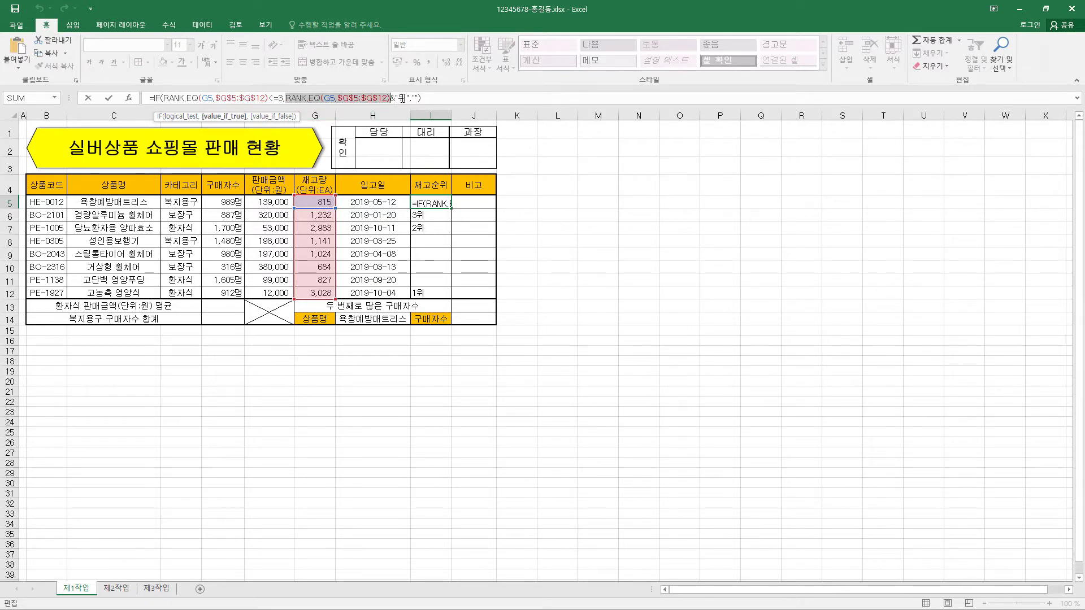
left_click(389, 99)
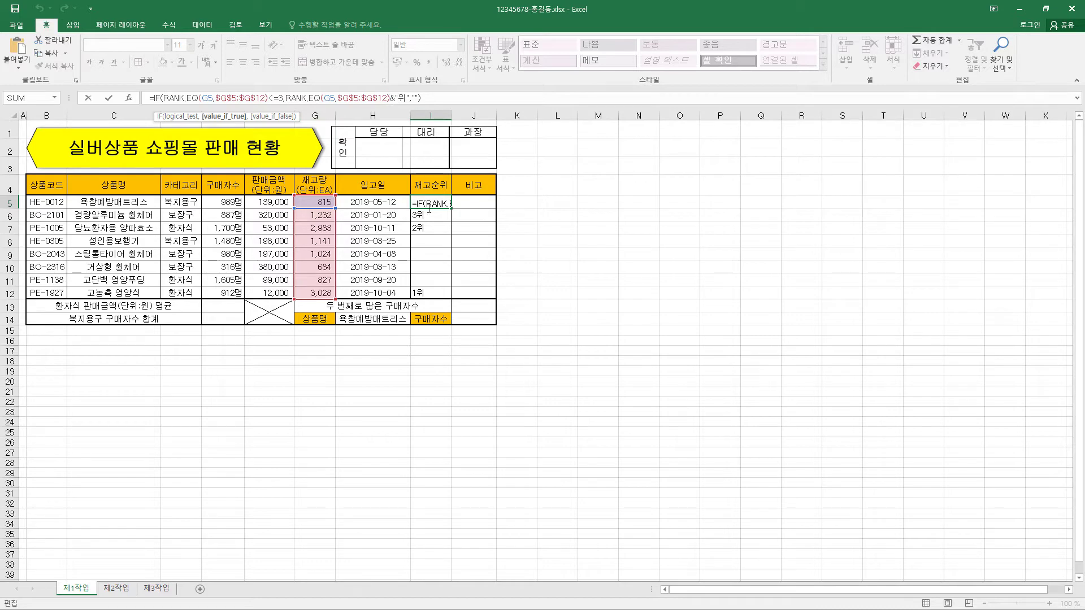
key("Delete")
type("&")
left_click_drag(395, 97, 407, 99)
double_click(414, 97)
left_click(416, 99)
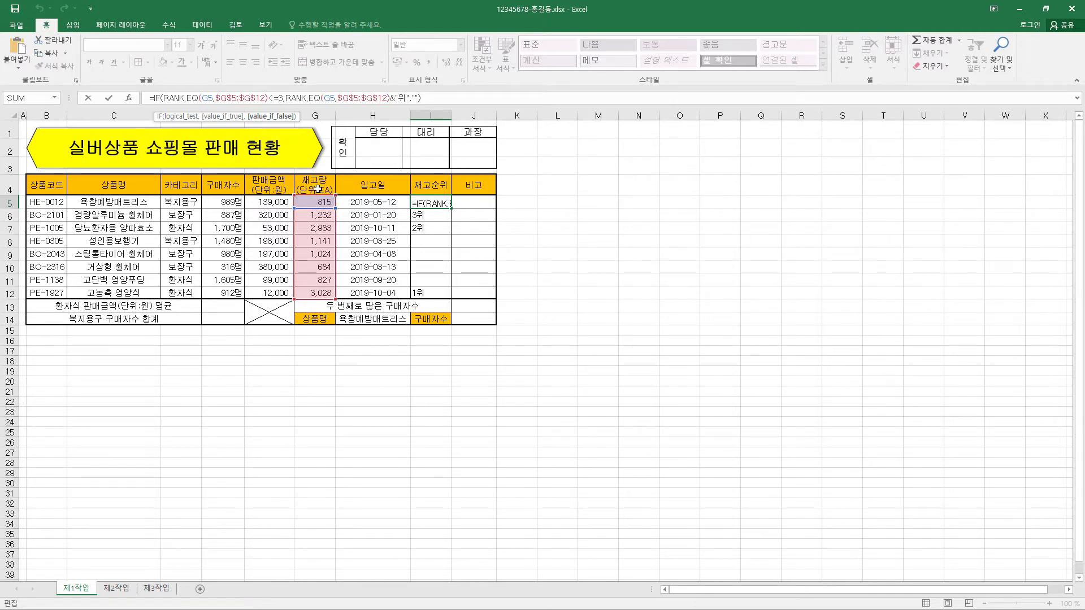
Show the Function Arguments breakdown for RANK.EQ inside I5's formula
left_click(317, 204)
left_click(229, 99)
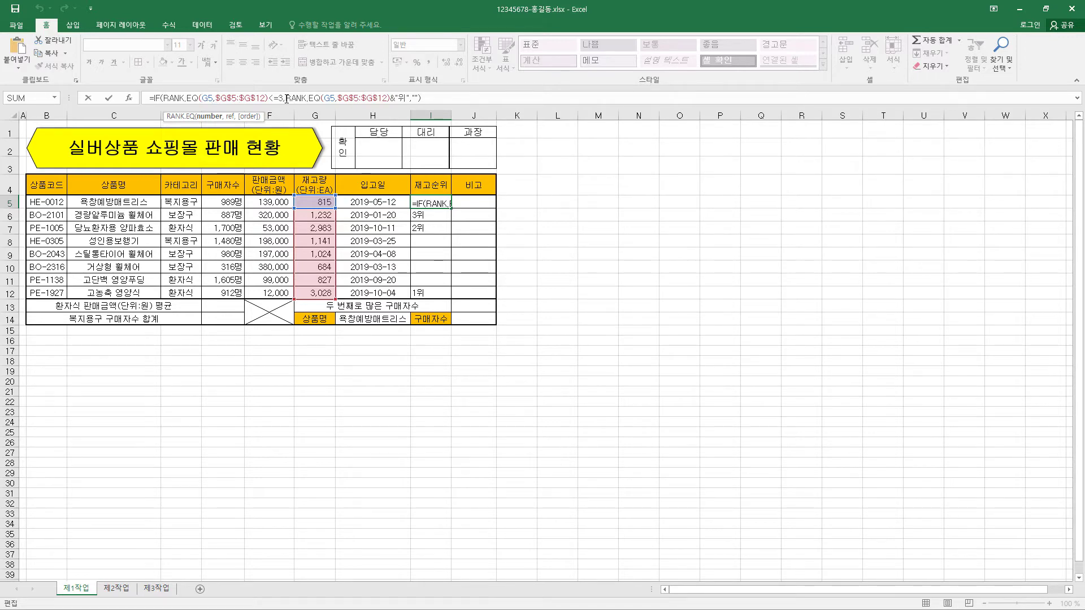
left_click_drag(286, 99, 390, 99)
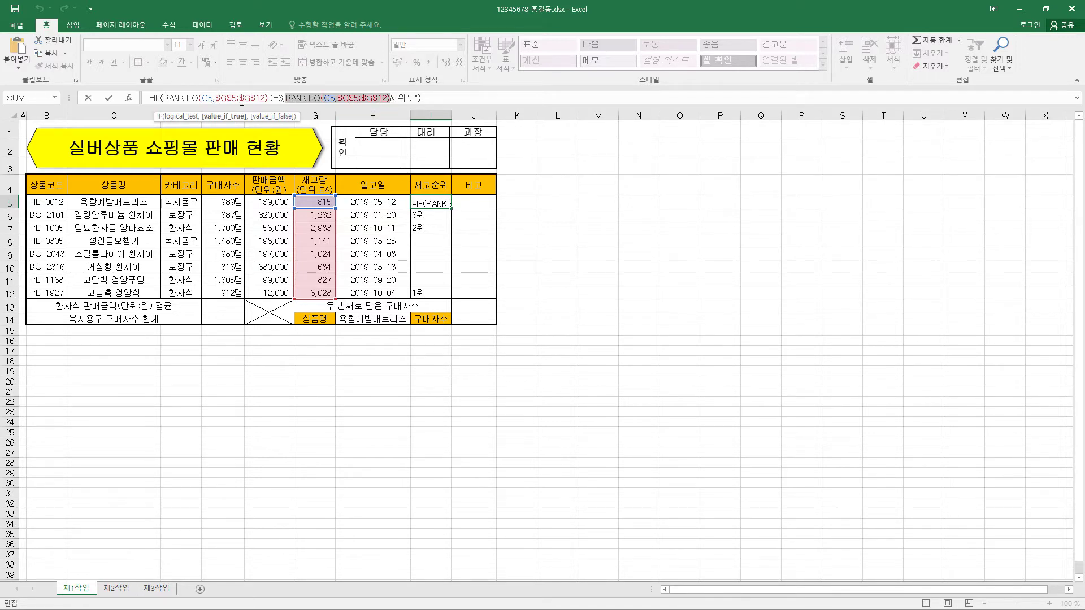
left_click(166, 100)
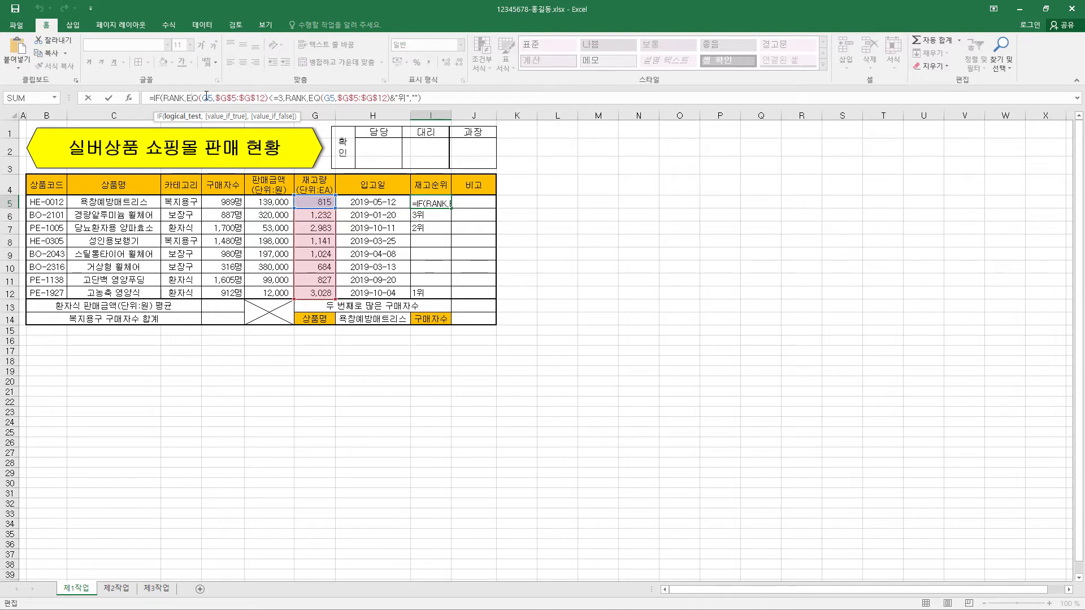
left_click(208, 98)
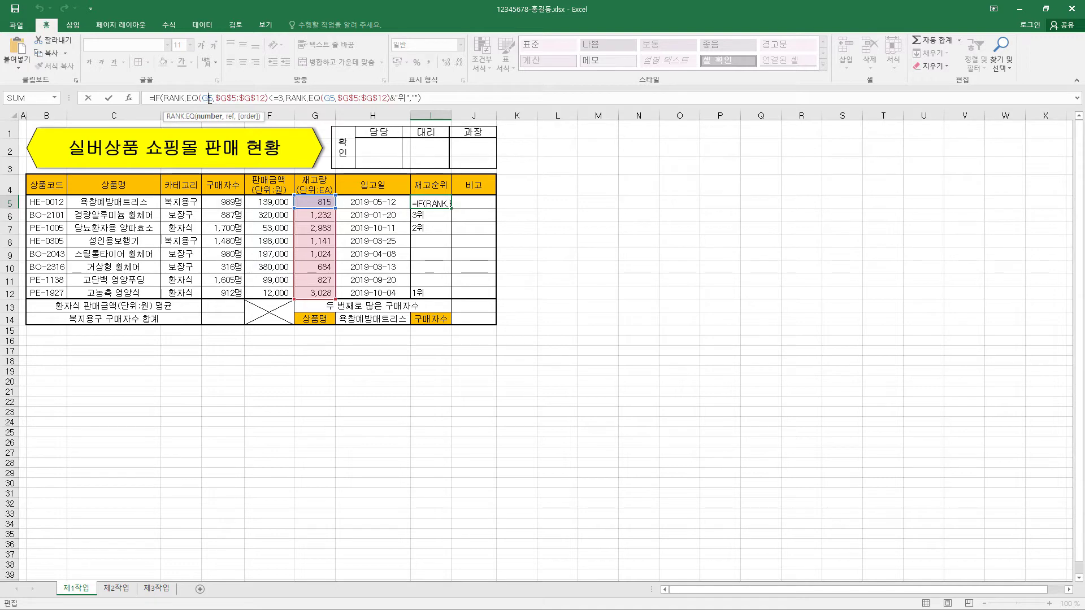
left_click(128, 99)
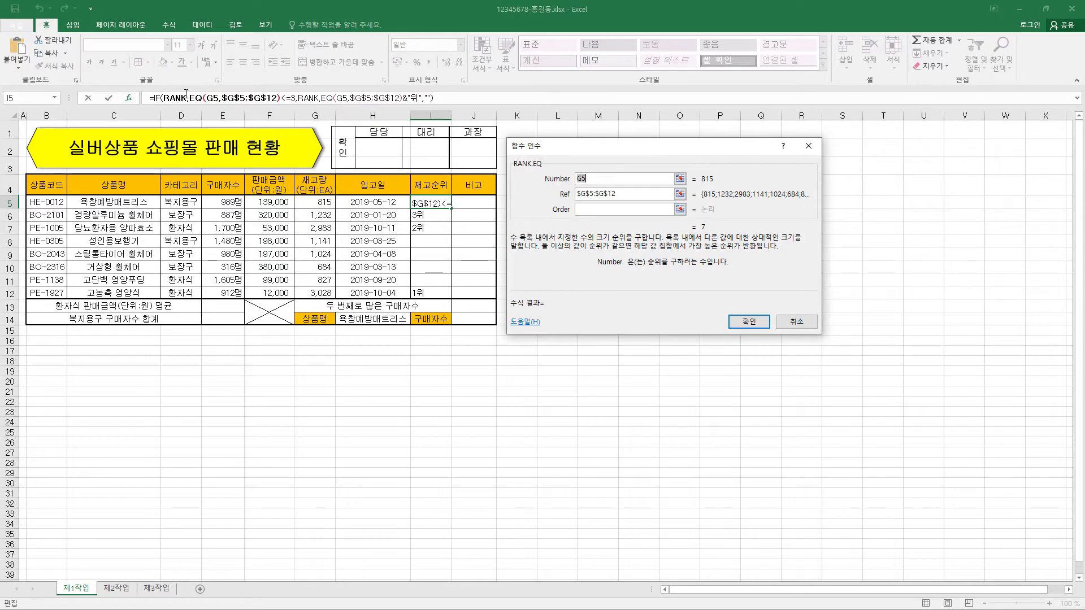
Review the RANK.EQ Ref, Order and Number arguments, then close the argument dialog
left_click(204, 99)
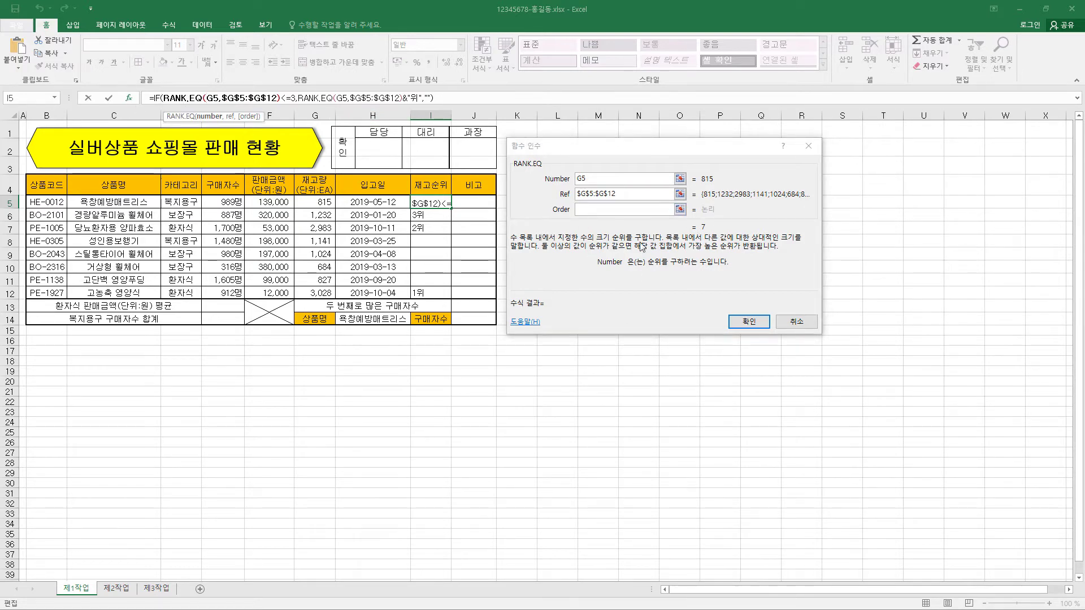
left_click(620, 198)
left_click(618, 211)
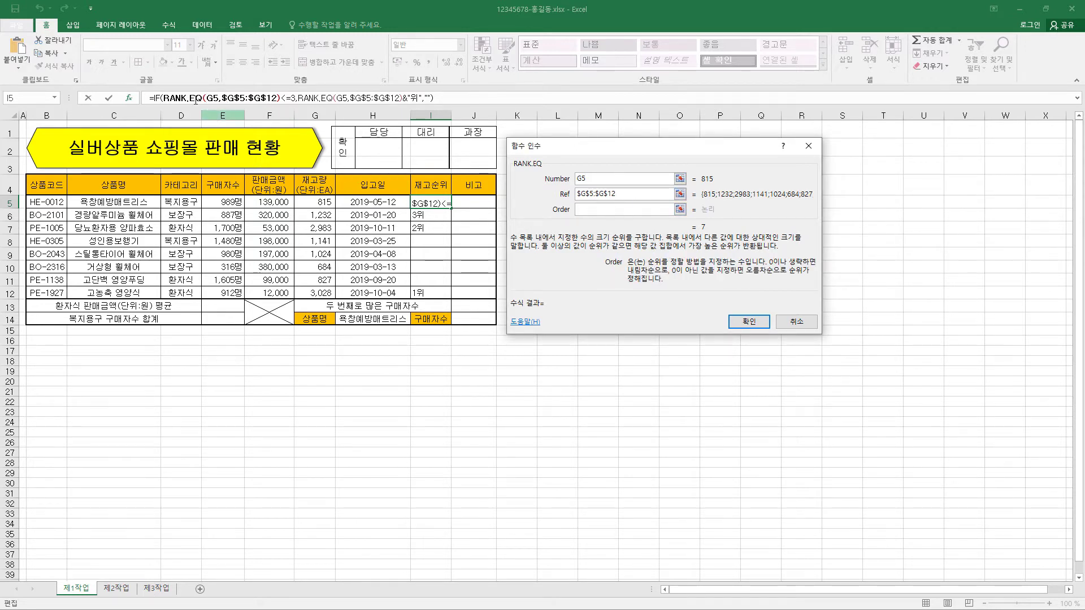
left_click(672, 177)
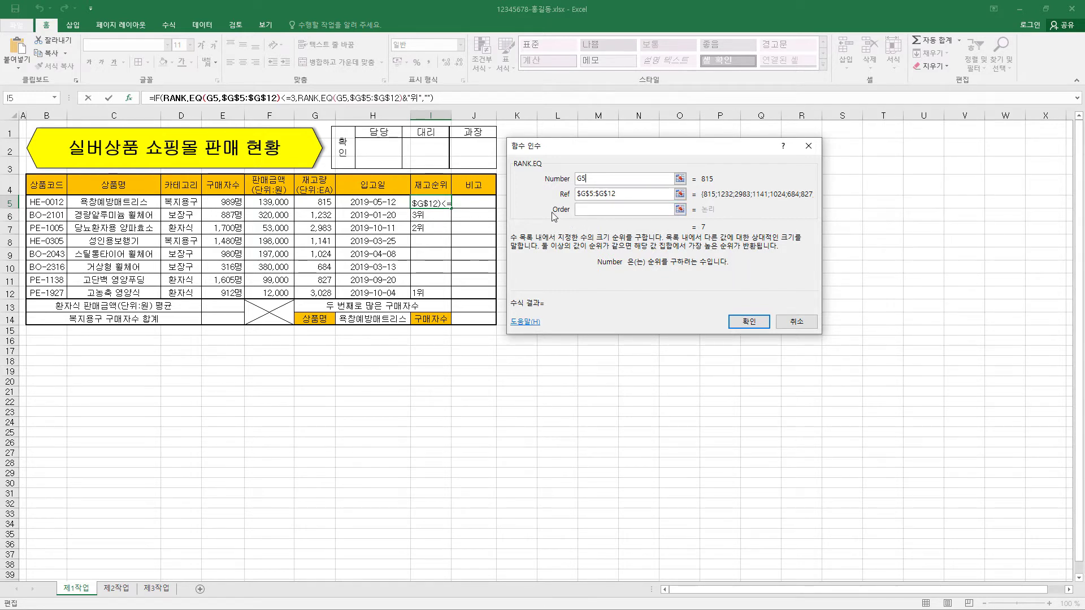
left_click(668, 209)
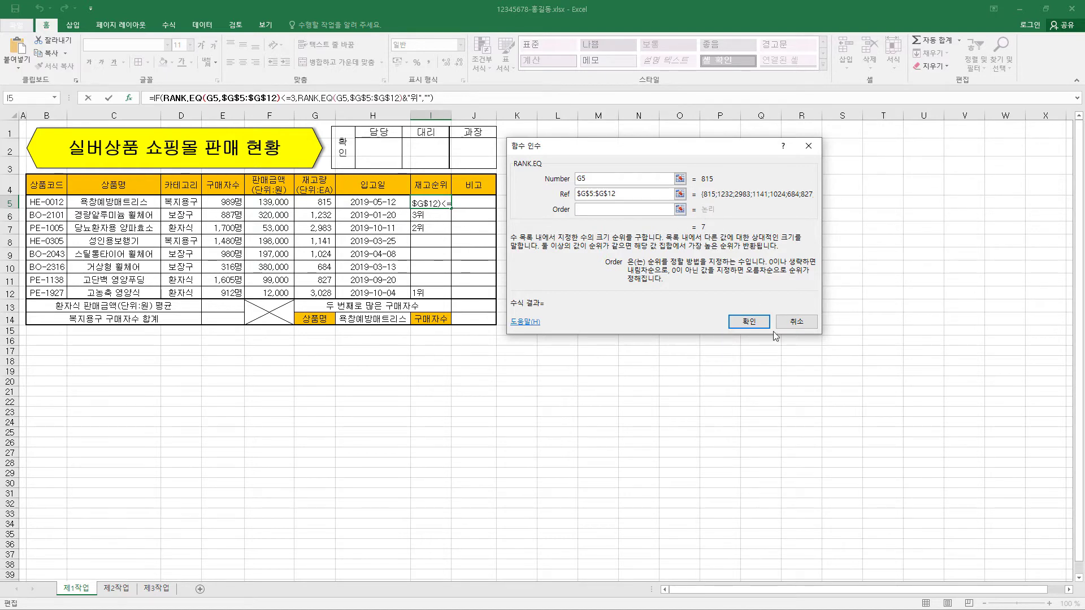
left_click(750, 322)
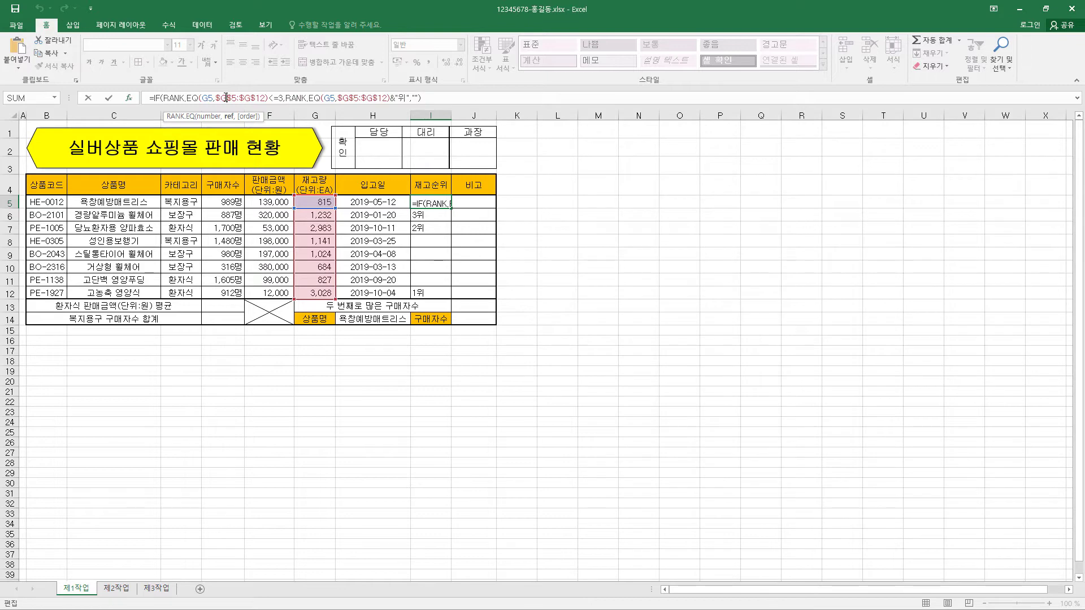
Inspect the IF function's Logical_test and Value_if_true arguments, then commit I5's rank formula
left_click(348, 98)
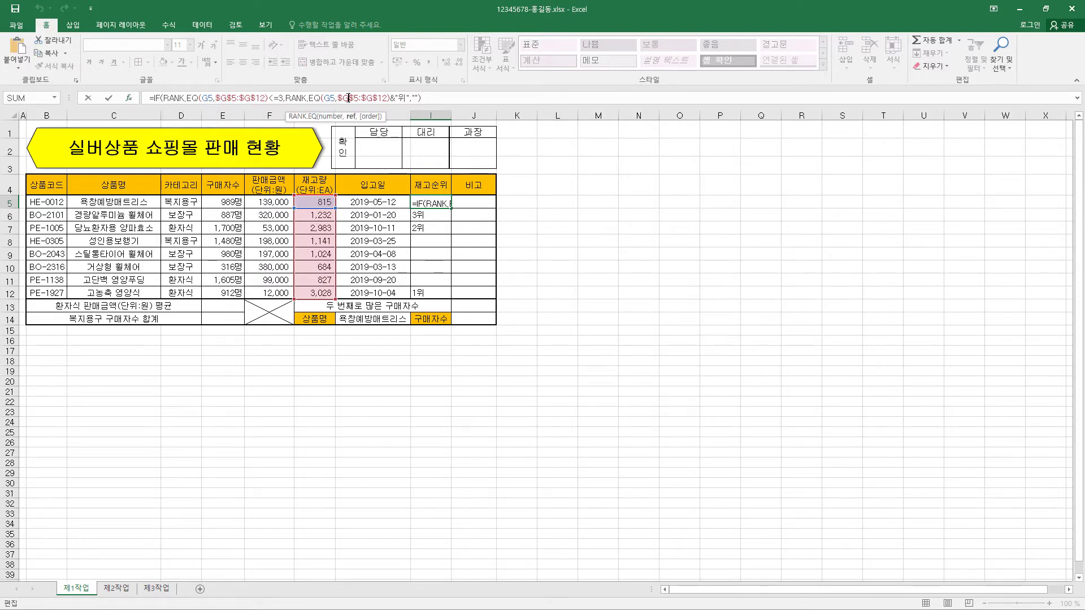
left_click(158, 98)
left_click(129, 98)
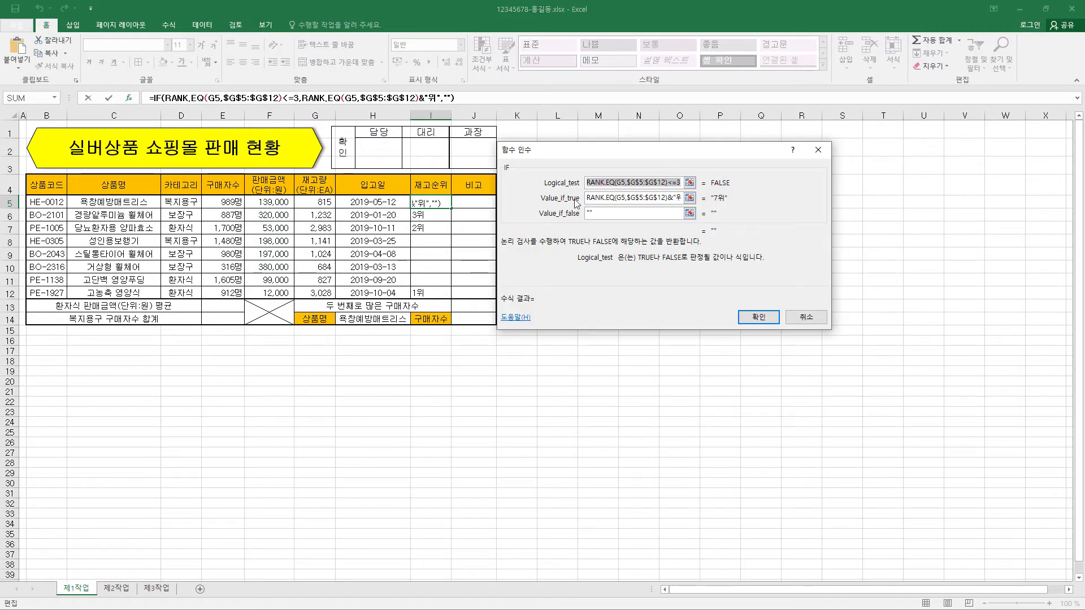
left_click_drag(667, 182, 574, 181)
left_click(640, 182)
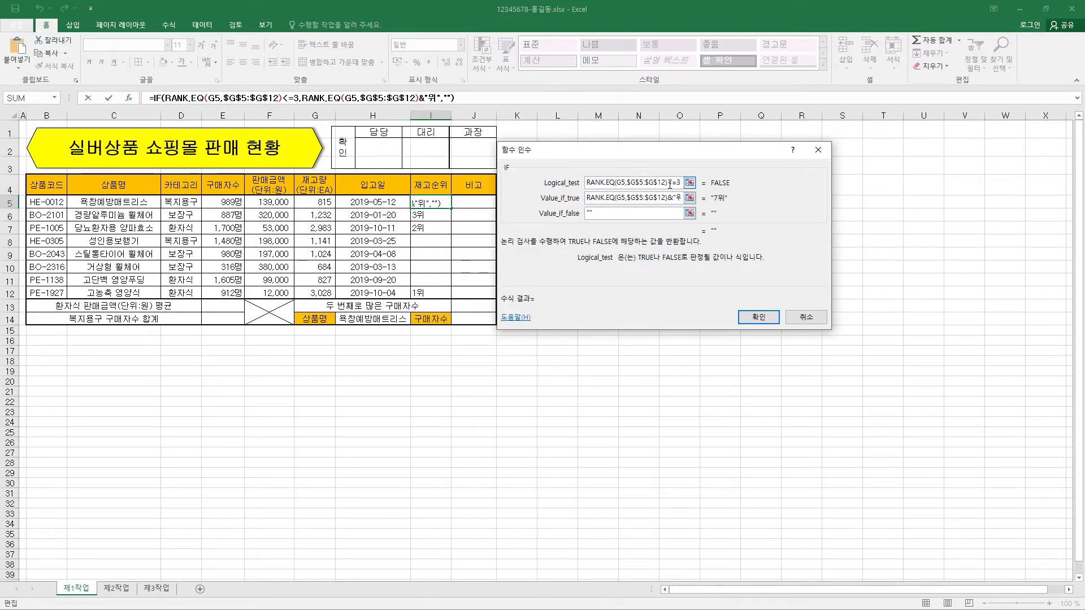
left_click(668, 199)
left_click(165, 102)
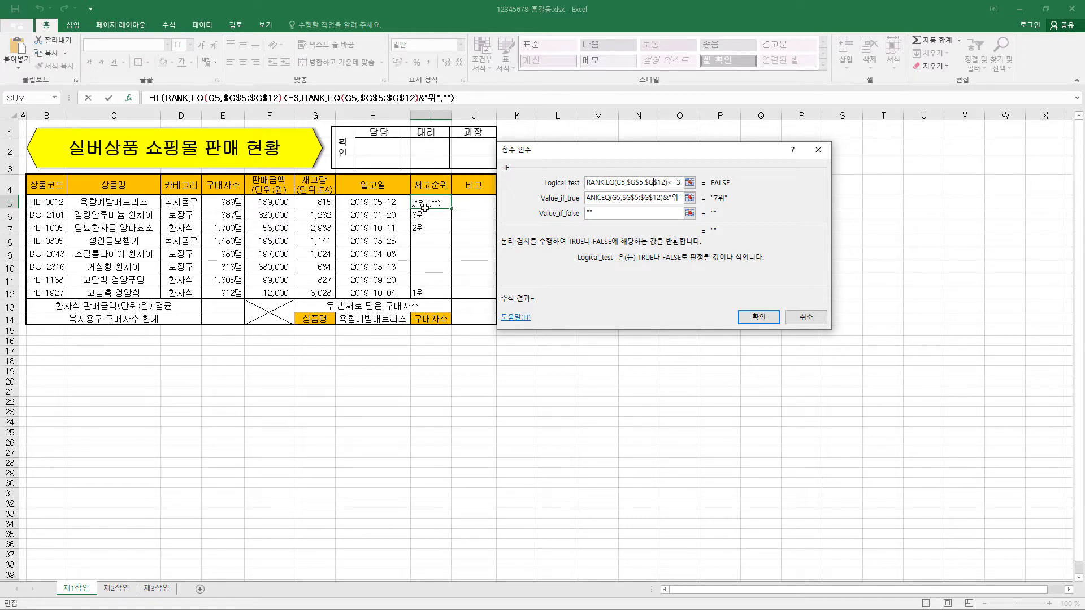
key("Return")
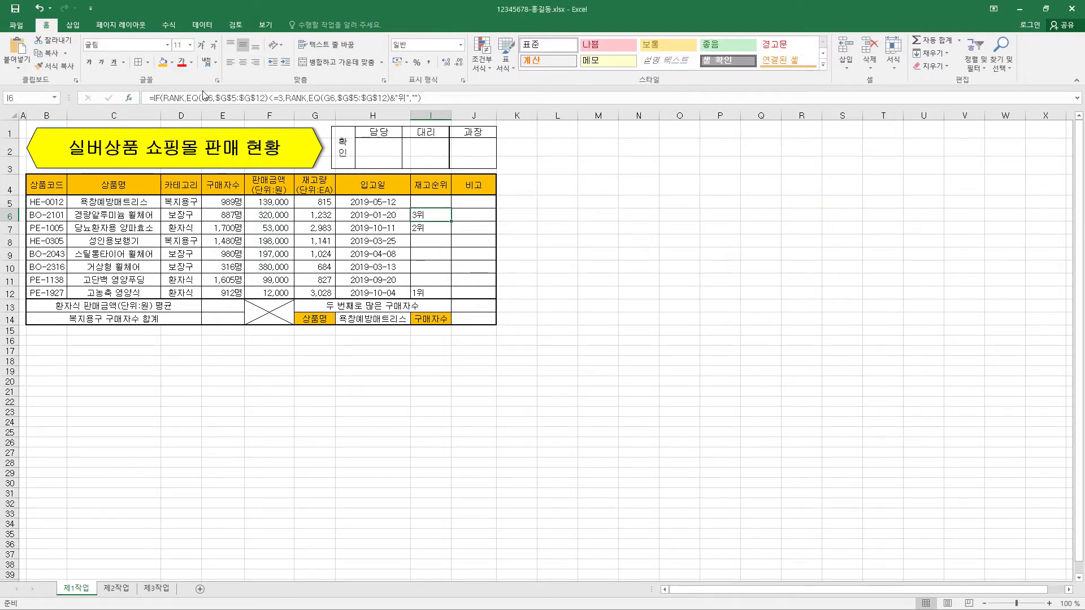
Recheck I6's IF/RANK.EQ formula and commit it unchanged, still showing 3위
left_click(248, 100)
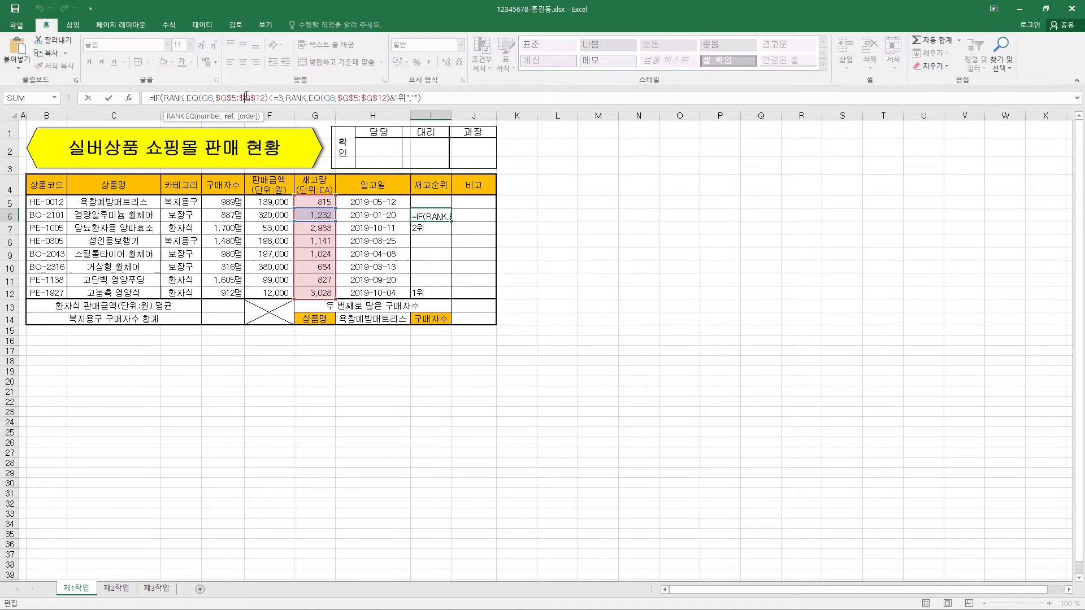
left_click(359, 99)
left_click(237, 98)
key("ctrl+Return")
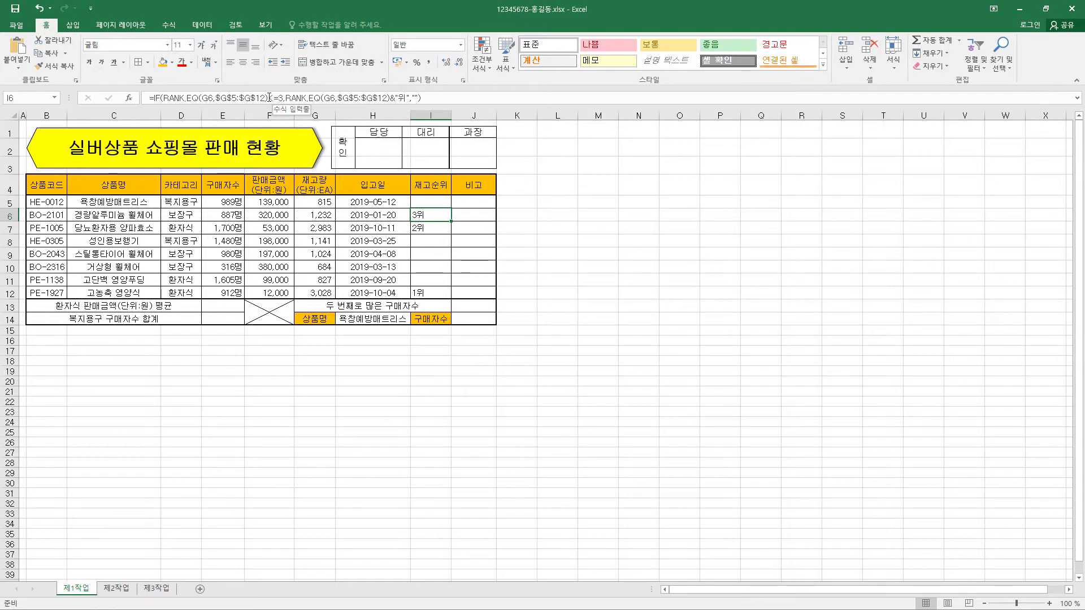
Inspect the <=3 condition and 위 suffix of I6's formula without changes, then select J5:J12
left_click(270, 98)
type("<")
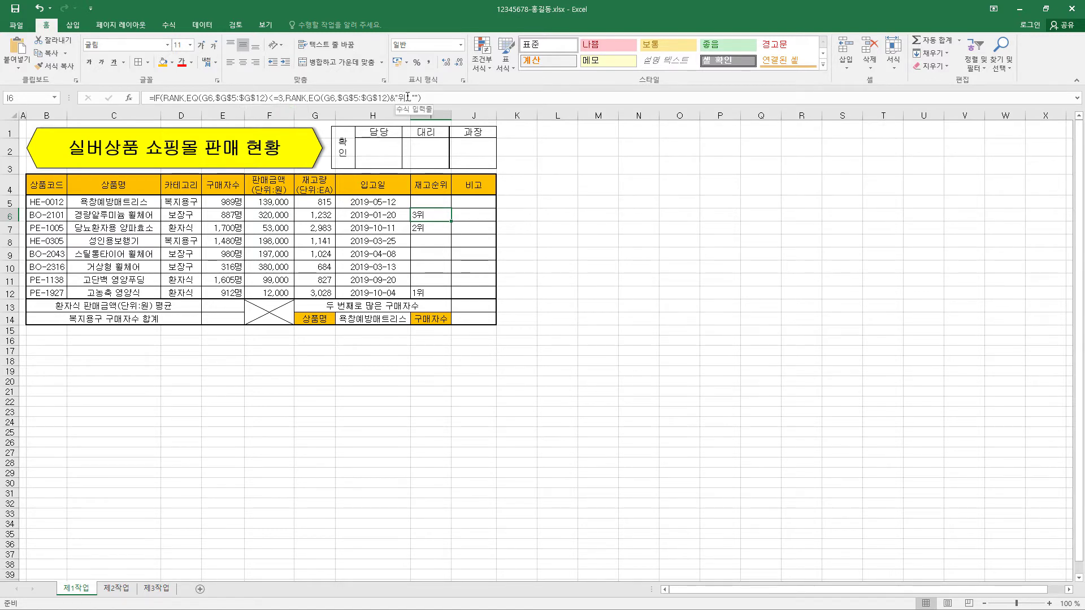
left_click_drag(408, 97, 290, 97)
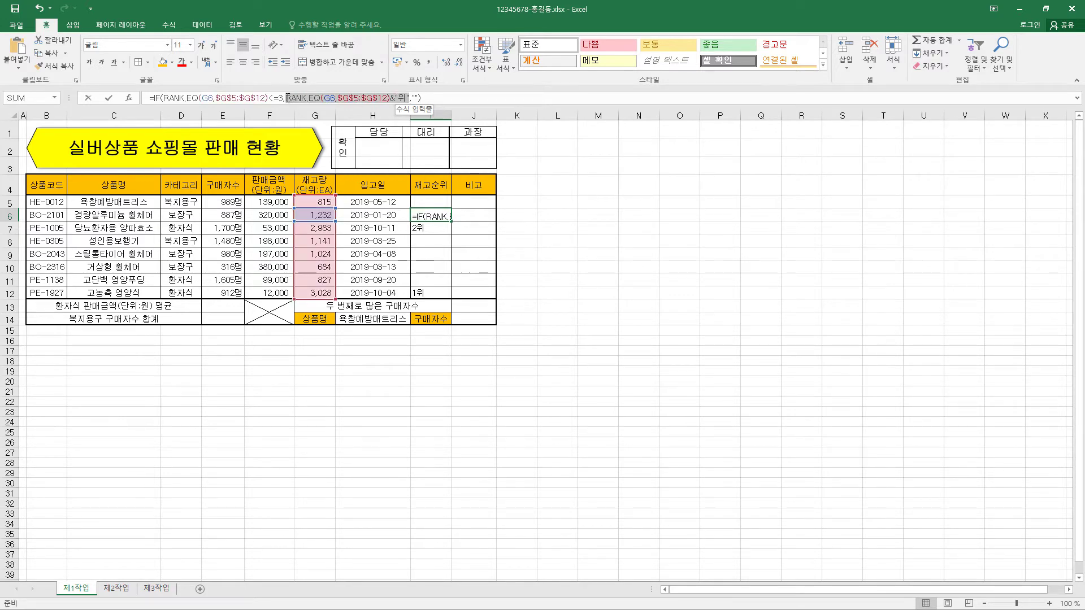
left_click(363, 98)
left_click_drag(391, 99, 407, 99)
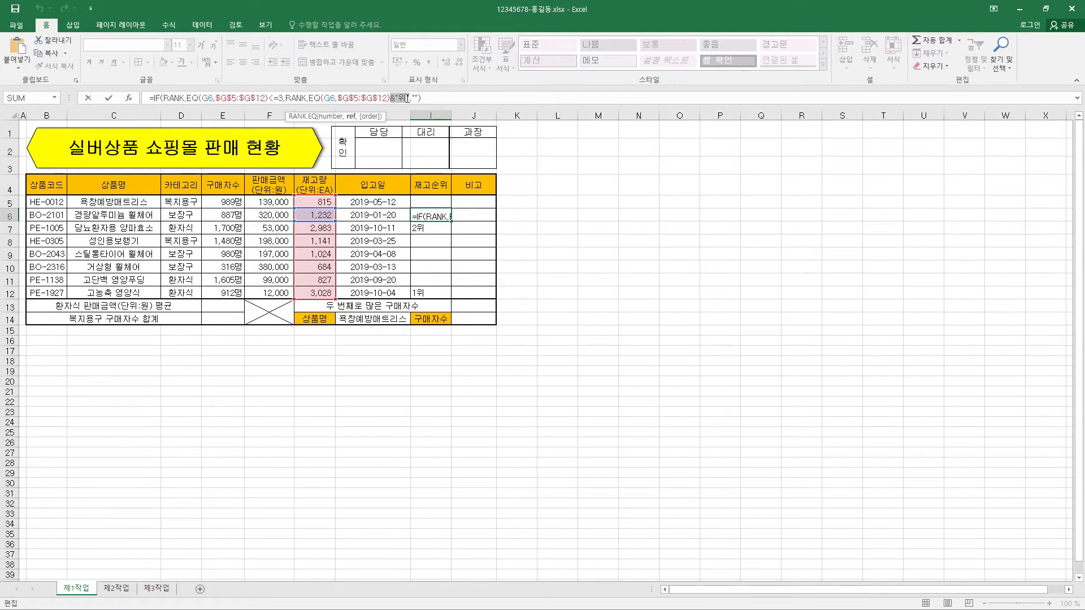
left_click(400, 98)
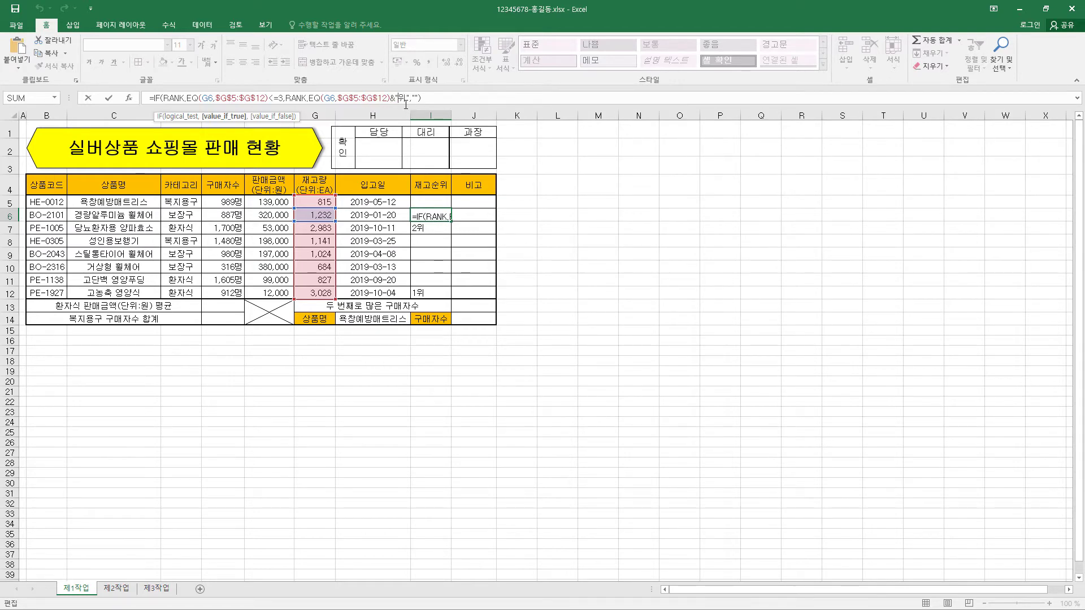
left_click(88, 98)
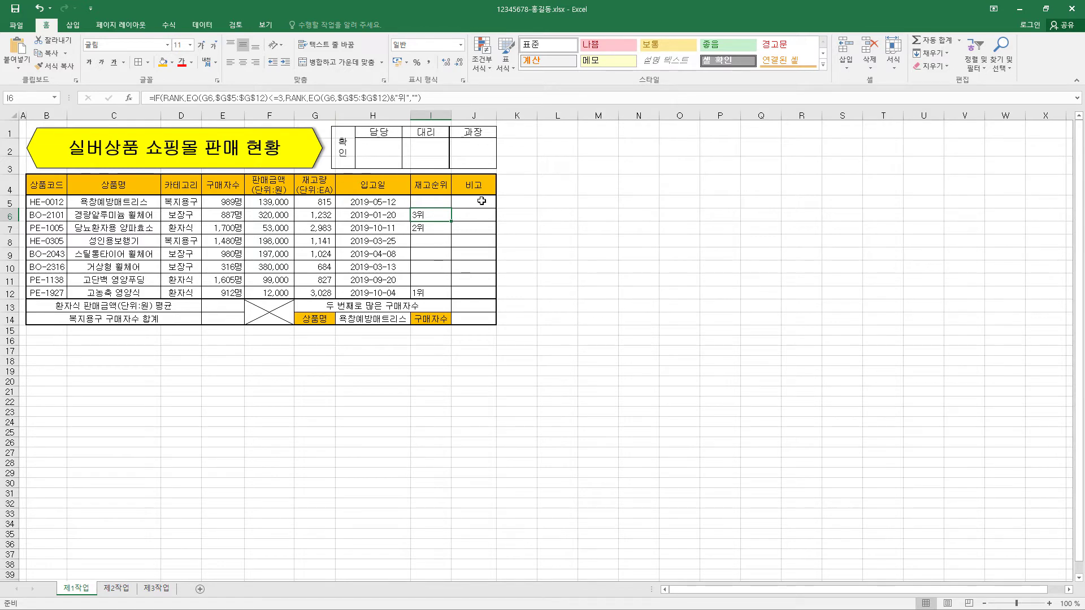
left_click_drag(481, 202, 478, 292)
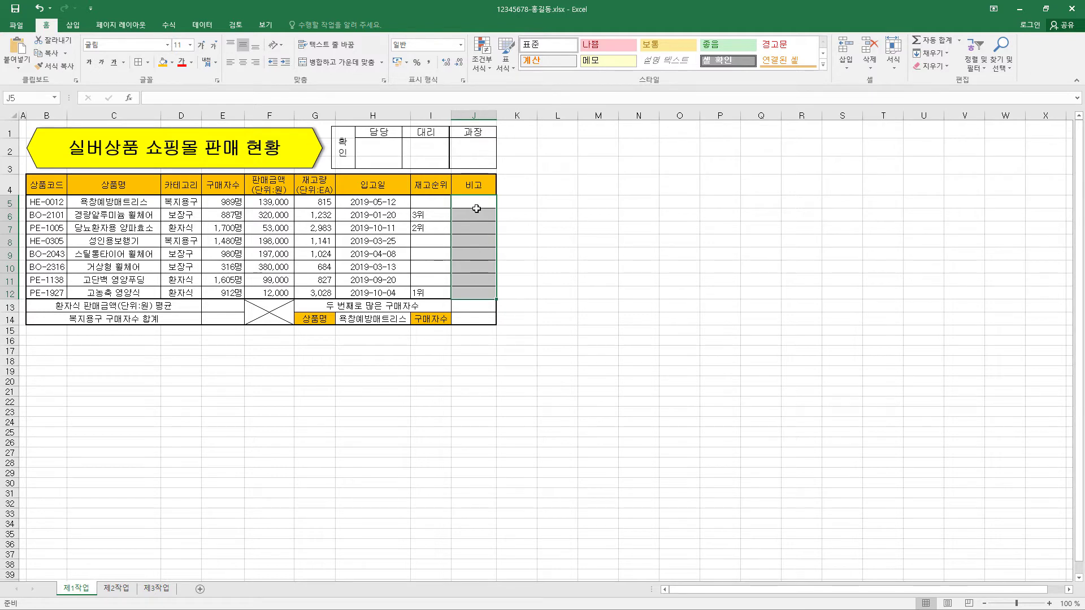
Fill J5:J12 with =REPT("★",E5/300), one star per 300 purchases
key("BackSpace")
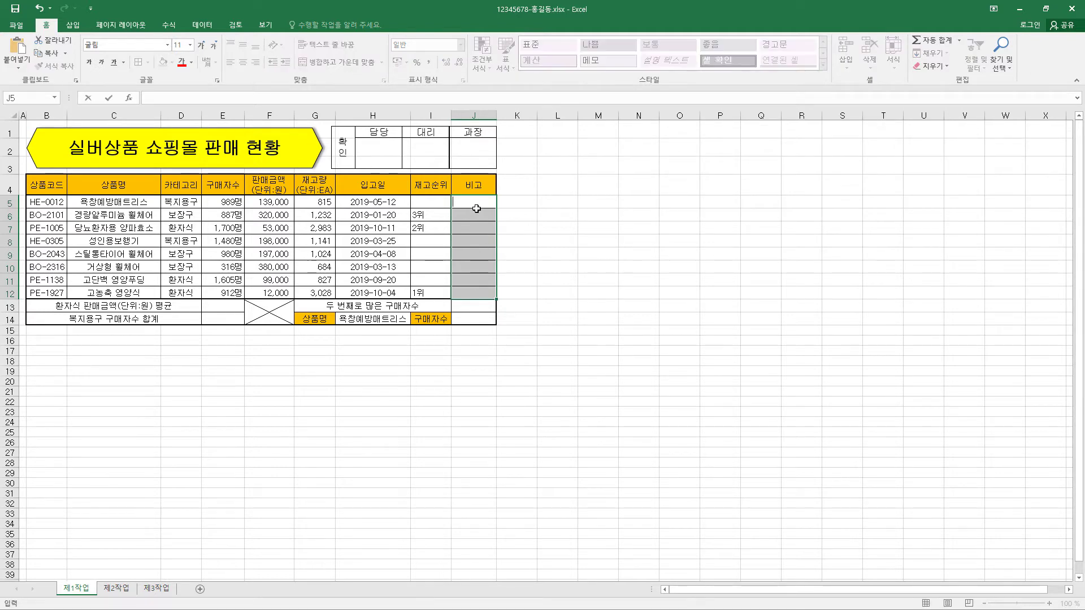
type("=REPT(\"★\",E5/300)")
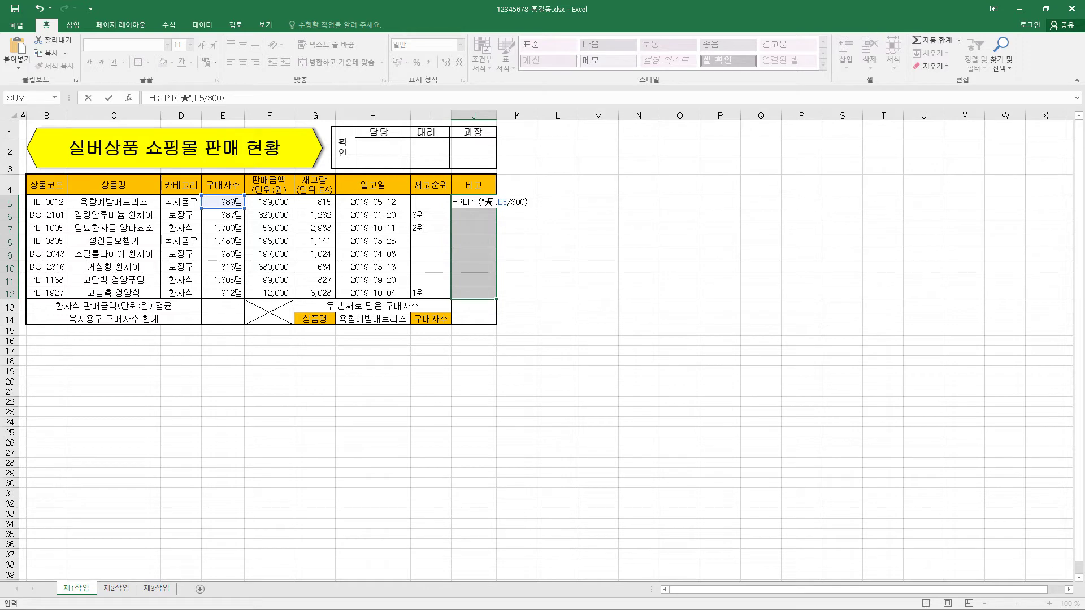
left_click(489, 202)
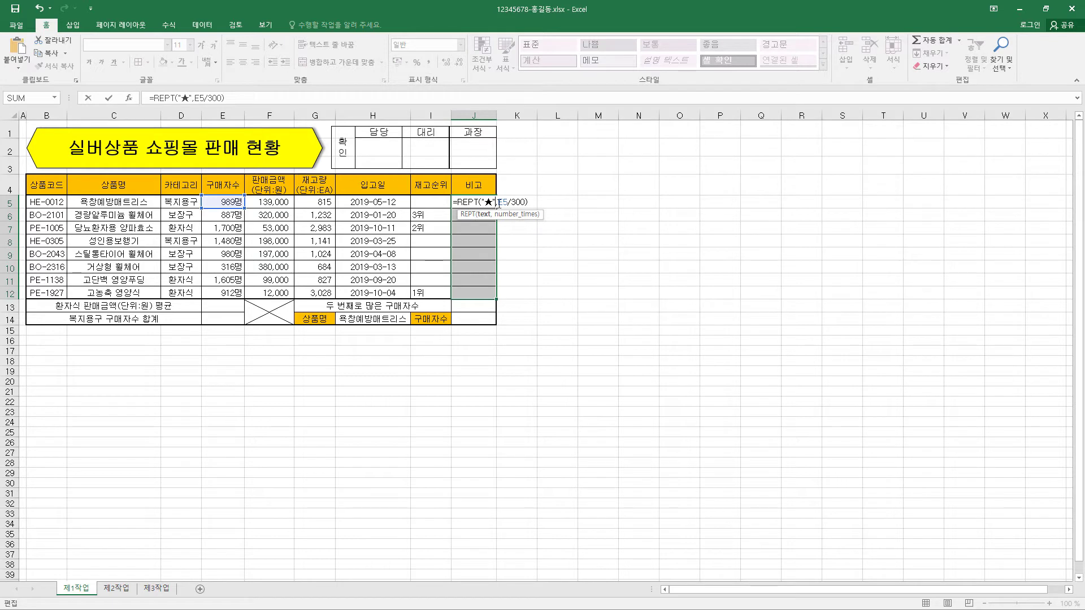
left_click_drag(498, 202, 520, 202)
key("ctrl+Return")
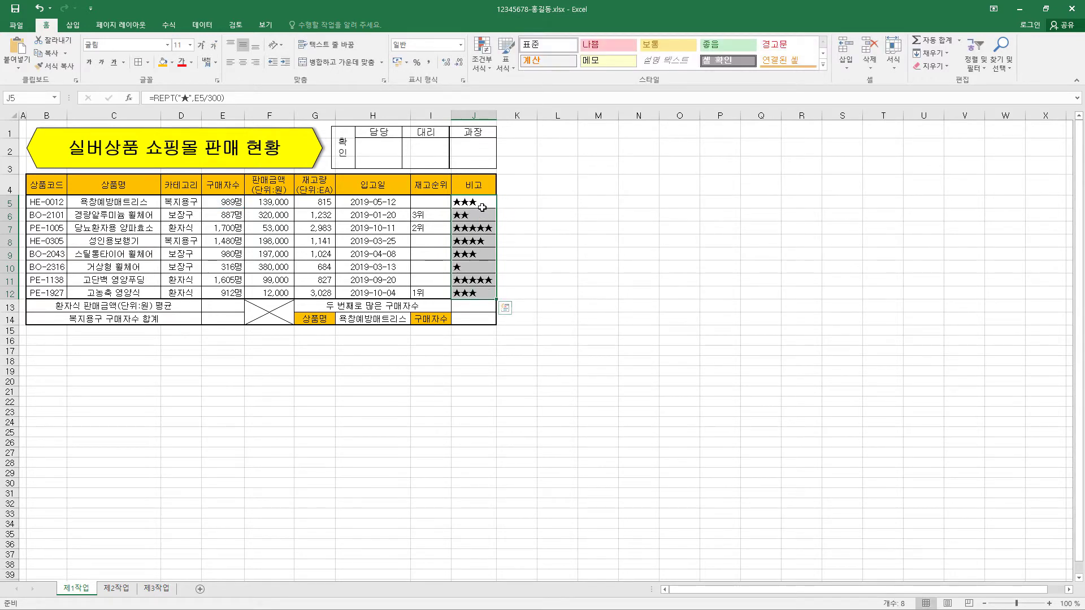
Check the star results in J5, J6, J7, J8 and J12, then select I5:I12
left_click(481, 207)
left_click(481, 215)
left_click(481, 228)
left_click(479, 241)
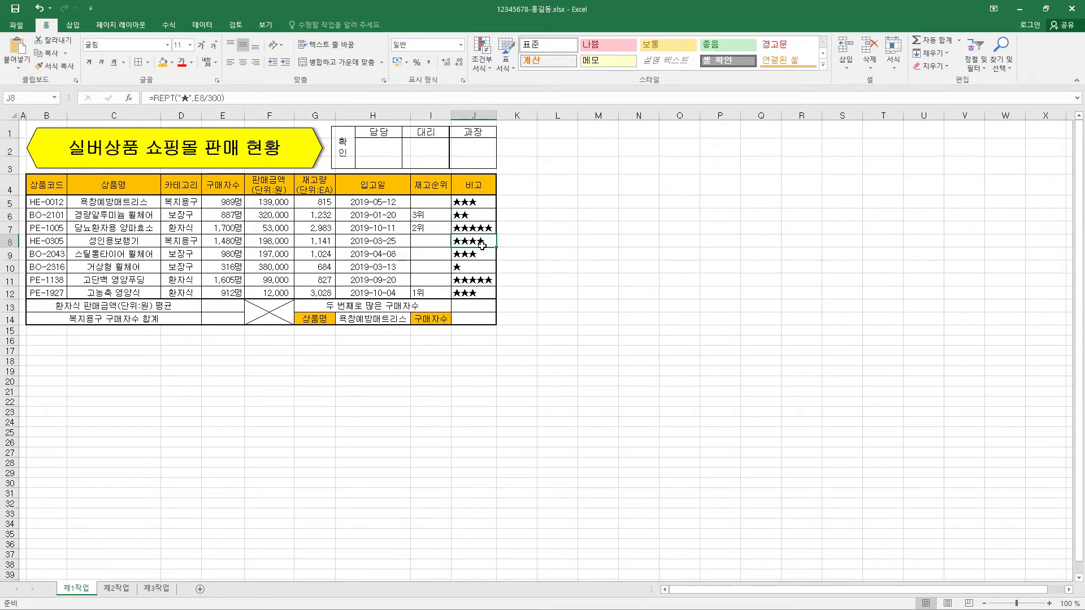
left_click(479, 293)
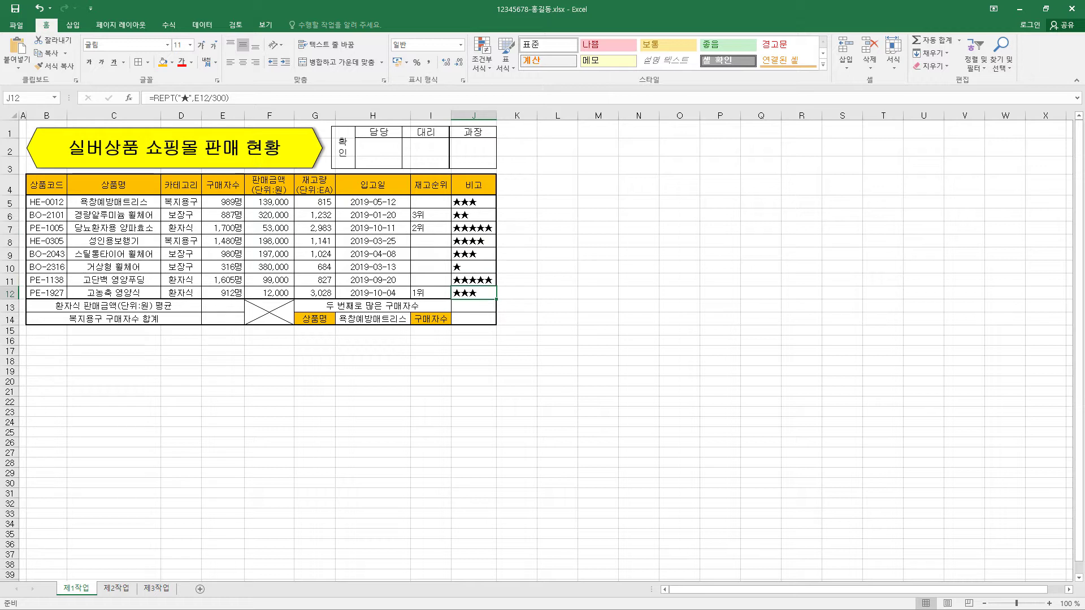
left_click_drag(438, 204, 430, 293)
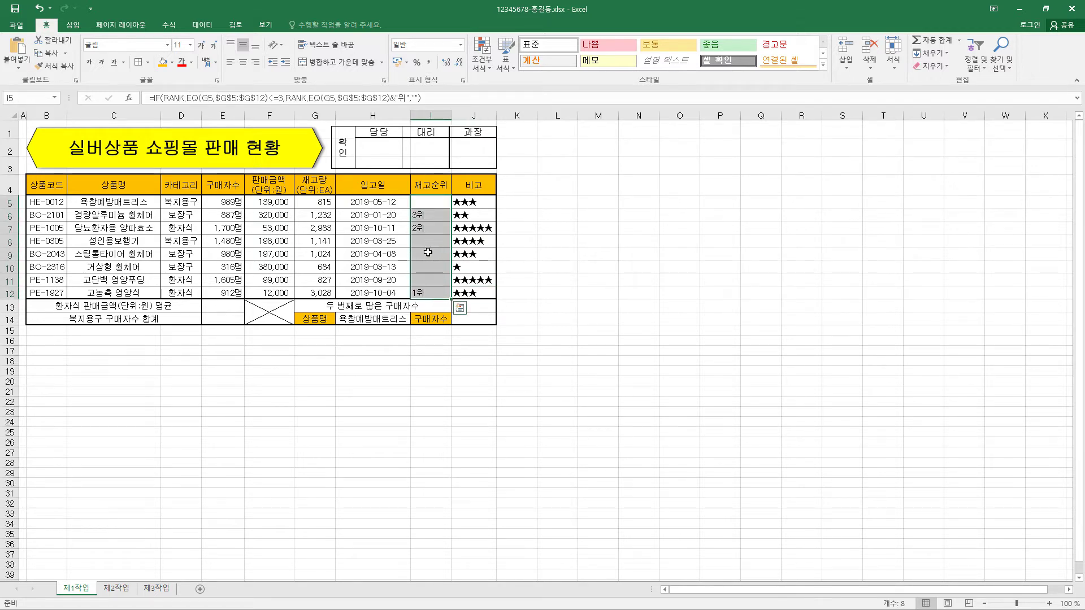
Centre the rank entries in I5:I12 and the star ratings in J5:J12
left_click(244, 63)
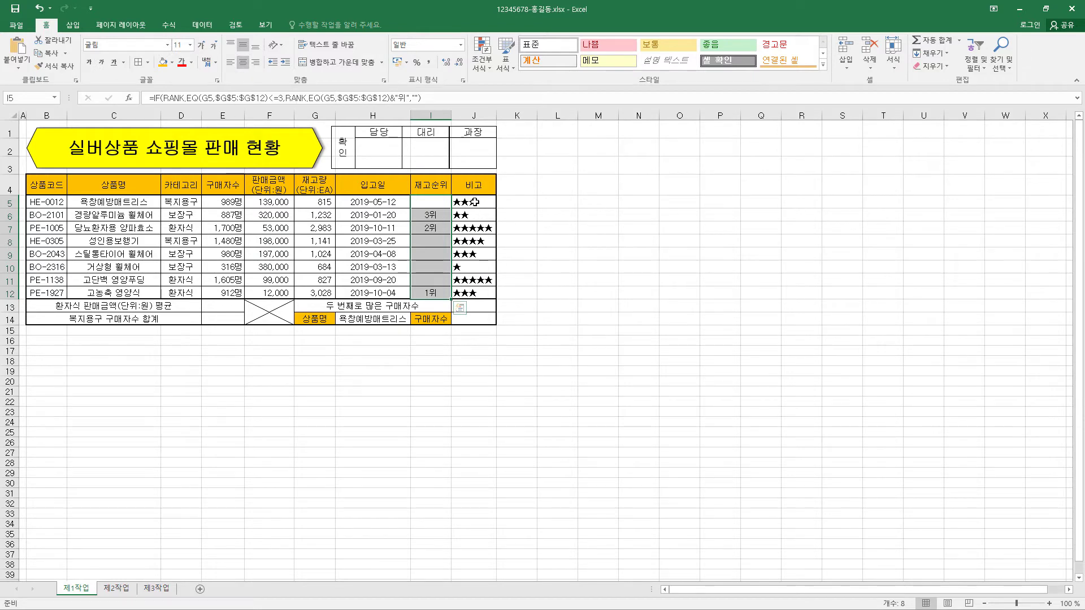
left_click_drag(475, 202, 473, 293)
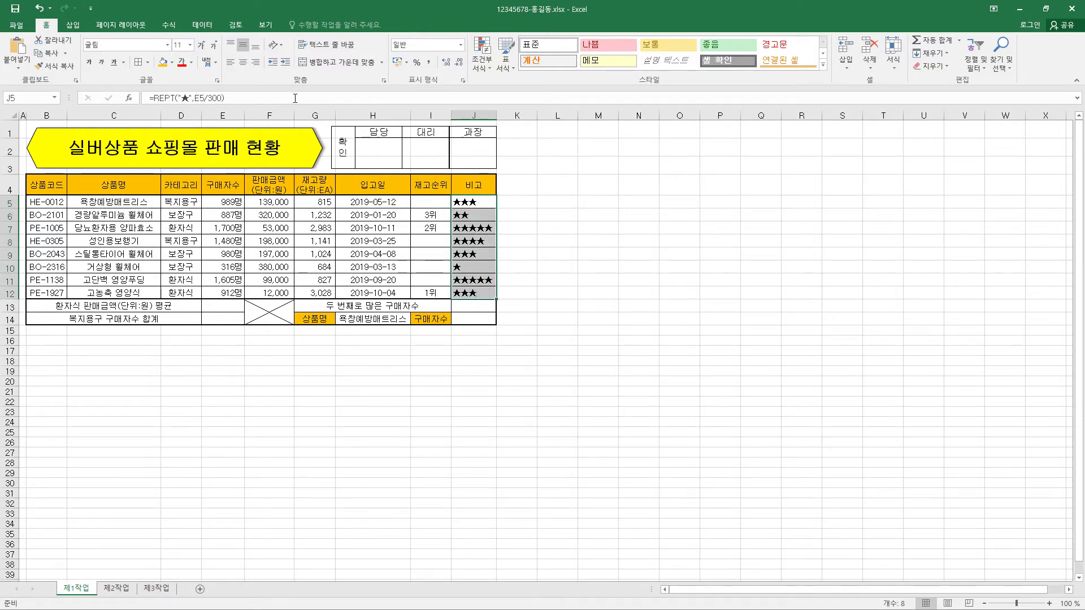
left_click(243, 63)
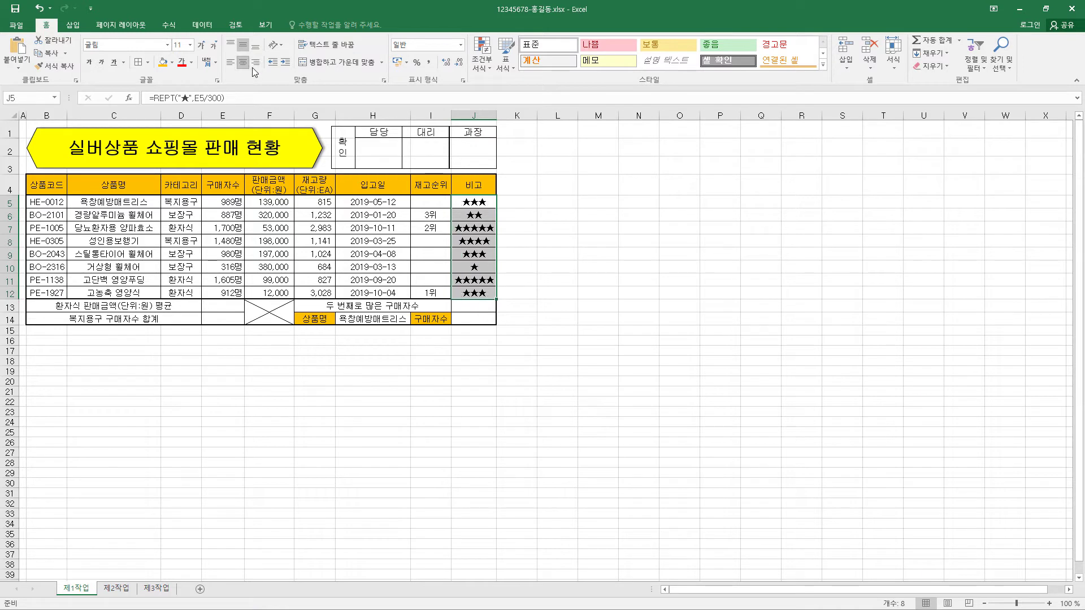
left_click(223, 306)
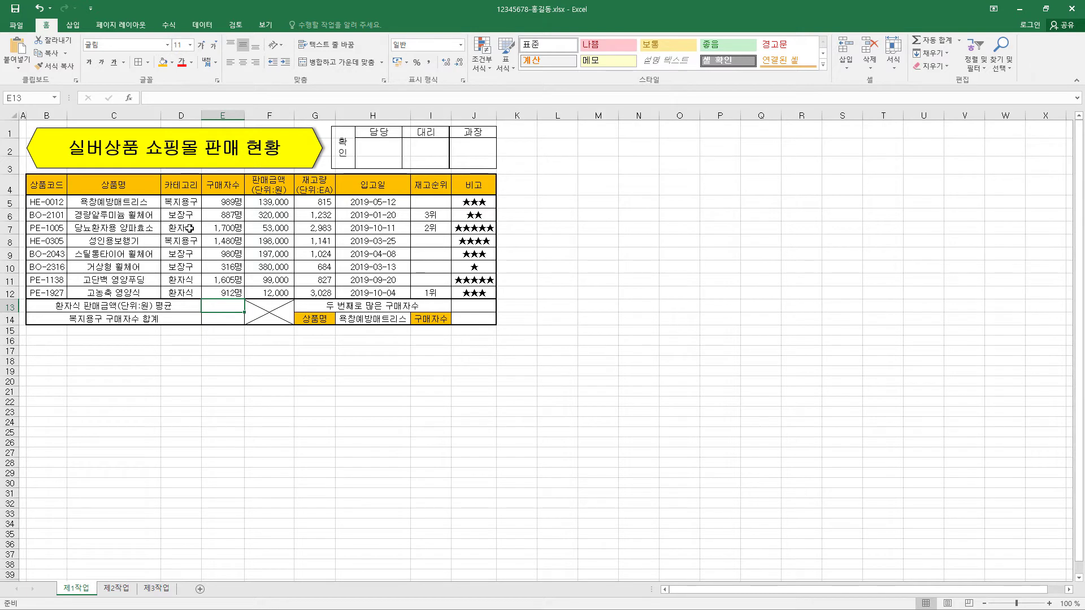
Enter =SUMIF(D5:D12,"환자식",F5:F12)/COUNTIF(D5:D12,"환자식") in E13, giving 54666.67
left_click(181, 292)
left_click(281, 230)
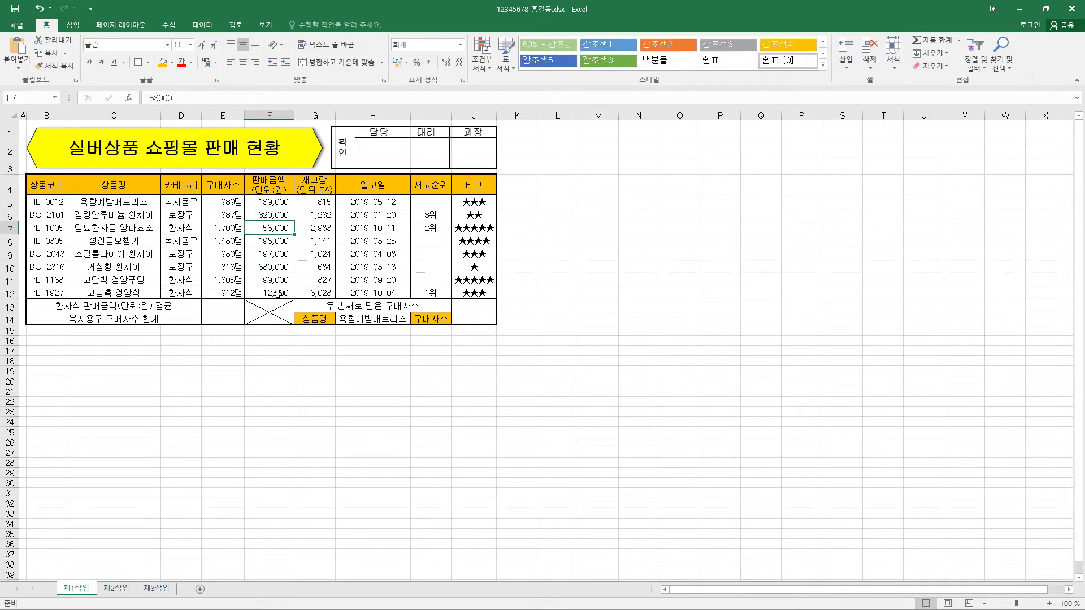
left_click(276, 294, "ctrl")
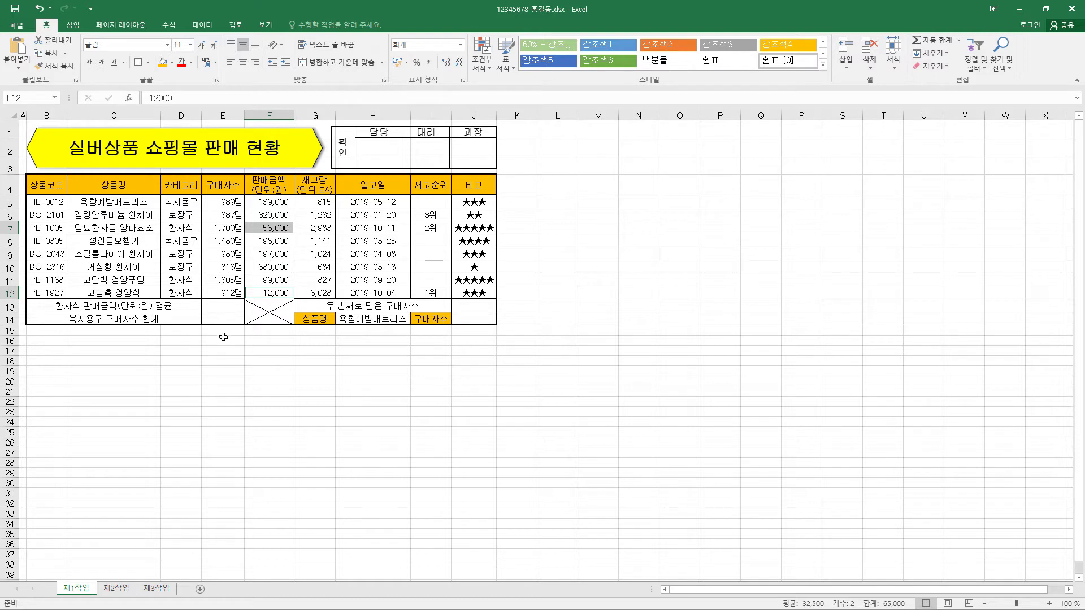
left_click(230, 310)
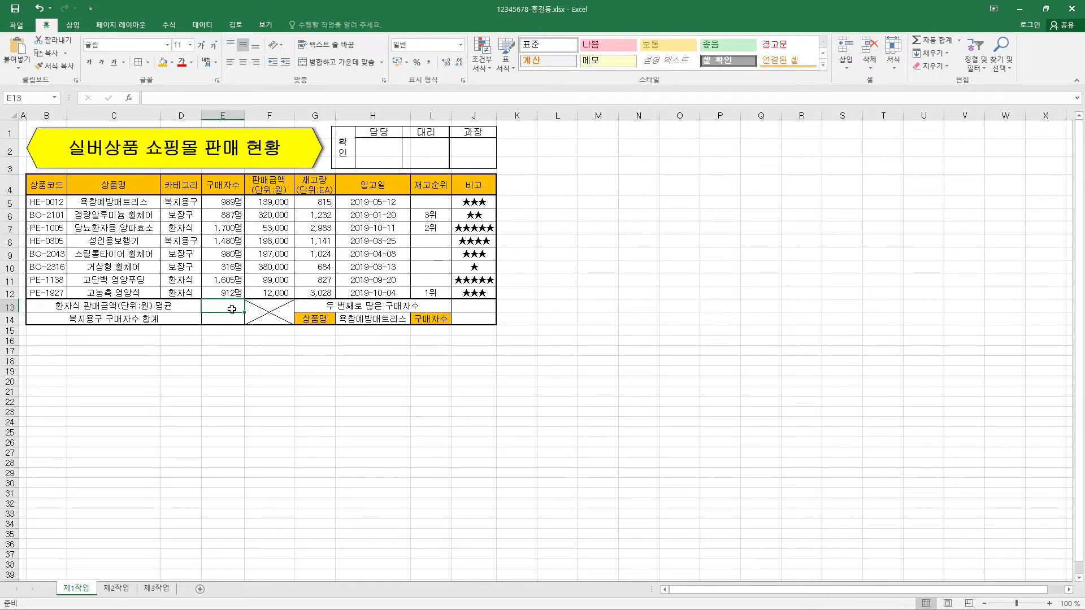
type("=SUMIF(D5:D12,\"환자식\",F5:F12)/COUNTIF(D5:D12,\"환자식\")")
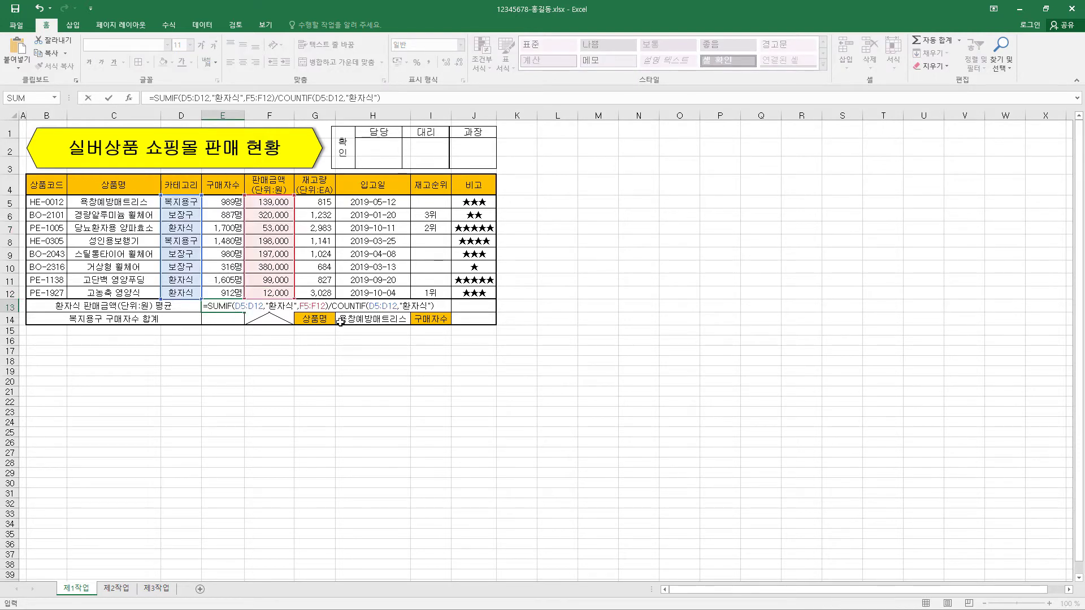
key("ctrl+Return")
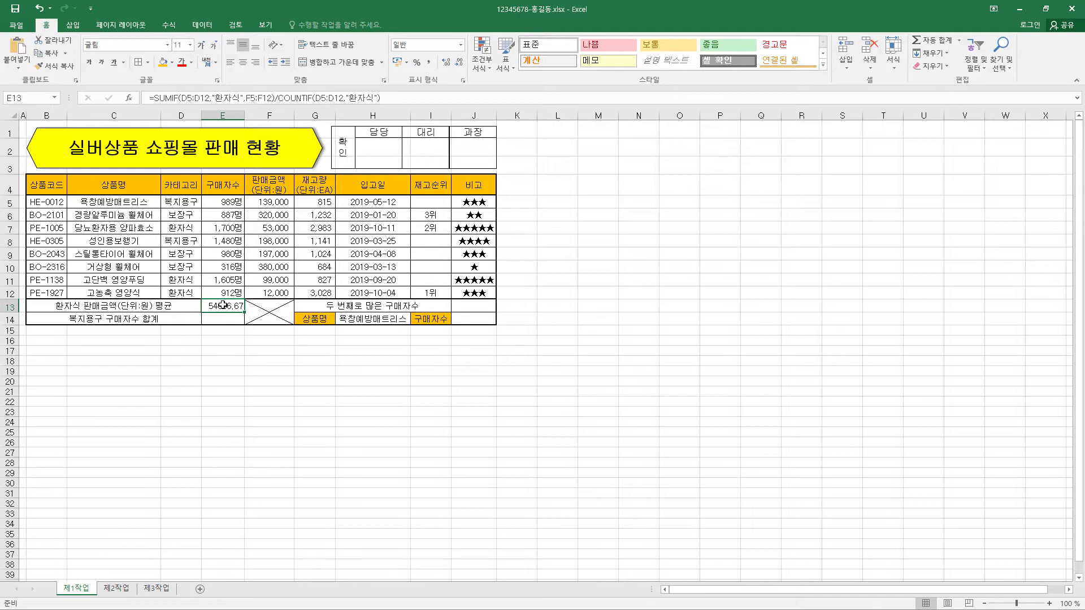
key("ctrl+1")
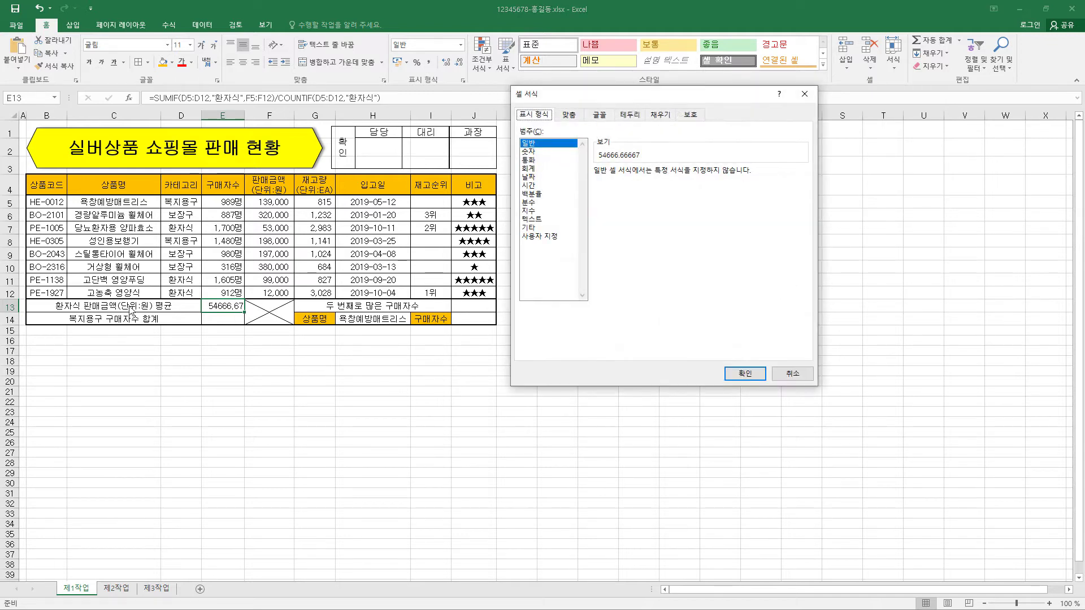
Format E13 as 회계 (Accounting) with symbol 없음, displaying 54,667
left_click(543, 168)
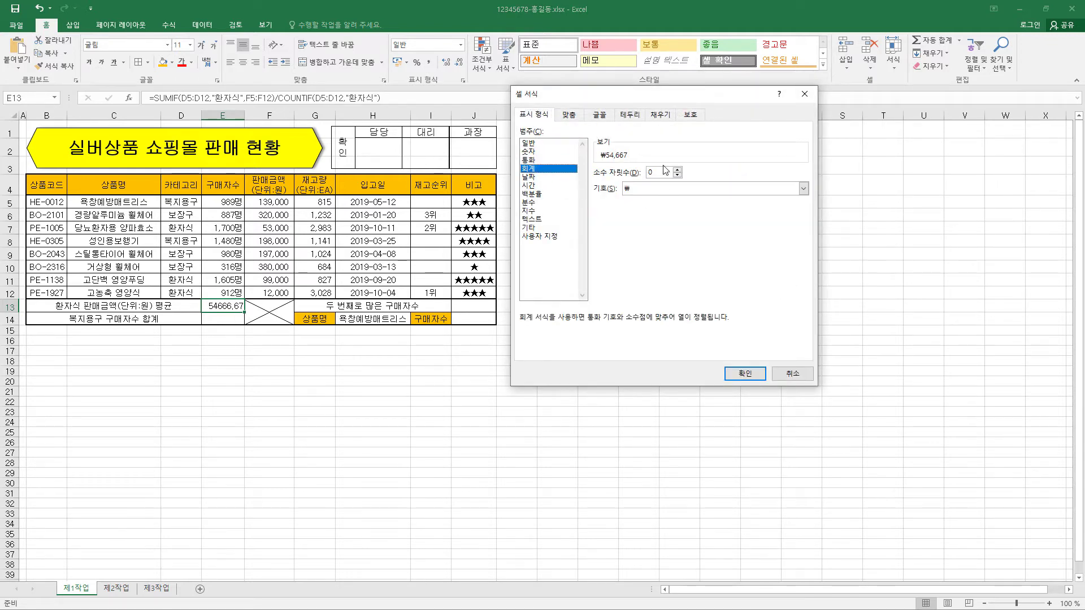
left_click(641, 188)
left_click(644, 199)
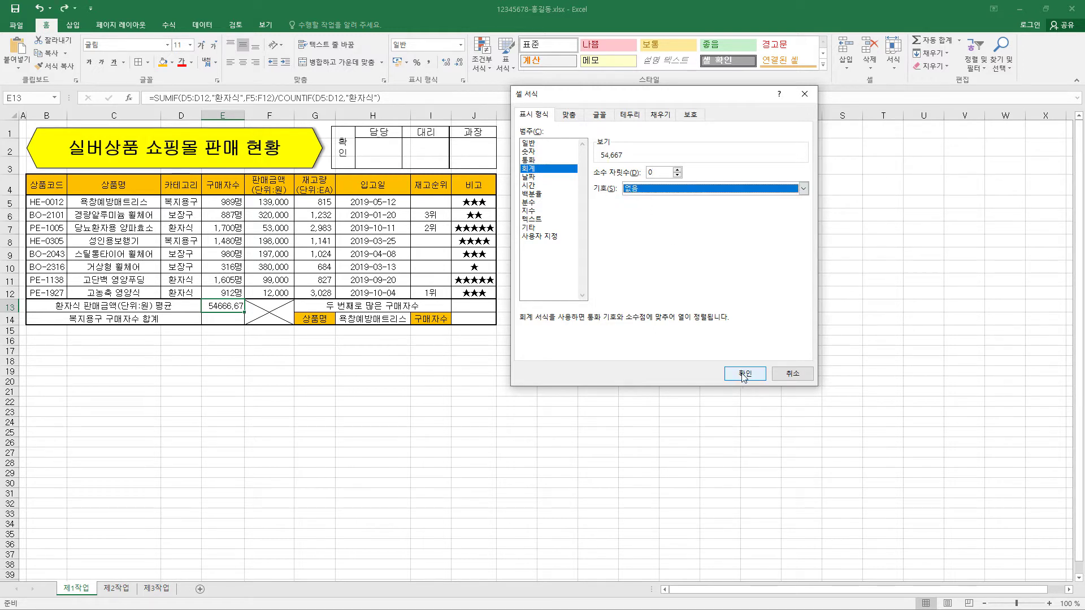
left_click(744, 374)
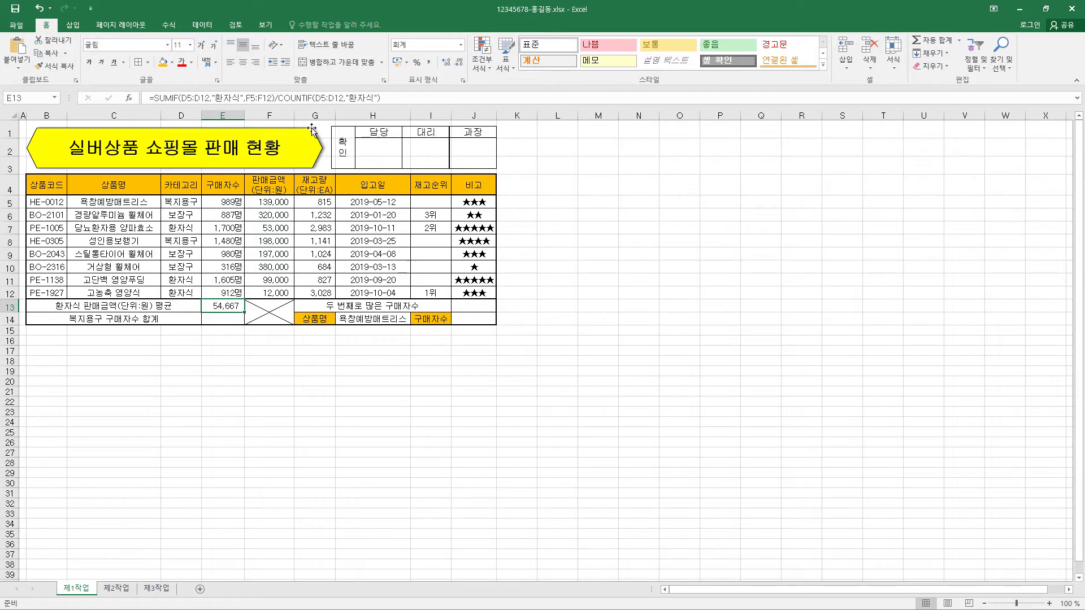
left_click(273, 106)
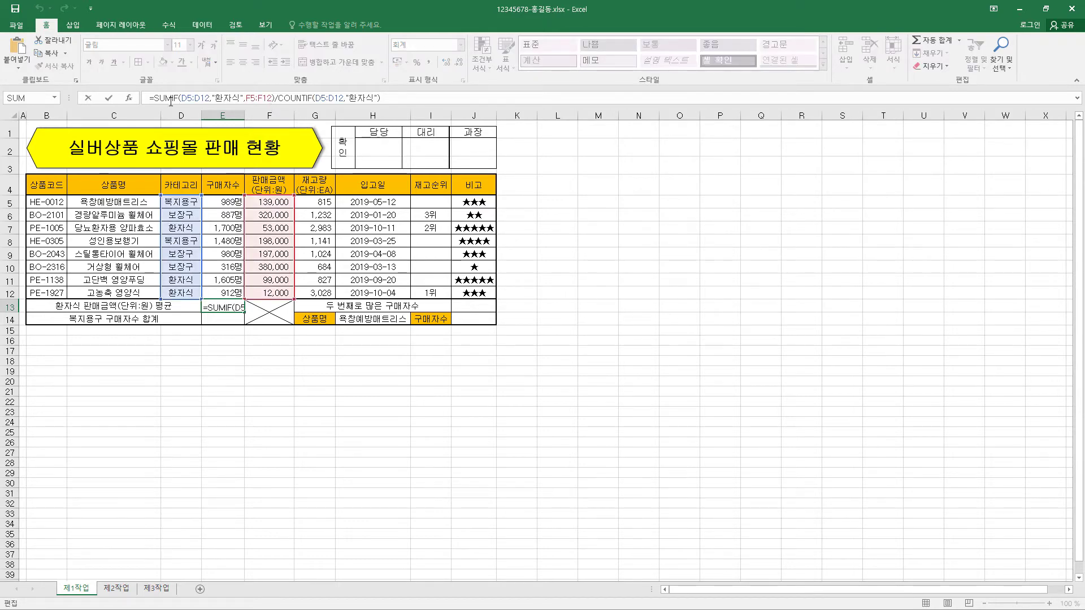
left_click_drag(154, 98, 275, 98)
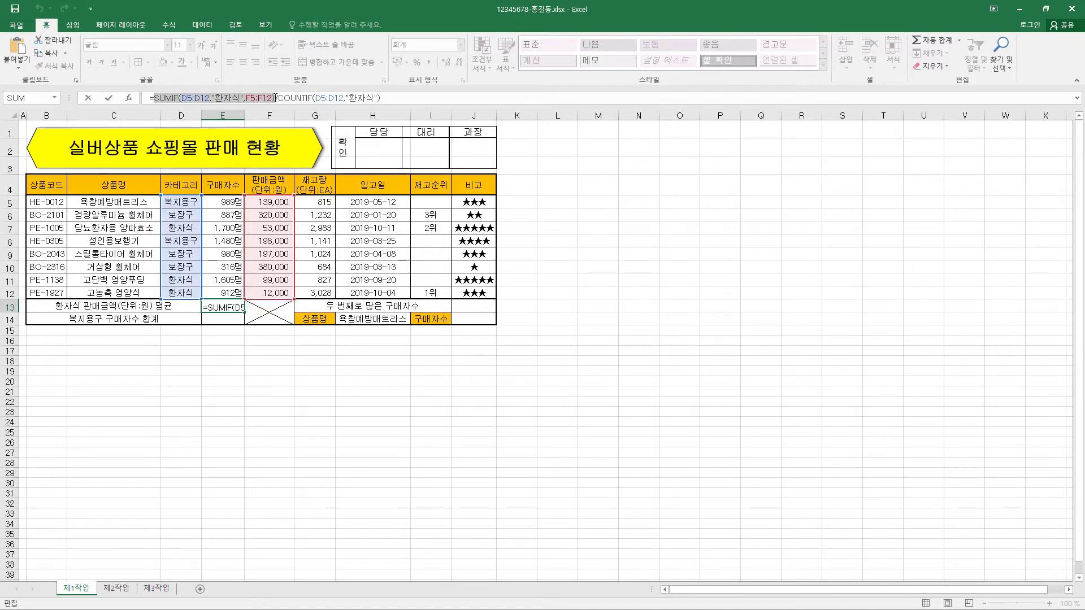
left_click(129, 99)
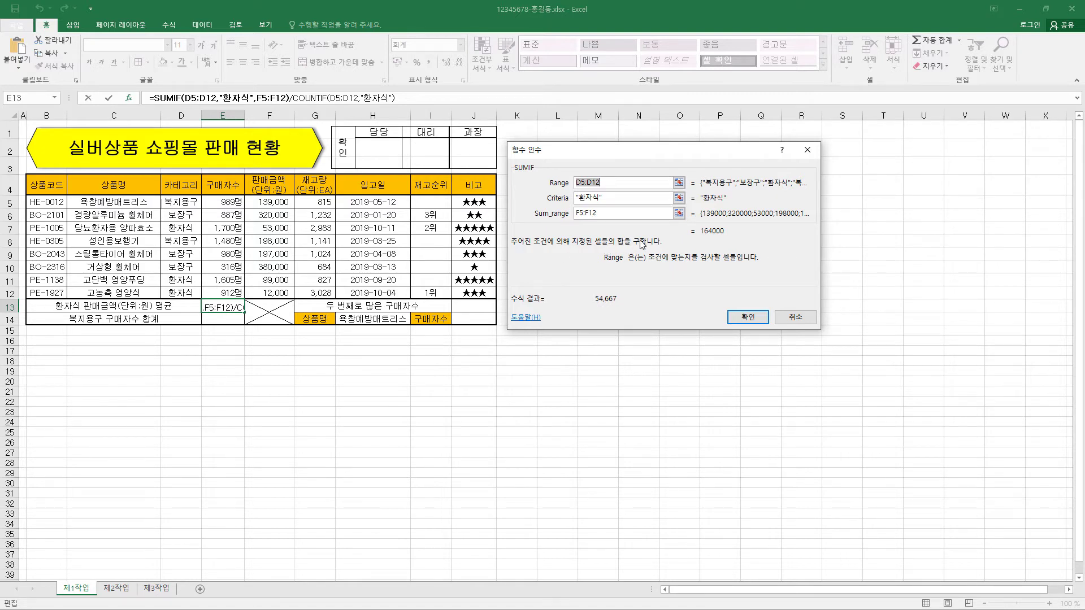
left_click(616, 182)
left_click(614, 197)
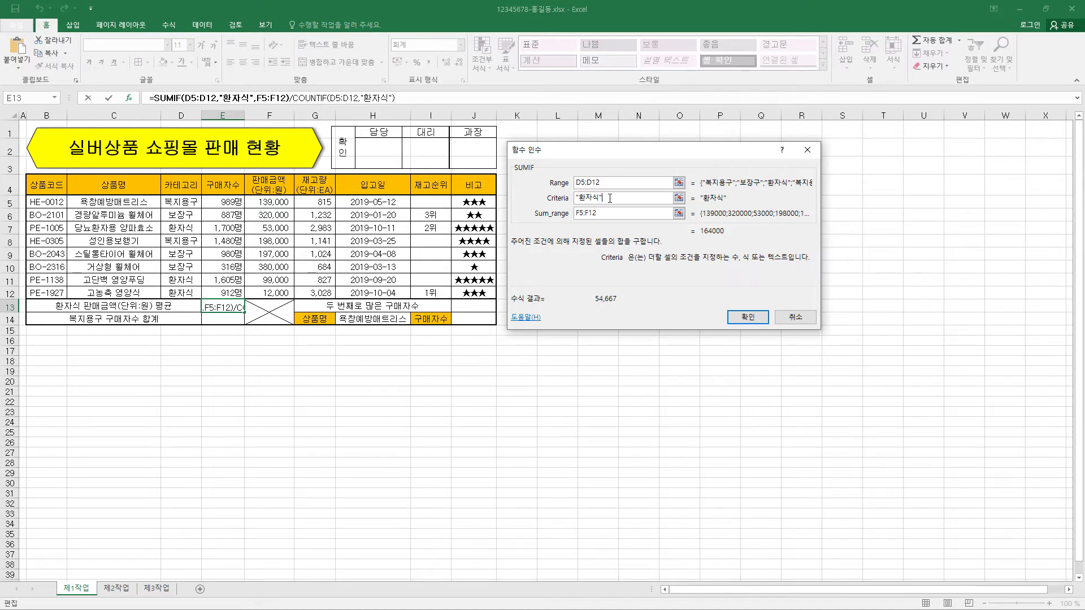
left_click(606, 213)
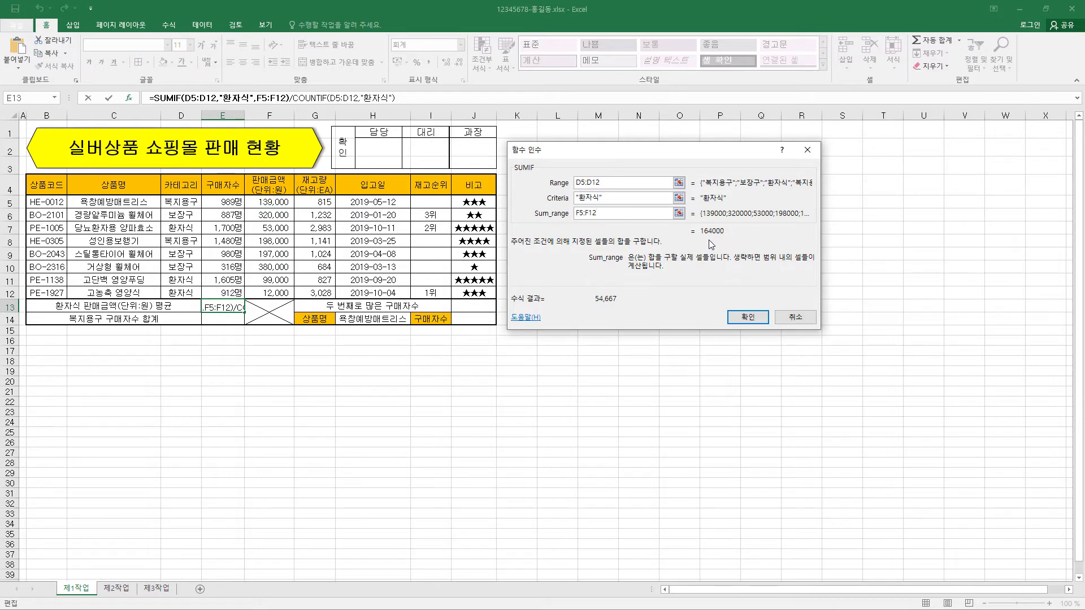
left_click(756, 315)
left_click(288, 99)
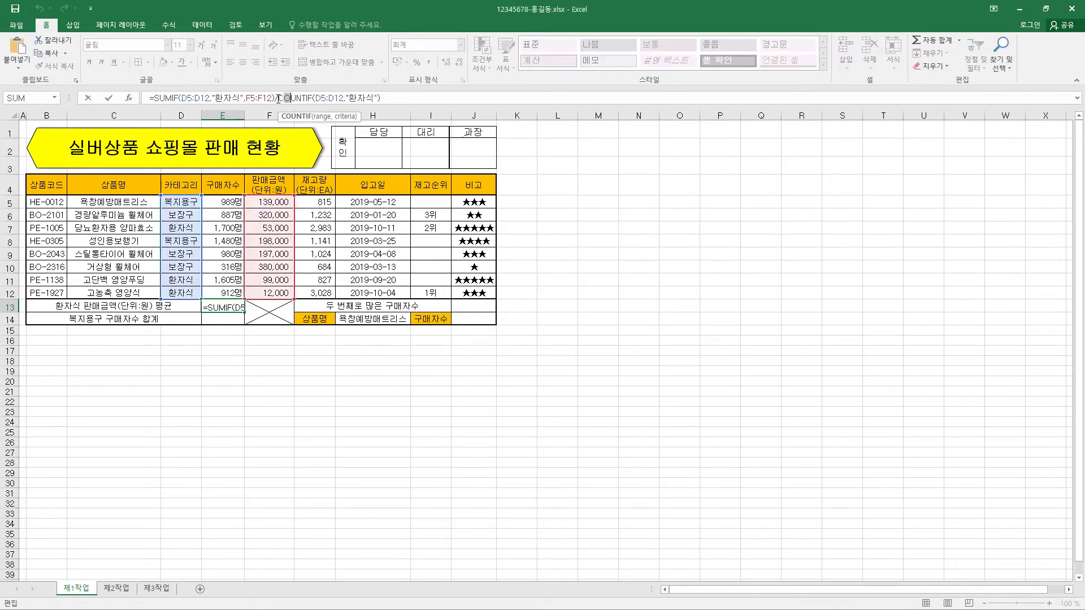
left_click_drag(276, 98, 385, 97)
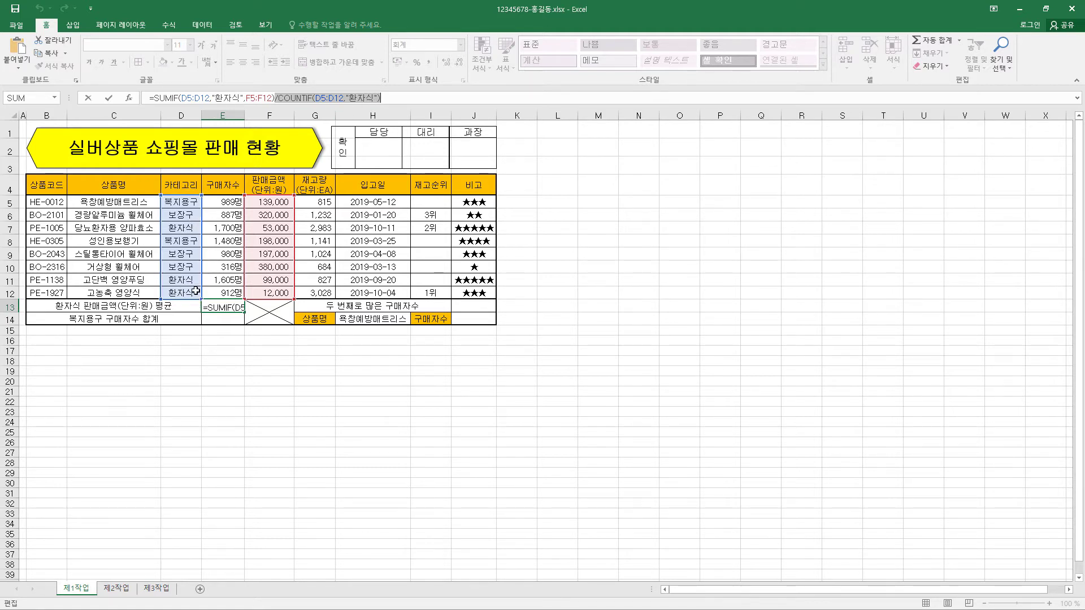
left_click(312, 97)
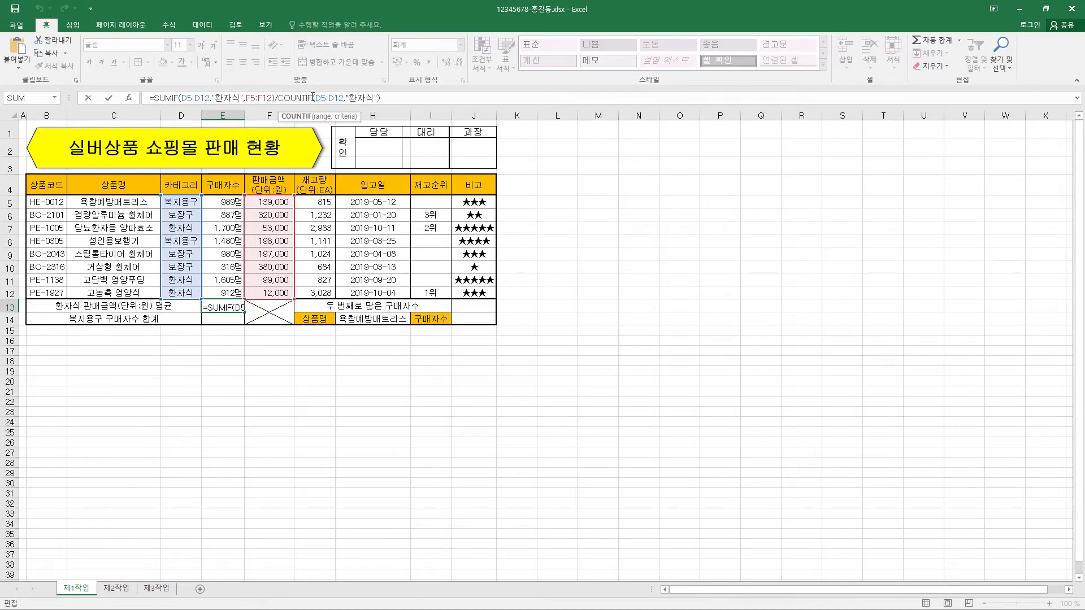
left_click(129, 99)
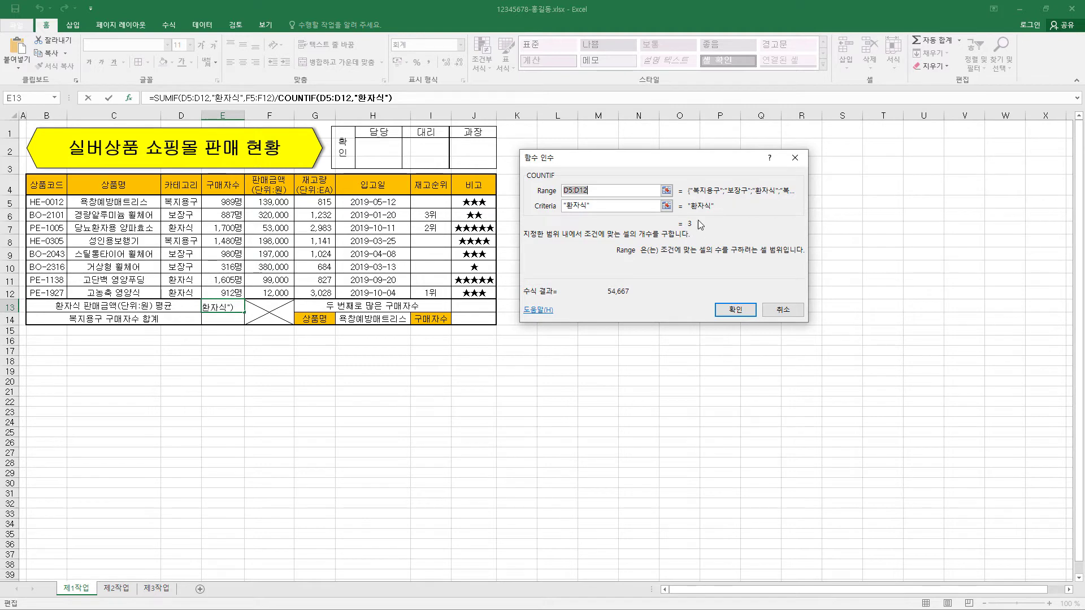
left_click(775, 313)
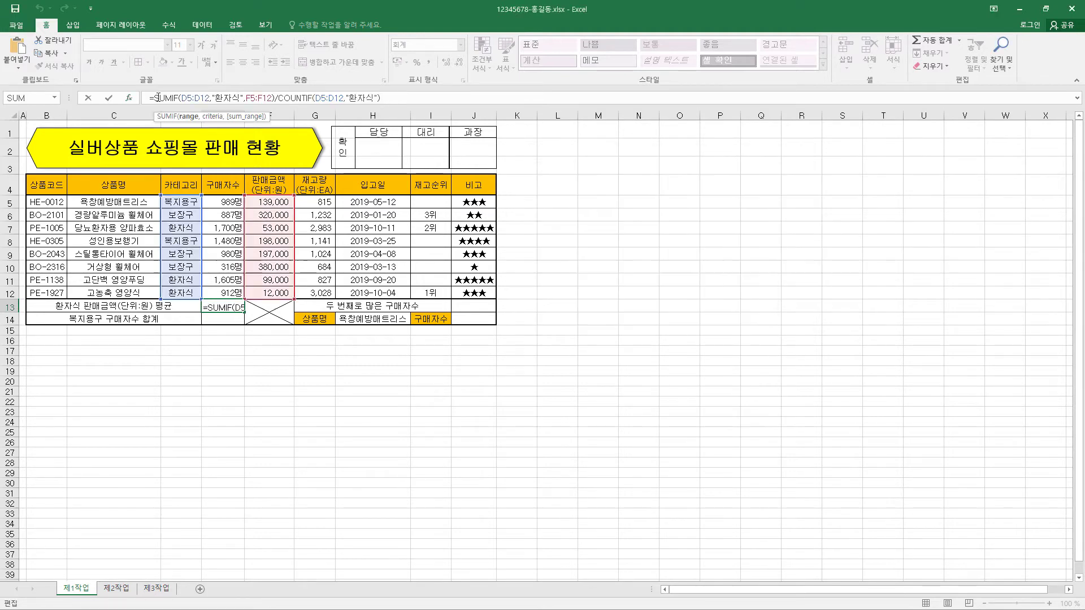
left_click_drag(152, 98, 275, 100)
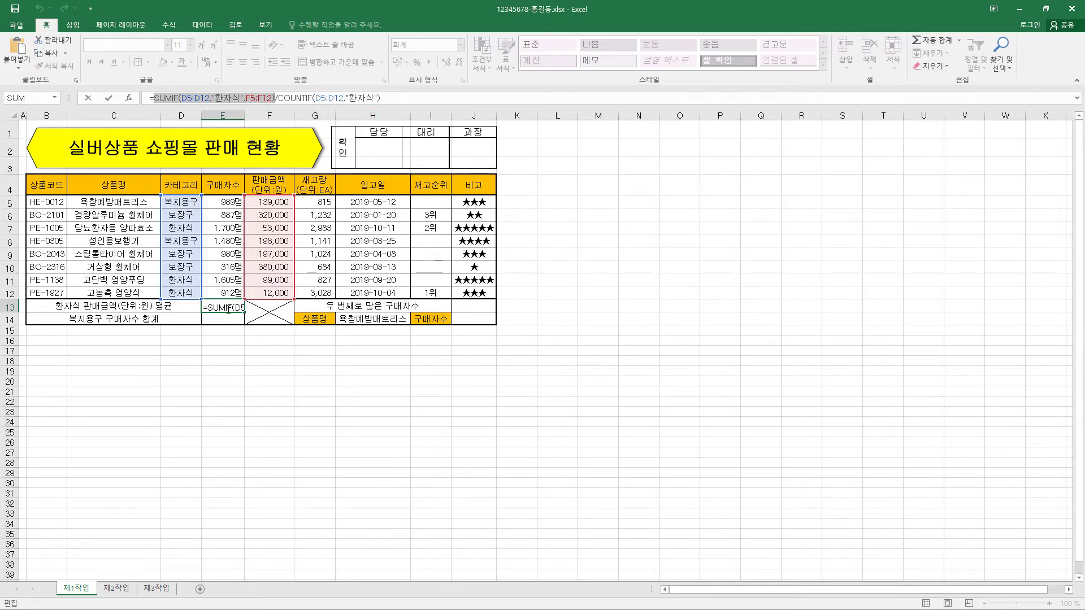
key("ctrl+Return")
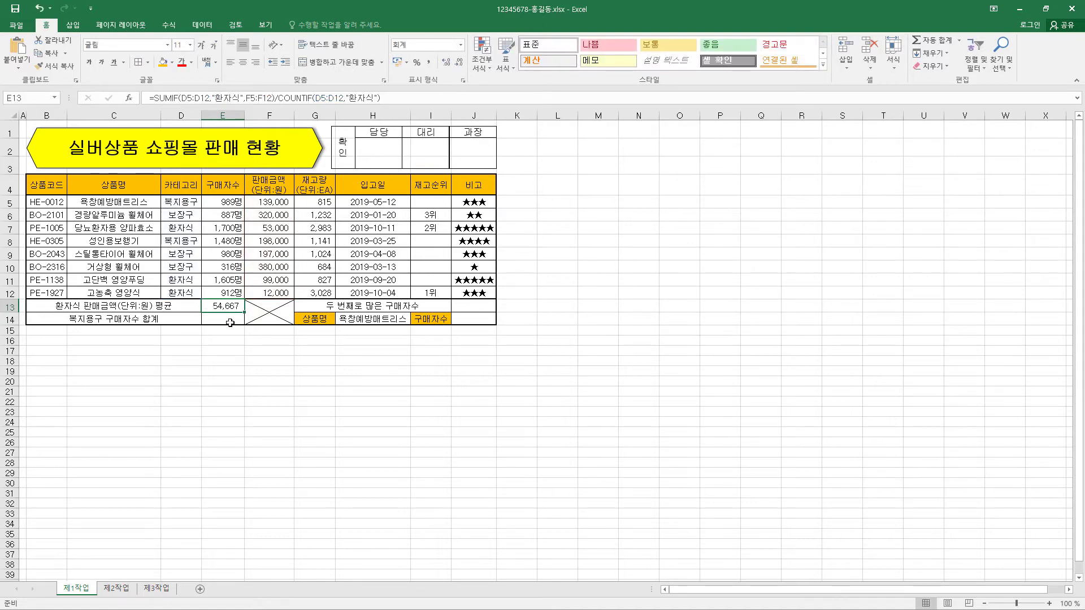
Enter =DSUM(B4:H12,4,D4:D5) in E14 to total 복지용구 purchases, 2469
left_click(230, 323)
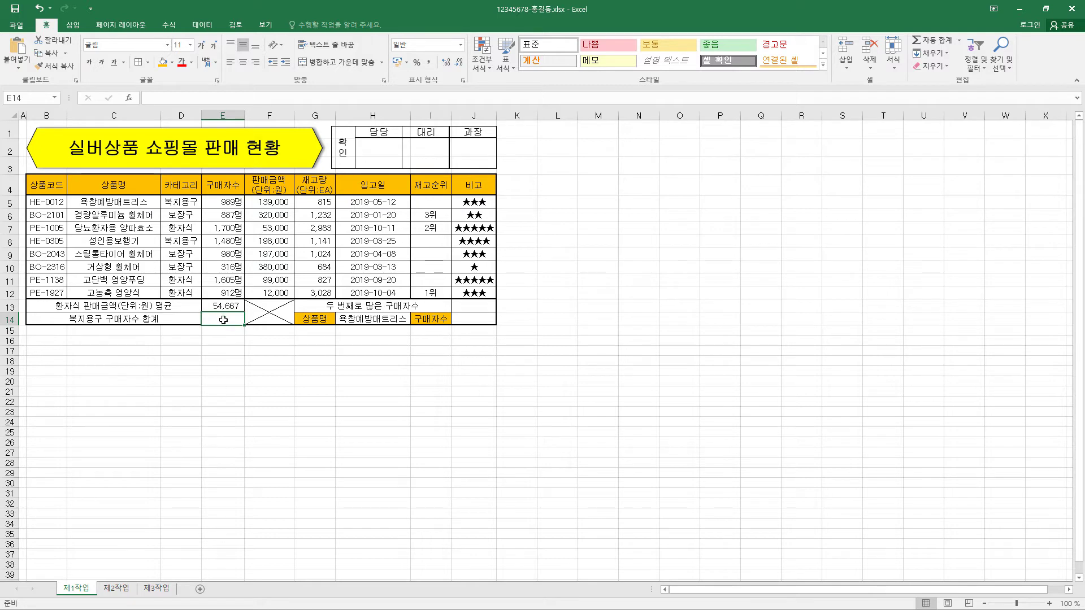
type("=DSUM(B4:H12,4,D4:D5)")
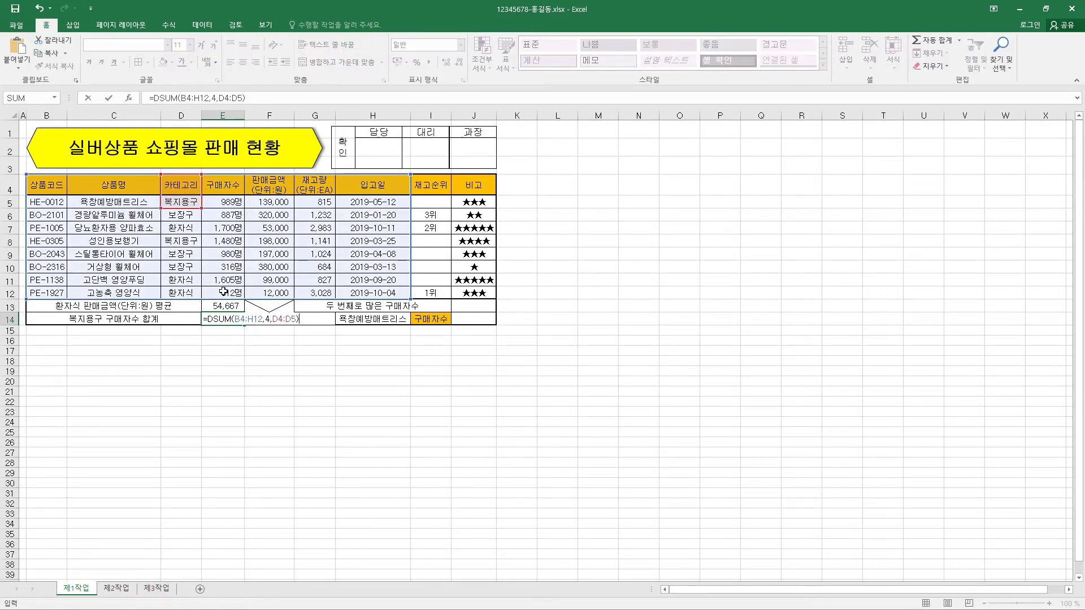
key("Return")
left_click(241, 319)
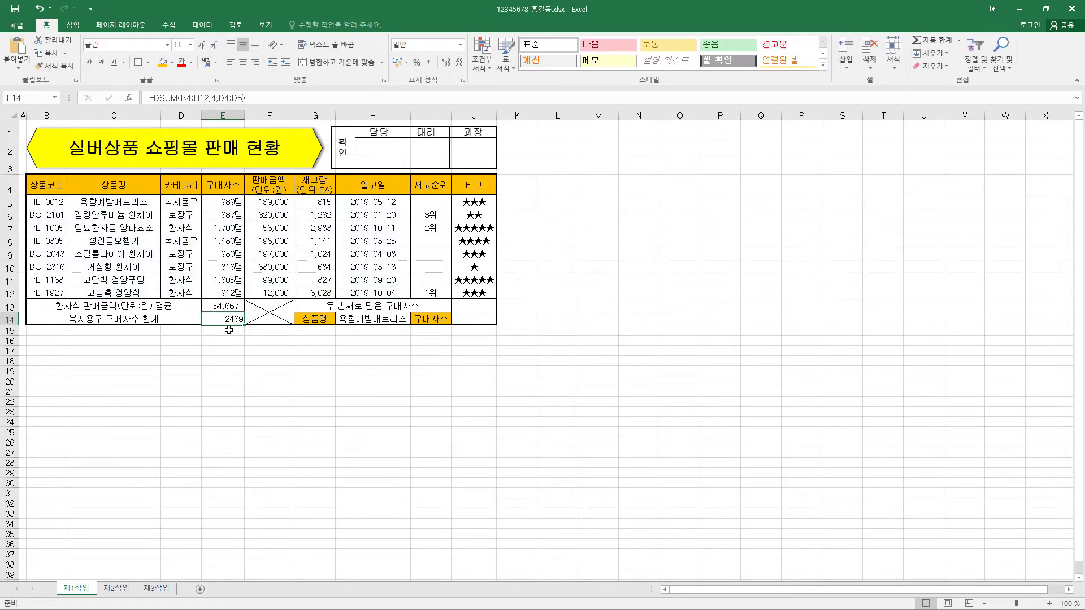
Format E14 as Number with a thousands separator, showing 2,469
key("ctrl+1")
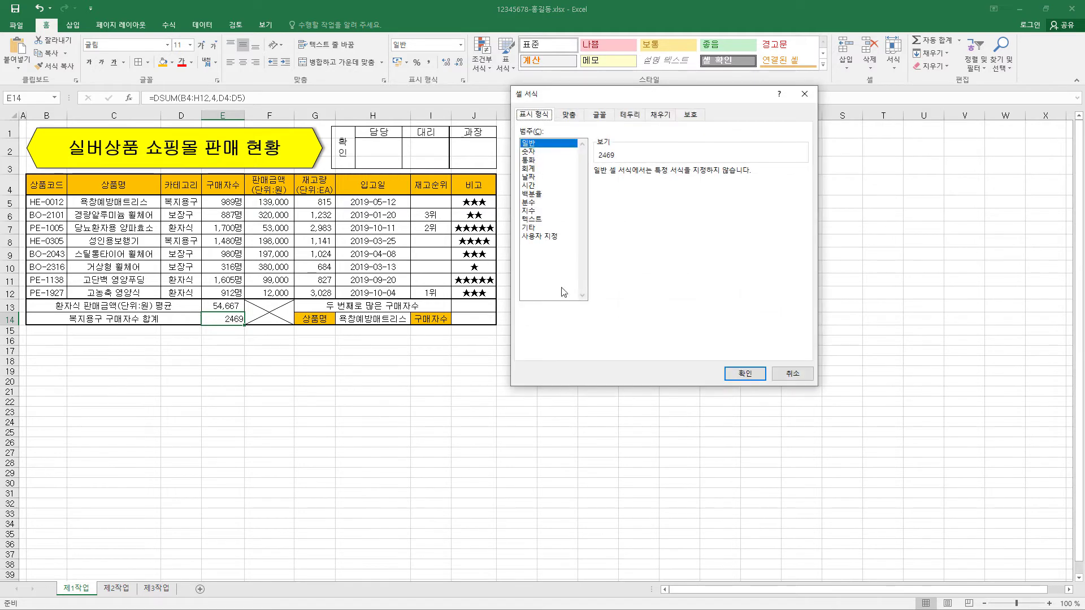
key("Down")
left_click(663, 189)
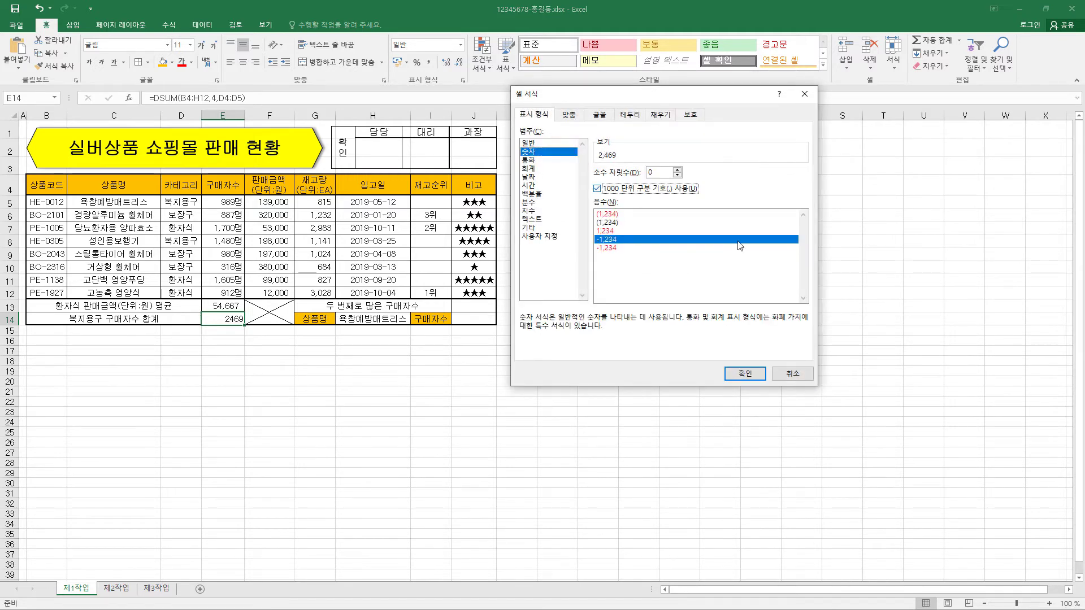
left_click(745, 373)
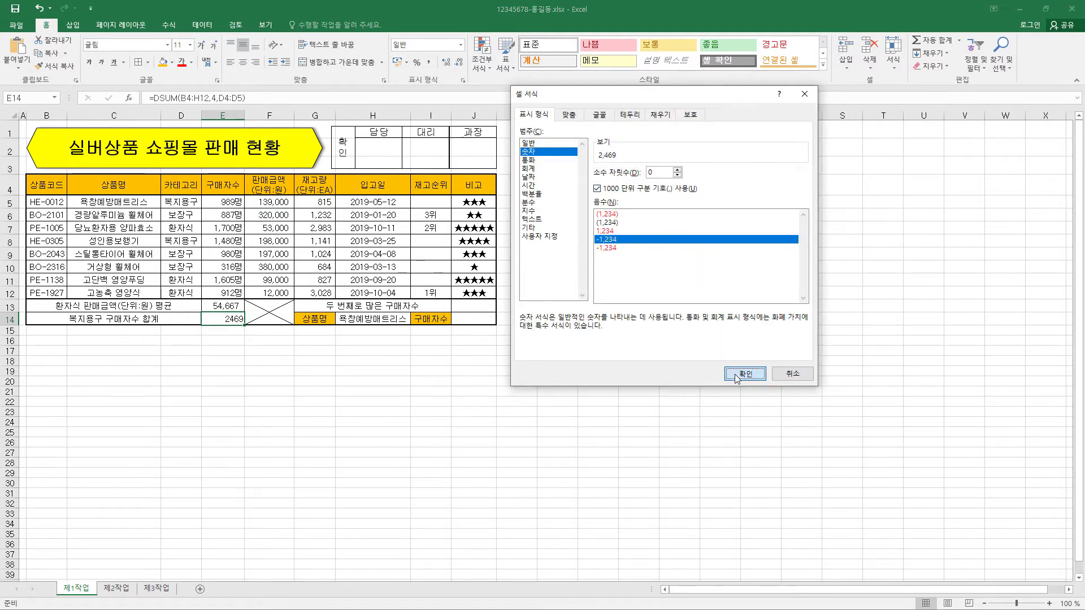
left_click(161, 98)
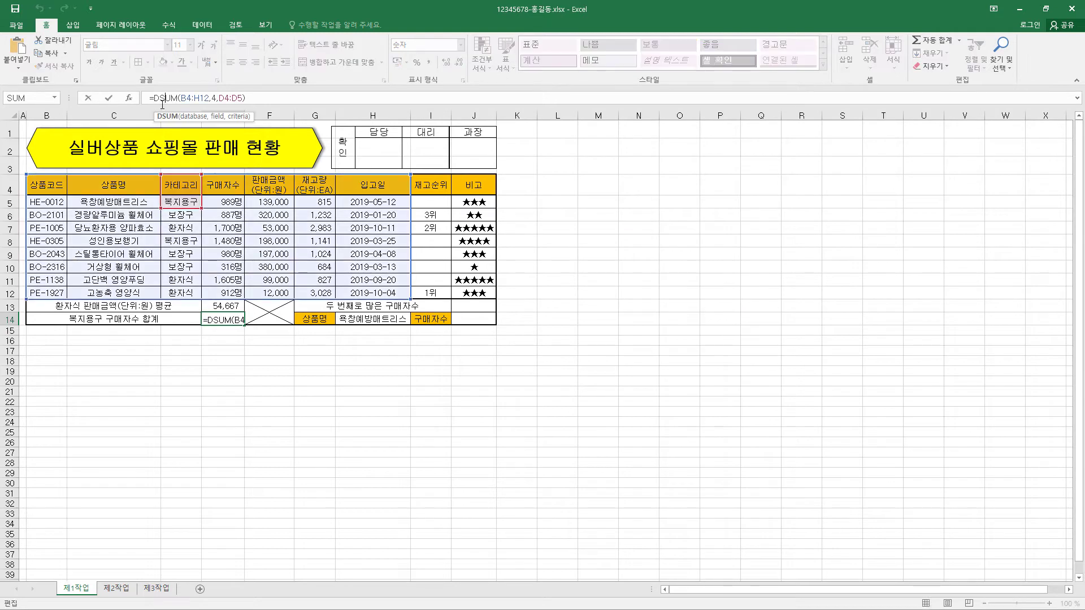
left_click(131, 98)
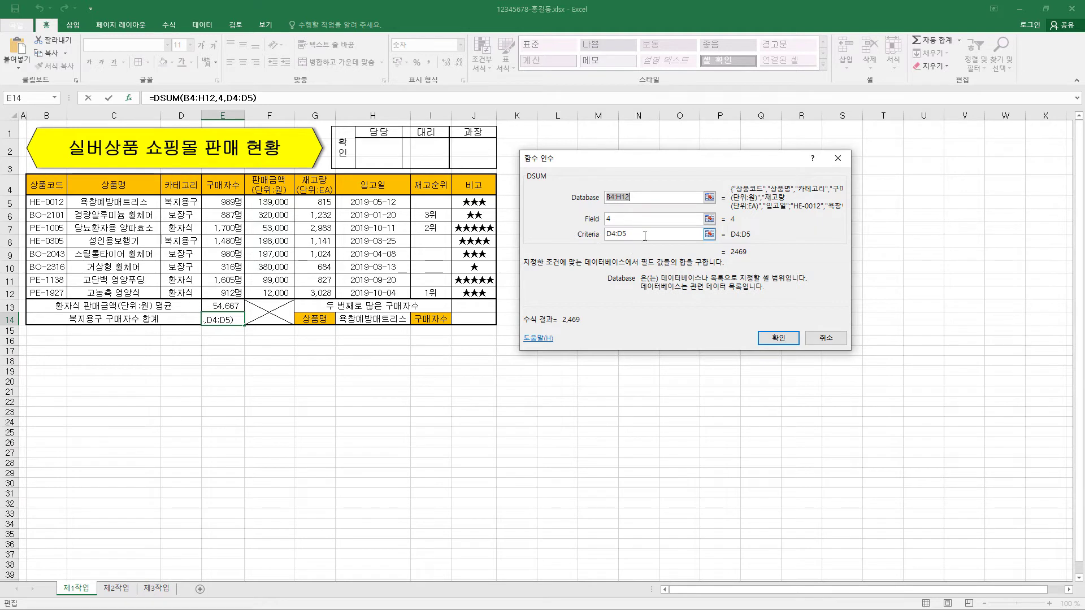
left_click(626, 235)
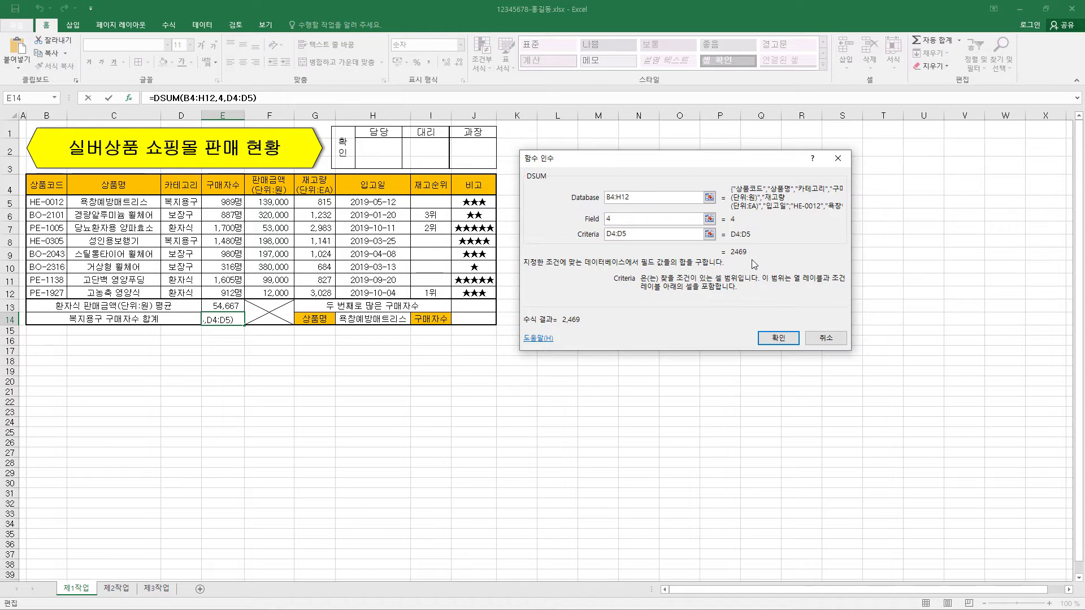
left_click(778, 338)
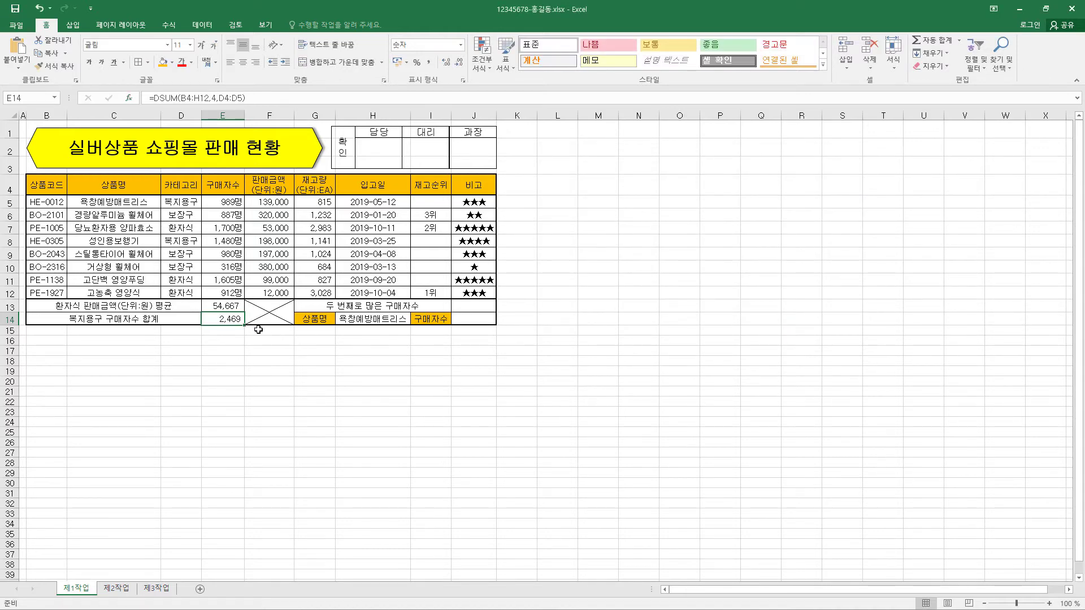
Enter =LARGE(구매자수,2) in J13 for the second-largest purchase count
left_click(481, 308)
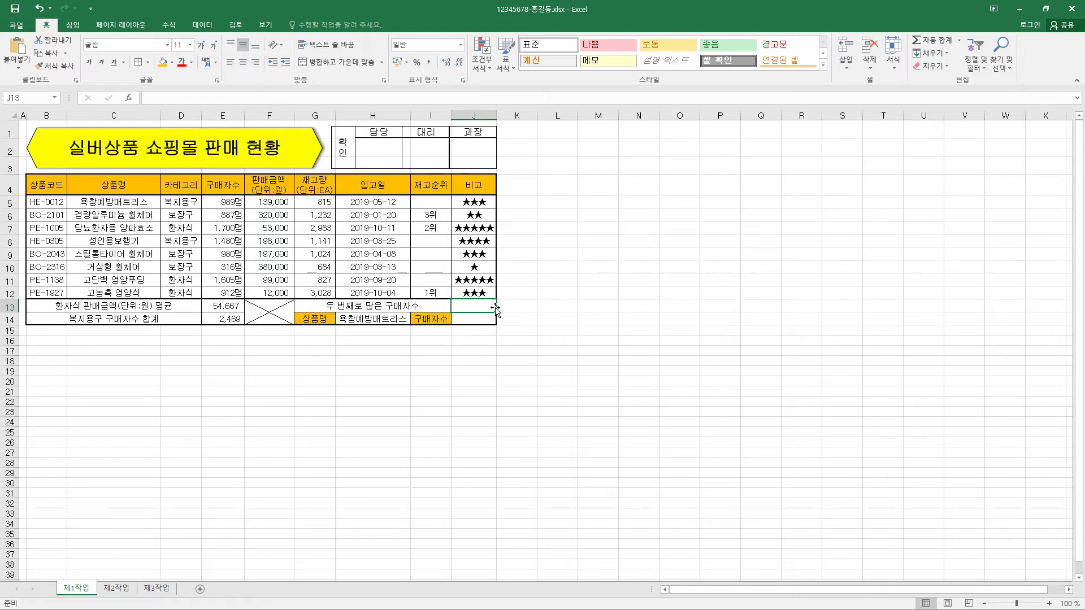
type("=LARGE(구매자수,2)")
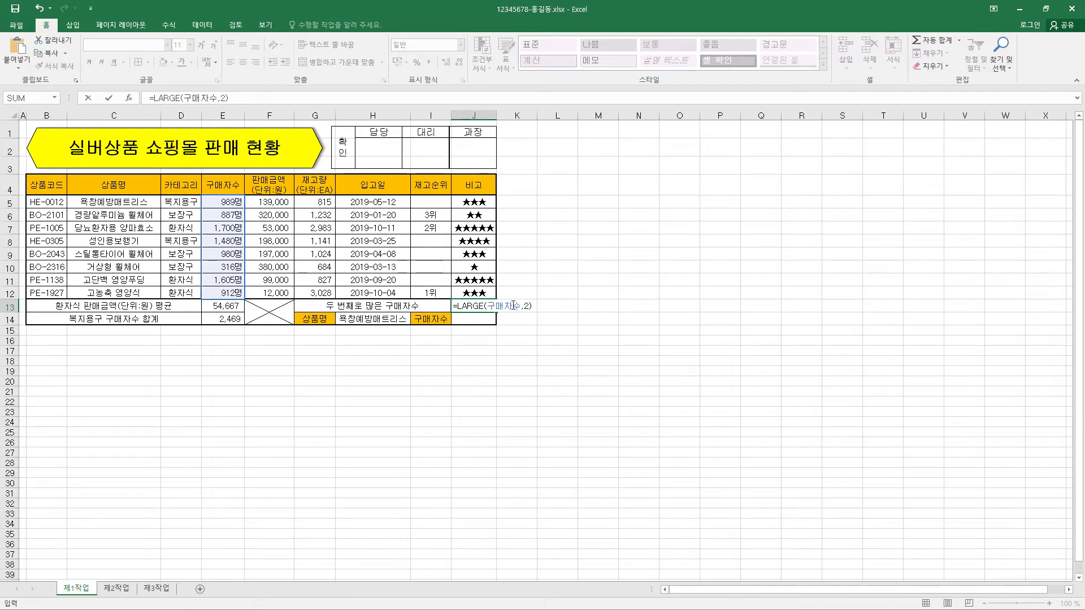
left_click(514, 305)
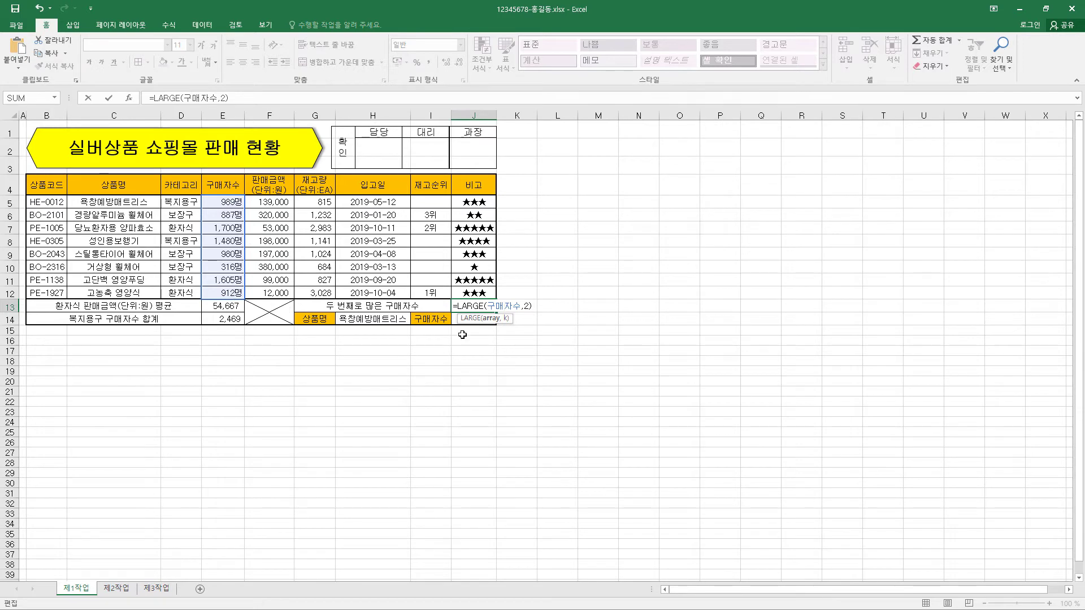
left_click(526, 306)
key("Return")
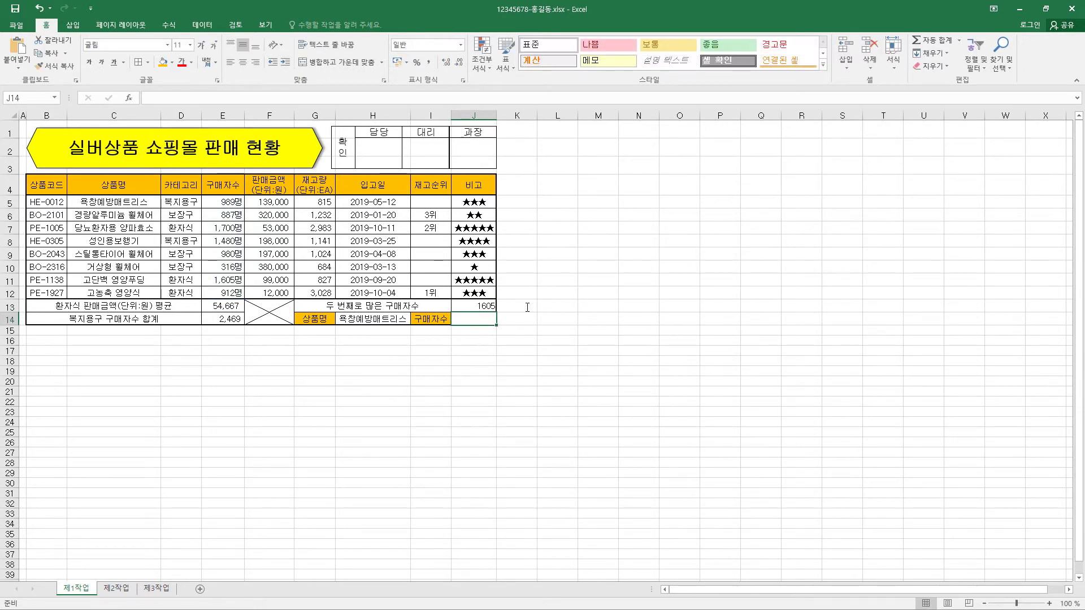
key("Up")
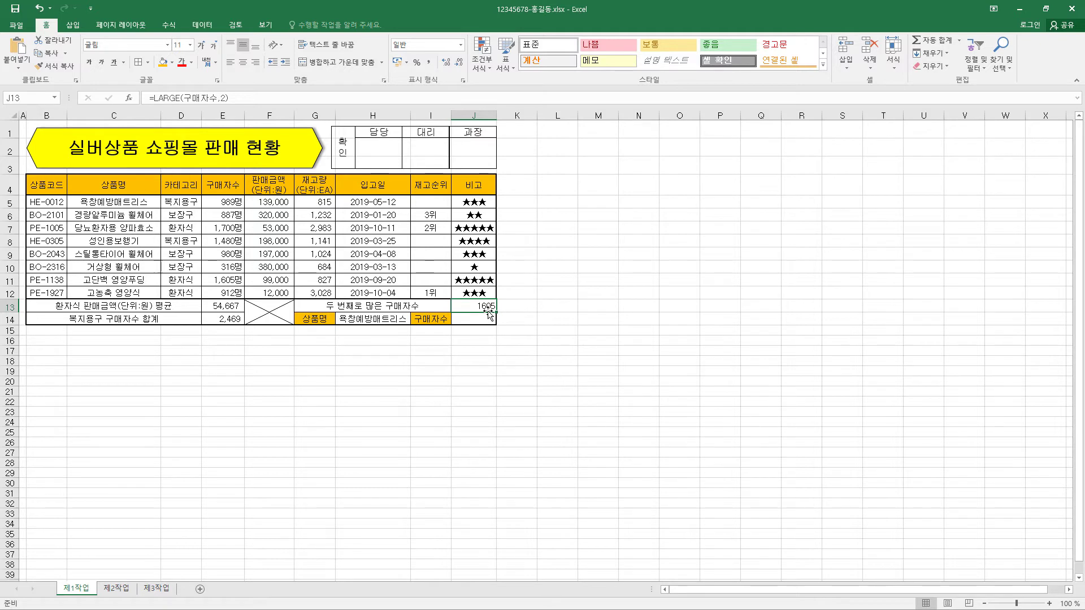
Format J13 as Number with a thousands separator, showing 1,605
key("ctrl+1")
left_click(563, 168)
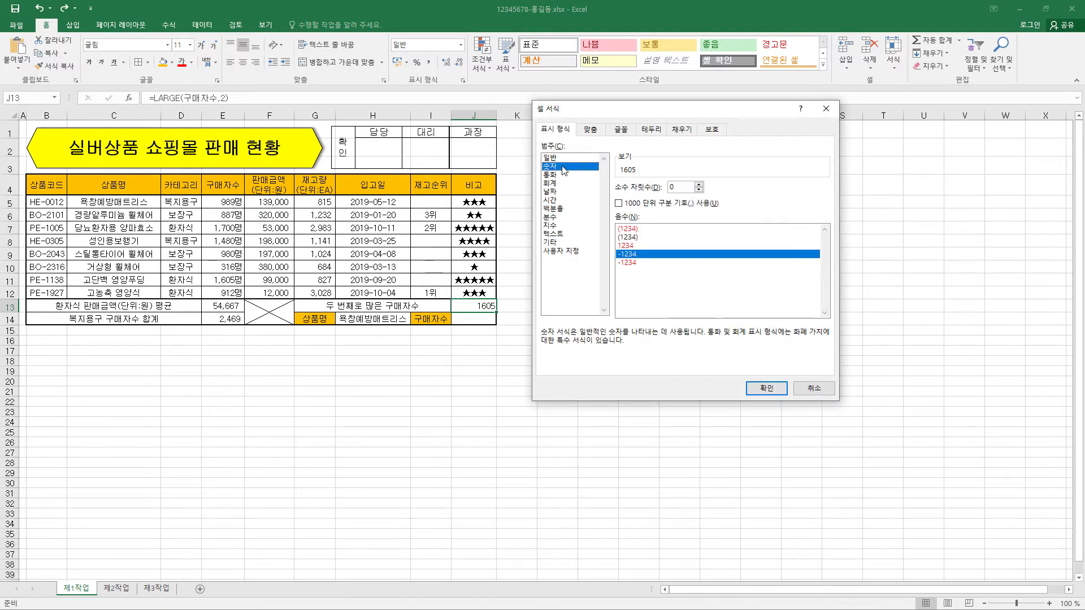
left_click(655, 206)
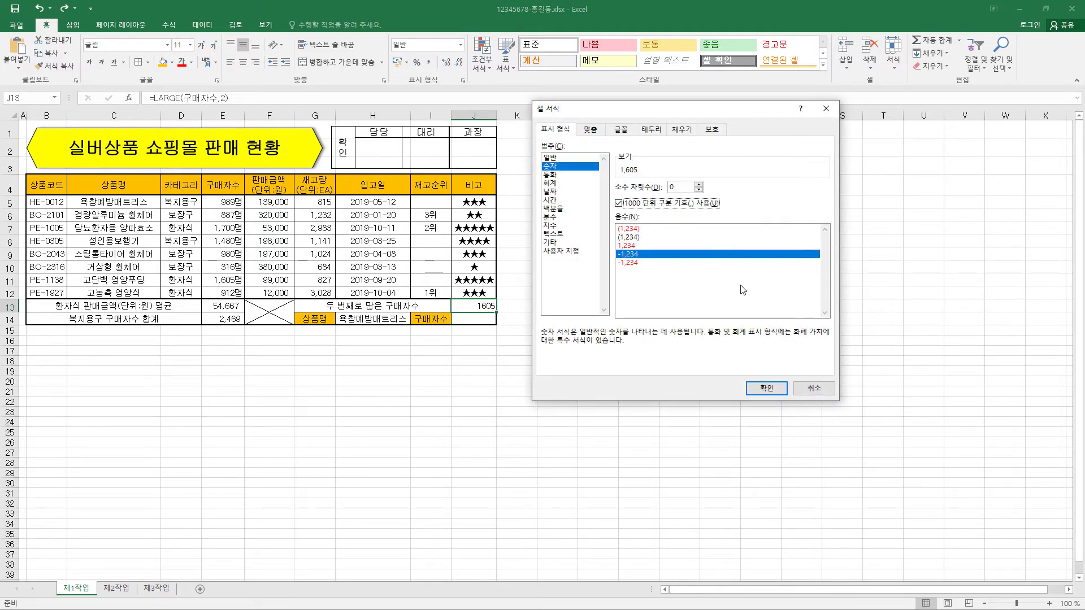
left_click(768, 390)
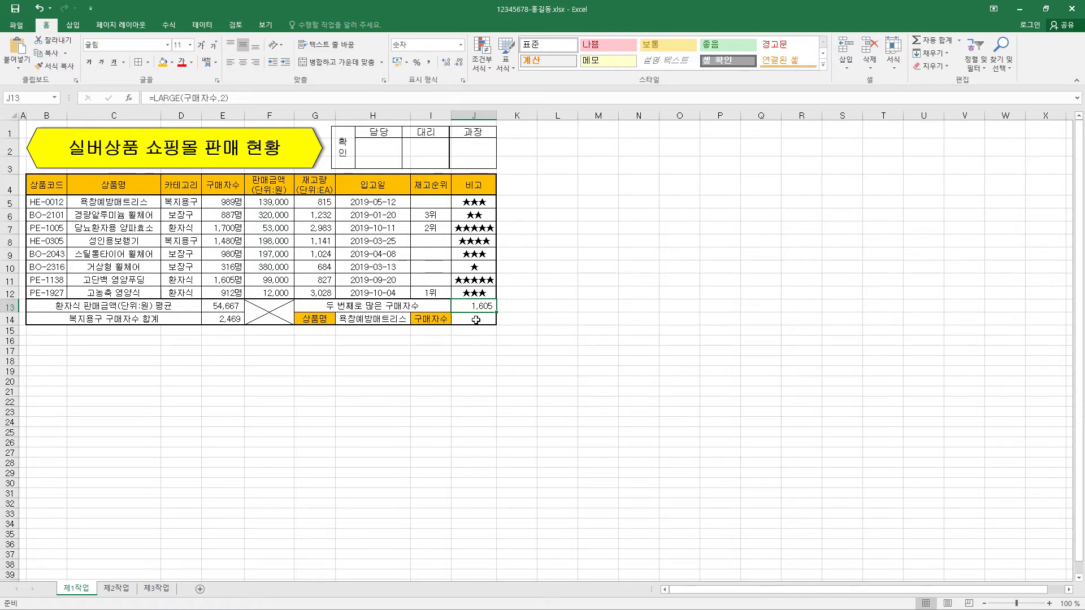
left_click(476, 319)
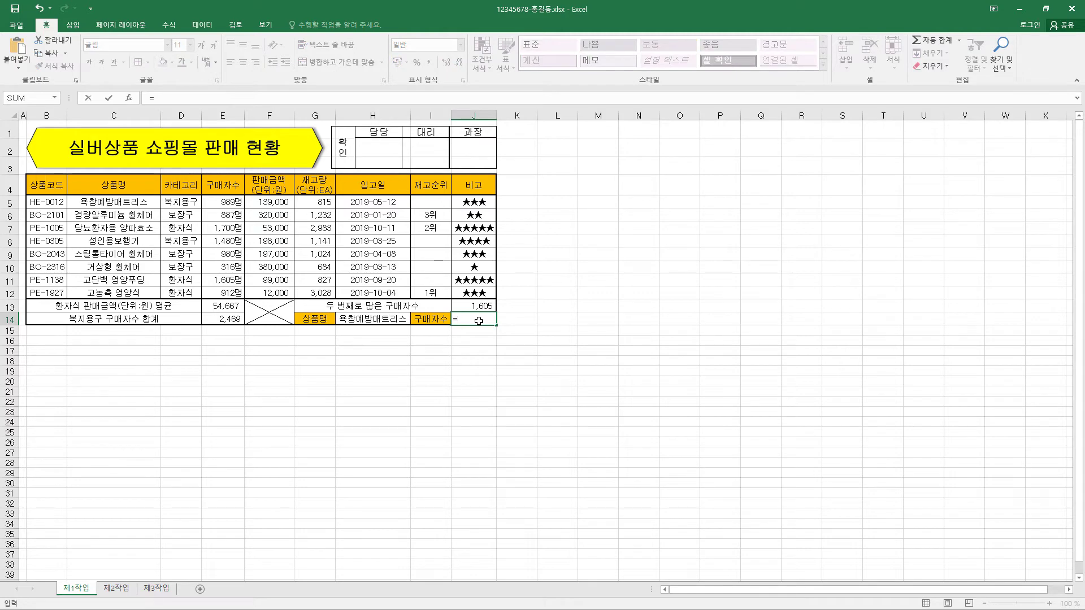
Enter =VLOOKUP(H14,C5:F12,3,0) in J14 and verify it against C5 and E5
type("=VLOOKUP(H14,C5:F12,3,0)")
key("Return")
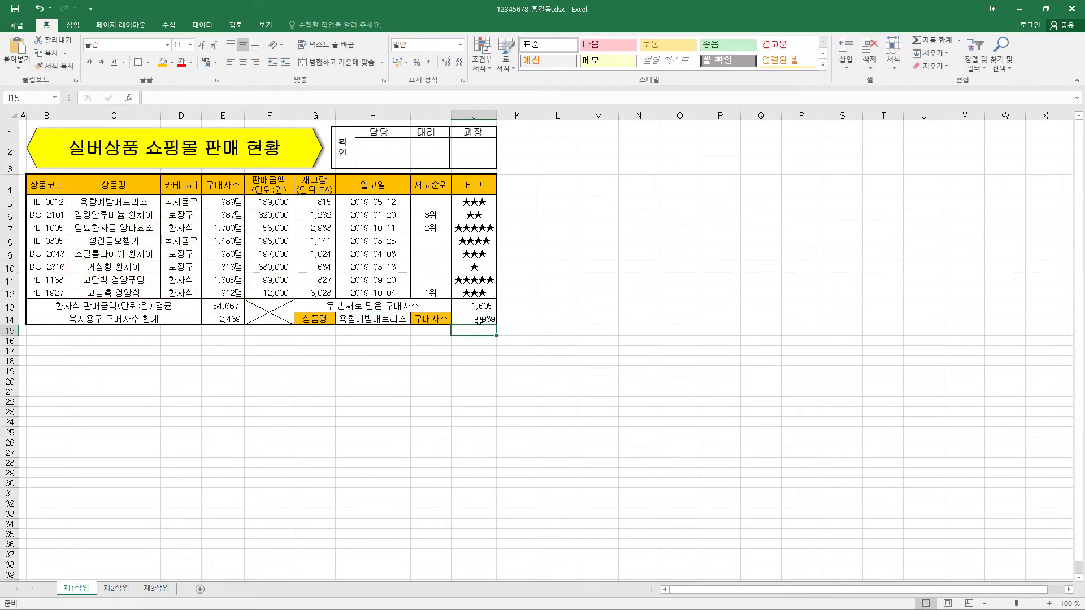
left_click(478, 320)
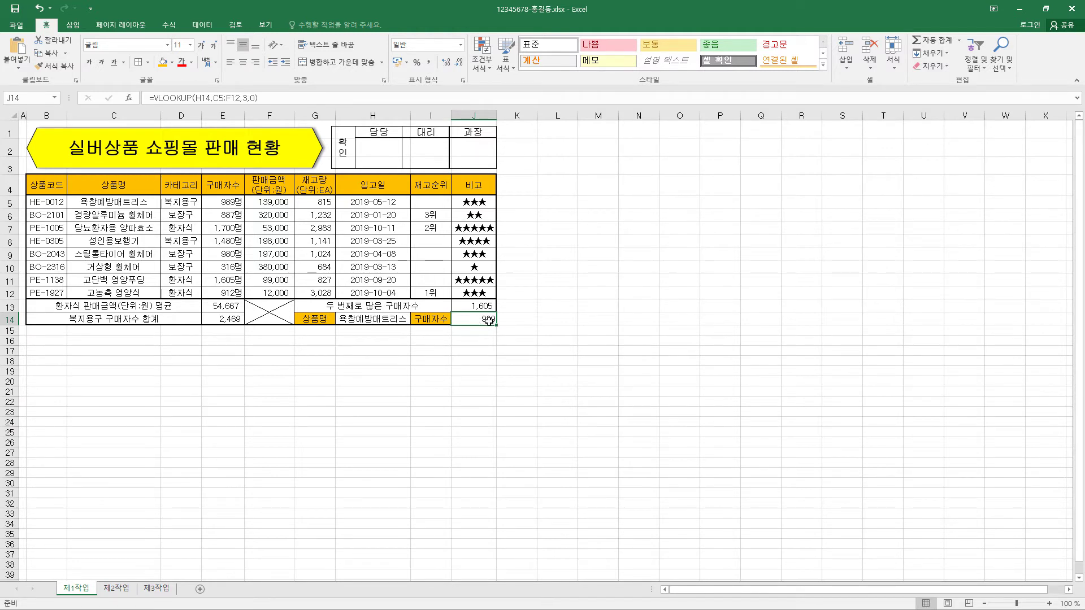
left_click(123, 200)
left_click(223, 202)
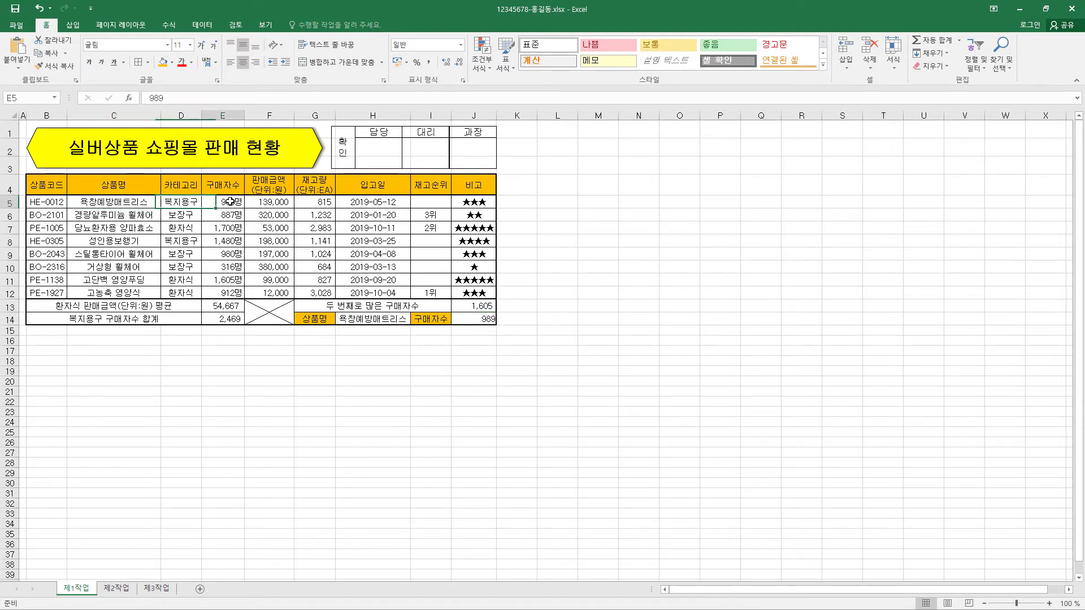
Choose 고농축 영양식 in H14's dropdown so J14 shows 912
left_click(404, 318)
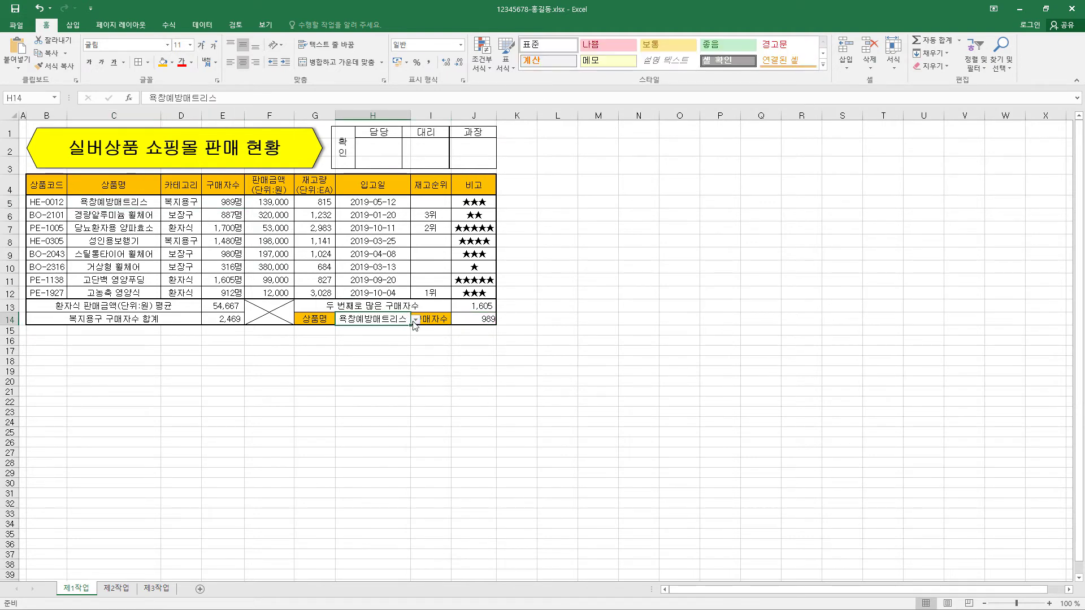
left_click(416, 320)
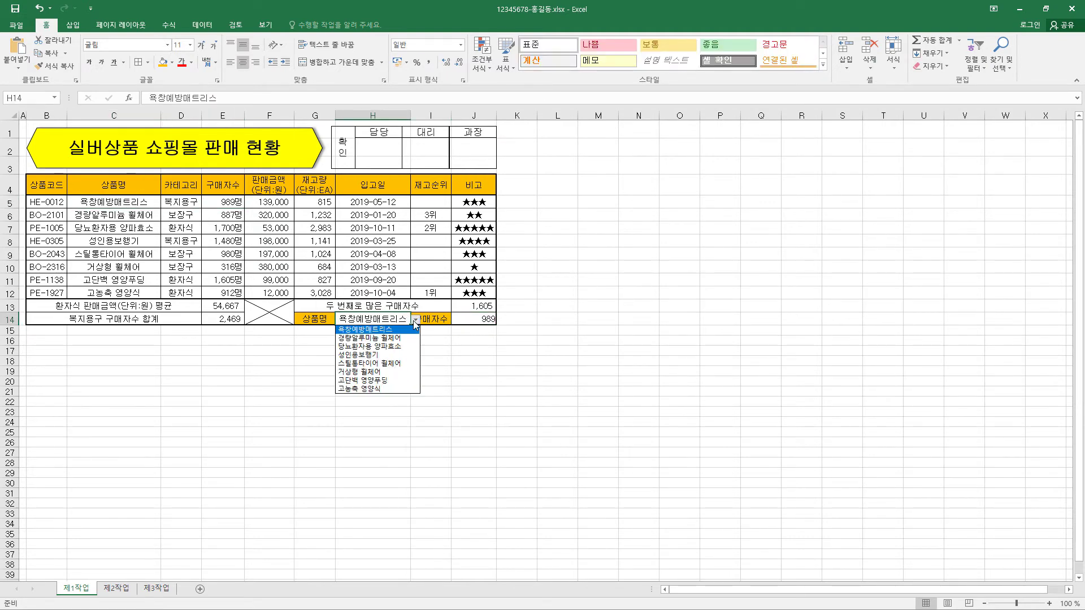
left_click(384, 390)
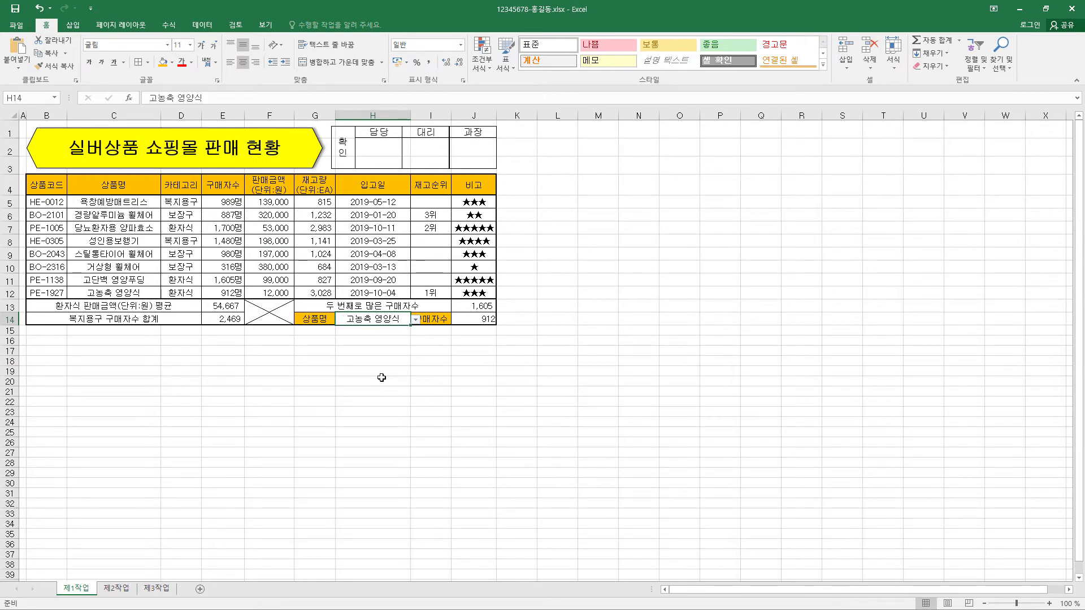
left_click(489, 320)
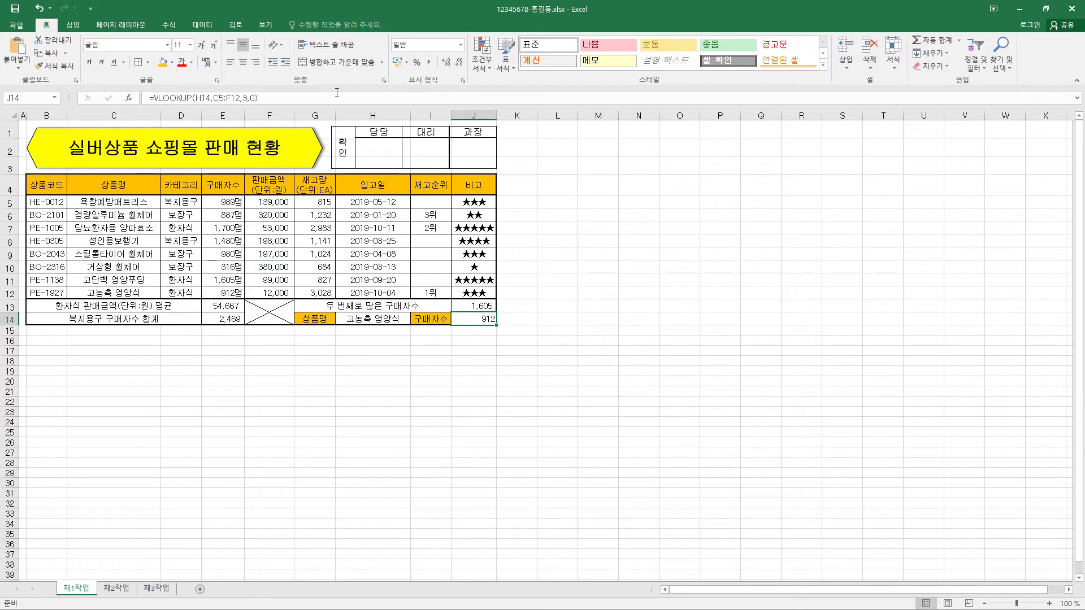
left_click(193, 98)
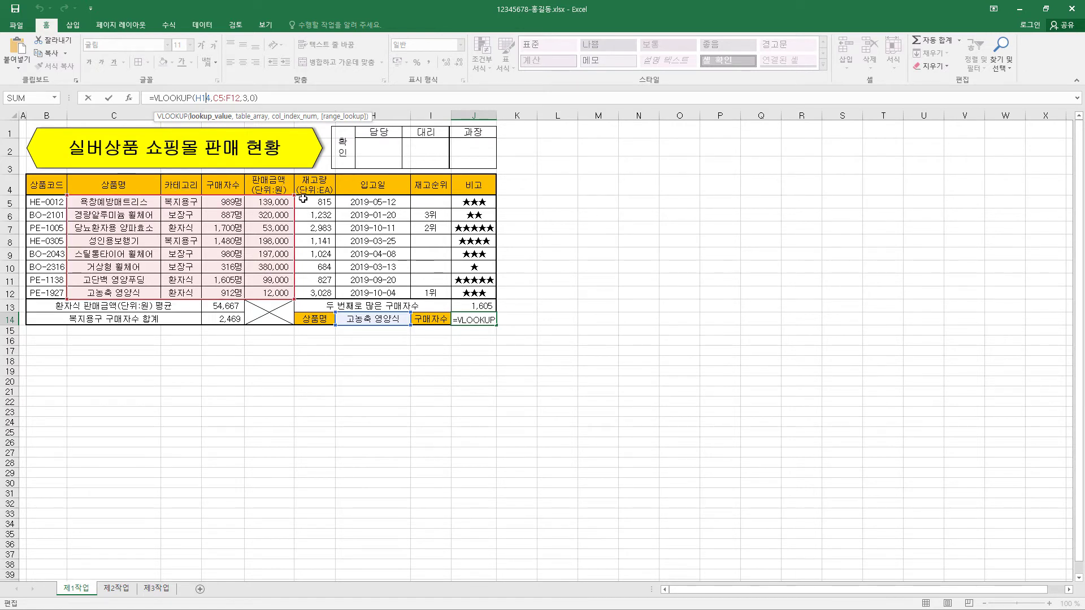
left_click(226, 98)
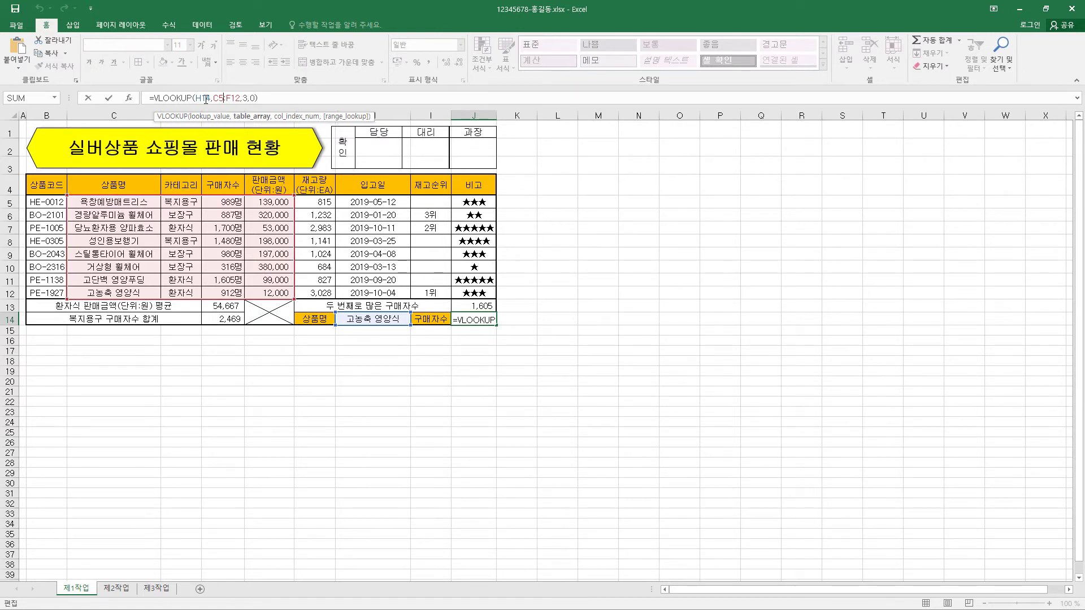
left_click(206, 98)
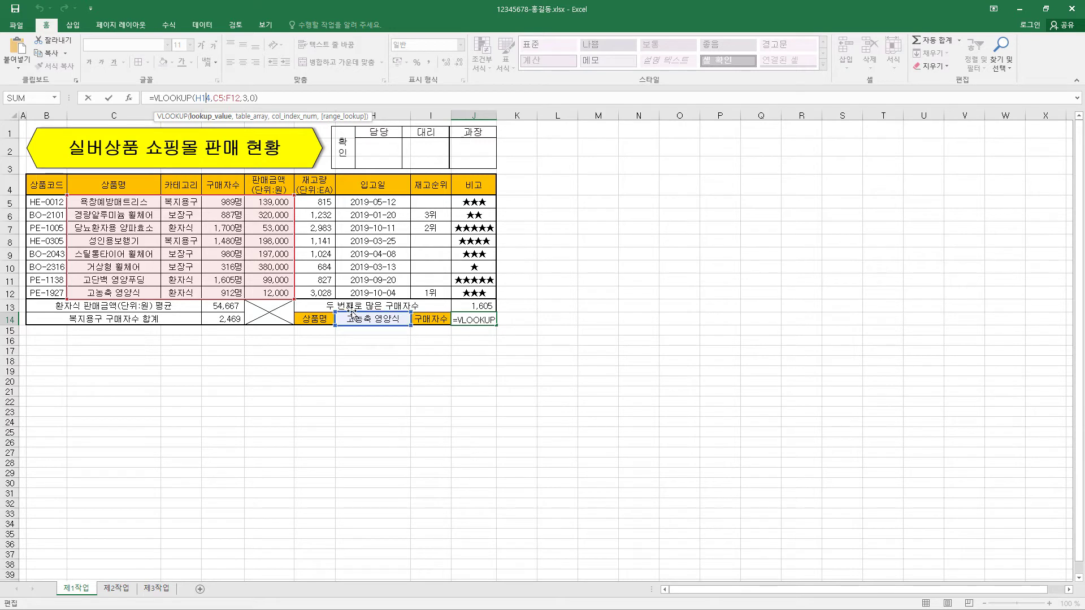
key("Right")
key("Right")
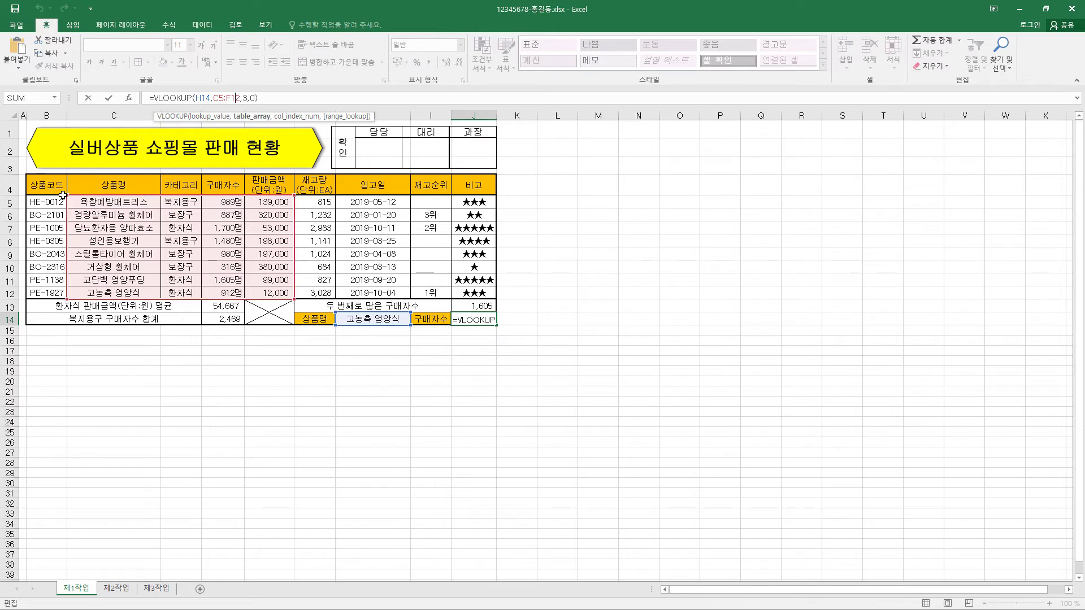
left_click(247, 97)
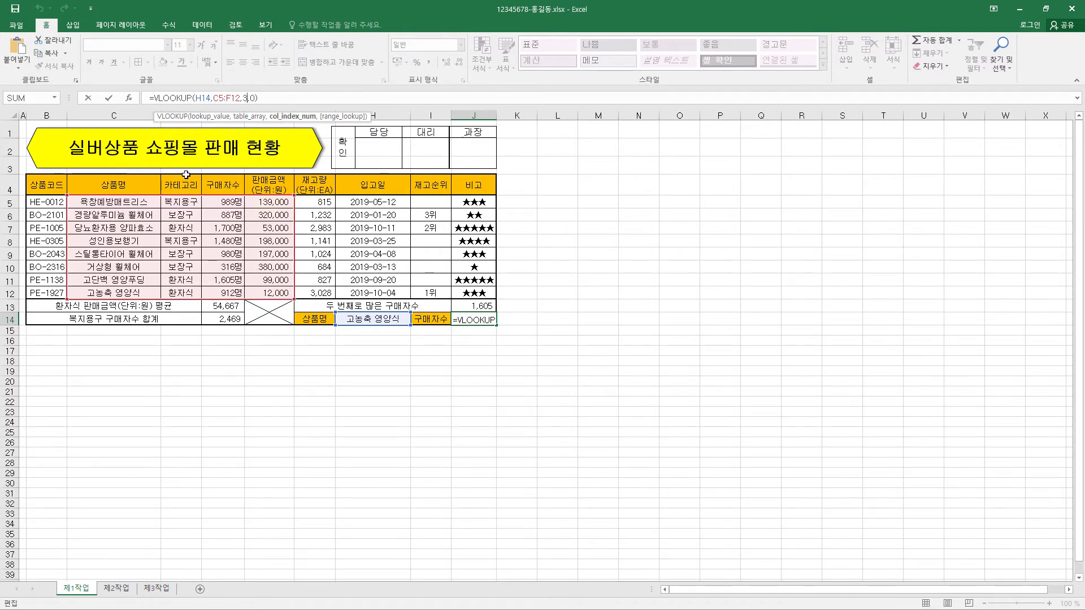
left_click(252, 98)
left_click(132, 99)
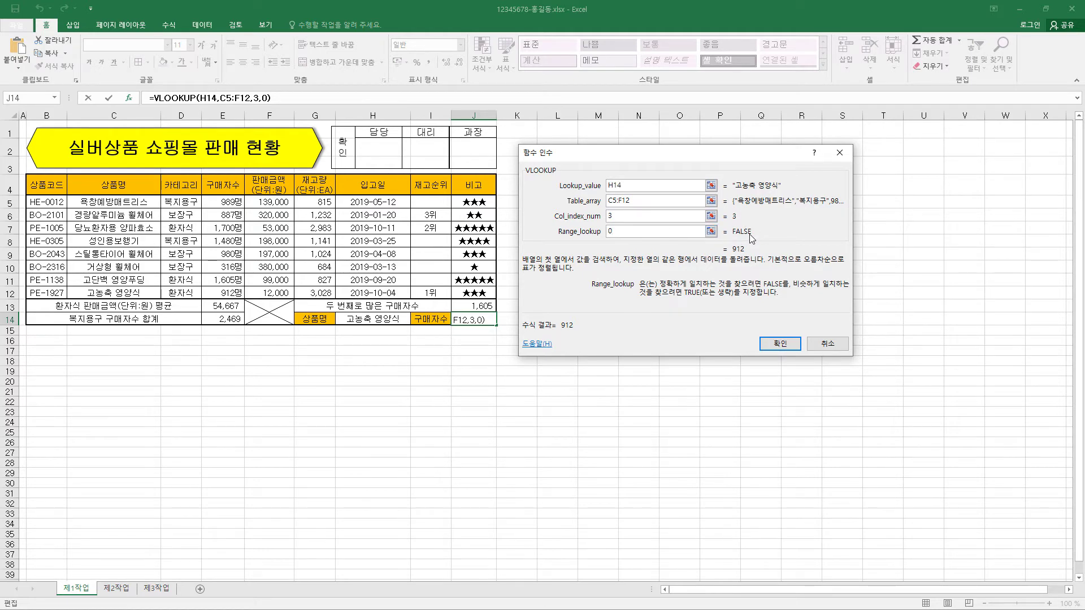
left_click(793, 345)
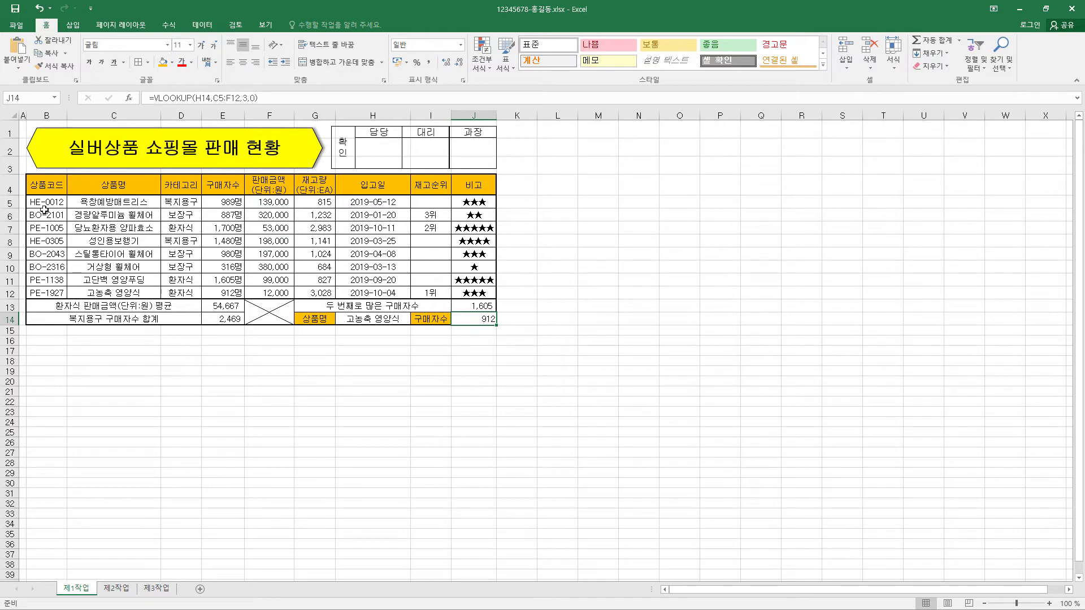
Start a new 'Use a formula to determine which cells to format' rule for B5:J12
left_click_drag(41, 203, 475, 290)
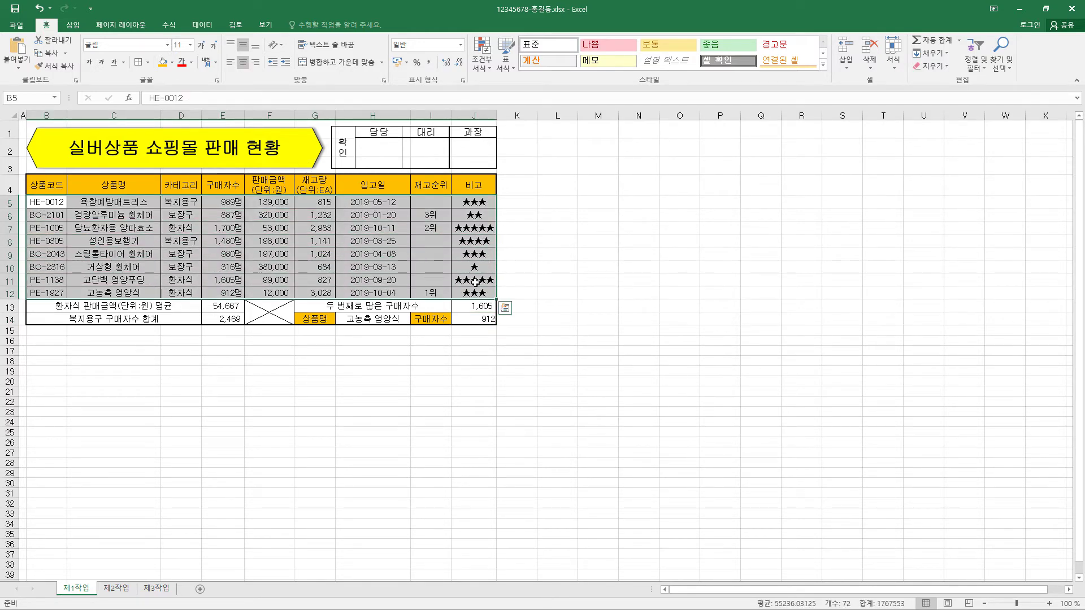
left_click(487, 65)
left_click(512, 208)
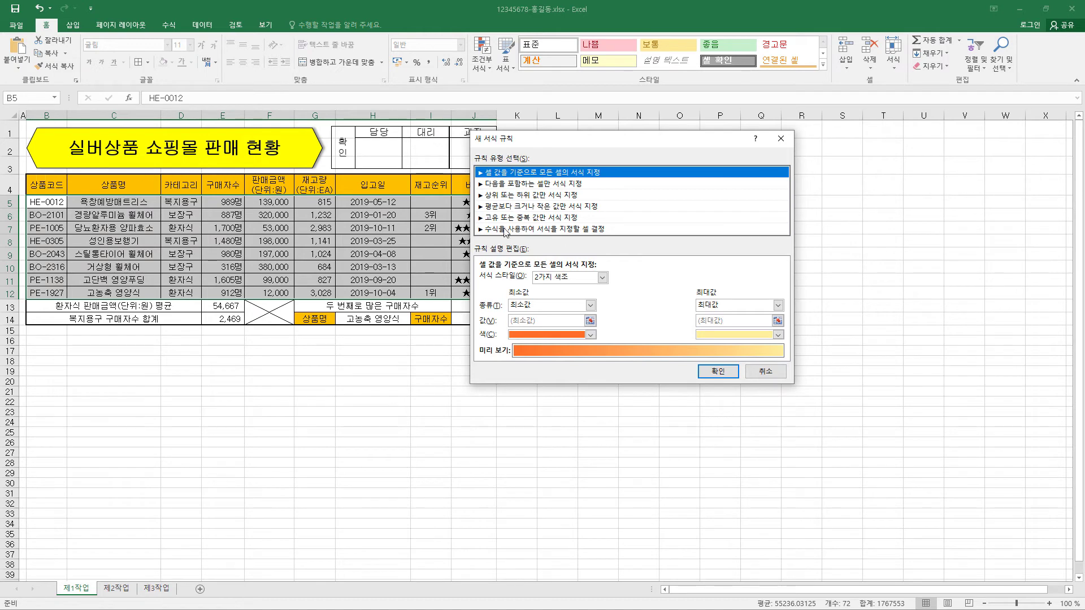
left_click(508, 229)
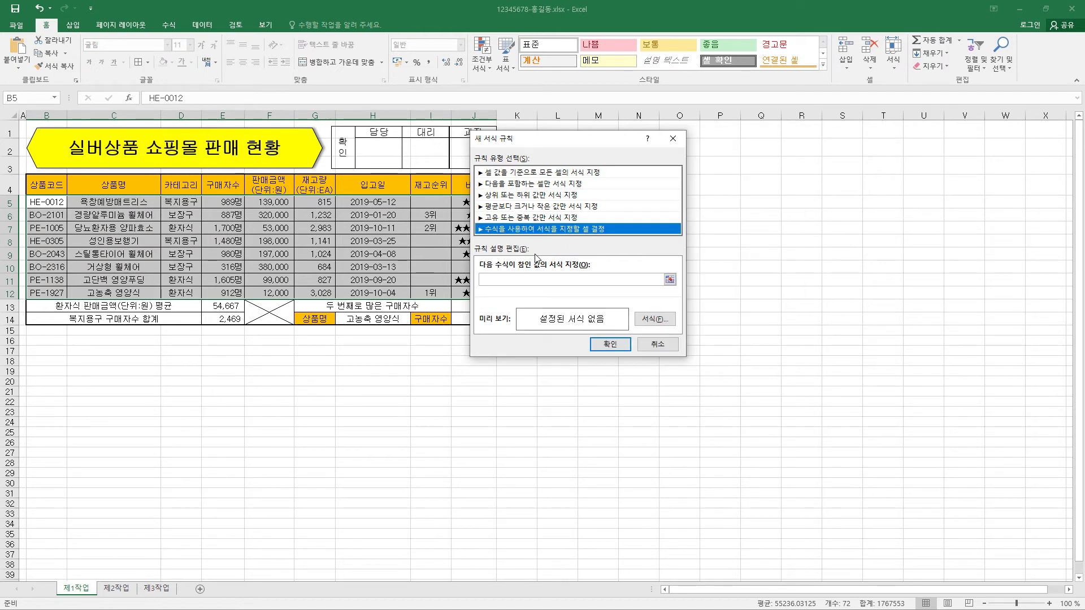
left_click(510, 280)
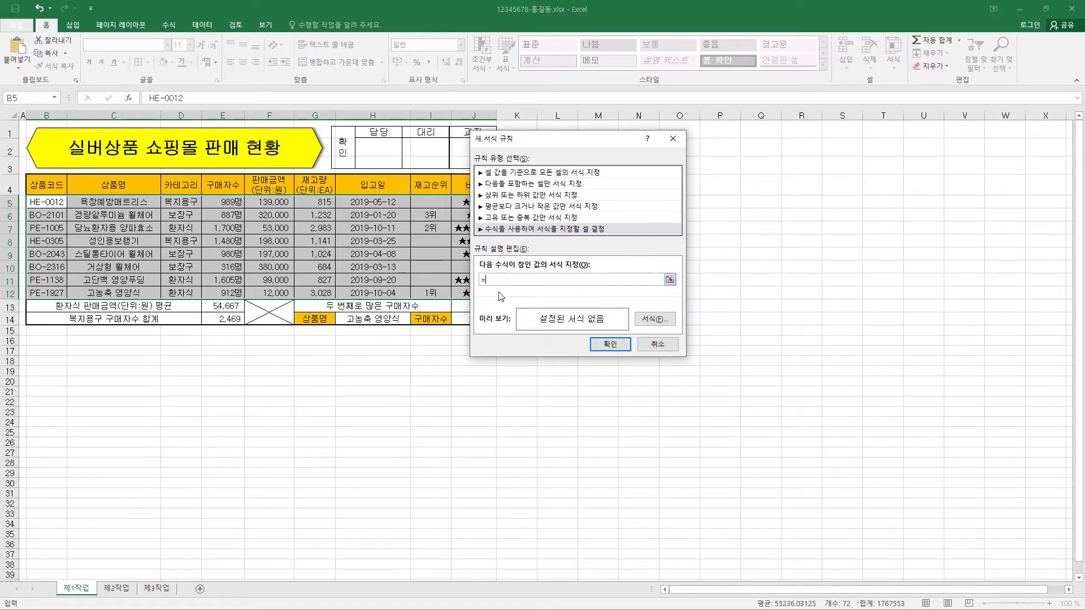
Enter the rule formula =$E5>=1000, with the column fixed and the row relative
type("E5")
double_click(511, 280)
key("BackSpace")
left_click(231, 203)
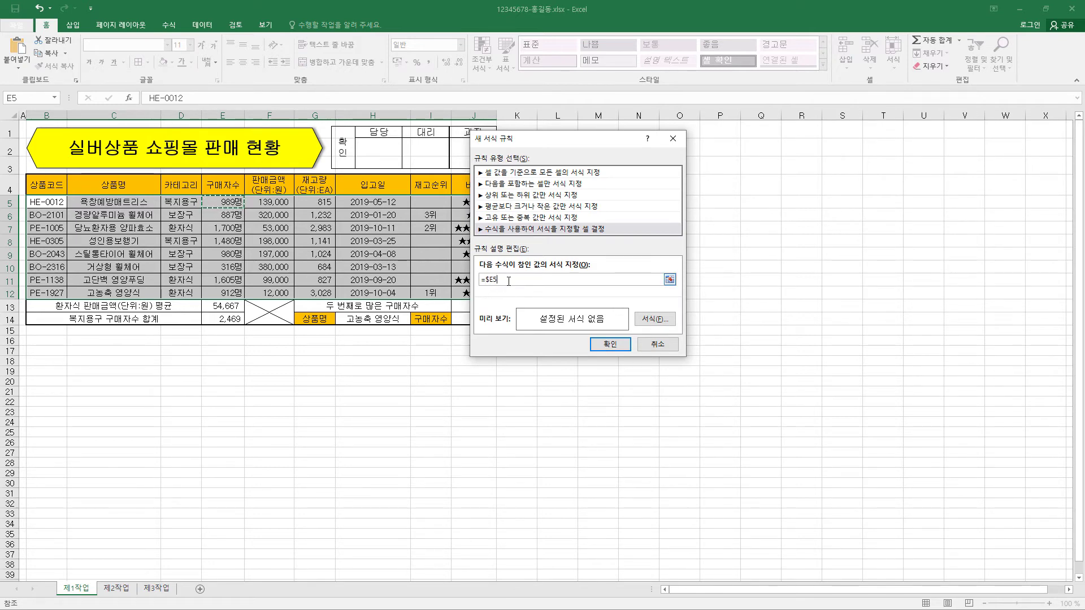
key("F4")
key("F4")
key("F2")
type(">=1000")
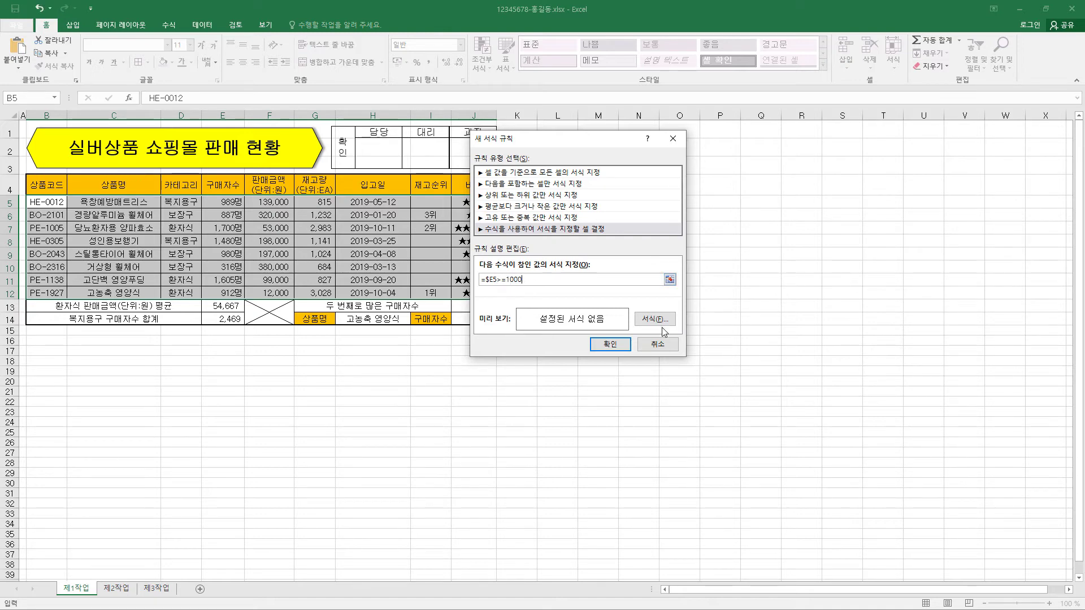
Format matching rows in bold blue, apply the rule, and check row 7
left_click(655, 319)
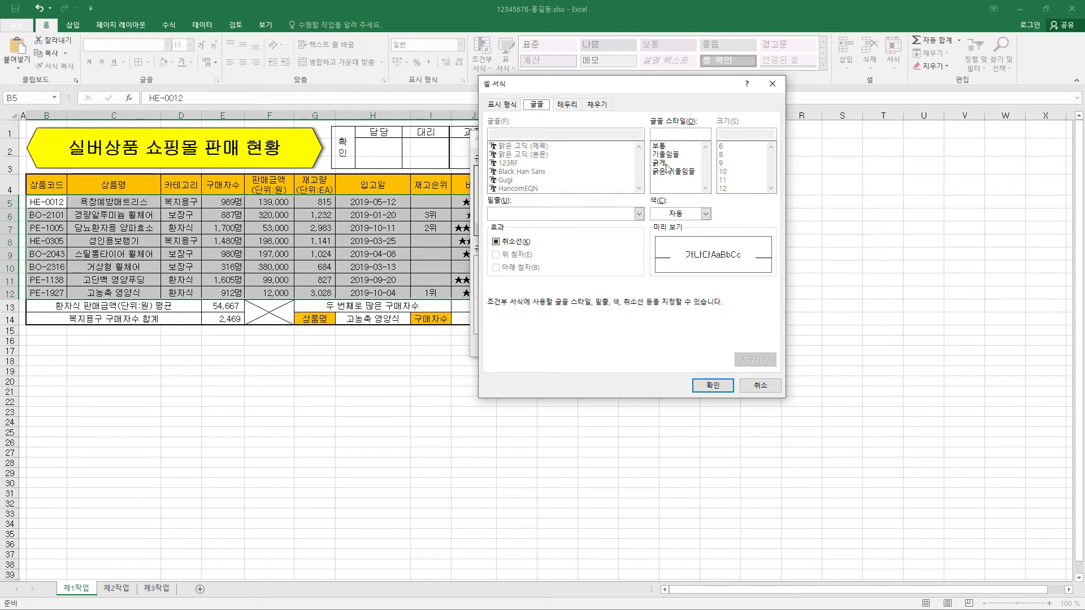
left_click(667, 163)
left_click(706, 215)
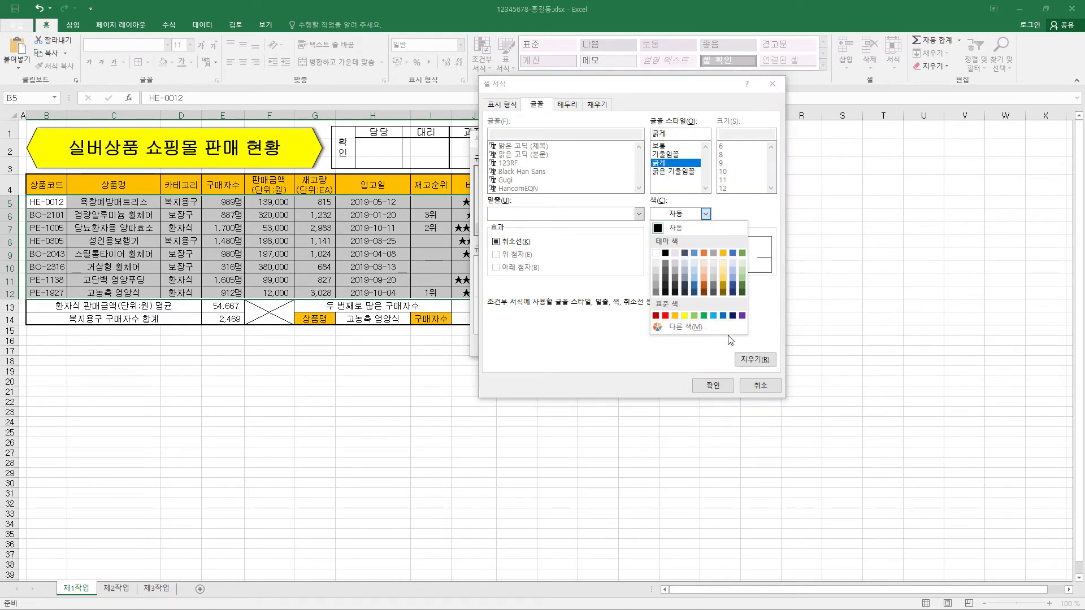
left_click(723, 315)
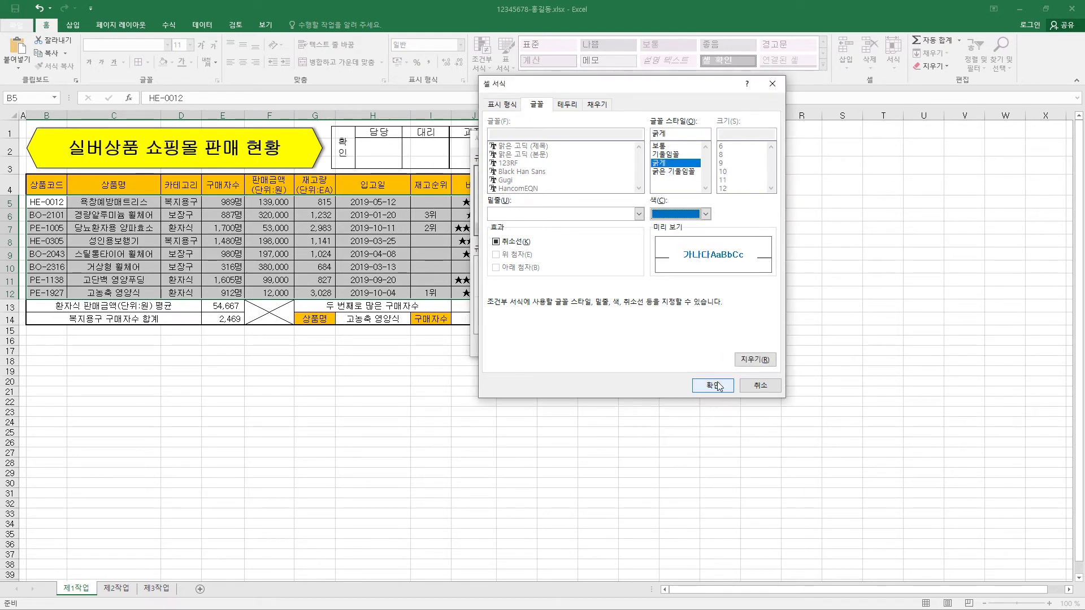
left_click(714, 385)
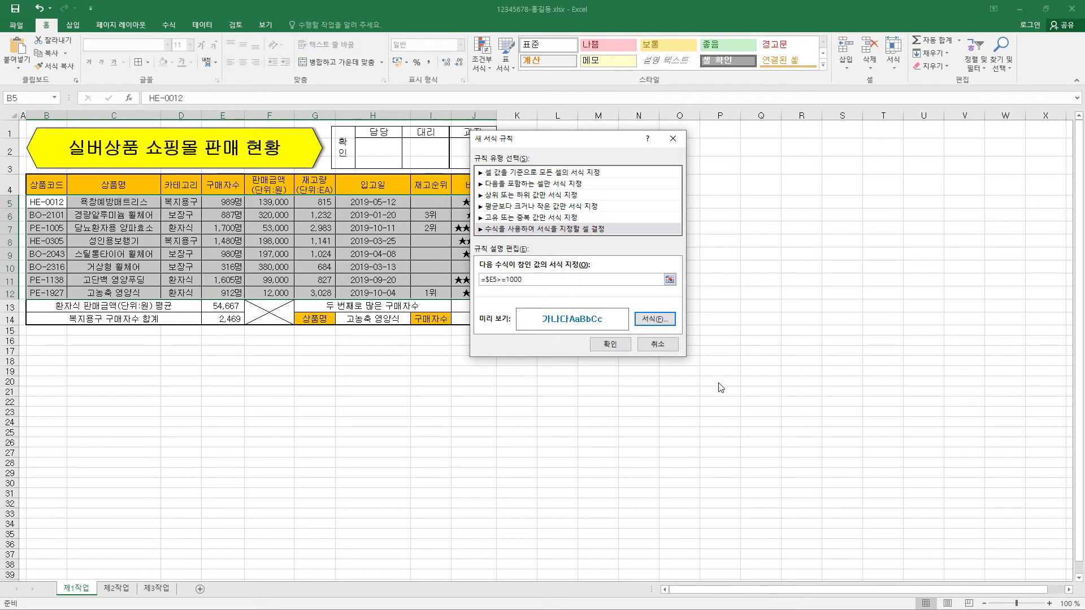
left_click(611, 345)
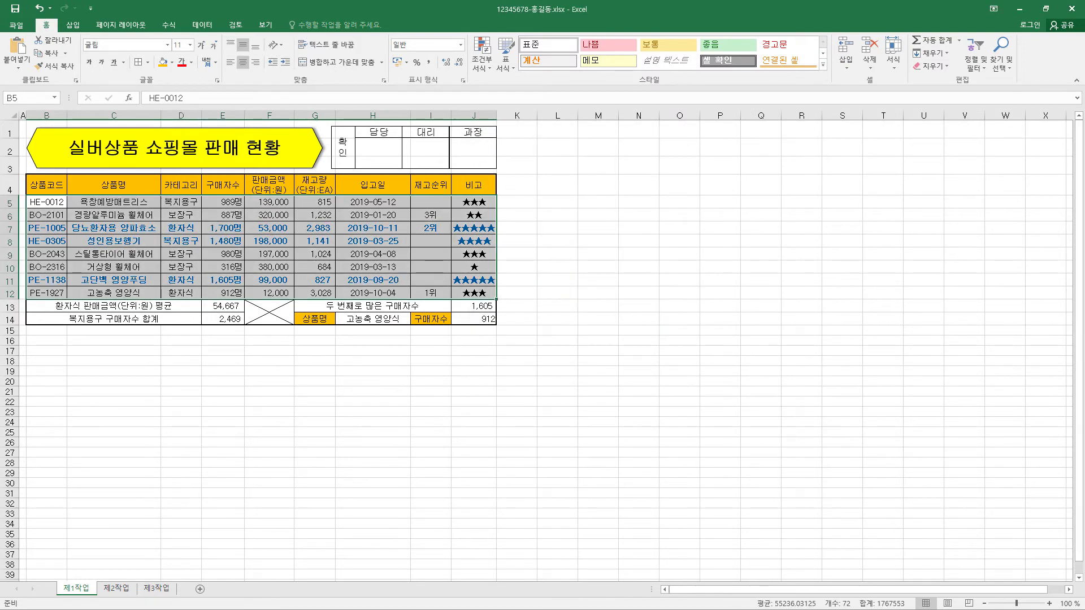
left_click(14, 228)
Check the formatting of rows 8 and 11 and J7's star formula, then cancel the pending copy
left_click(11, 241)
left_click(9, 279)
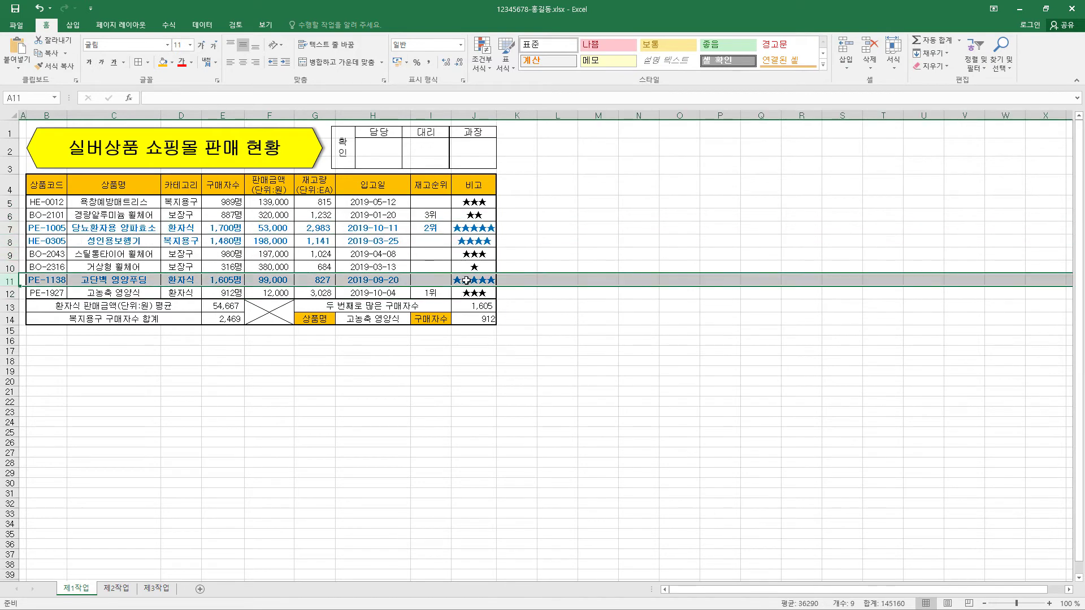
left_click(477, 230)
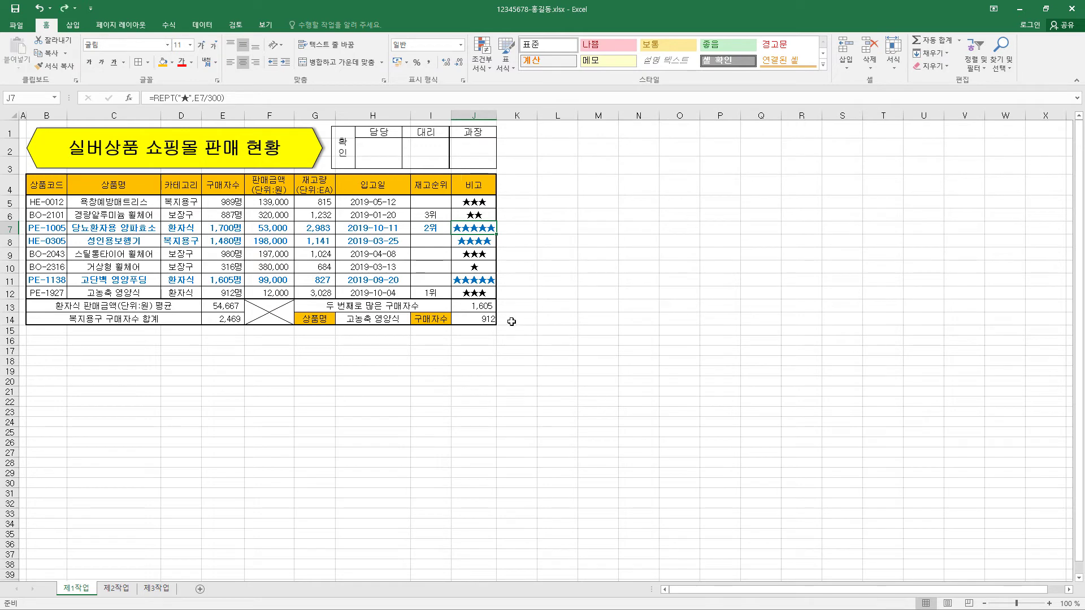
key("ctrl+z")
Paste B4:H12 into B2 of 제2작업 keeping source column widths, then select B11:G11
left_click_drag(56, 185, 384, 294)
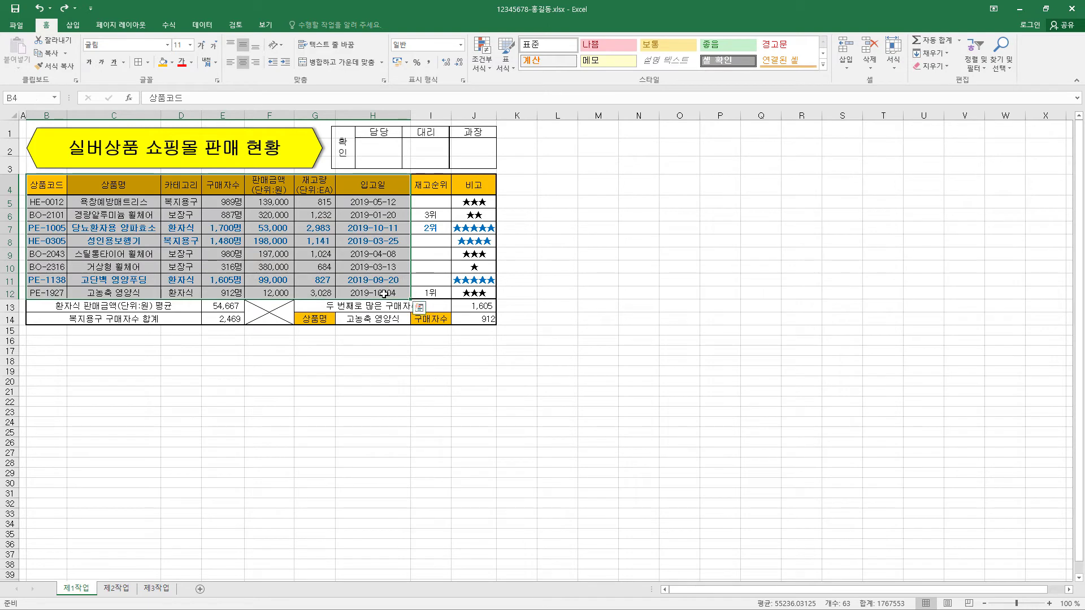
key("ctrl+c")
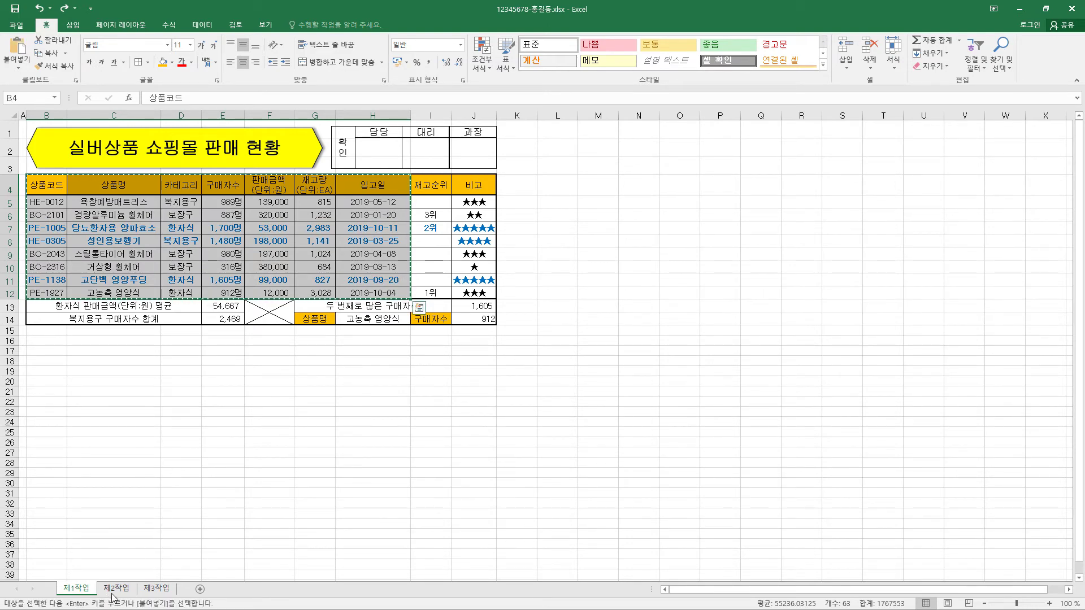
left_click(117, 588)
left_click(47, 137)
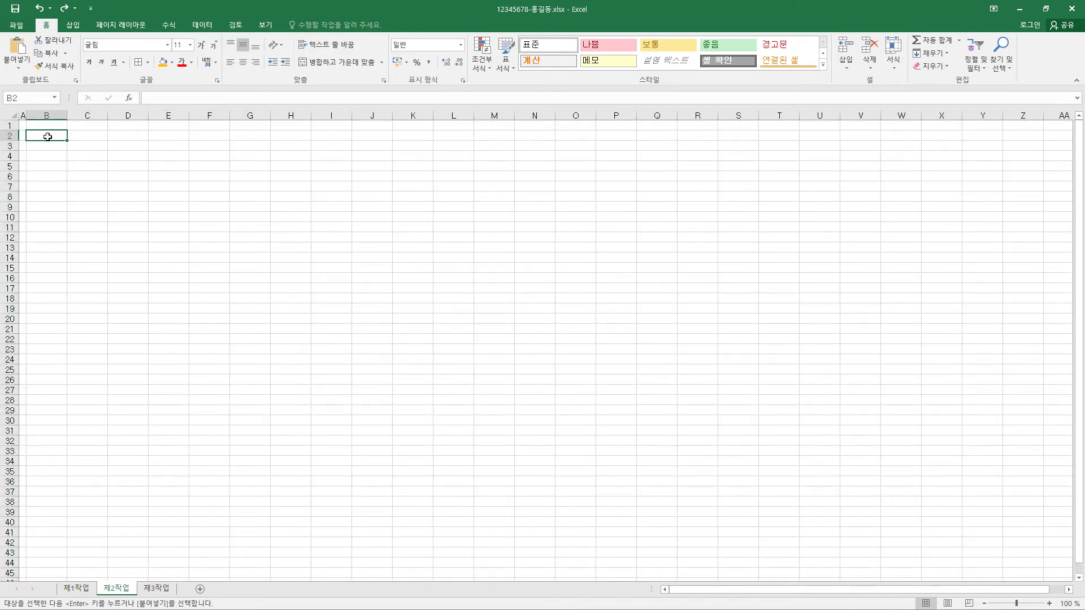
left_click(23, 69)
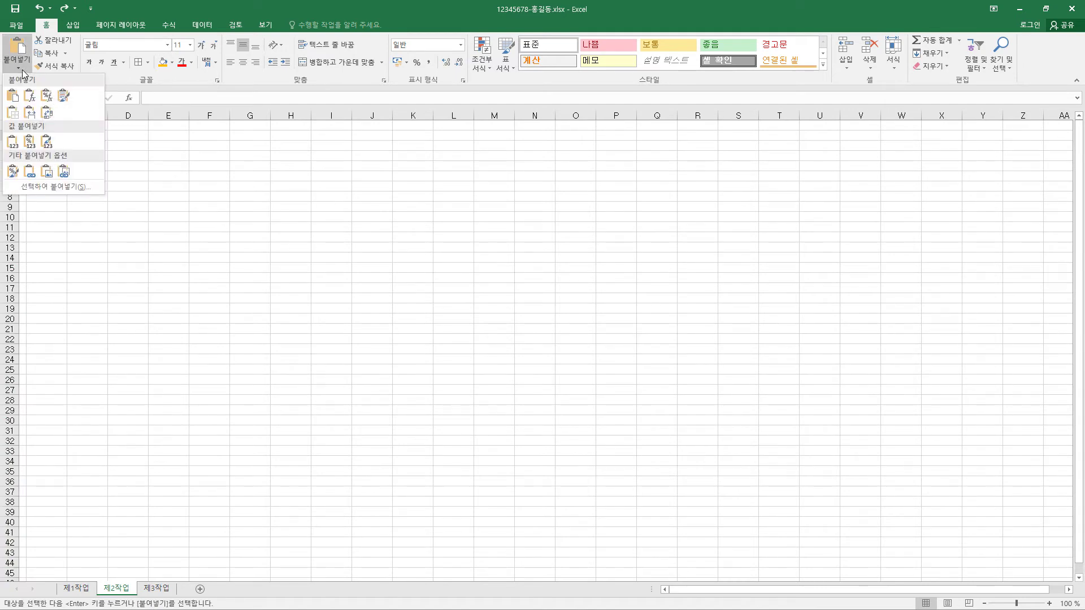
left_click(30, 117)
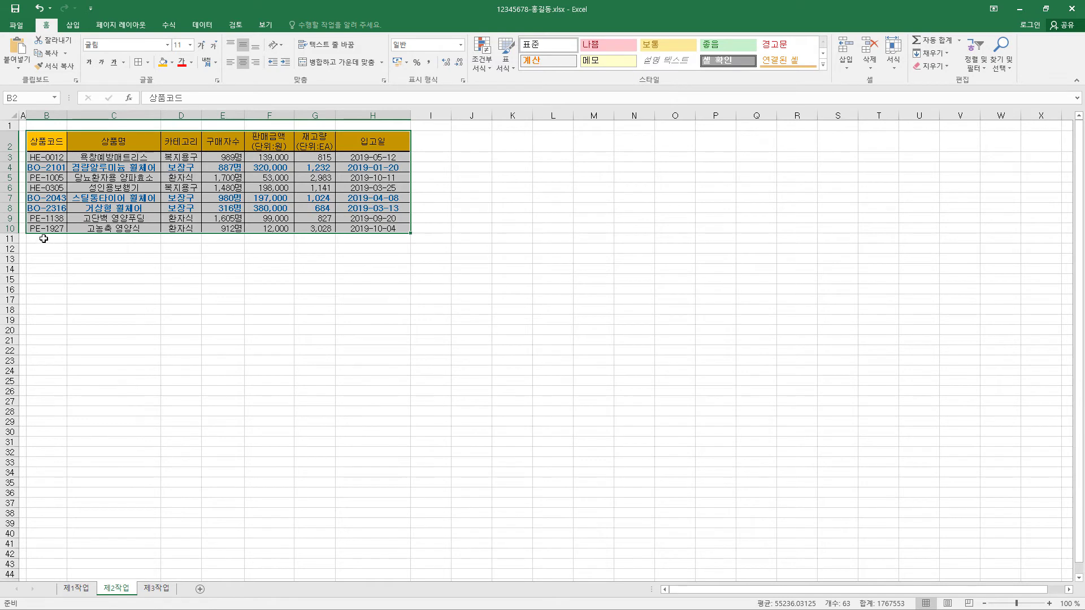
left_click_drag(43, 239, 310, 237)
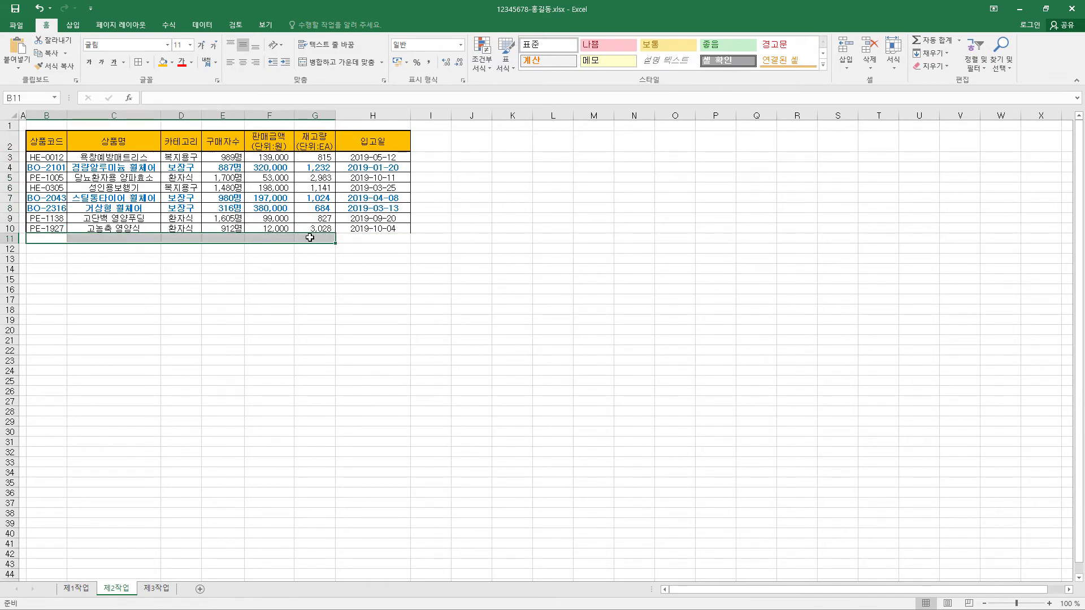
Merge B11:G11 holding 판매금액(단위:원)의 전체 평균, and enter =AVERAGE(F3:F10) in H11
left_click(337, 62)
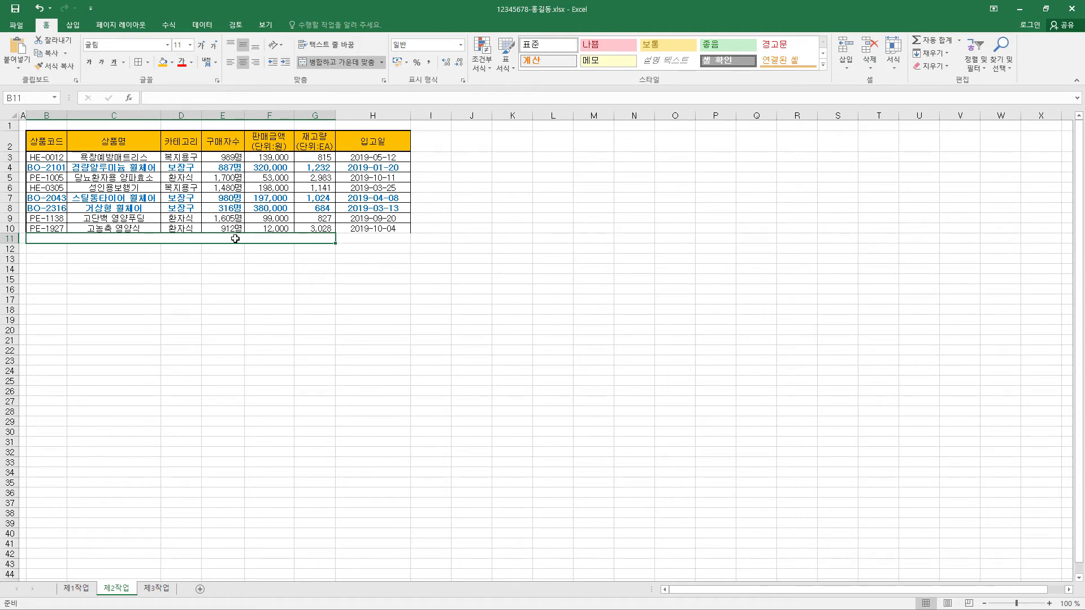
key("ctrl+v")
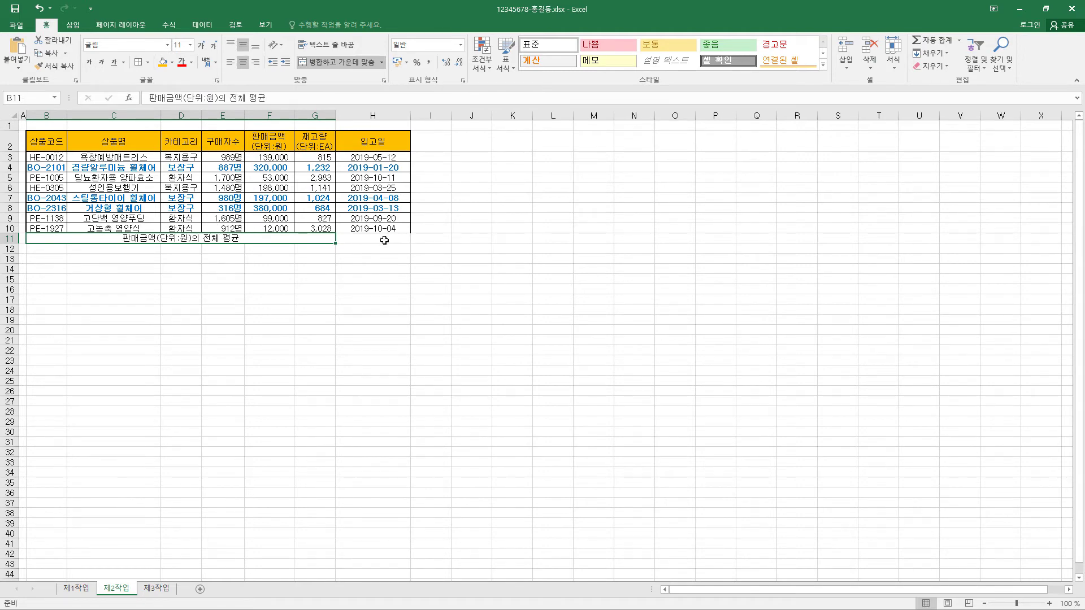
left_click(384, 240)
type("=")
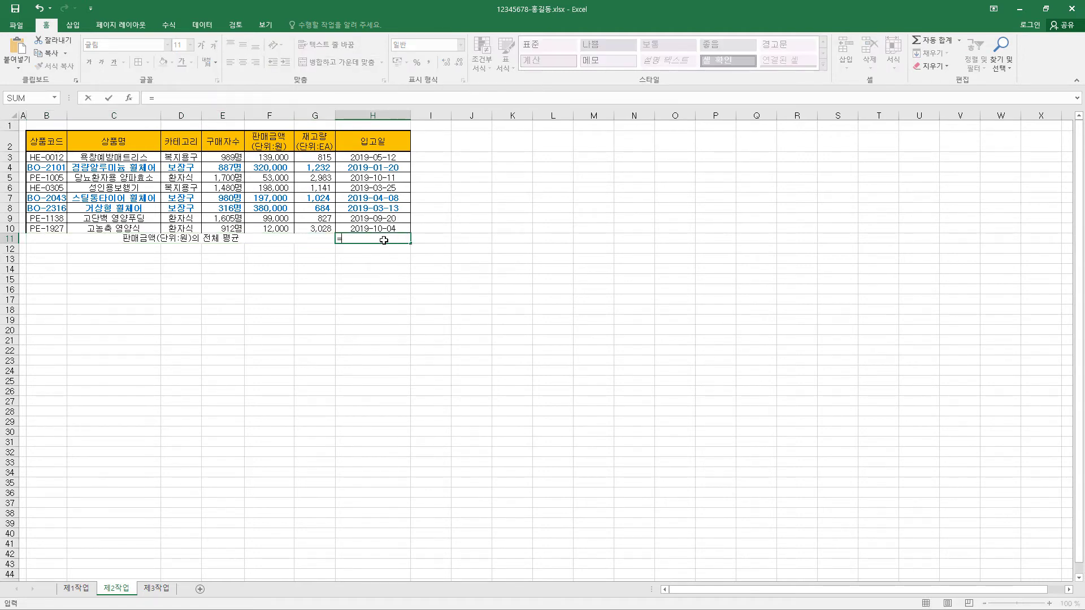
type("AVERAGE(F3:F10)")
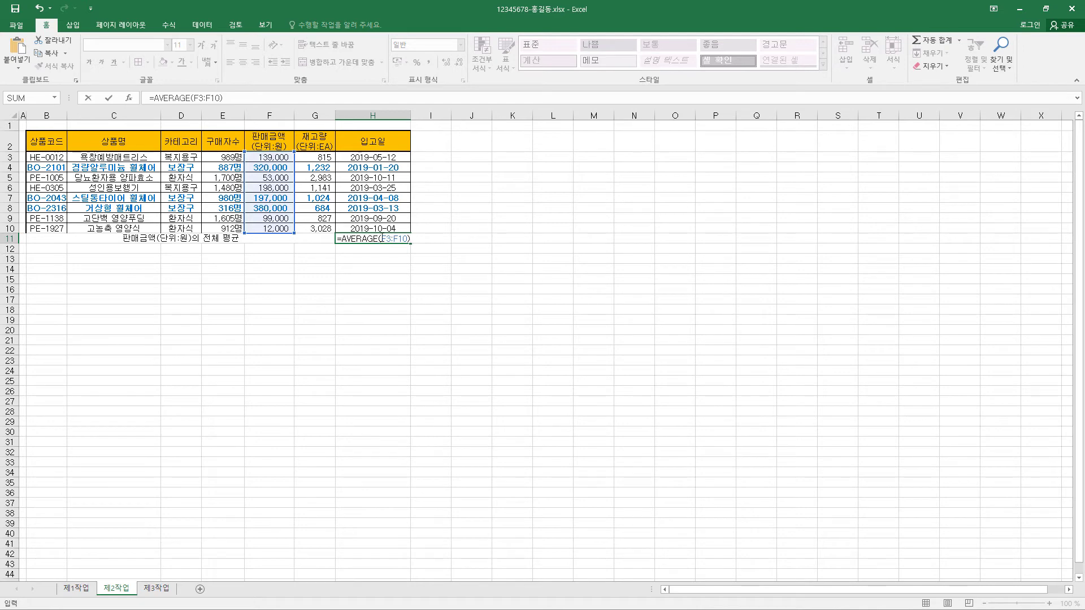
left_click_drag(382, 239, 409, 238)
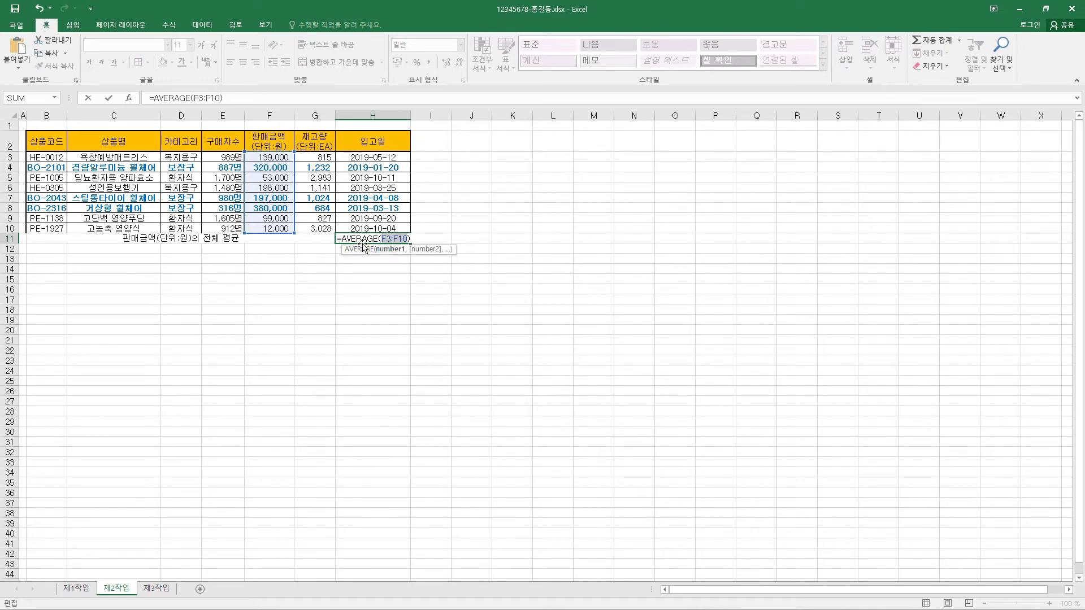
left_click(366, 241)
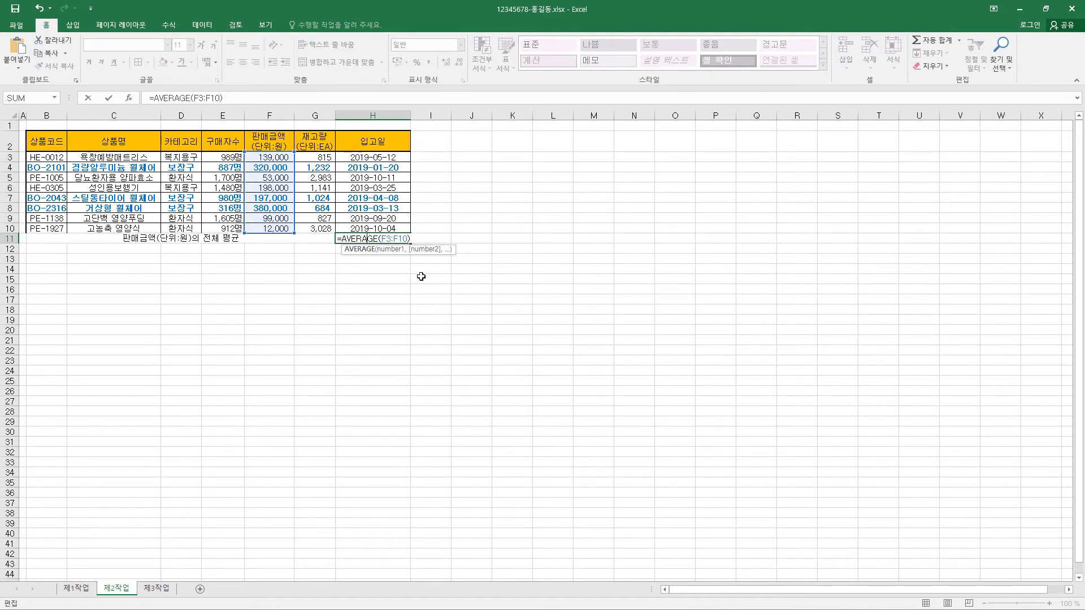
key("Return")
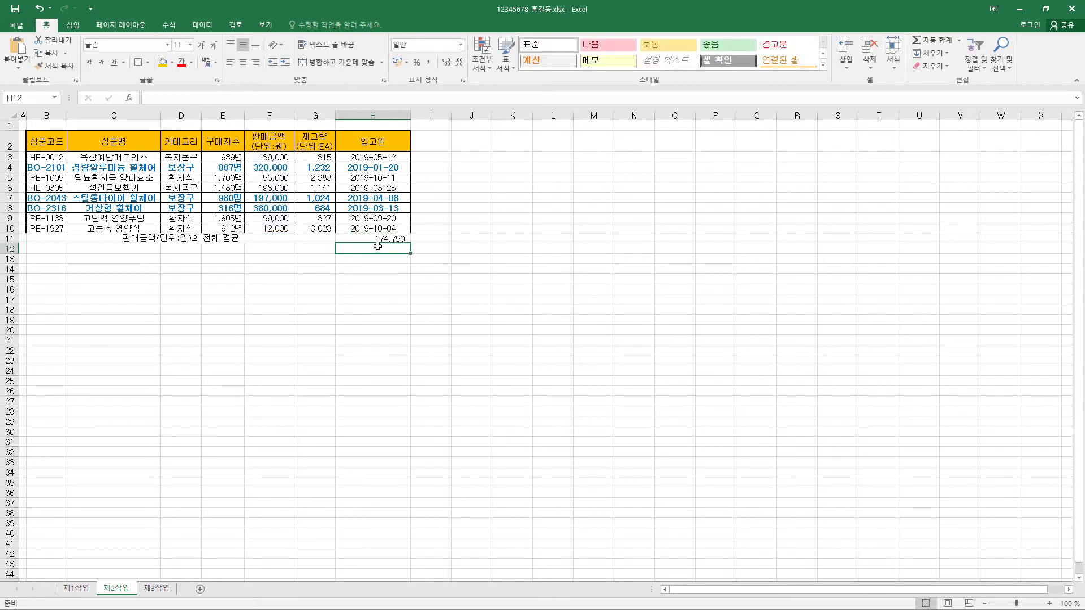
left_click(394, 239)
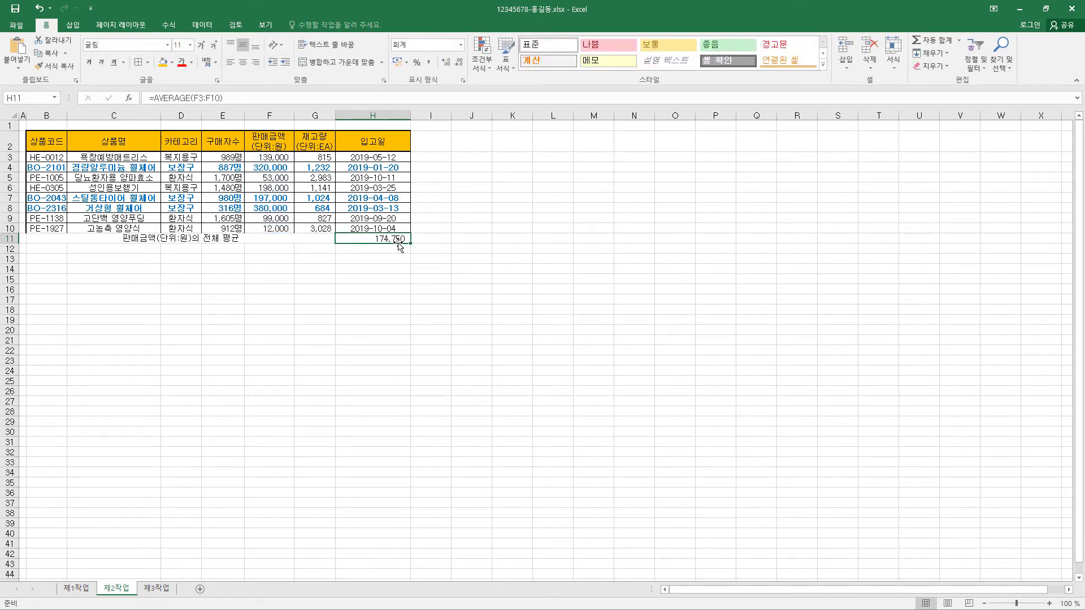
Give H11 accounting number format, keep the label centred, and add All Borders to B11:H11
key("ctrl+1")
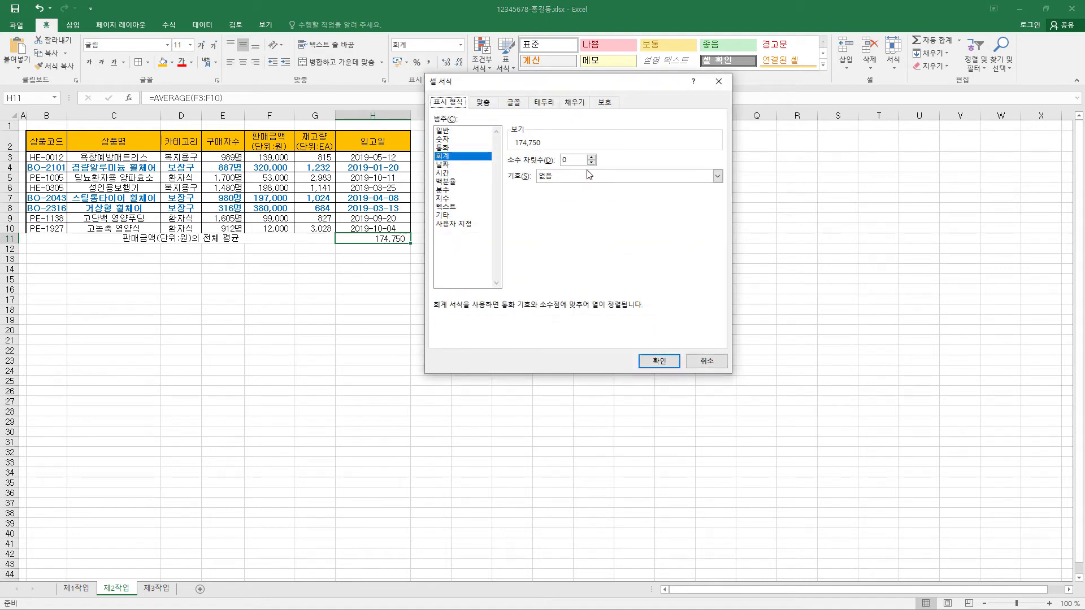
left_click(659, 361)
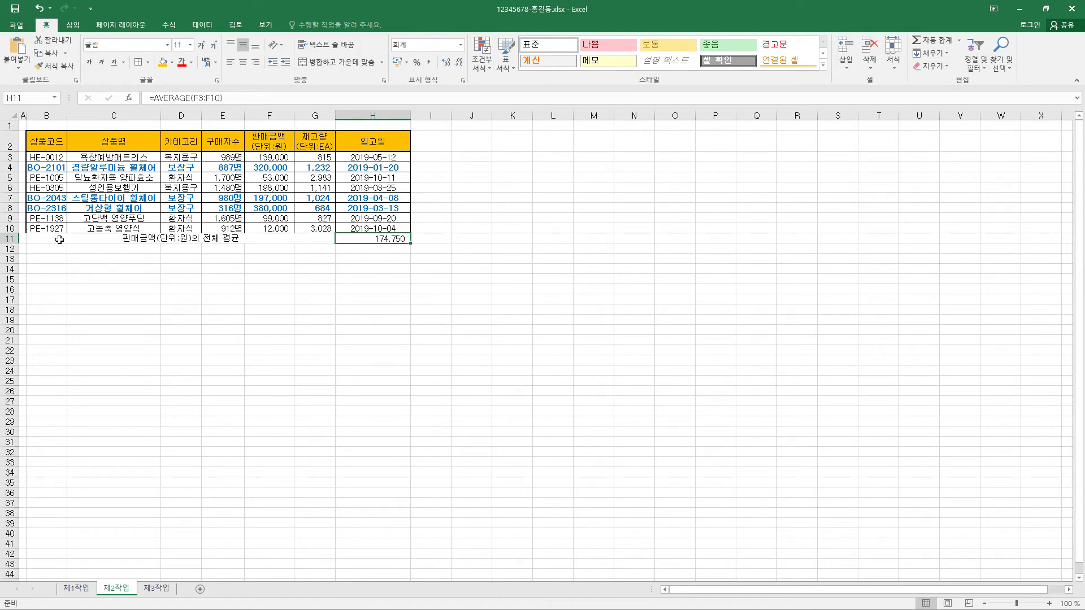
left_click_drag(60, 239, 376, 235)
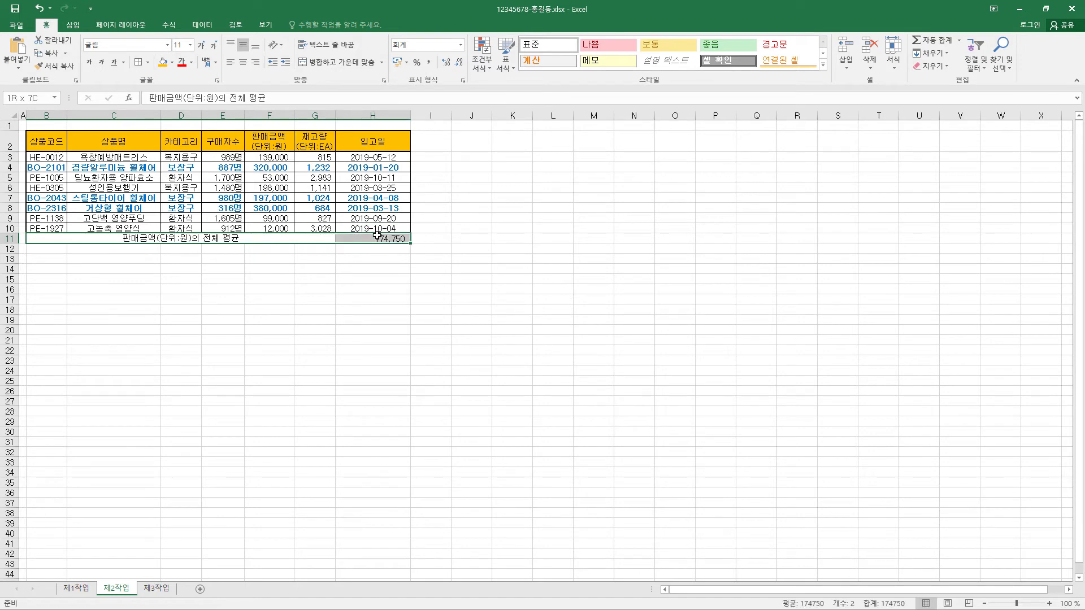
left_click(244, 63)
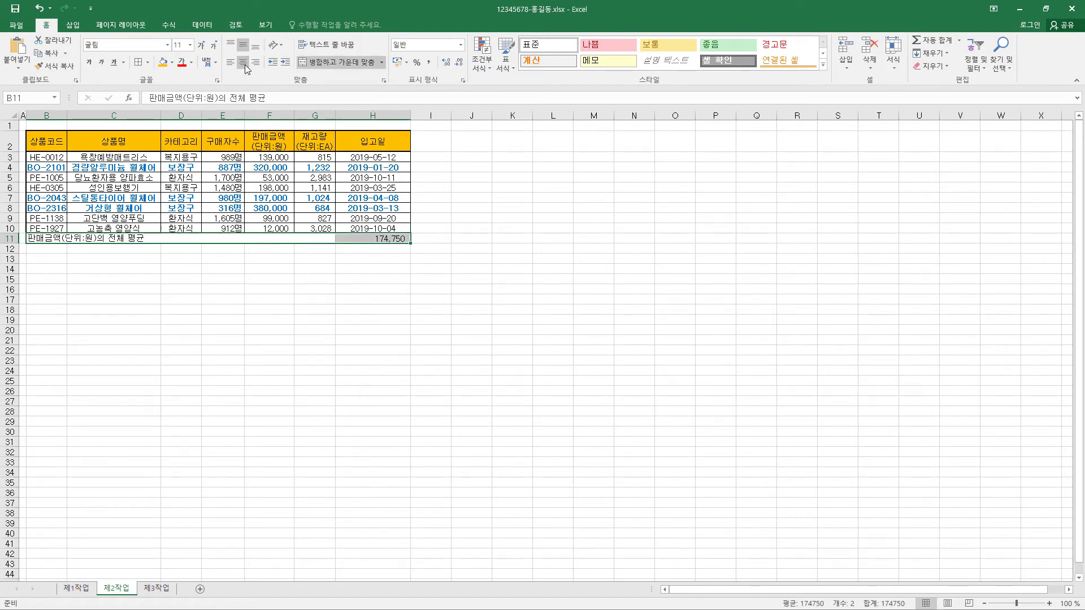
left_click(245, 62)
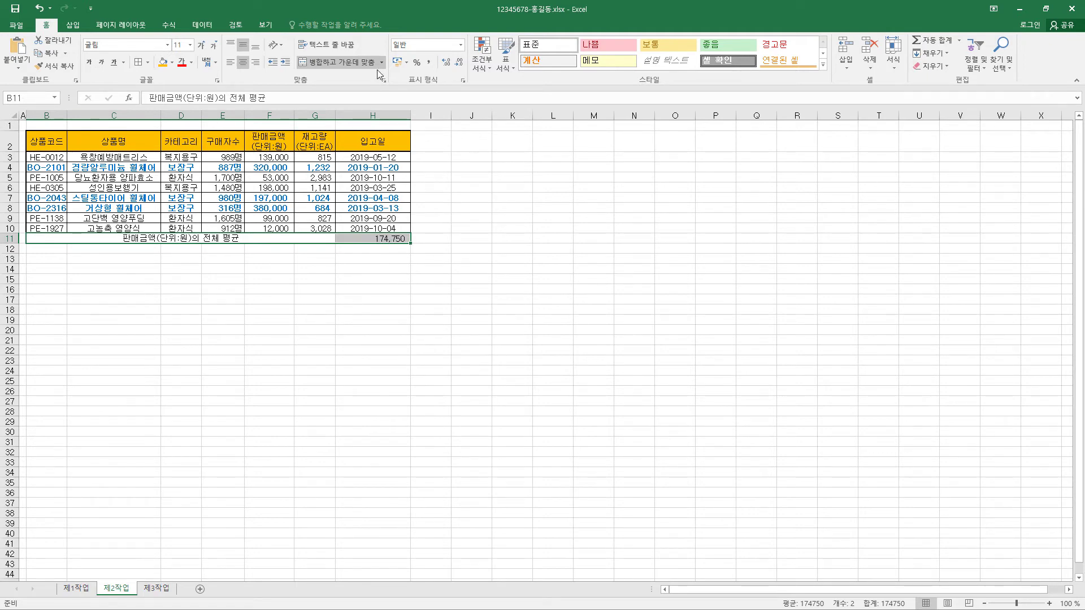
left_click(247, 63)
left_click(246, 63)
left_click(147, 63)
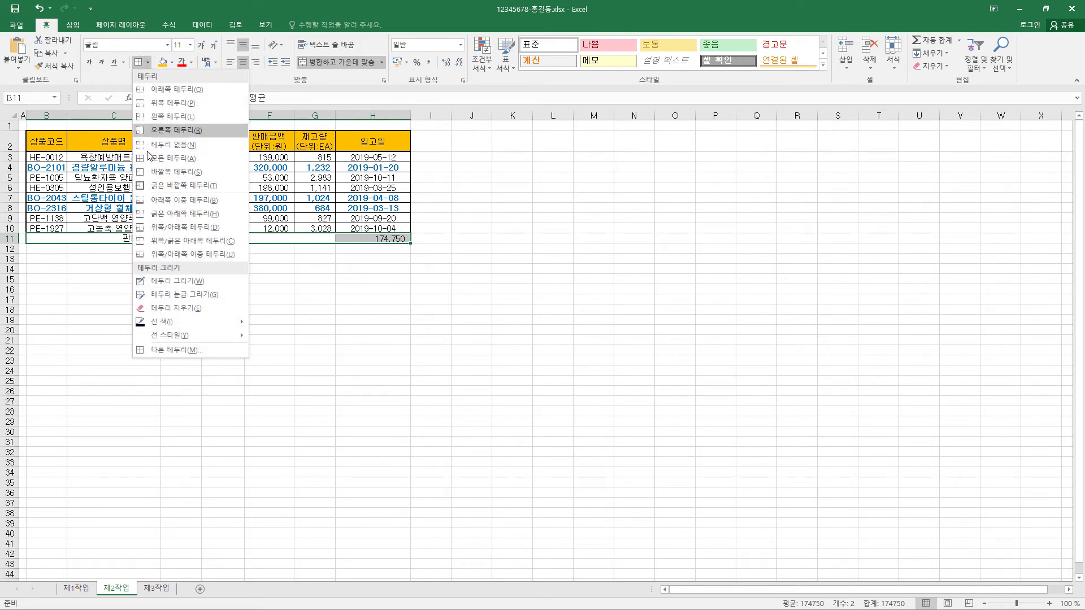
left_click(152, 162)
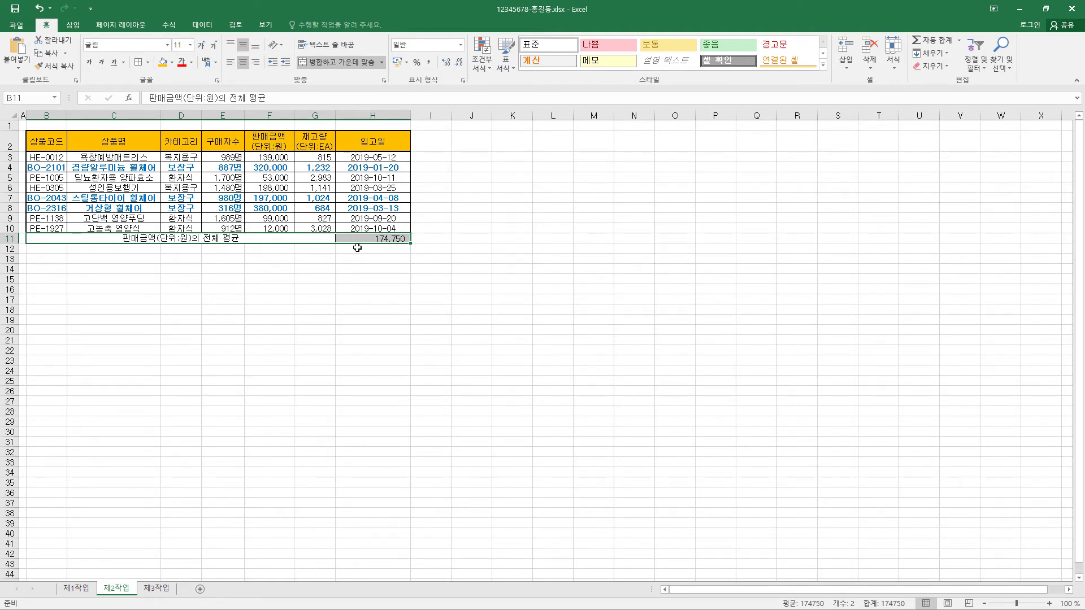
Goal Seek H11 to 175000 by changing F3, and keep the result
left_click(377, 239)
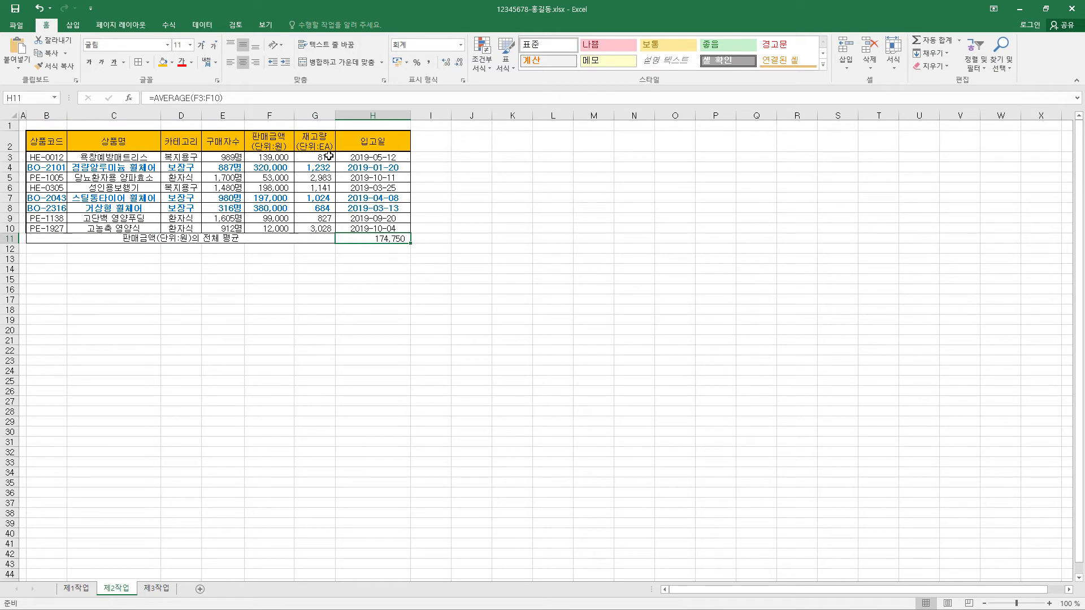
left_click(204, 25)
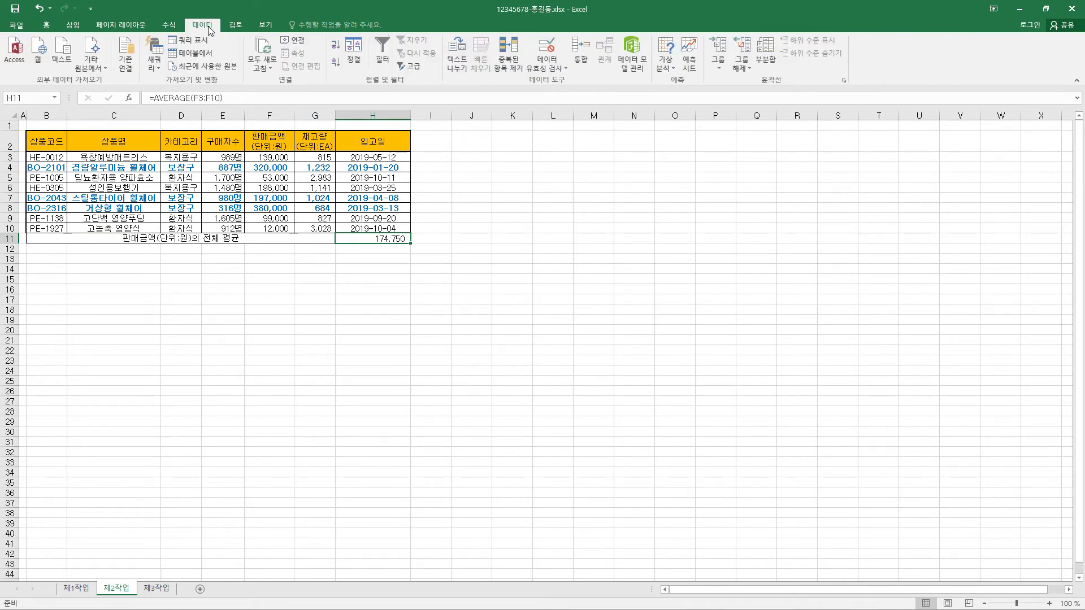
left_click(673, 68)
left_click(677, 93)
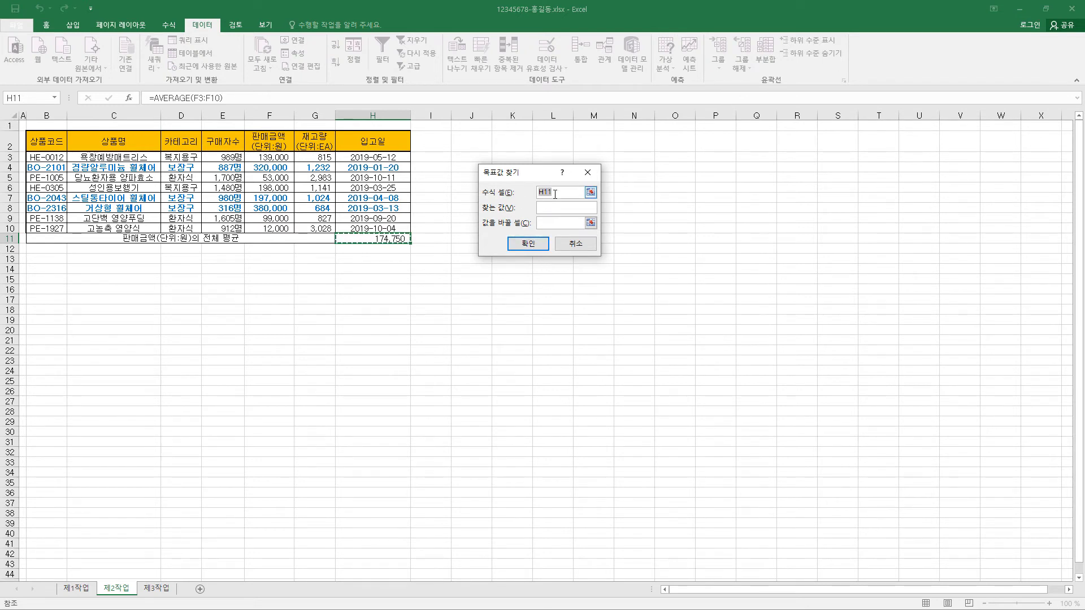
key("Tab")
left_click(546, 209)
type("175000")
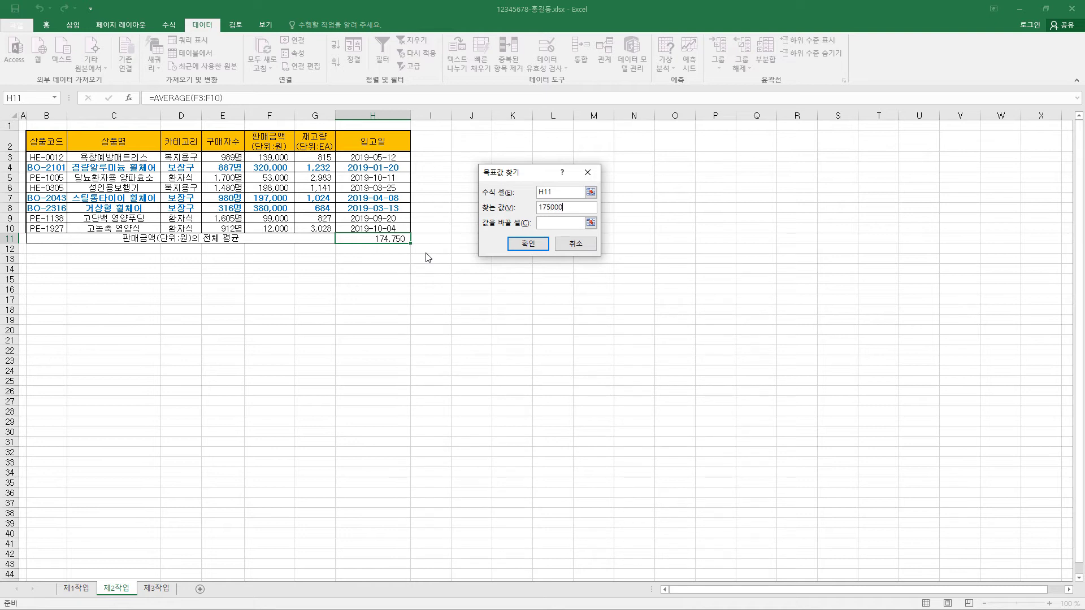
left_click(559, 224)
left_click(277, 157)
key("Return")
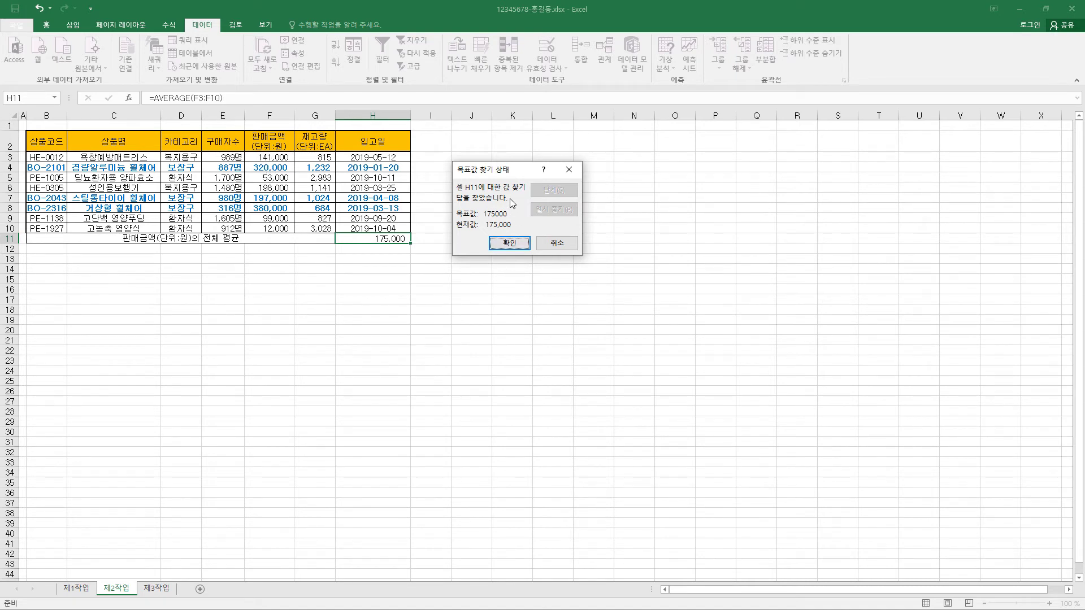
left_click(517, 248)
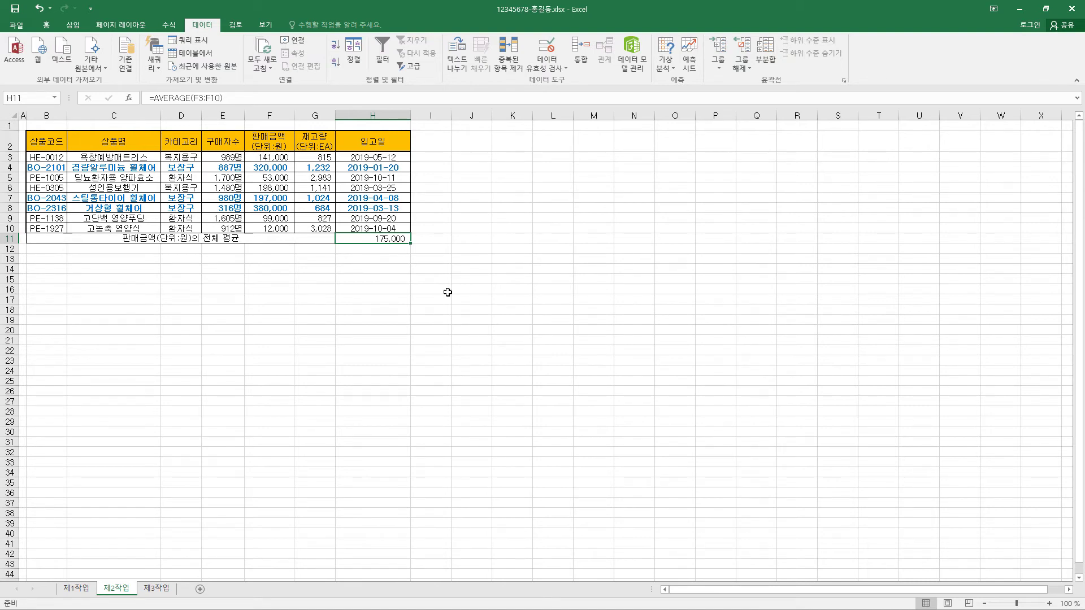
Copy the 카테고리 and 구매자수 headers from D2:E2 and select B14
left_click(179, 142)
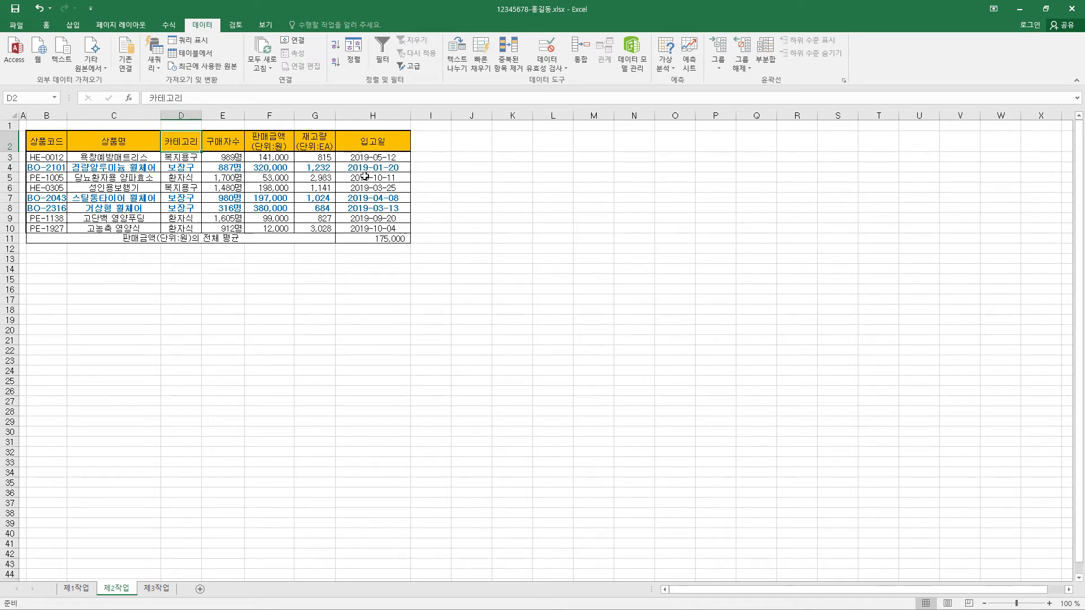
left_click(233, 142, "ctrl")
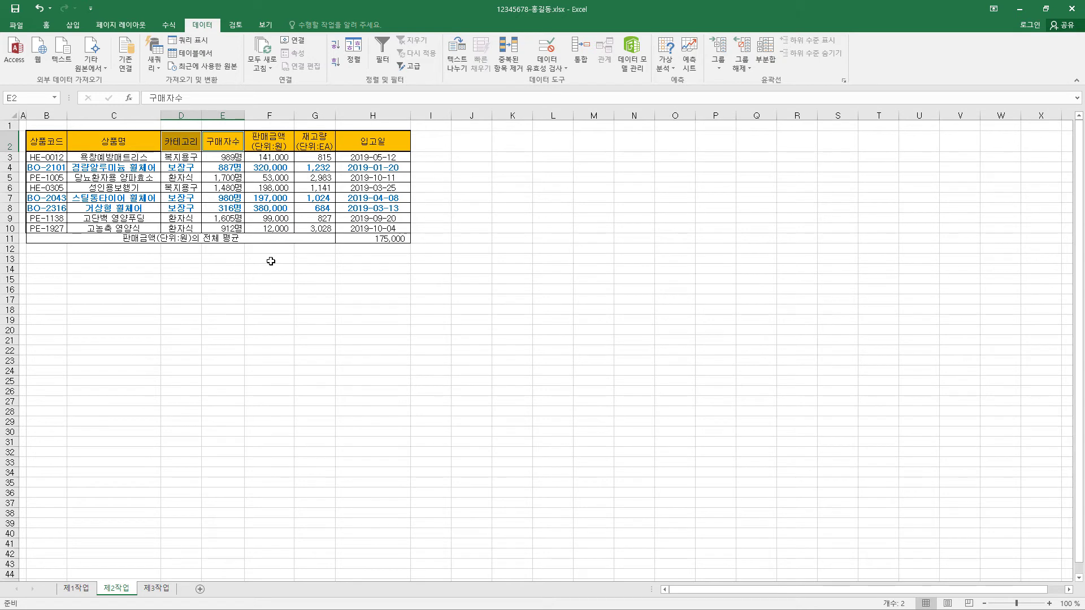
key("ctrl+c")
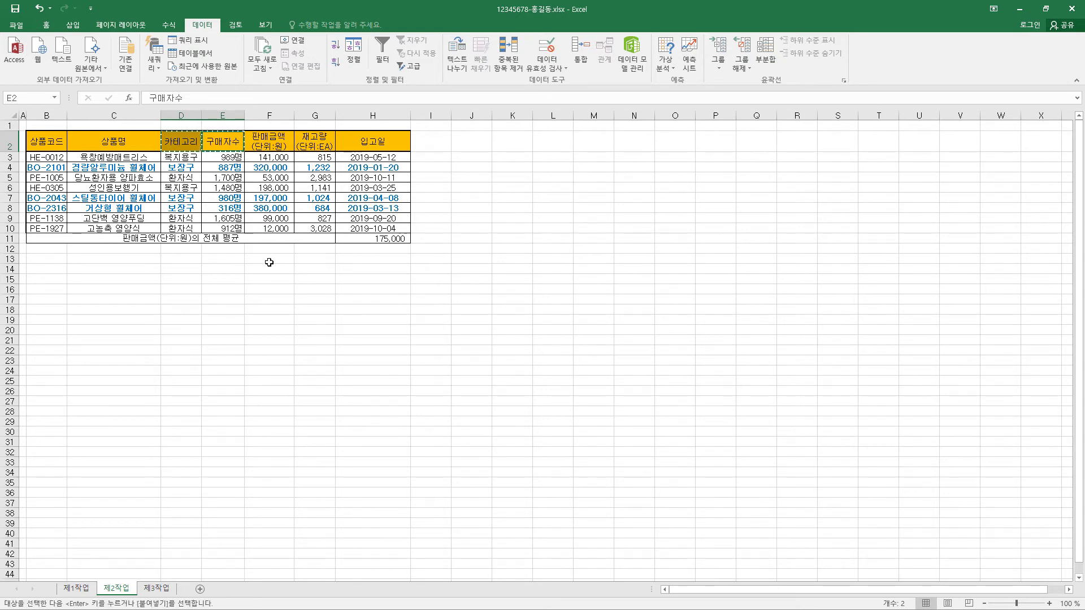
left_click(57, 266)
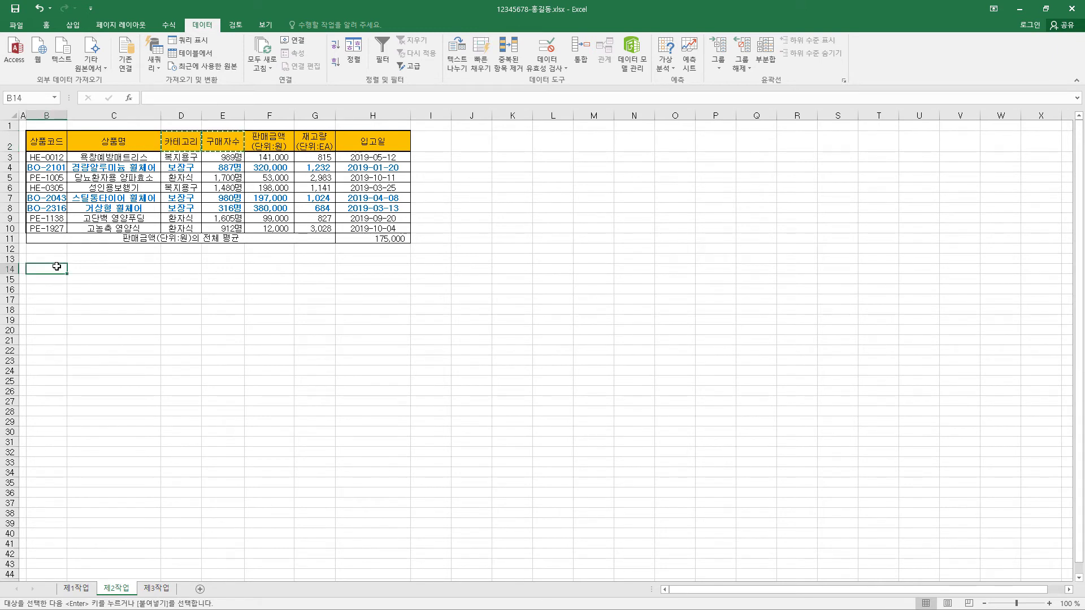
Paste the headers into B14:C14 and enter 복지용구 in B15
key("ctrl+v")
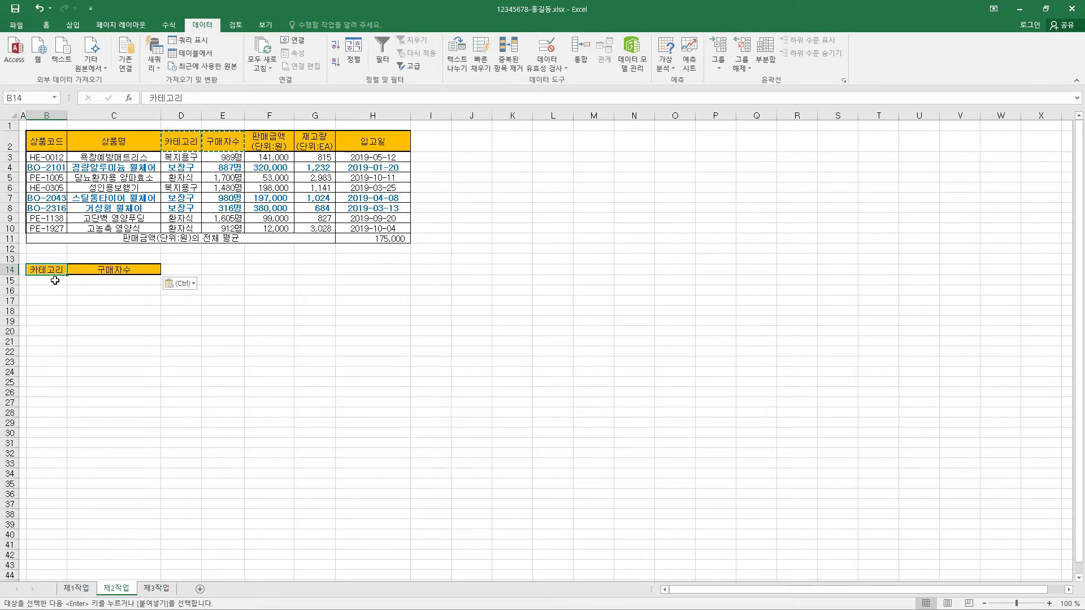
left_click(55, 280)
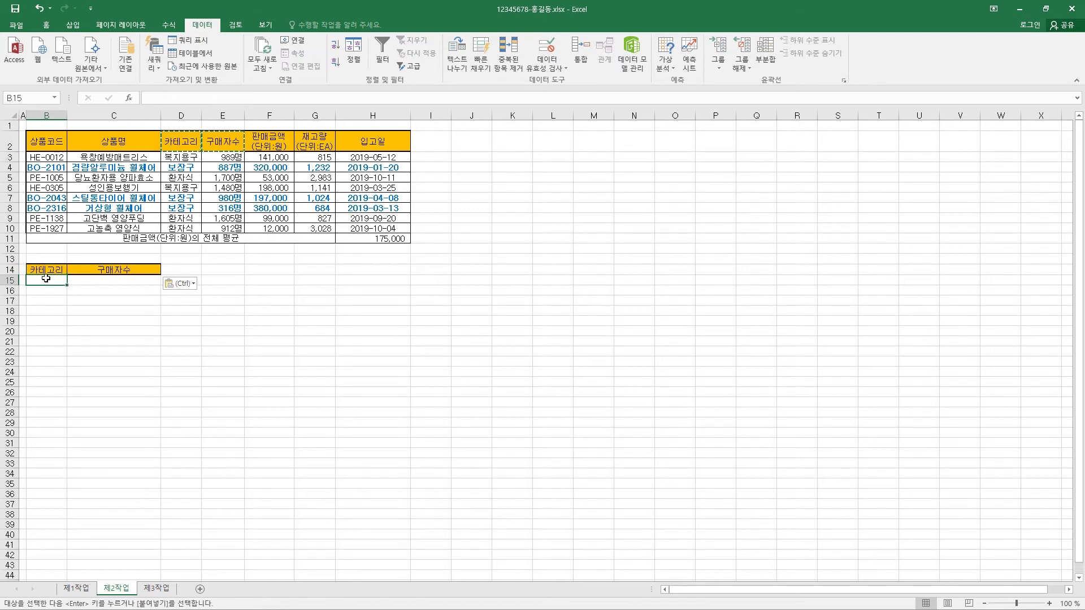
type("ghr")
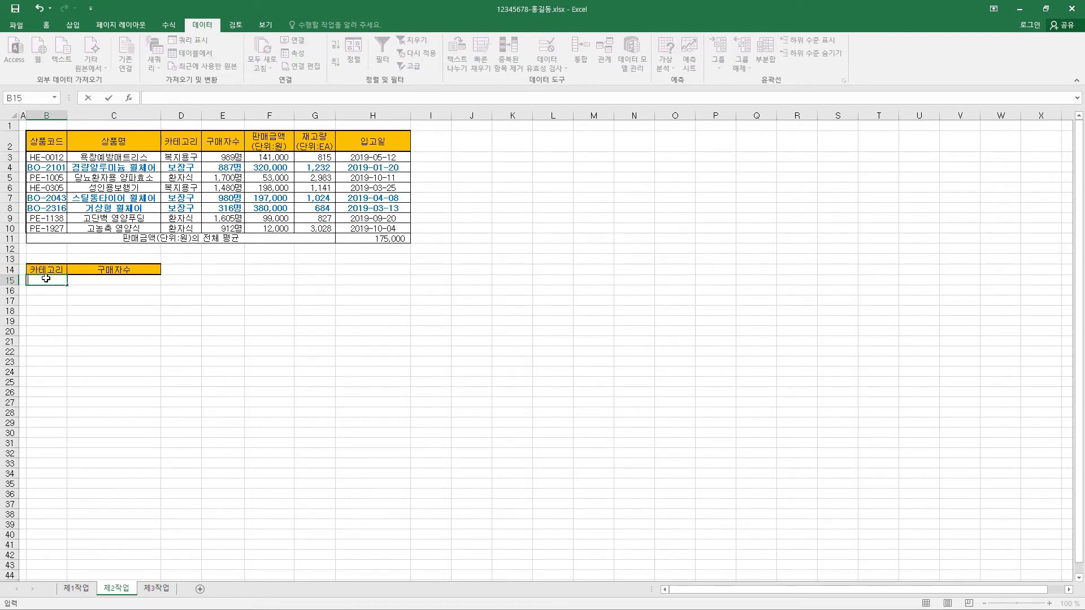
type("지용구")
key("ctrl+Return")
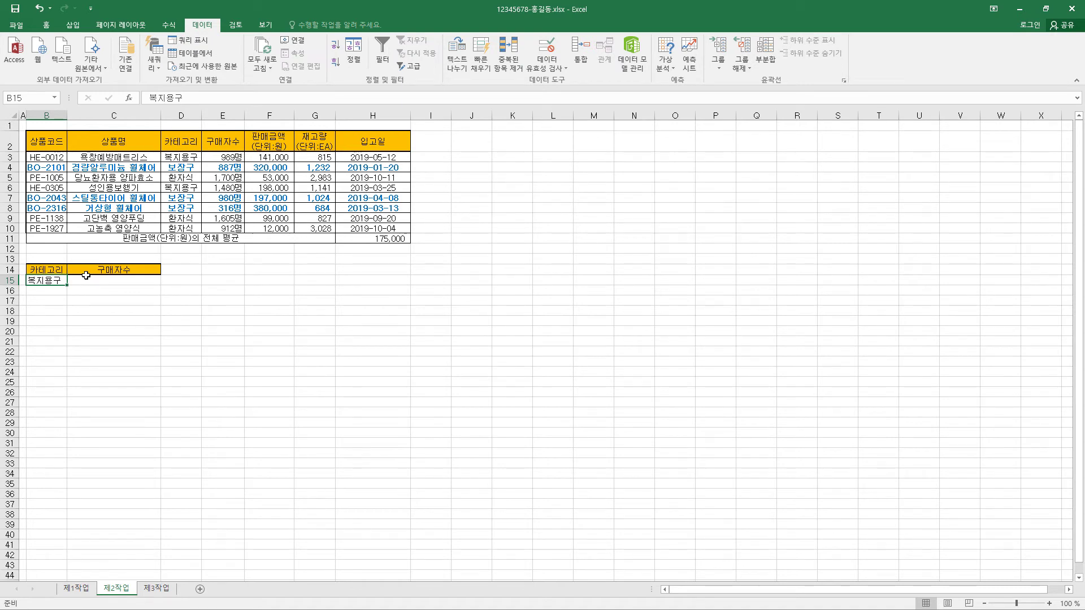
Enter >=1000 in C16 as the 구매자수 condition
left_click(118, 279)
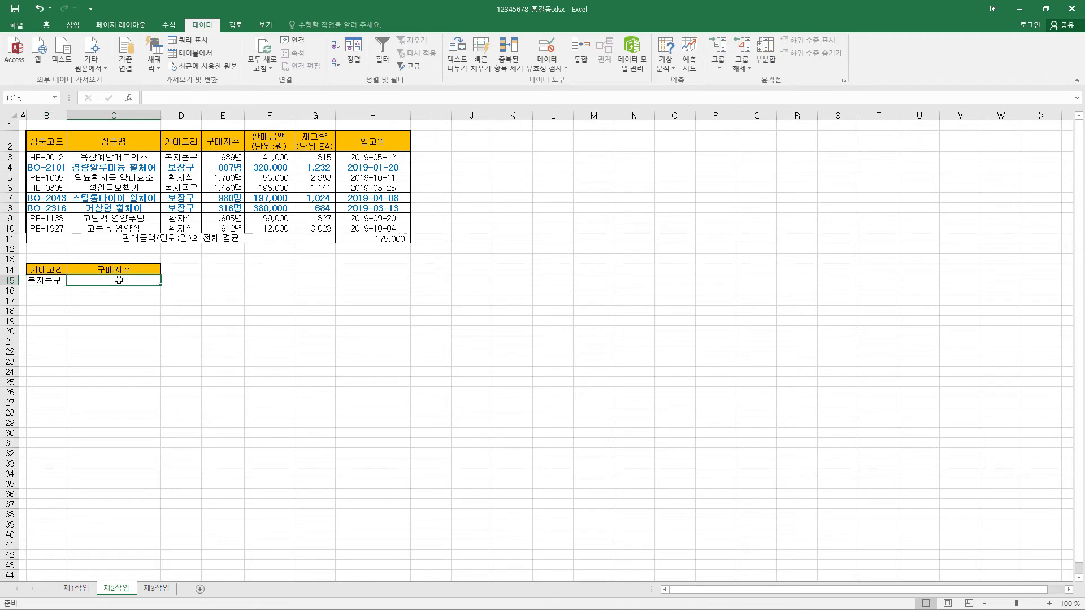
left_click(46, 280)
left_click(117, 281)
left_click(116, 291)
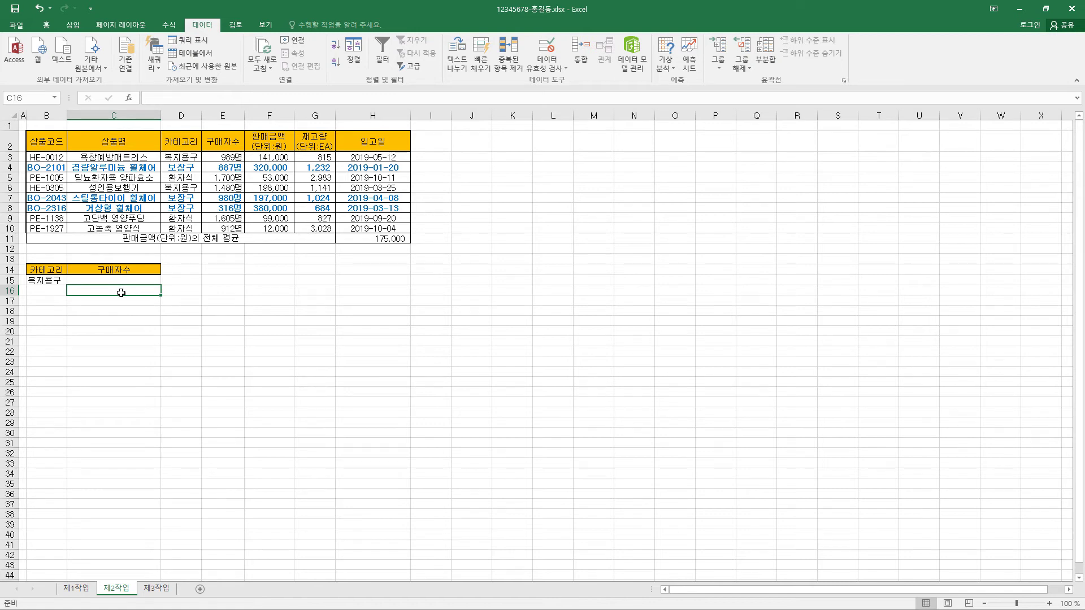
type(">=")
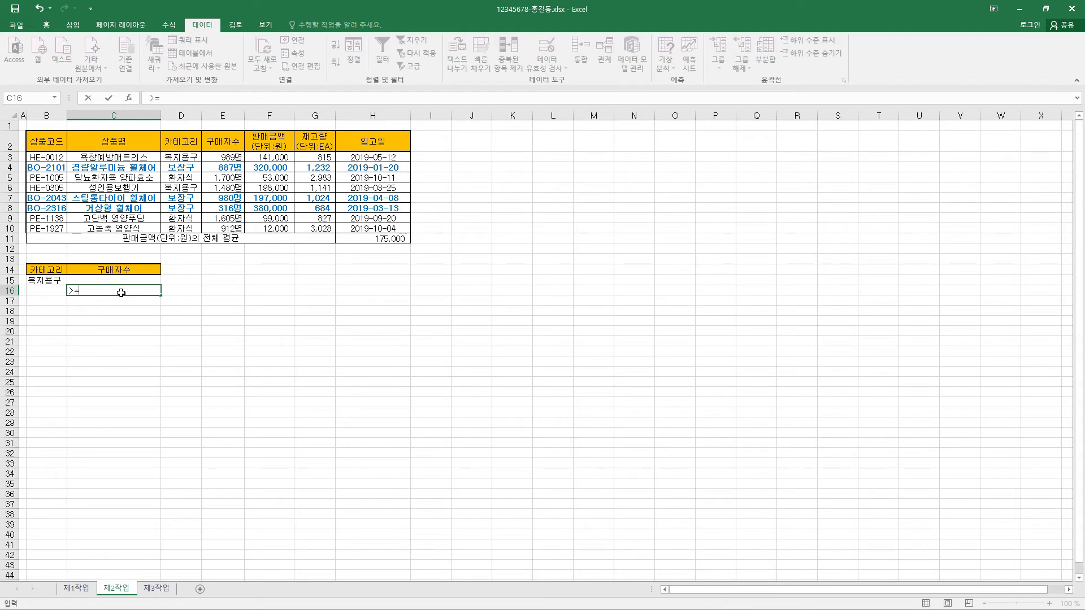
type("1000")
key("Return")
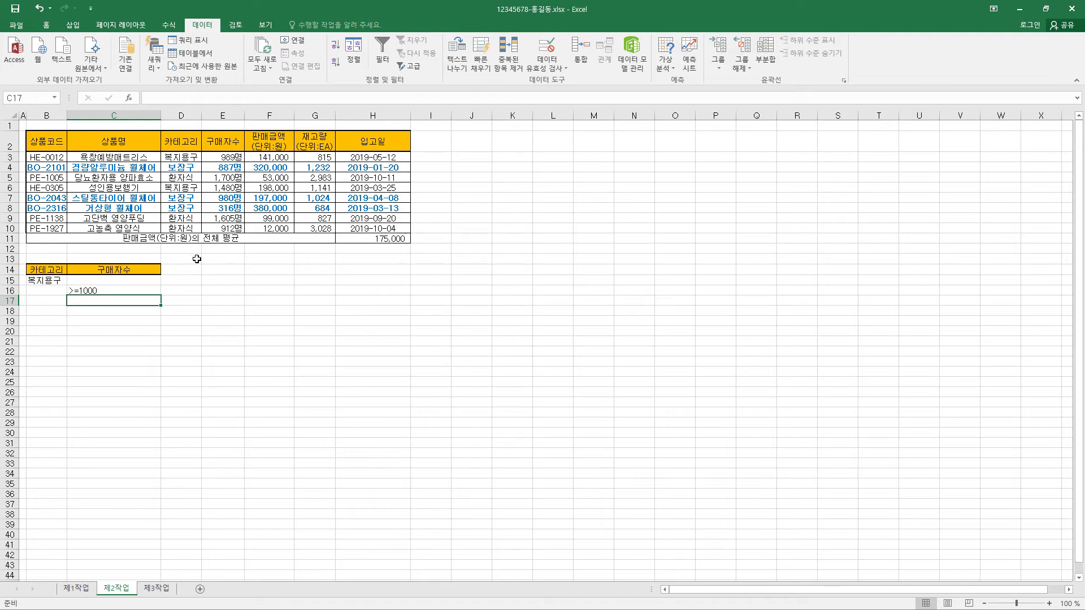
Copy the 상품코드, 상품명, 판매금액 and 재고량 headers into B18:E18, then select B2:H10
left_click(52, 142)
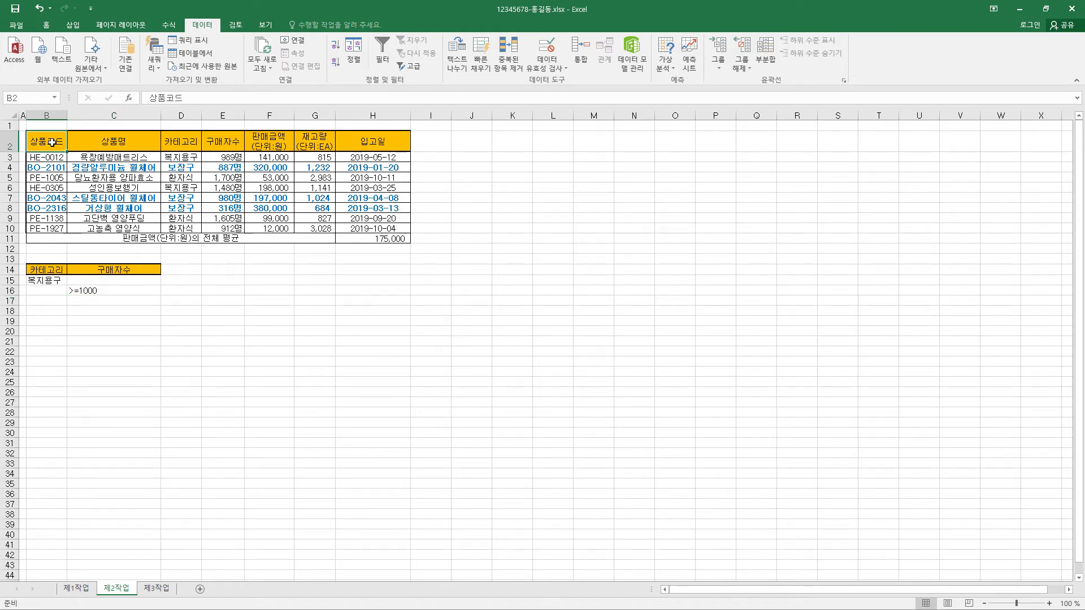
left_click(128, 142, "ctrl")
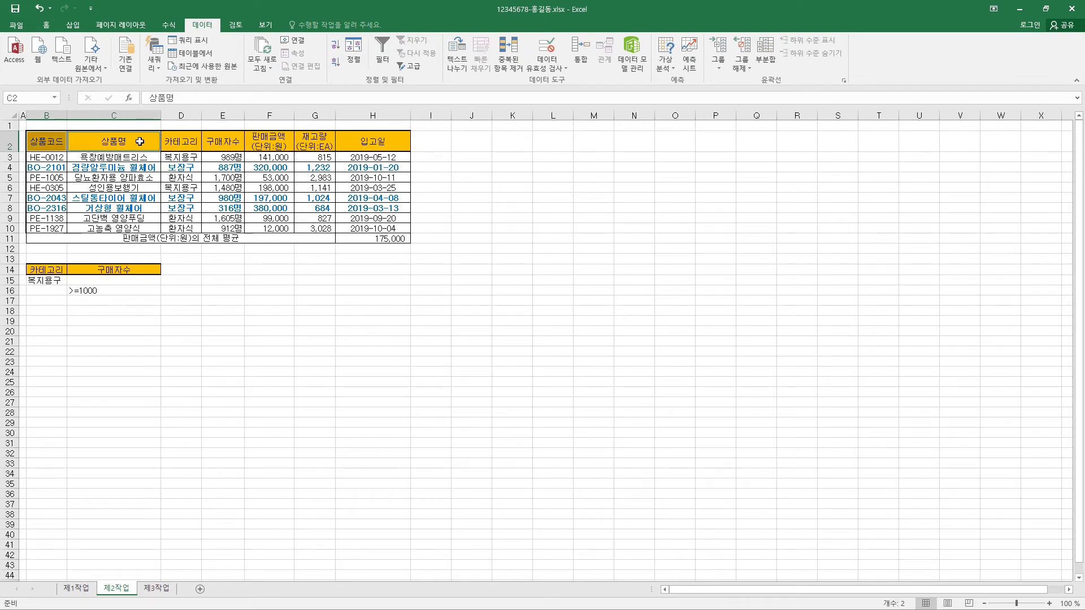
left_click(265, 144, "ctrl")
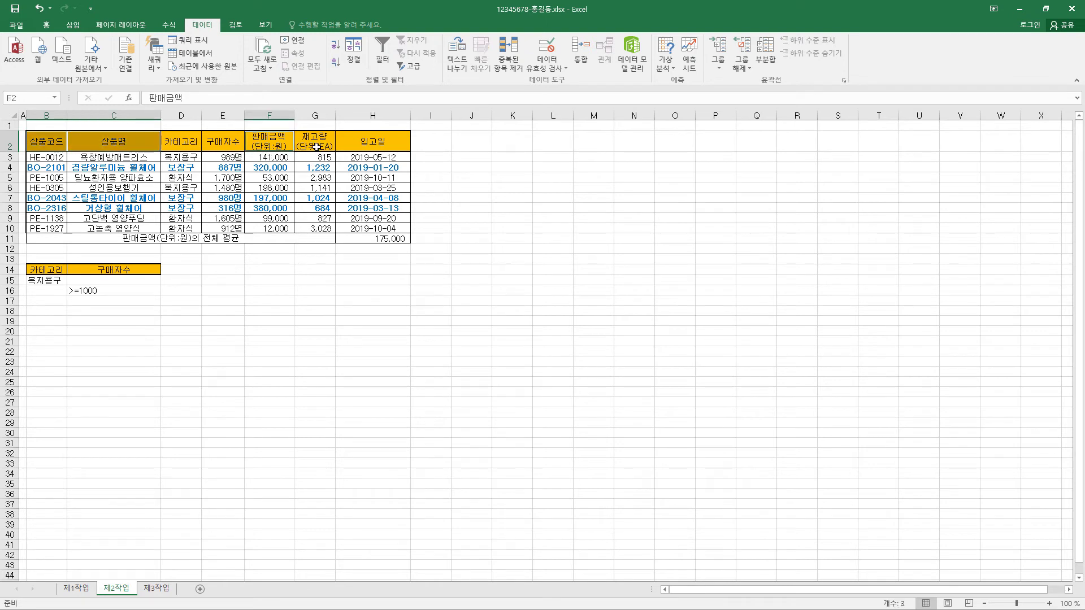
left_click(316, 147, "ctrl")
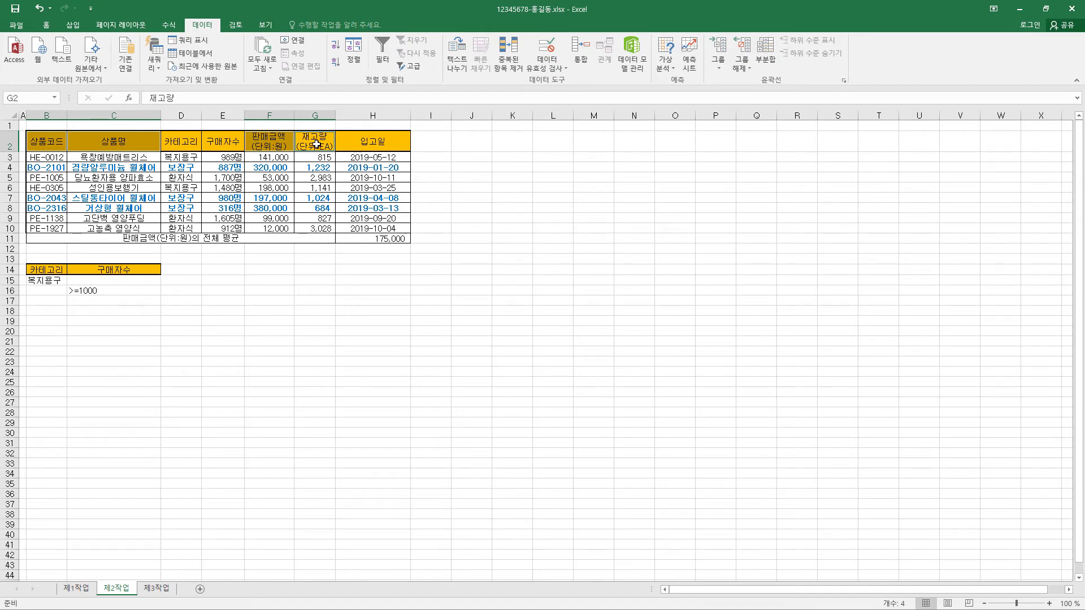
key("ctrl+c")
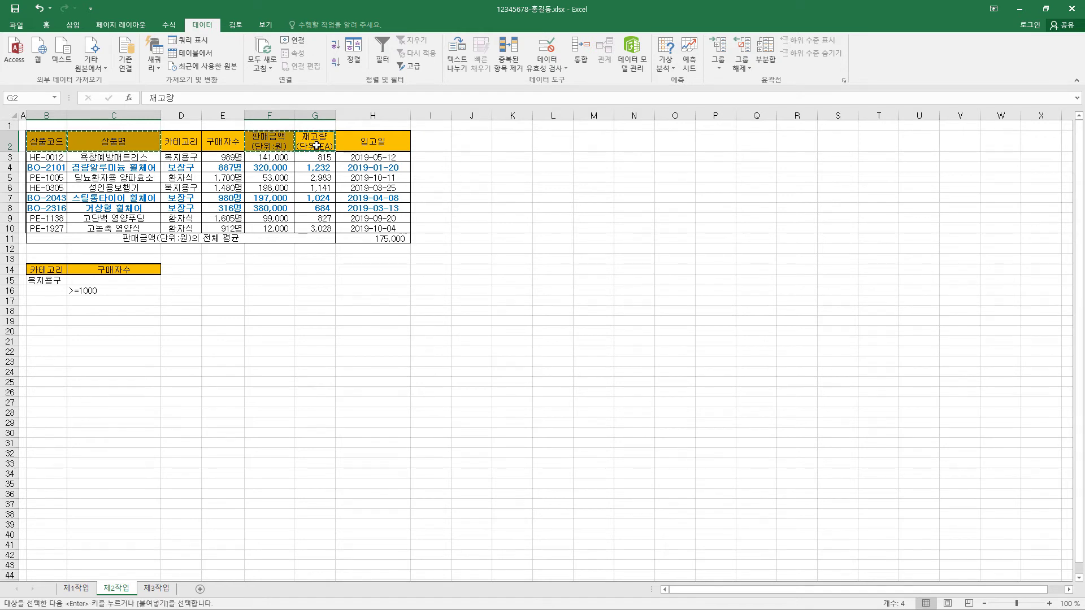
left_click(44, 313)
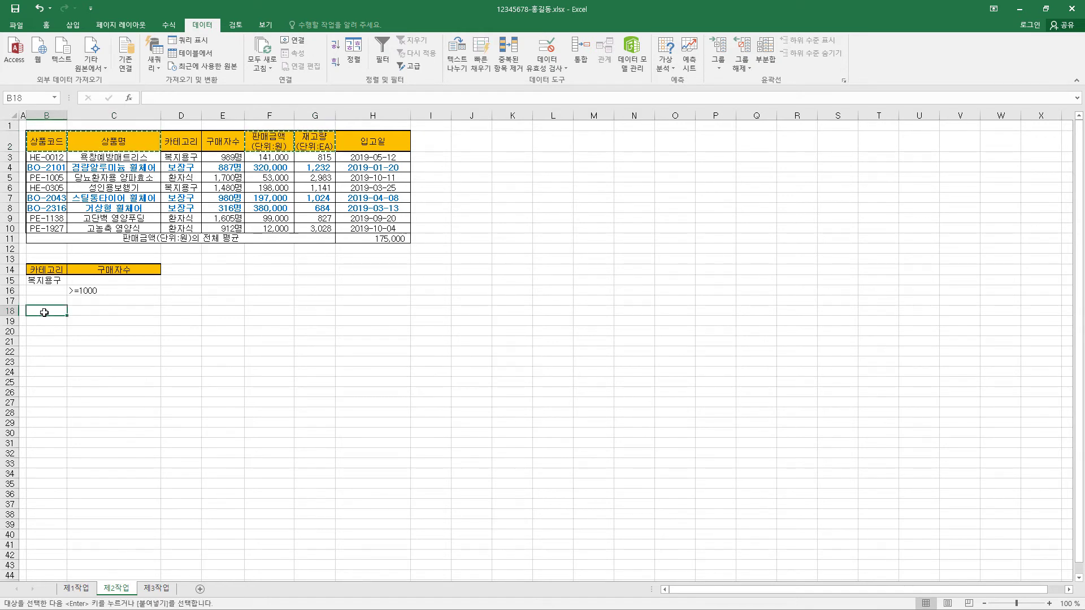
key("ctrl+v")
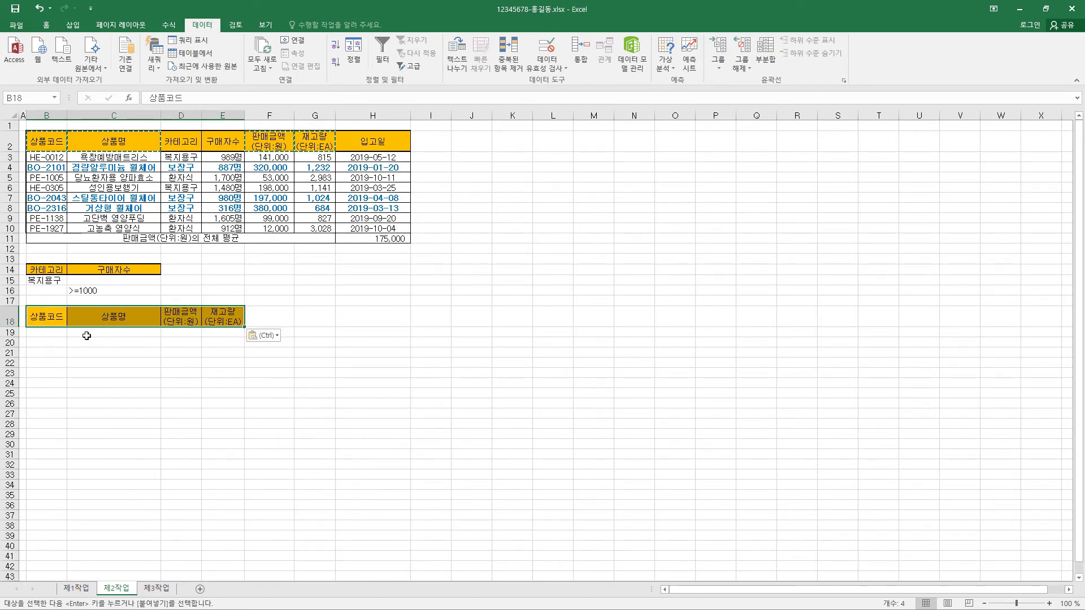
mouse_move(46, 141)
left_mouse_down()
mouse_move(379, 150)
mouse_move(382, 228)
left_mouse_up()
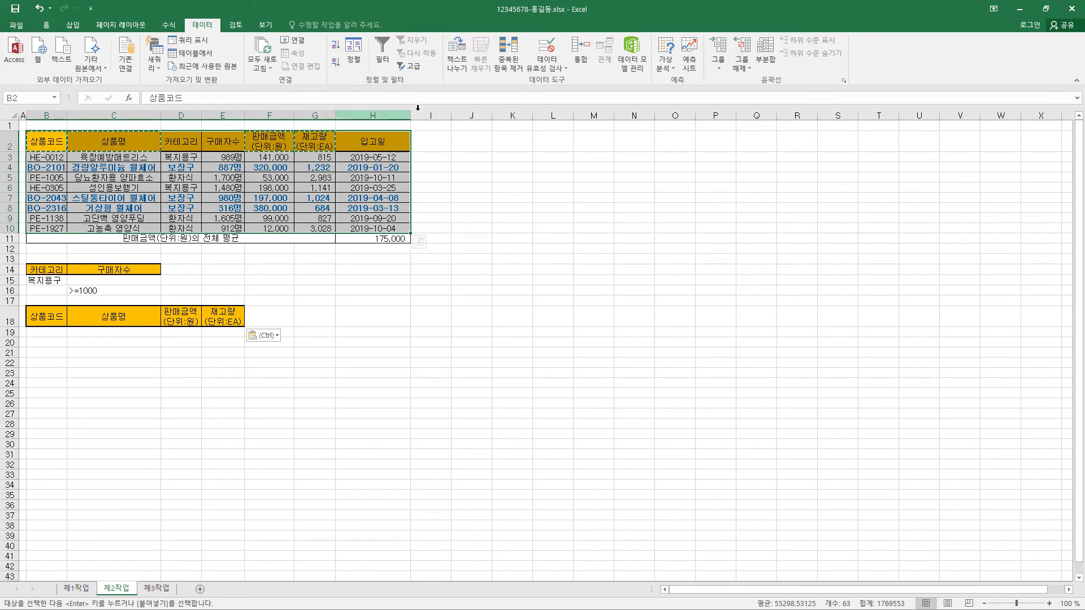
Run Advanced Filter with criteria B14:C16, copying results to B18:E18
left_click(412, 68)
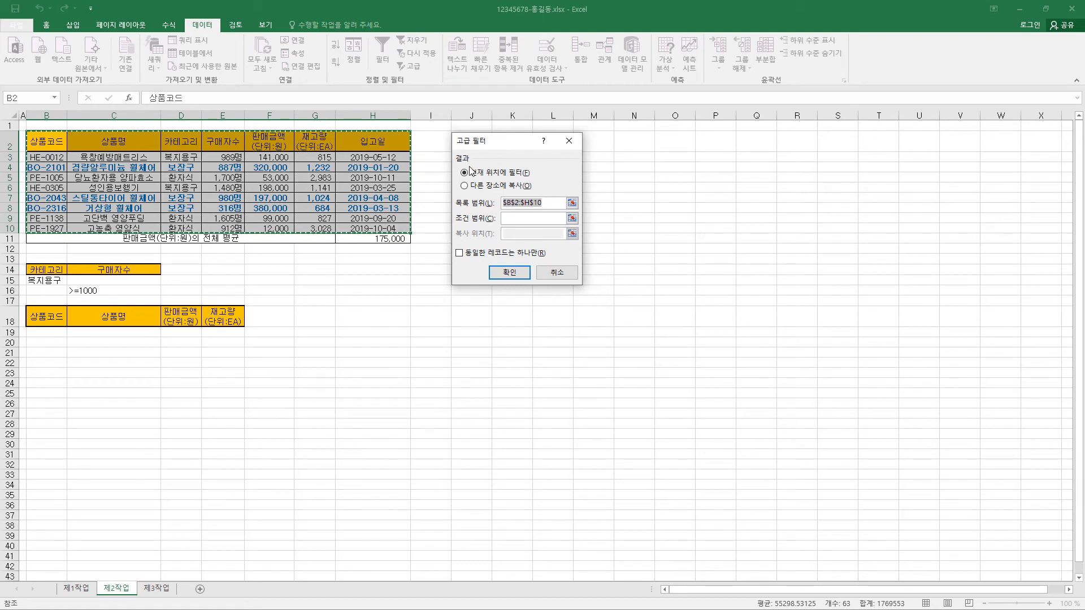
left_click(496, 186)
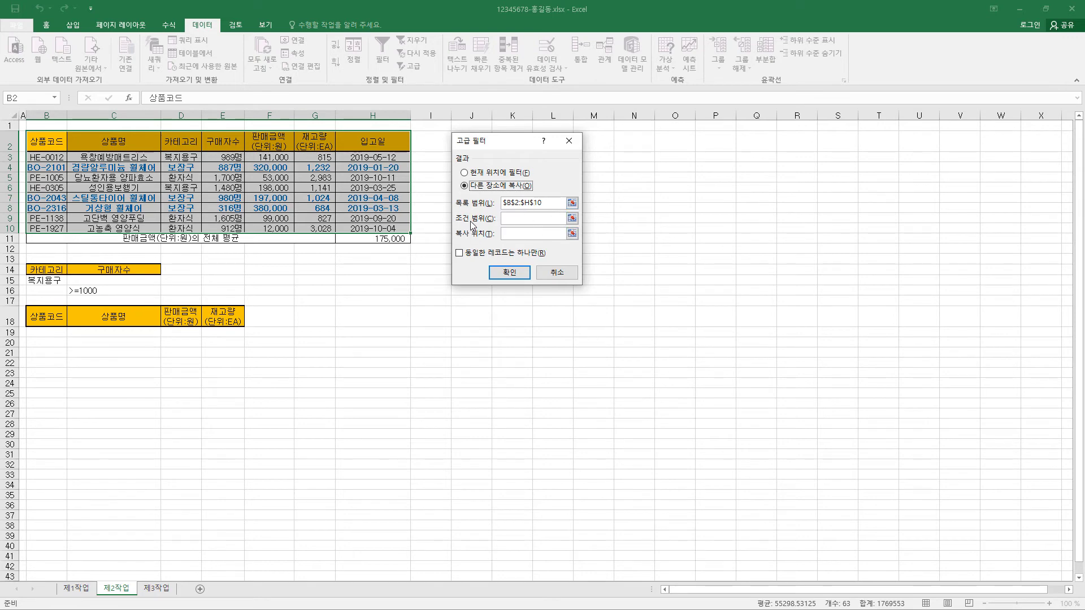
left_click(512, 220)
left_click_drag(50, 272, 114, 288)
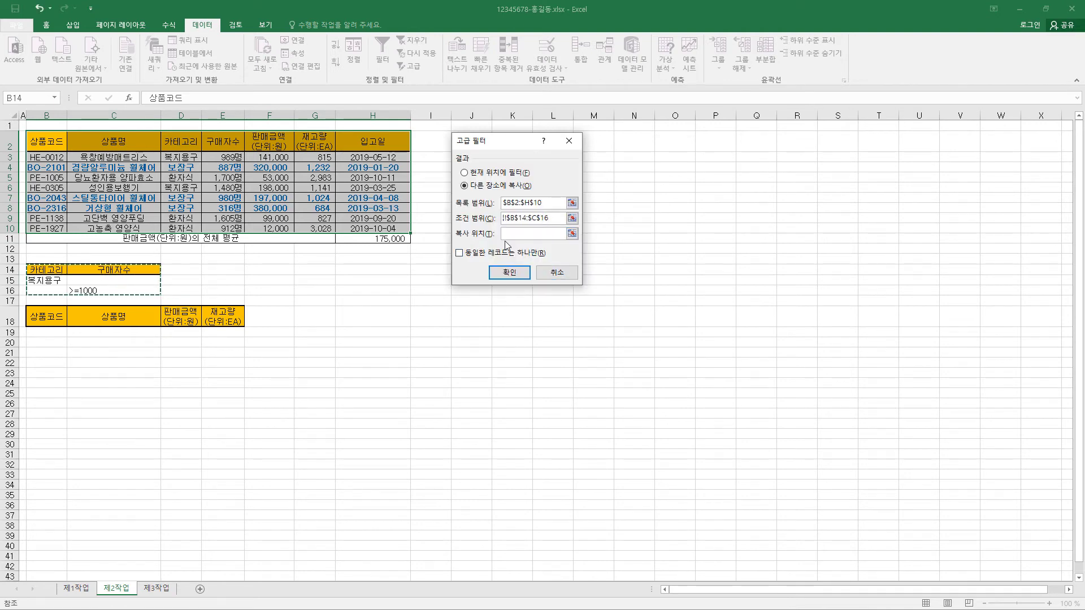
left_click(510, 235)
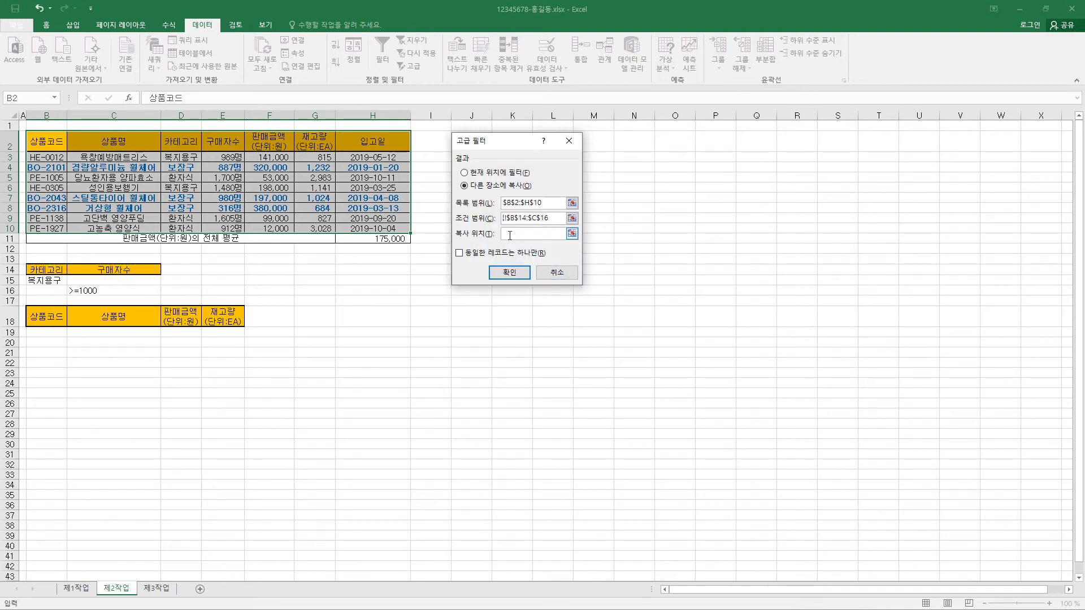
left_click(52, 320)
left_click_drag(52, 320, 240, 320)
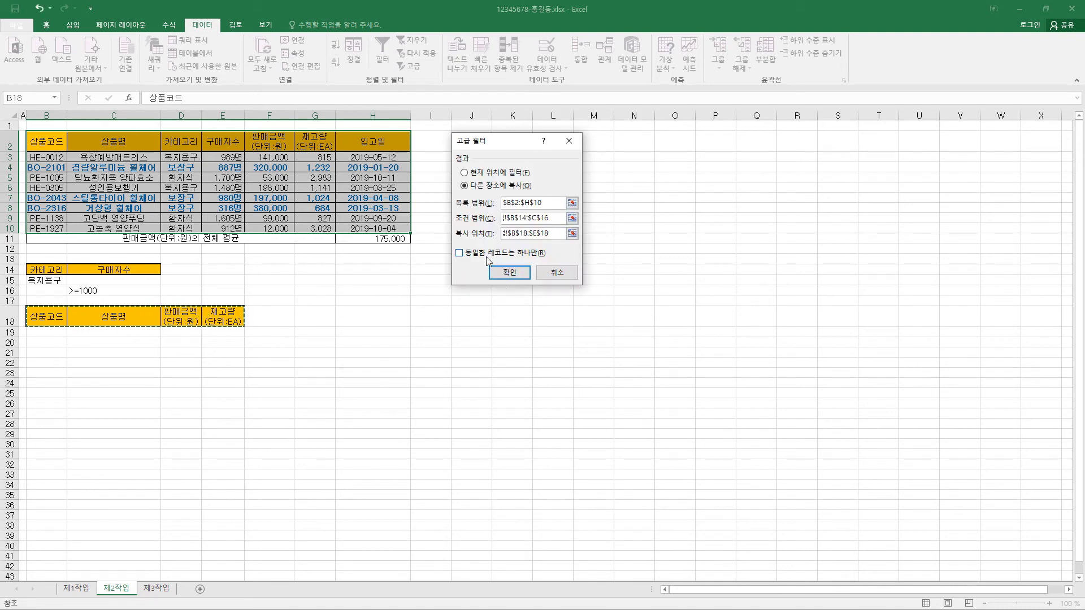
left_click(512, 273)
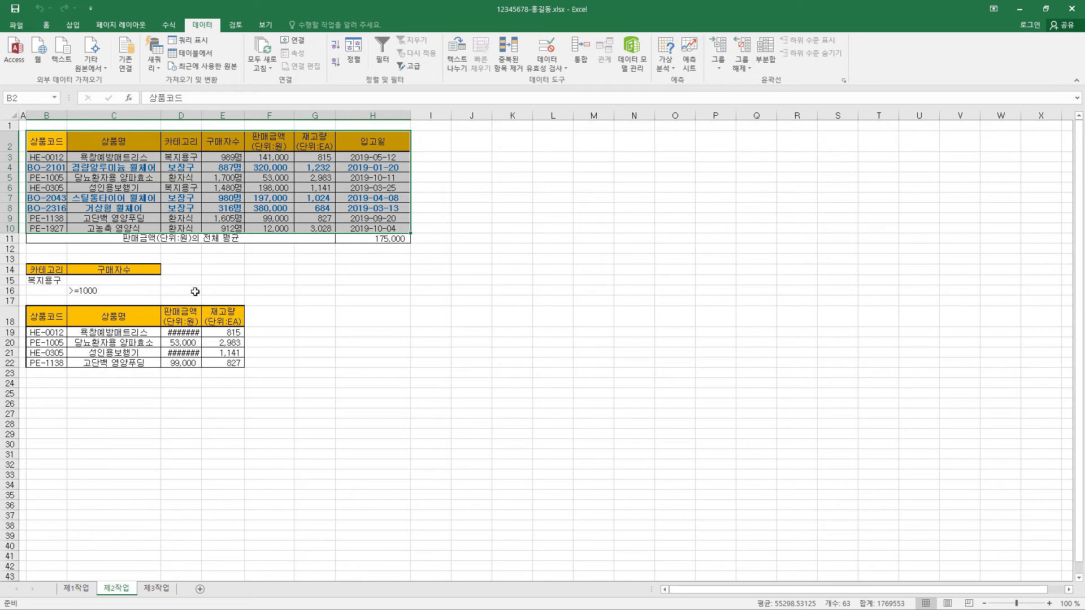
Widen column D so the 판매금액 values display, and select column E
left_click(193, 114)
left_click_drag(201, 116, 209, 120)
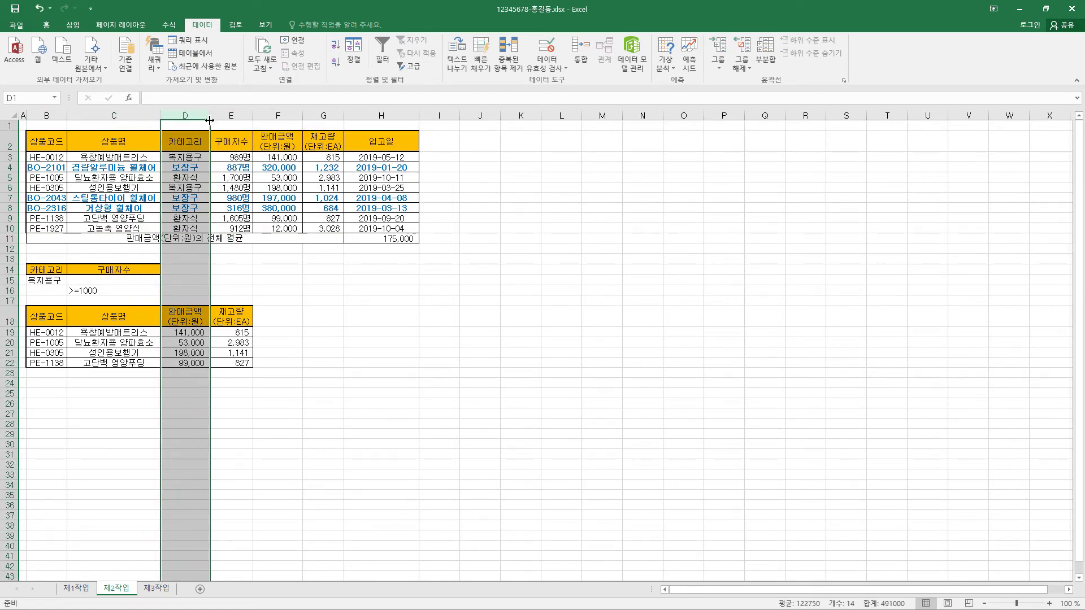
key("Right")
key("ctrl+space")
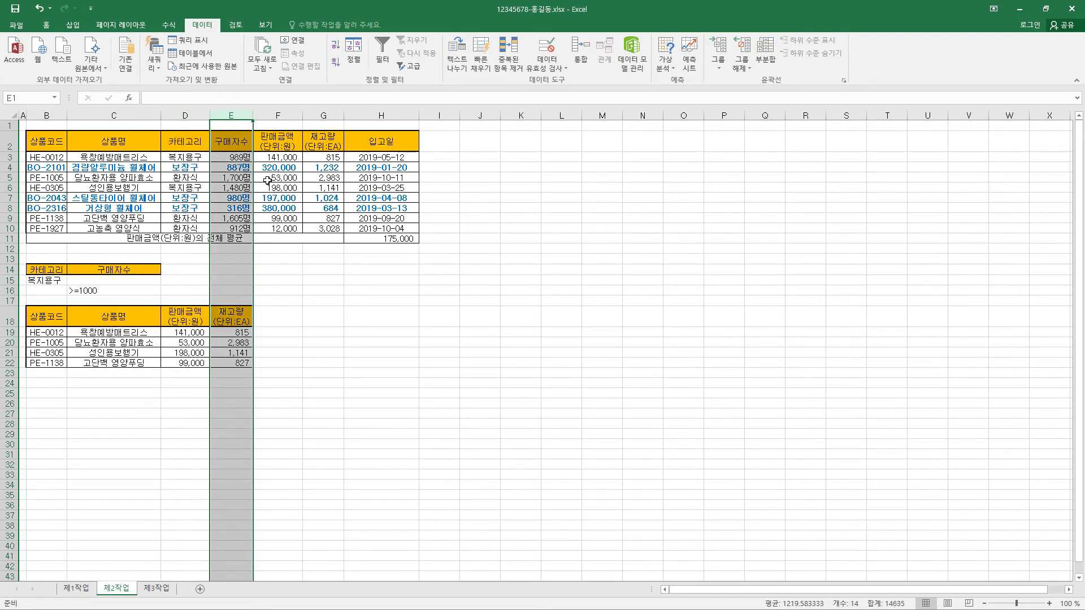
Check the 구매자수 values in rows 4, 7 and 8 (887, 980, 316)
left_click(247, 169)
left_click(242, 199)
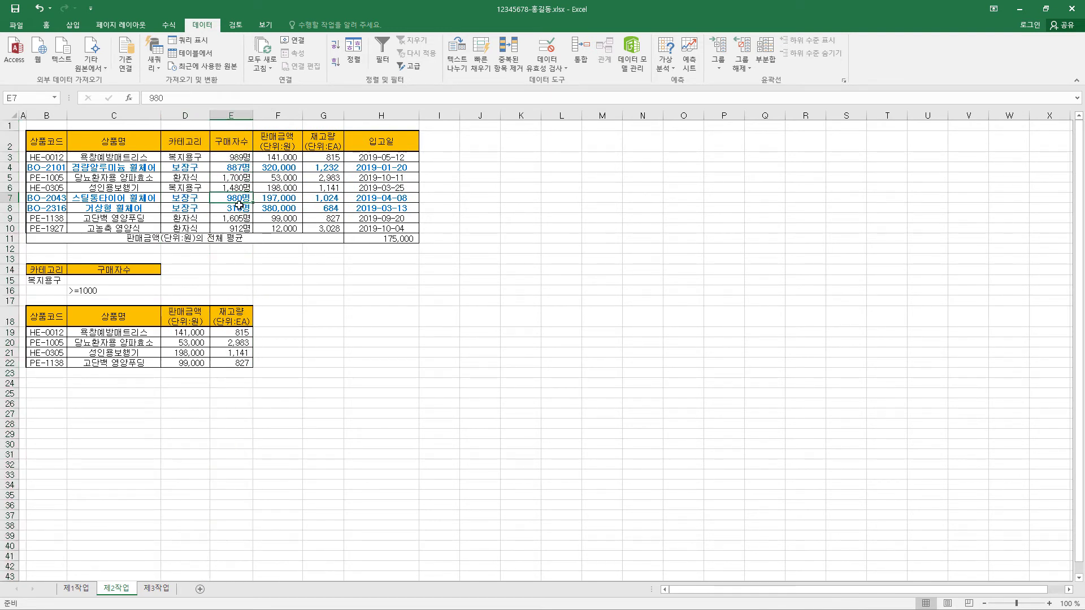
left_click(239, 207)
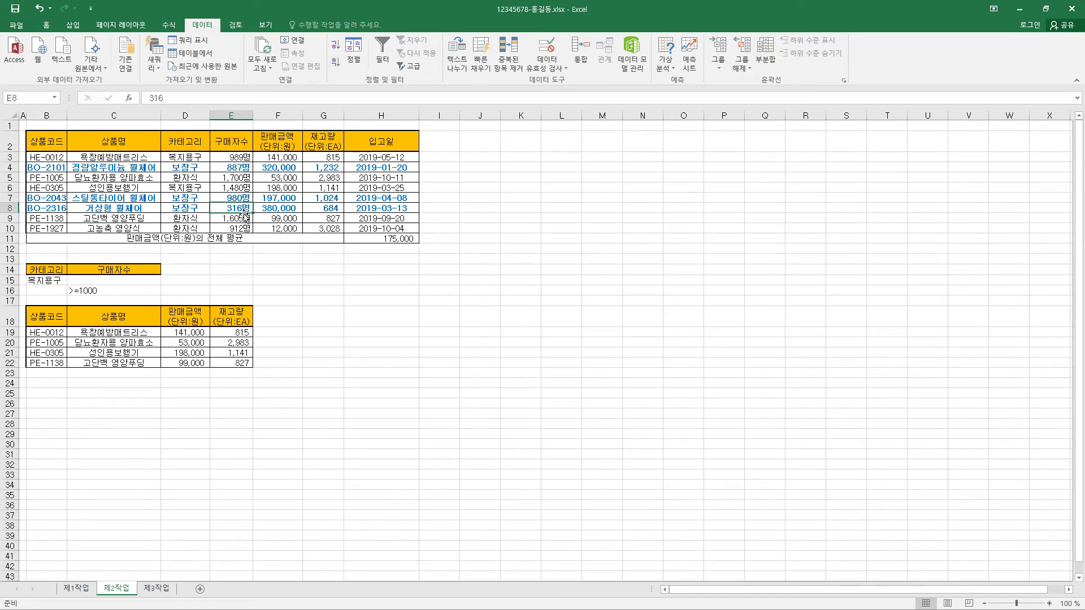
left_click(238, 168)
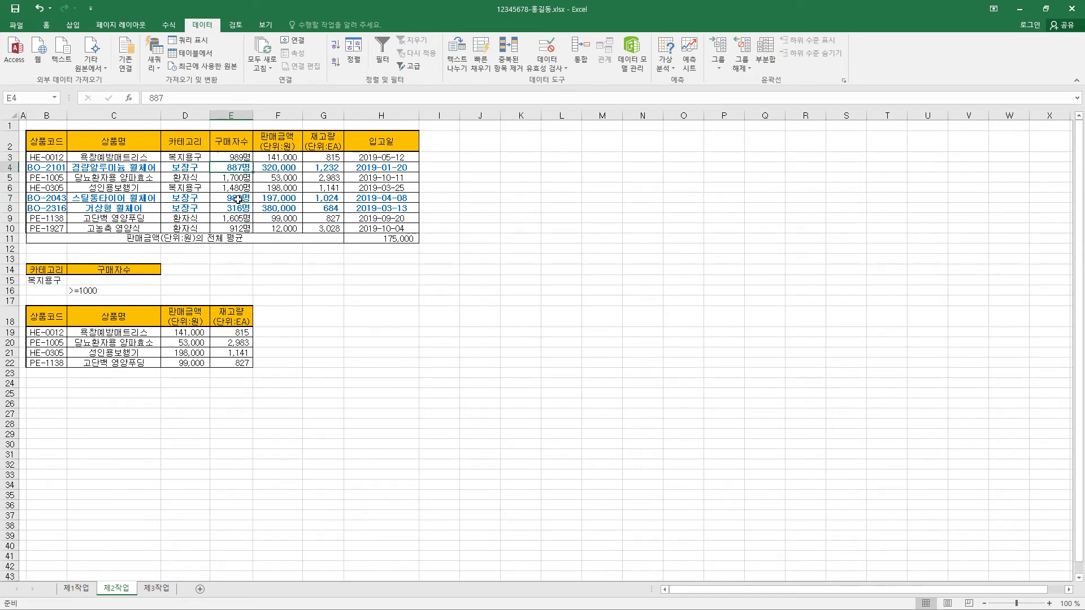
left_click(238, 198)
left_click(239, 207)
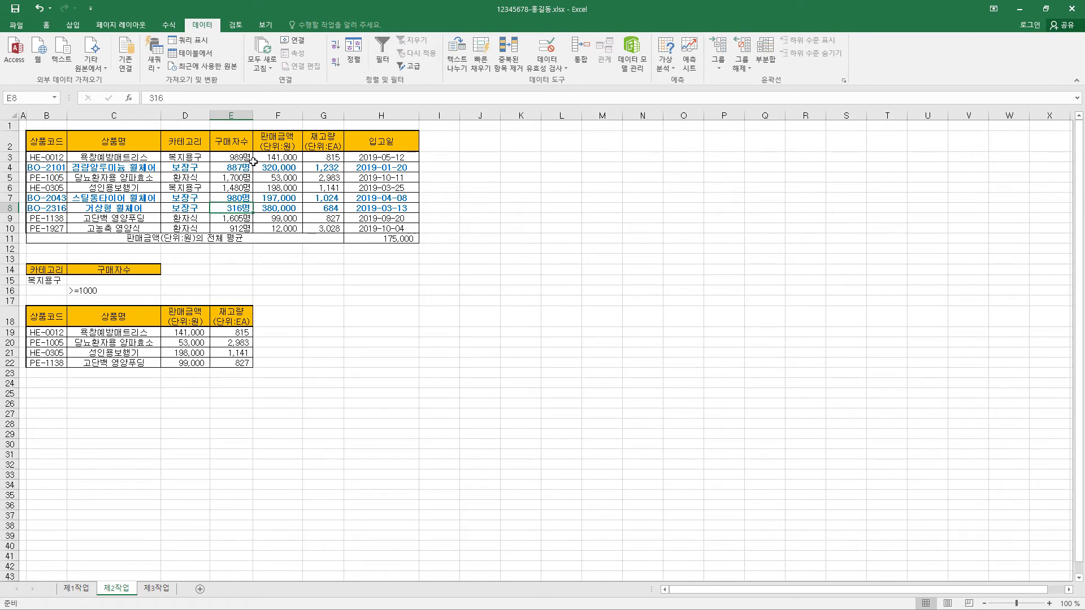
Edit the existing conditional formatting rule so its formula reads =$E3>=1000, and apply it
left_click(47, 25)
left_click(489, 67)
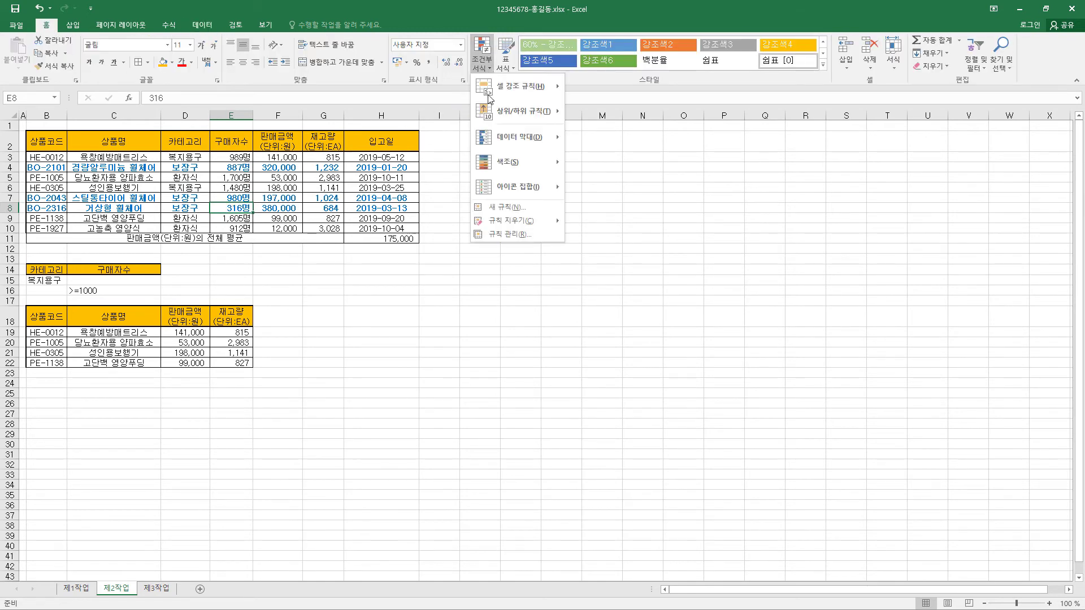
left_click(525, 235)
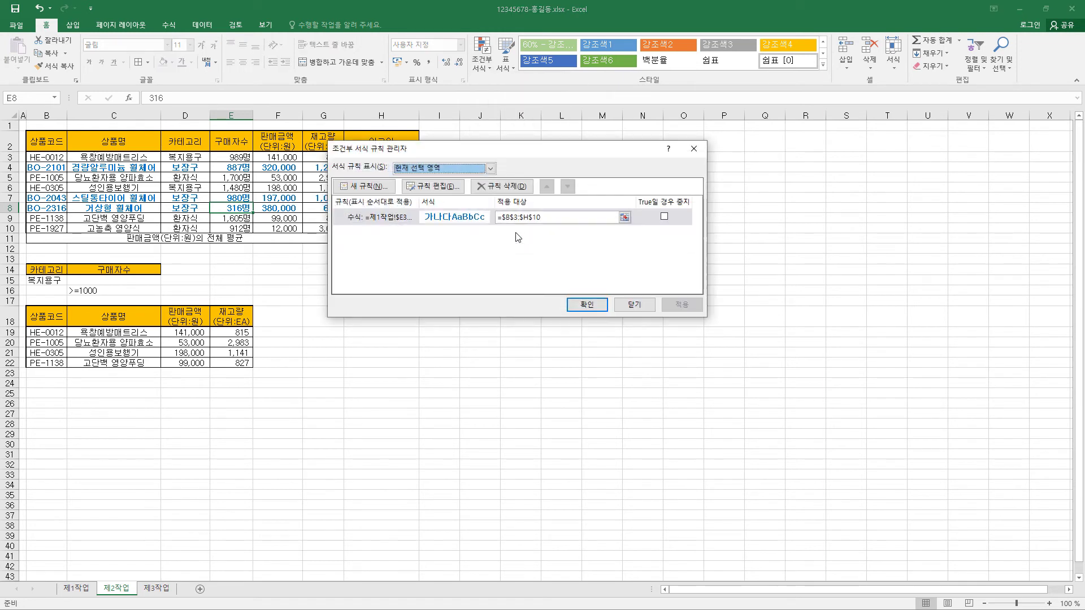
left_click(403, 227)
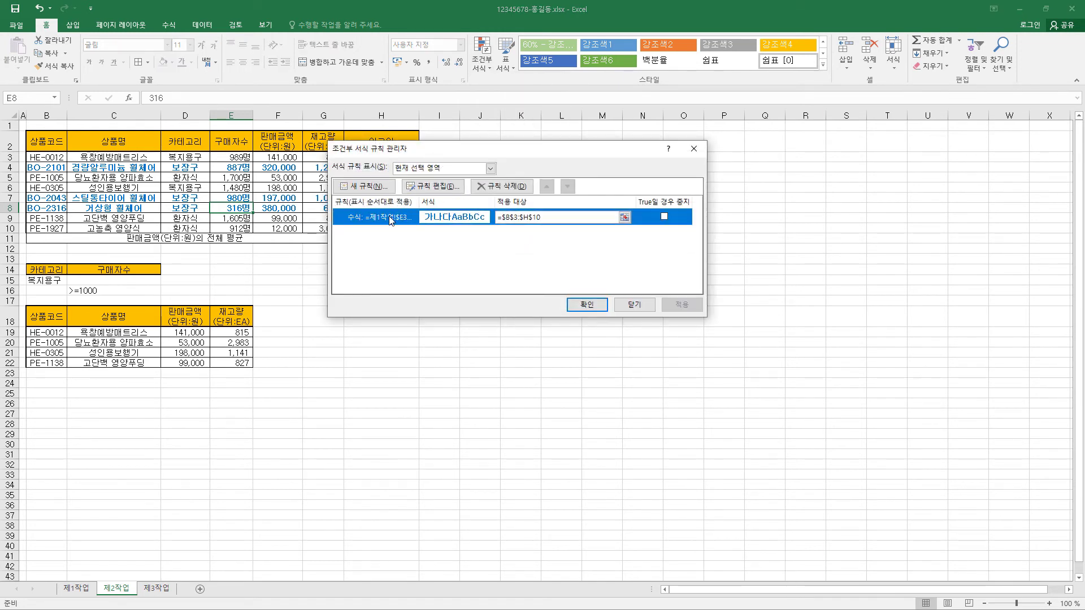
left_click(444, 186)
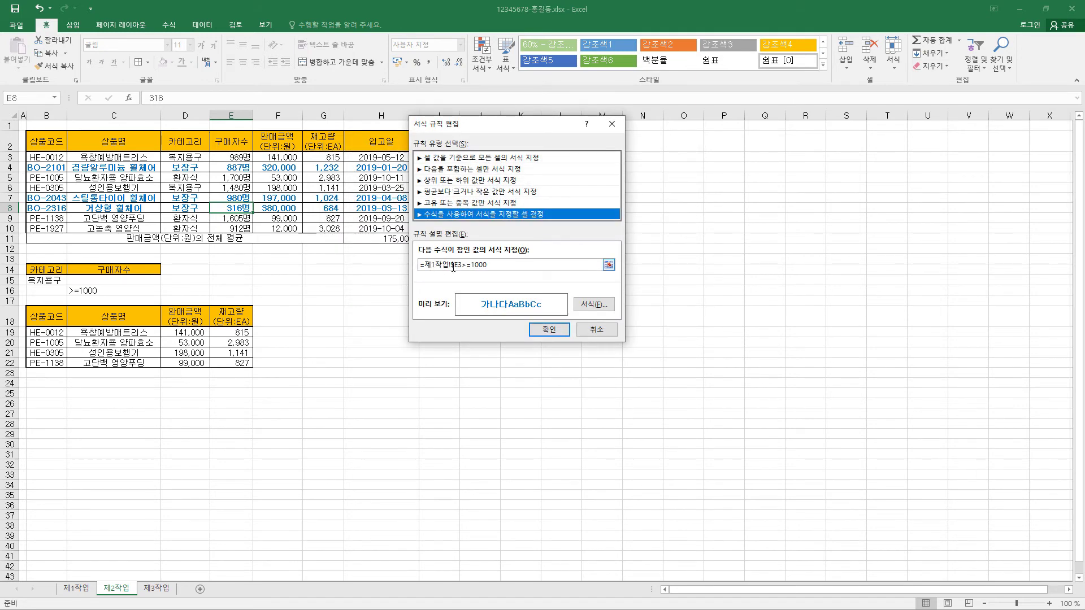
left_click(427, 266)
key("Delete")
key("Delete")
key("Delete")
type("$")
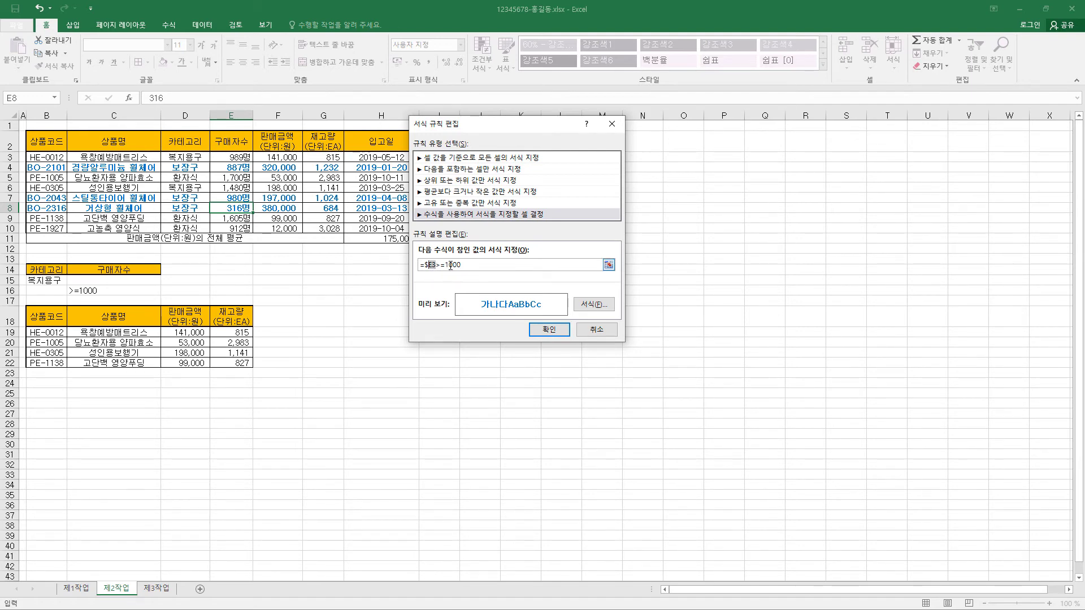
left_click(549, 330)
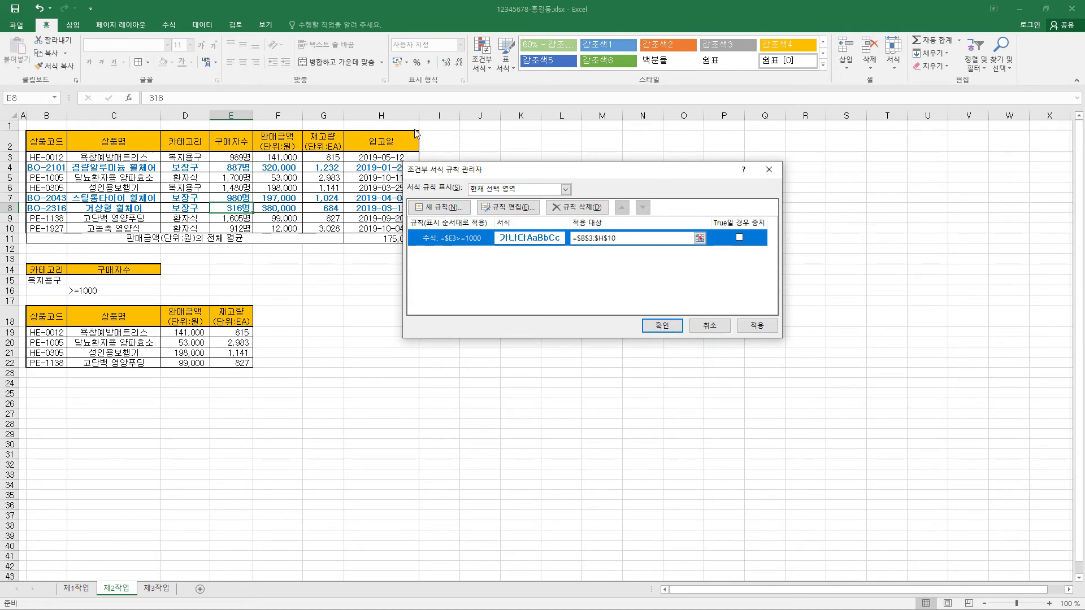
left_click(662, 326)
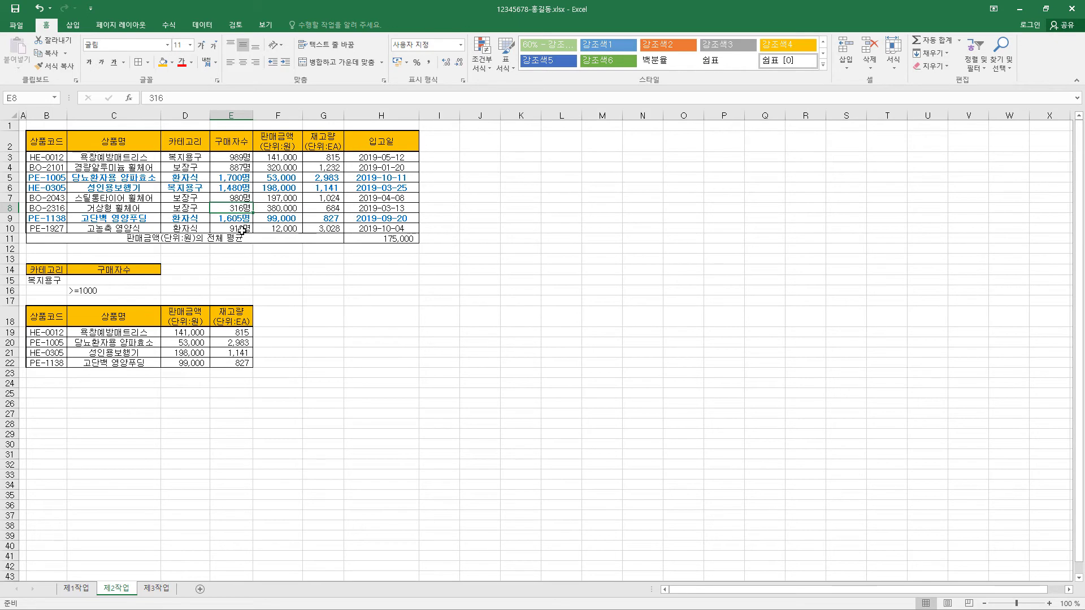
Copy the 제1작업 product table B4:H12 into 제3작업 at B2, keeping source column widths
left_click(84, 588)
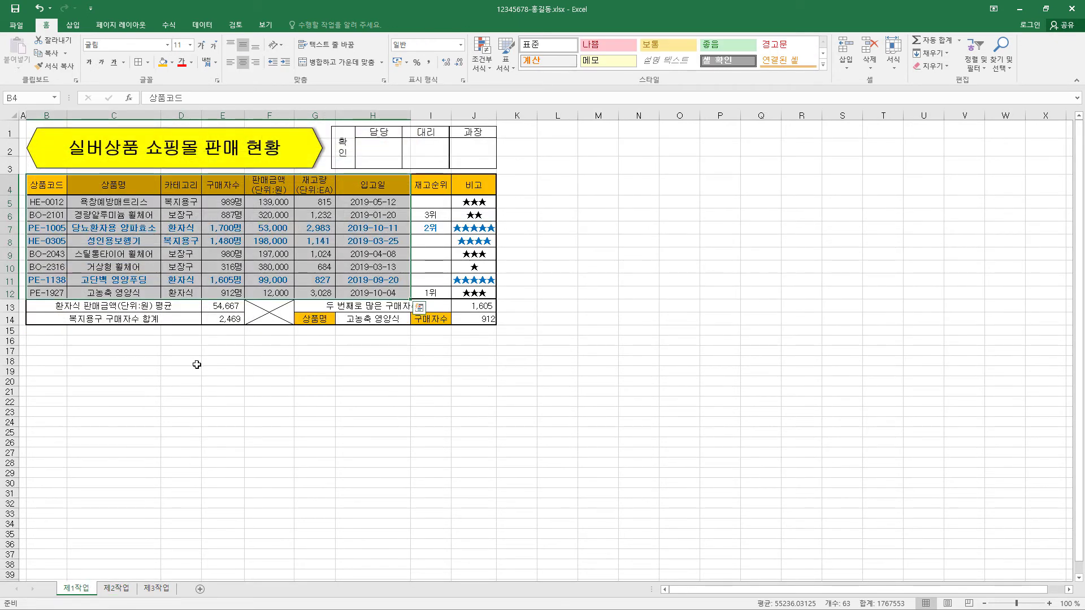
key("ctrl+c")
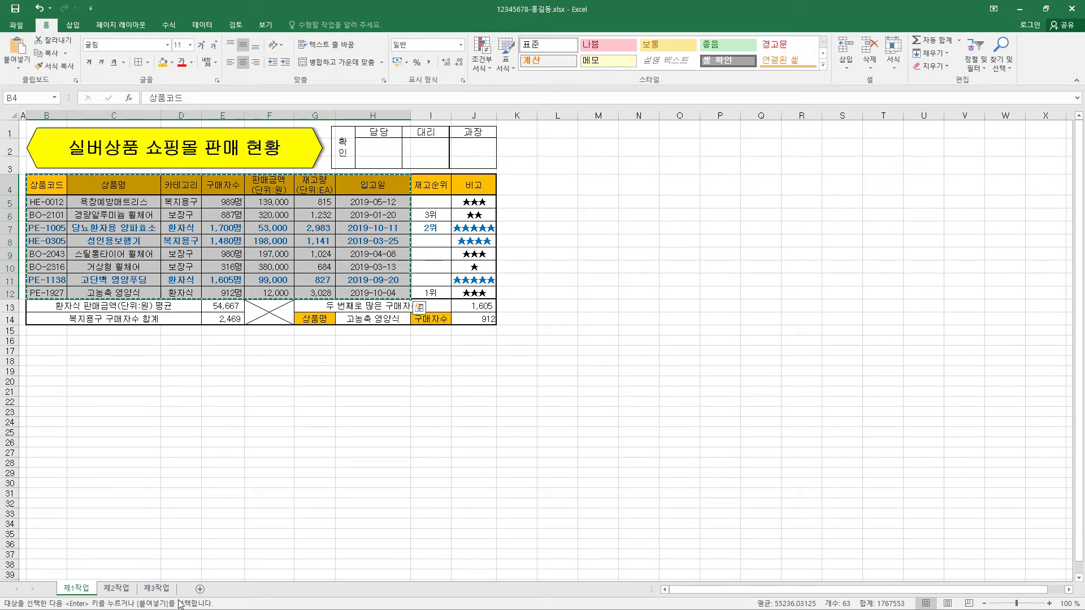
left_click(161, 589)
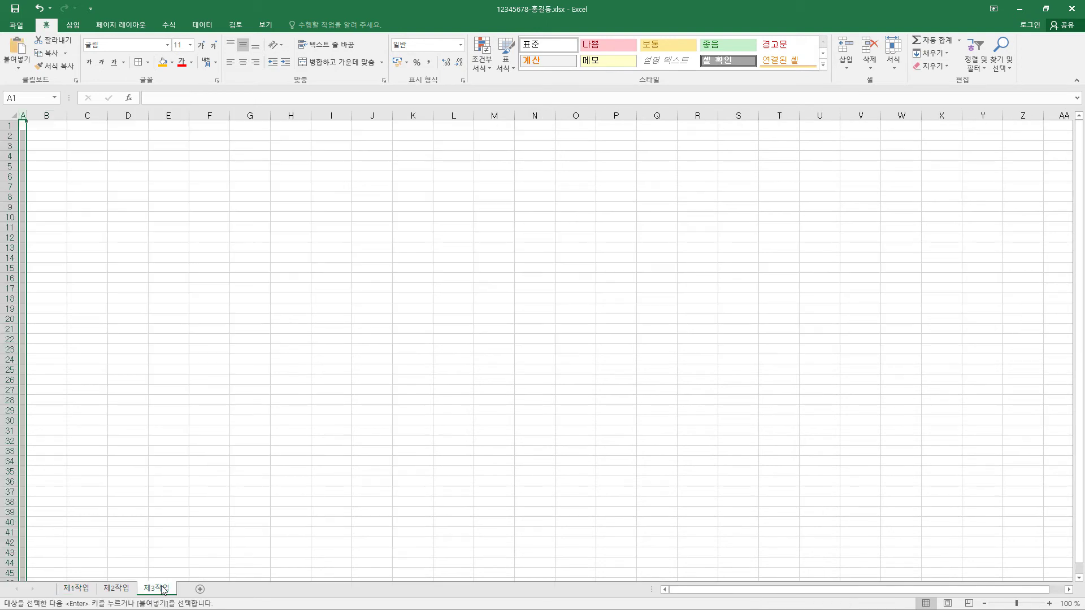
left_click(53, 137)
left_click(17, 61)
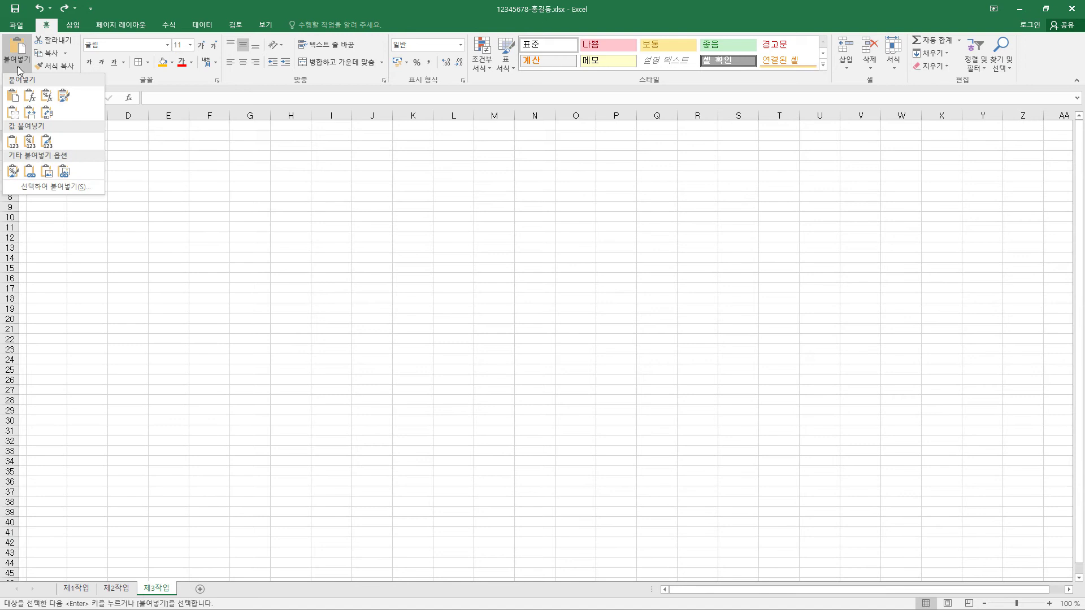
left_click(31, 114)
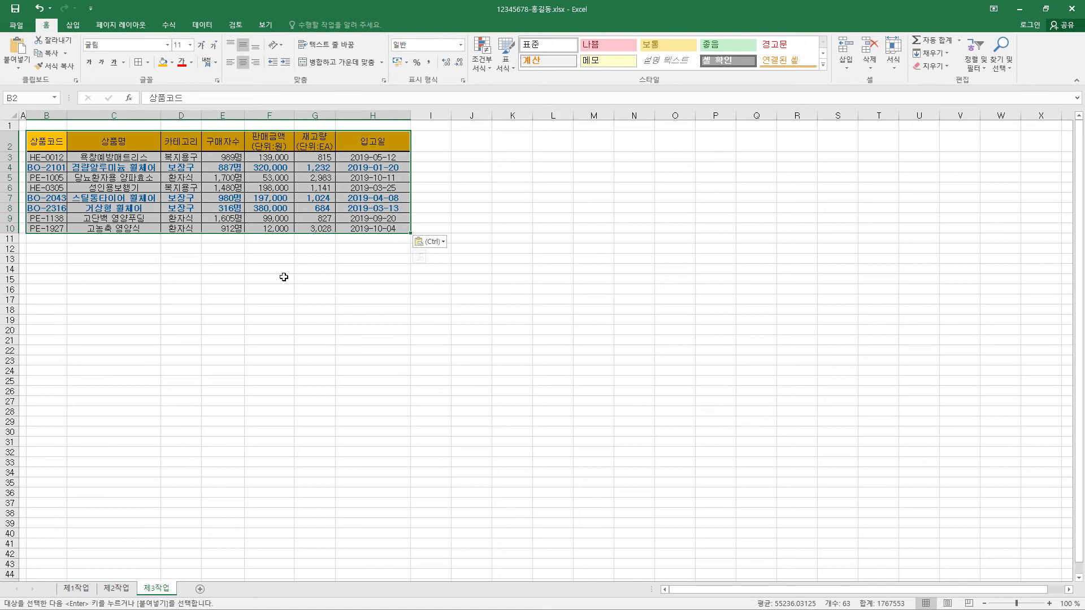
Sort the 제3작업 table by 카테고리 descending (Z to A), then bring up Subtotal
left_click(187, 141)
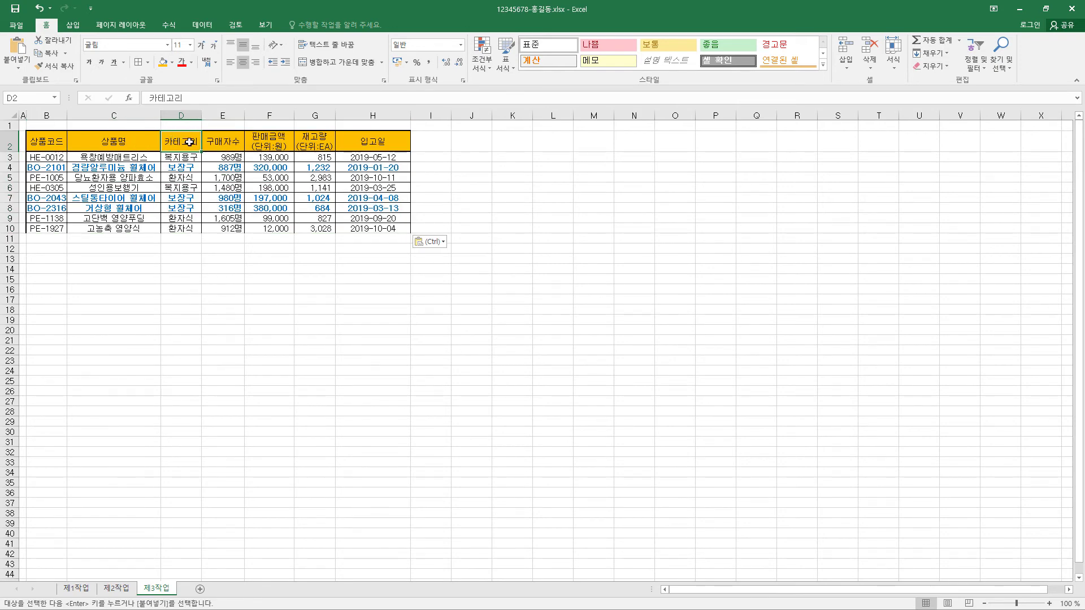
left_click(201, 25)
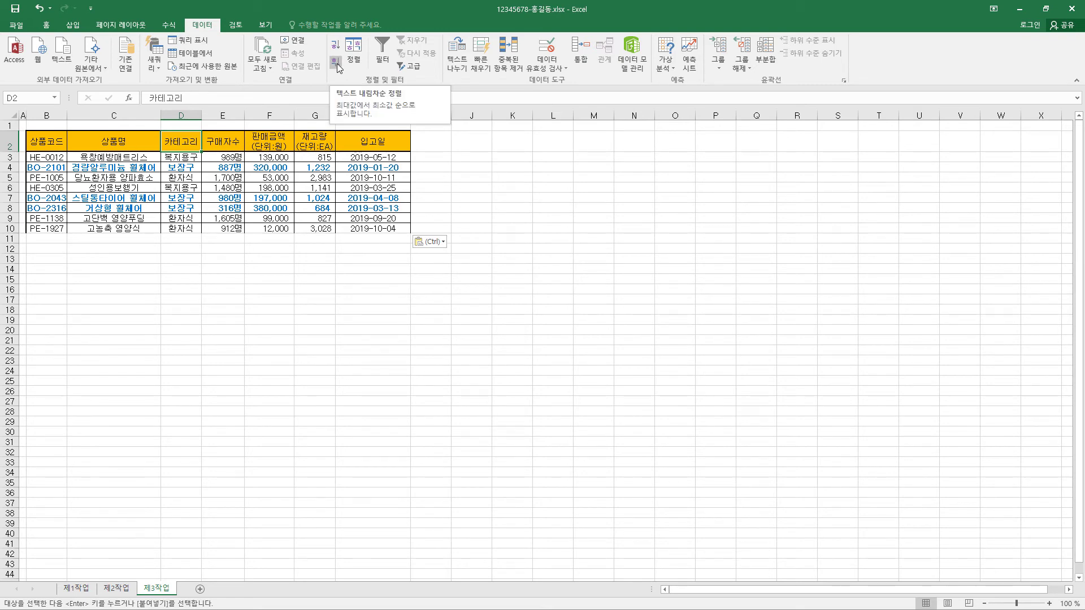
left_click(335, 62)
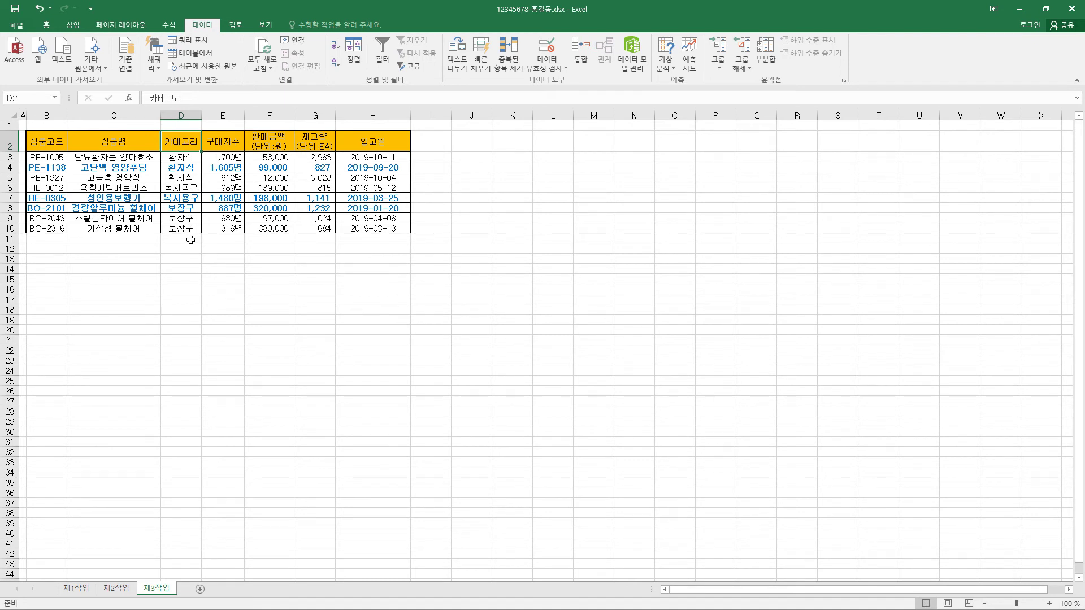
left_click(185, 160)
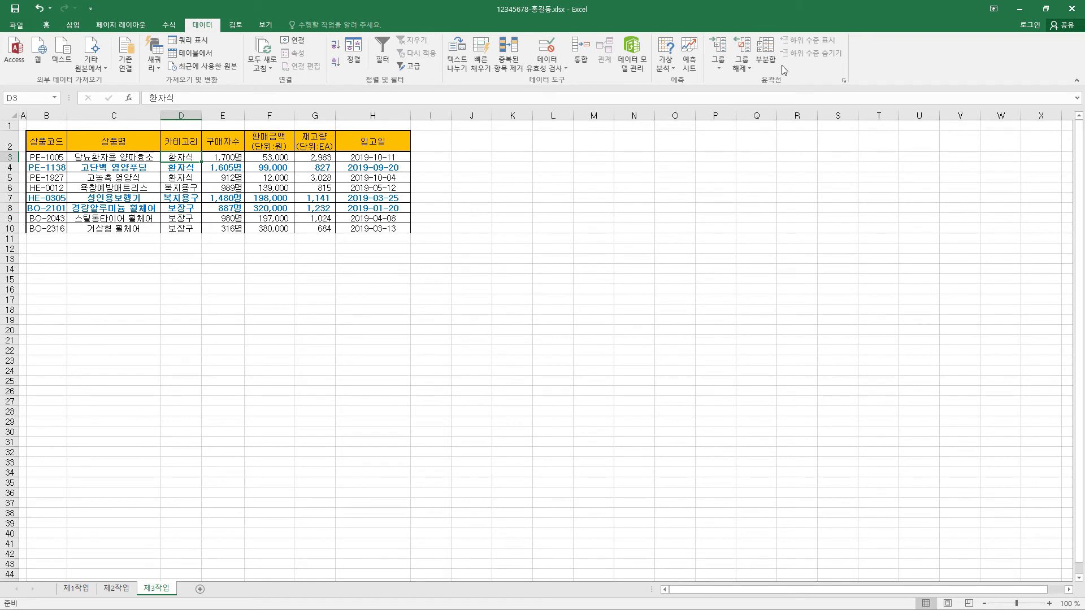
left_click(766, 59)
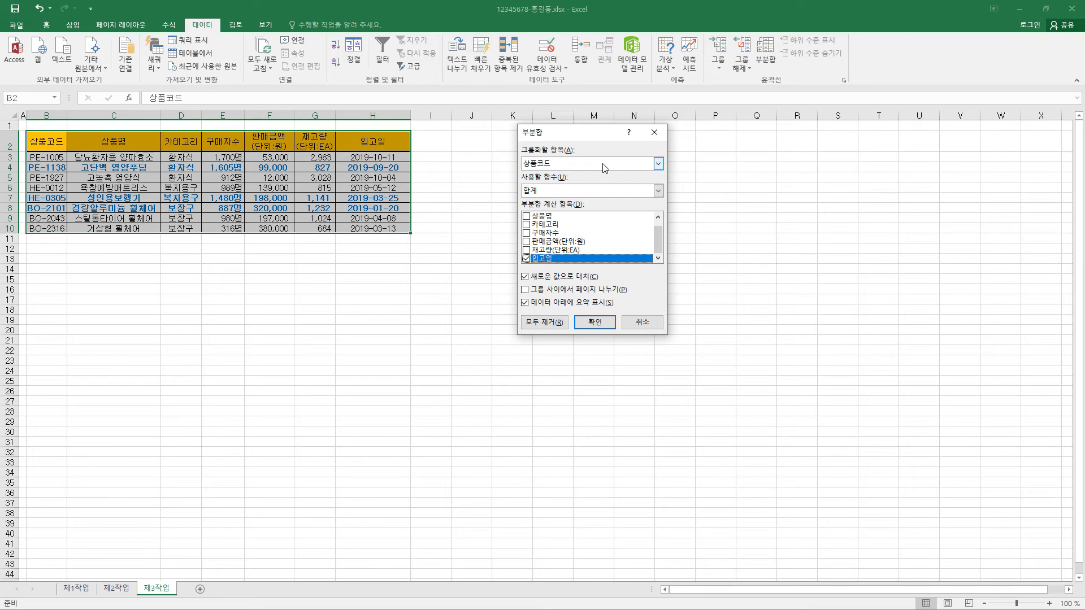
Add 개수 subtotals of 상품명 grouped by 카테고리, with 입고일 unchecked
left_click(527, 259)
scroll(659, 222, "up", 1)
scroll(660, 250, "down", 1)
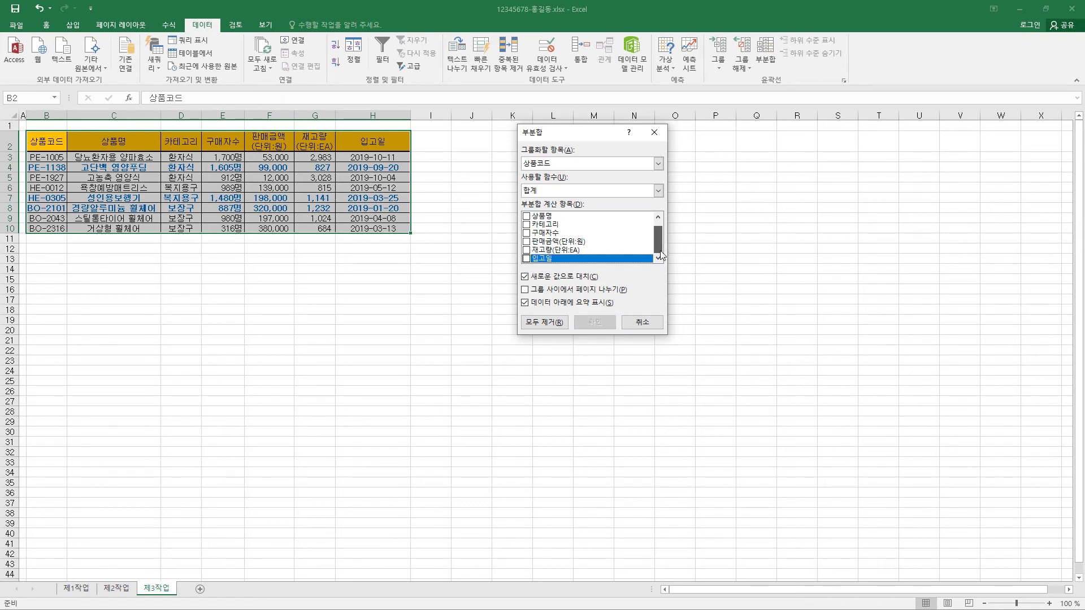
left_click(526, 216)
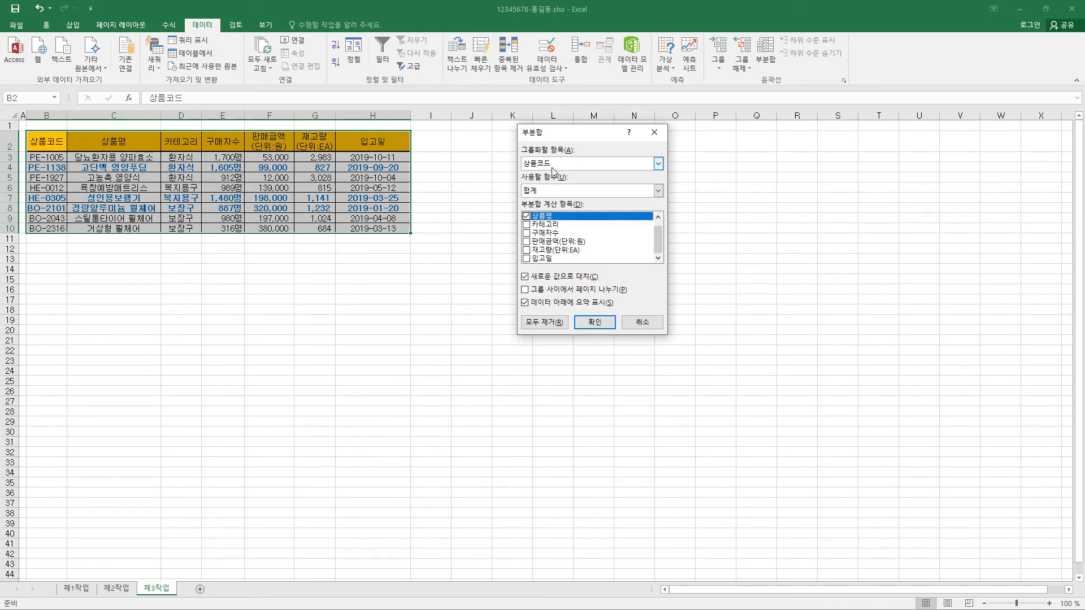
left_click(557, 191)
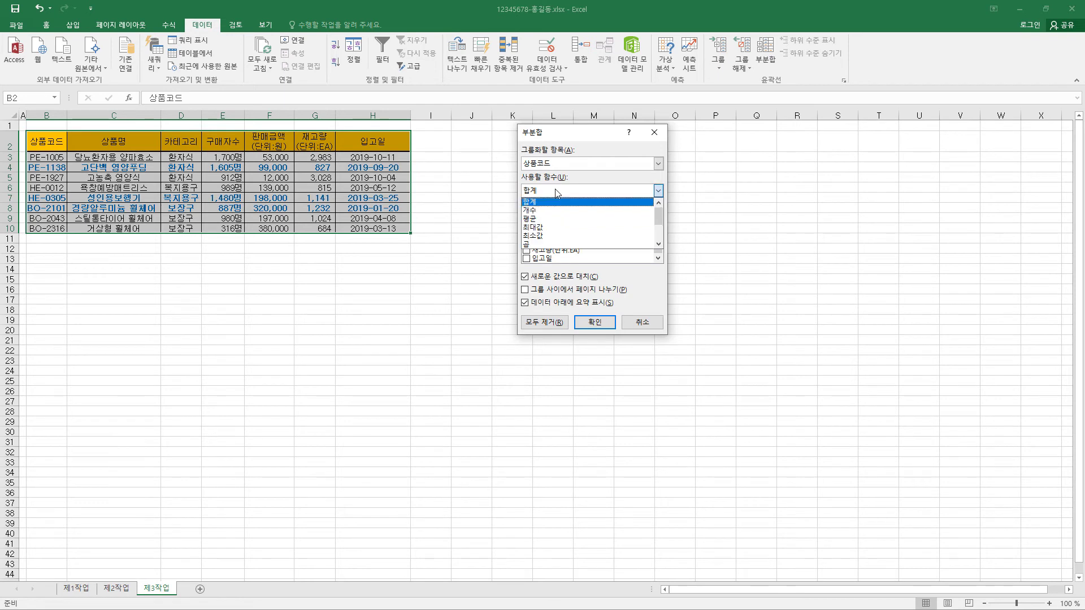
left_click(538, 211)
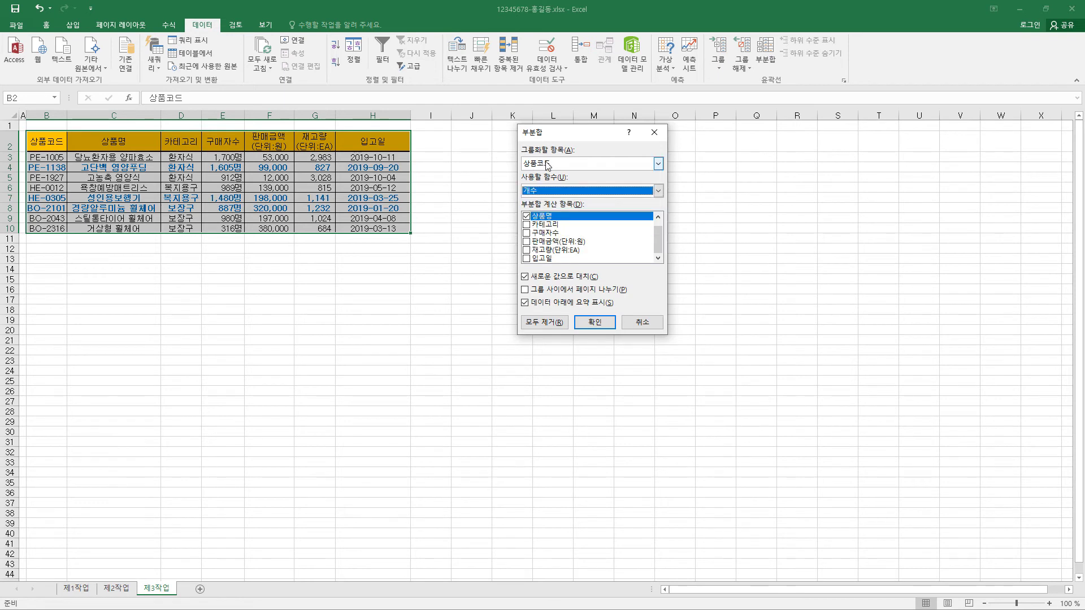
left_click(657, 163)
left_click(562, 192)
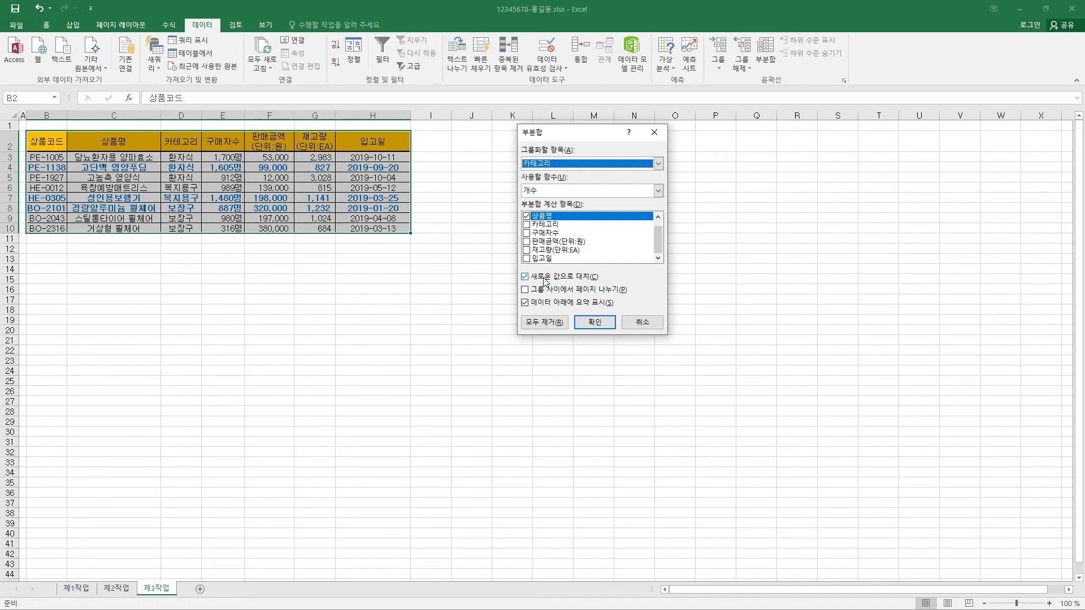
left_click(599, 328)
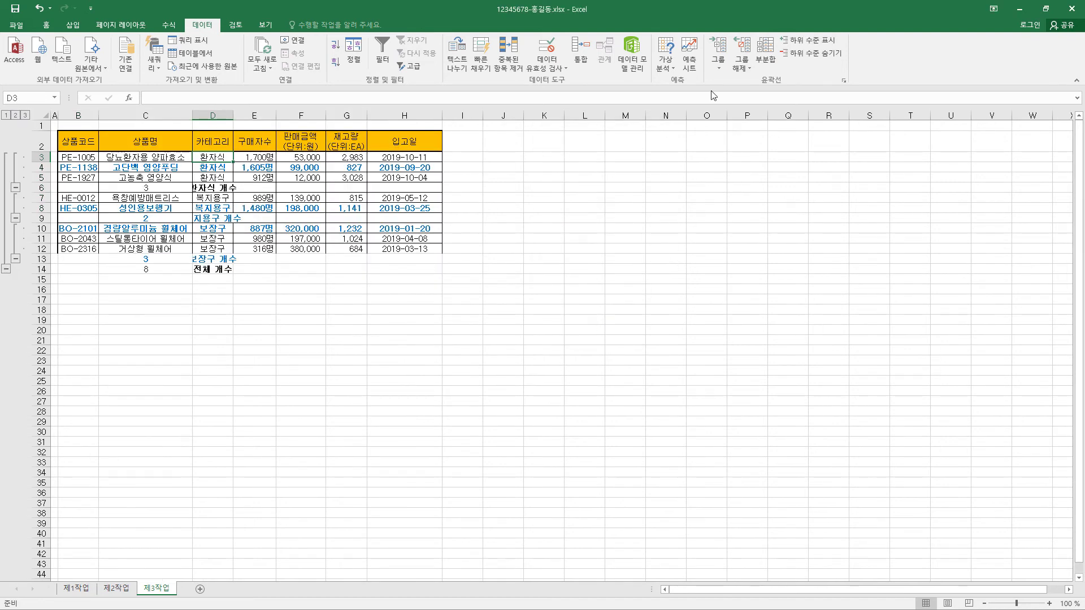
Add 평균 subtotals of 판매금액 without replacing the counts, then widen column D
left_click(766, 53)
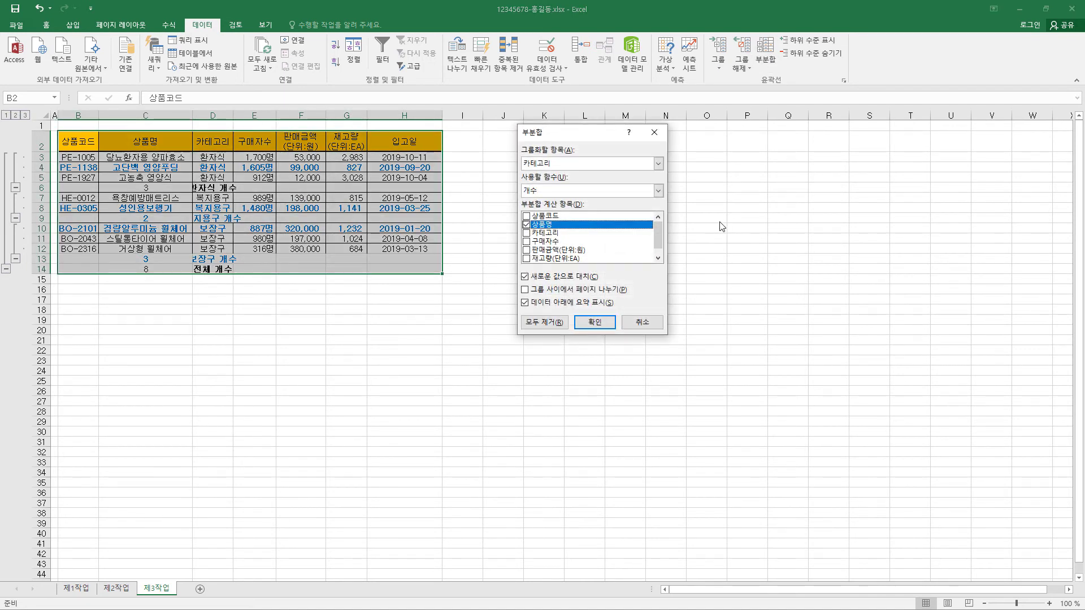
left_click(526, 225)
left_click(526, 251)
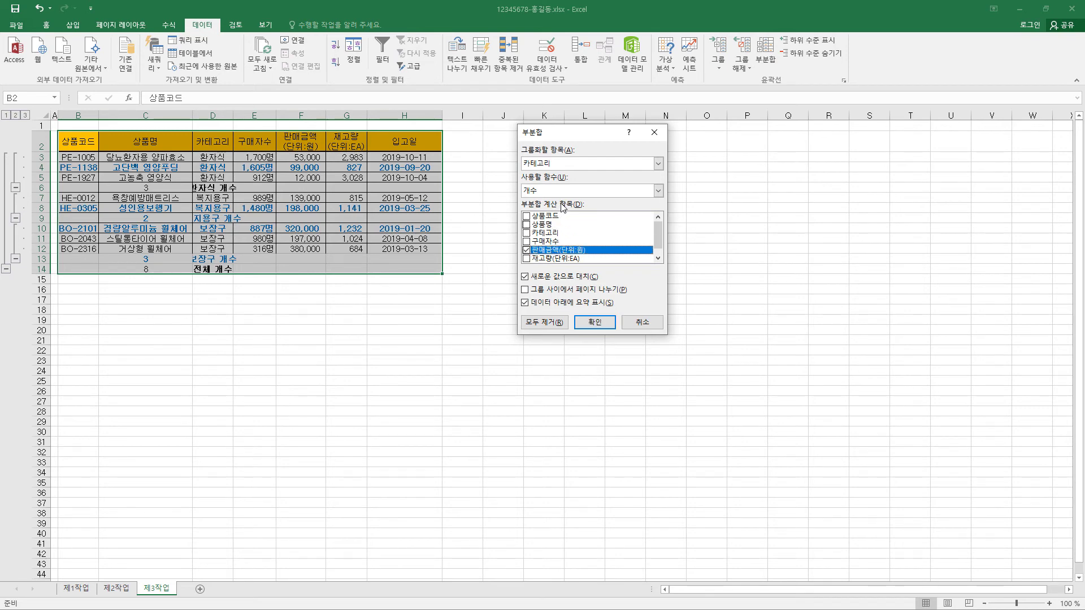
left_click(568, 192)
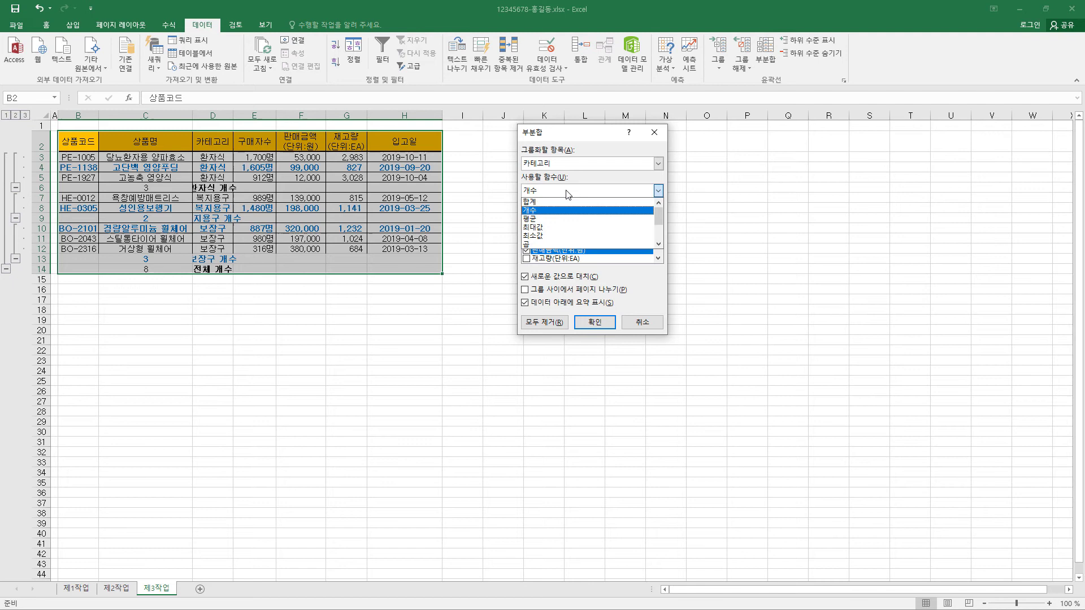
left_click(551, 220)
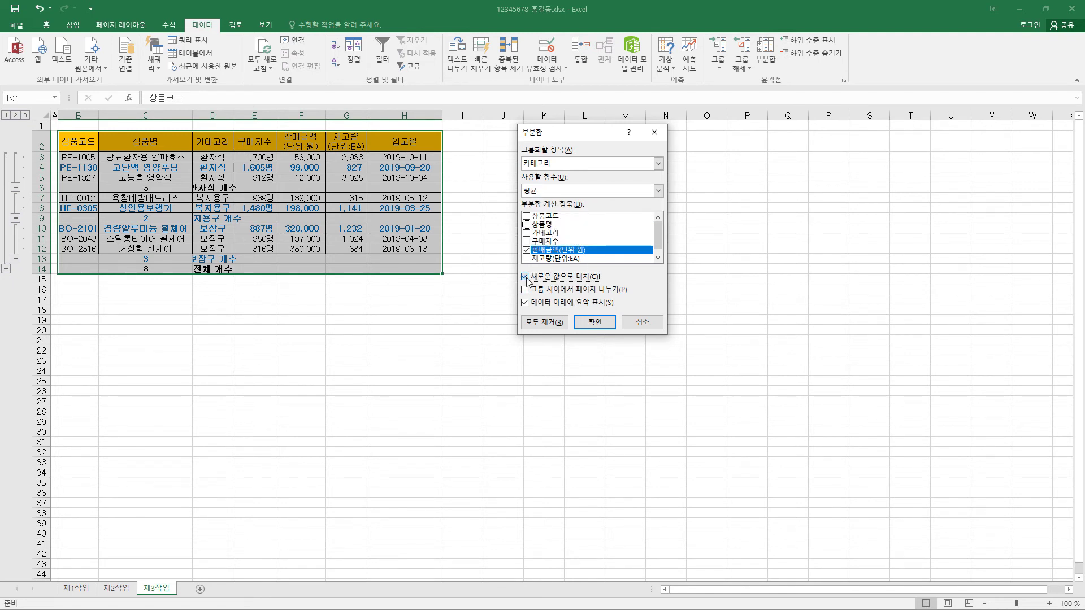
left_click(525, 277)
left_click(595, 322)
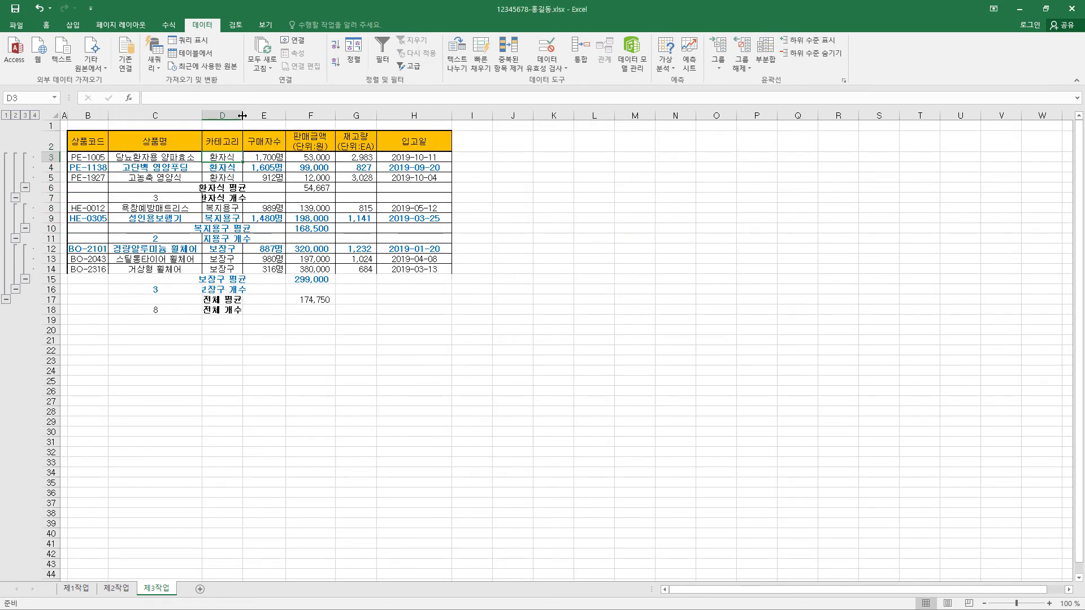
left_click_drag(242, 115, 264, 115)
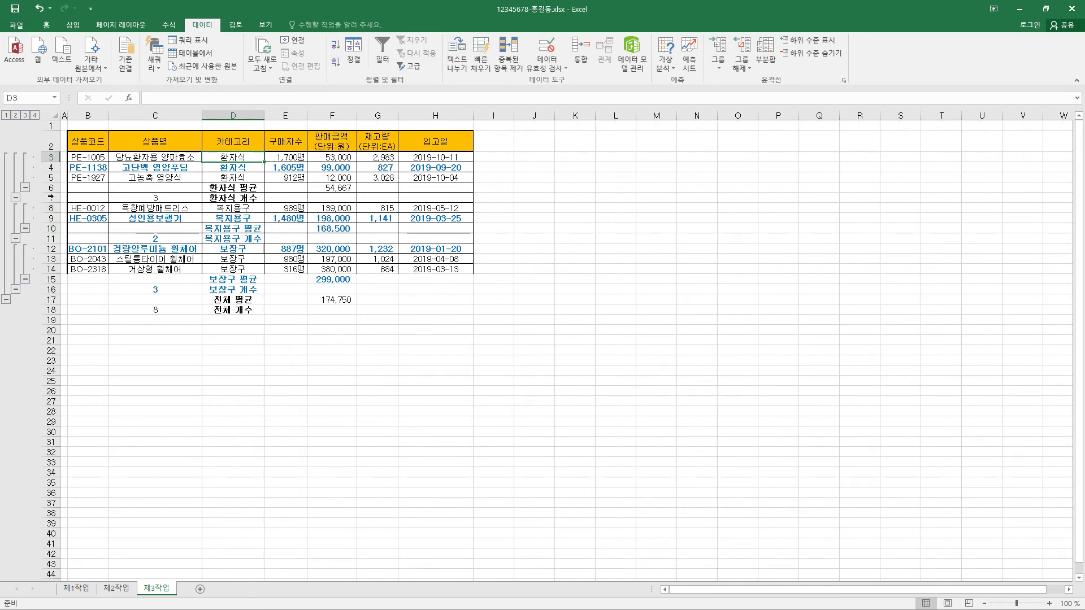
Clear the outline from the subtotalled table via 그룹 해제 > 윤곽 지우기, then select E12
left_click(747, 70)
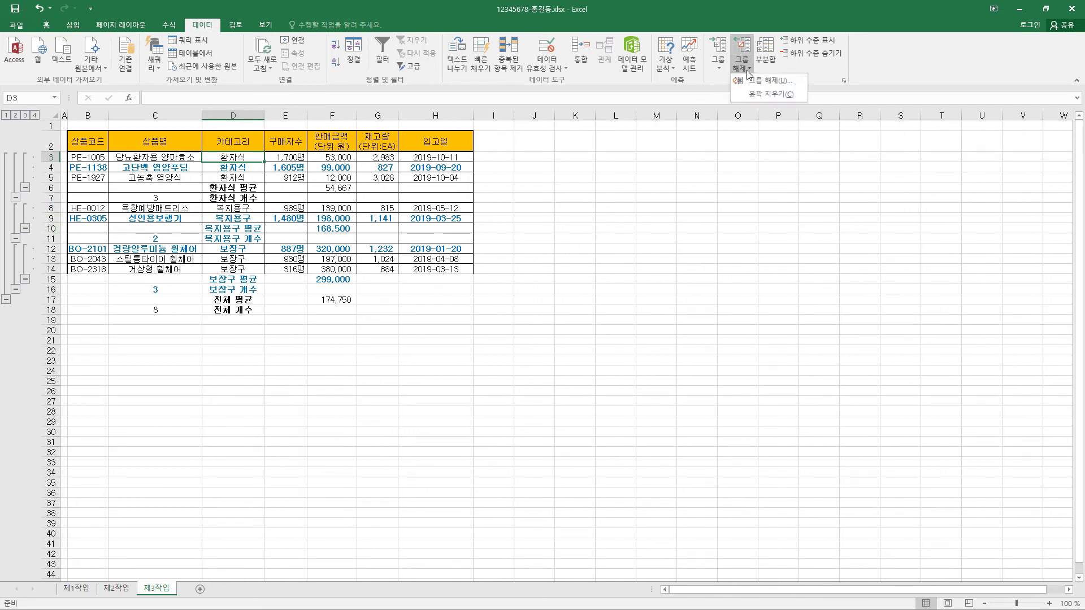
left_click(761, 95)
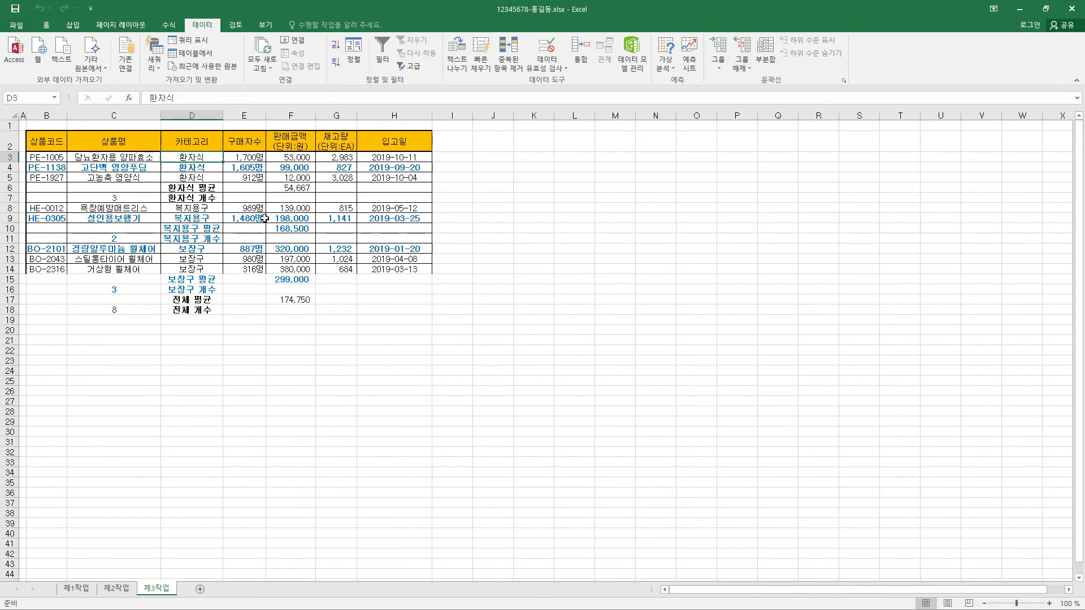
left_click(252, 249)
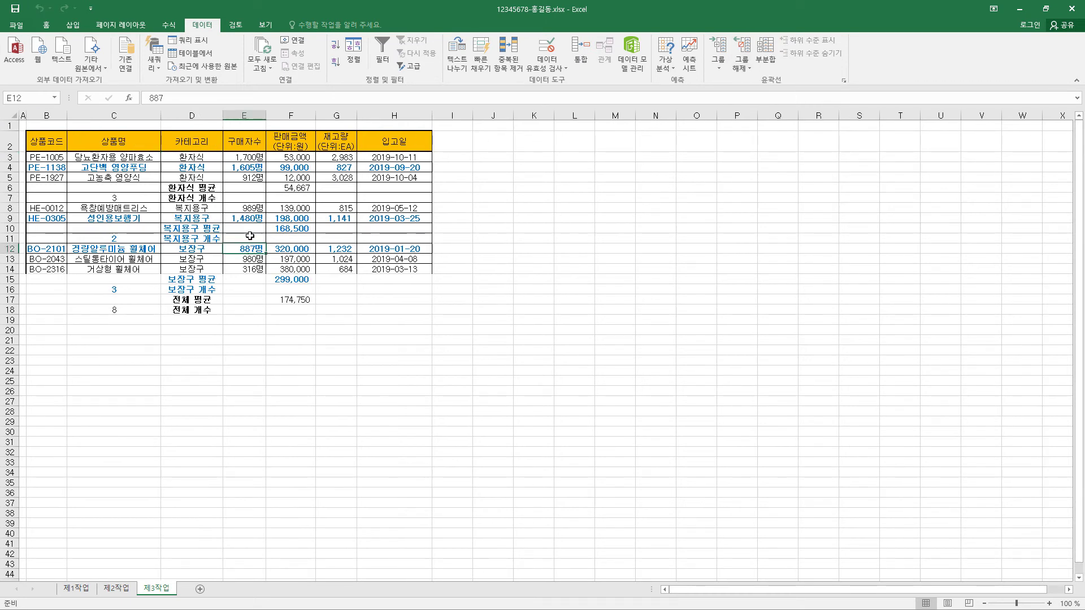
left_click(45, 25)
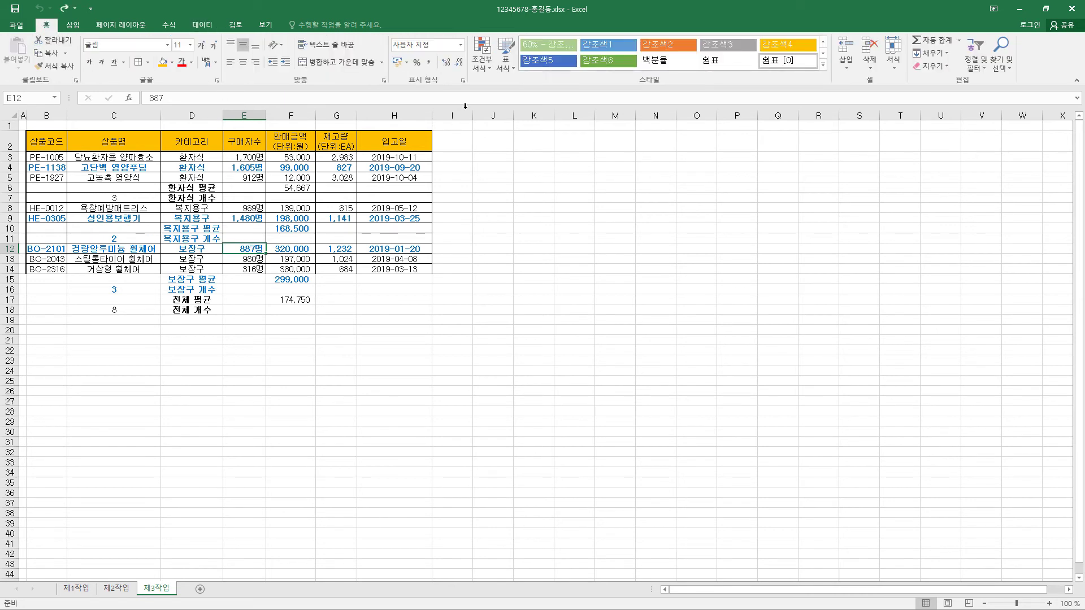
Show all conditional formatting rules for the current worksheet in the rules manager
left_click(484, 67)
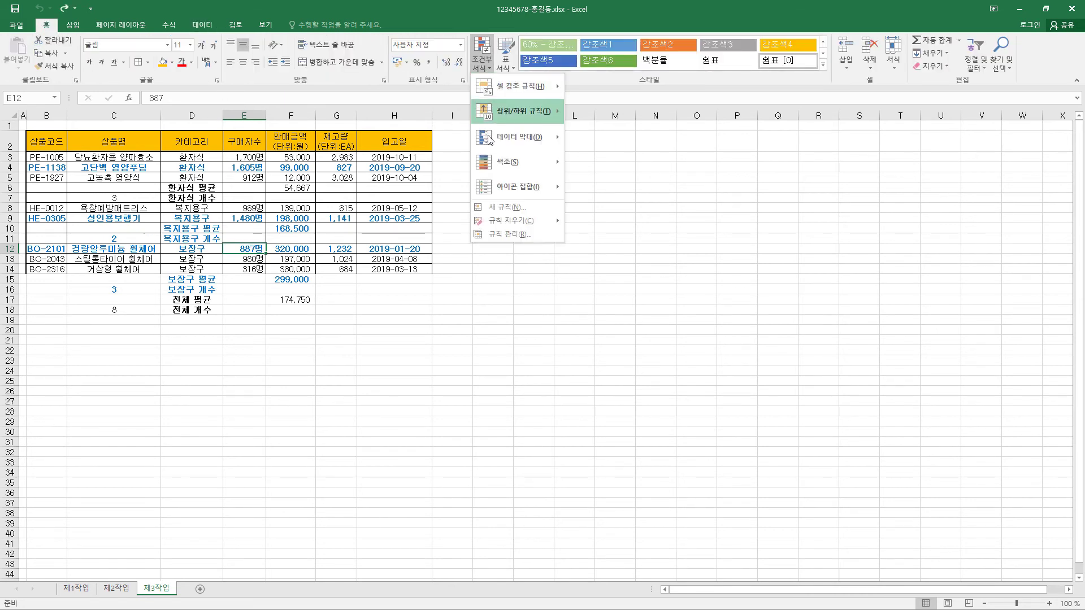
left_click(509, 234)
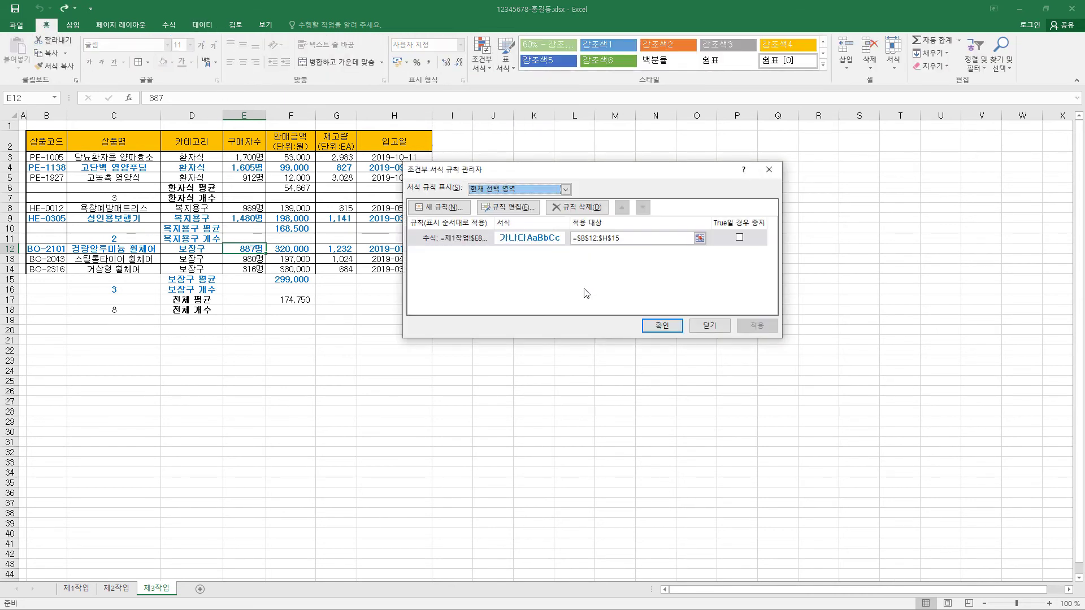
left_click(522, 191)
left_click(516, 213)
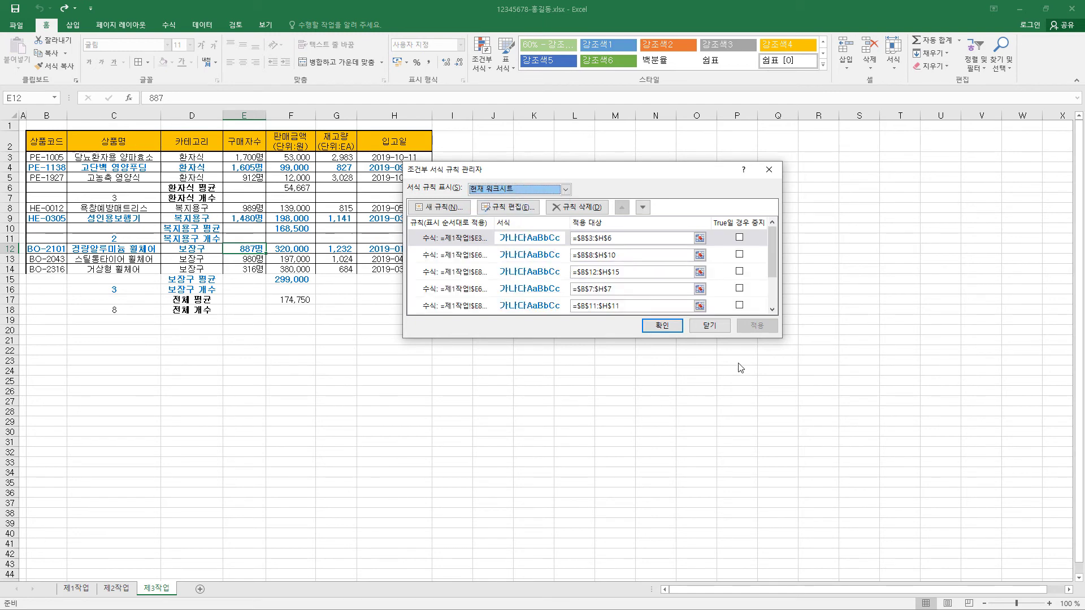
Delete the $B$18:$H$18 rule and the other extra rules, leaving only $B$3:$H$6
left_click_drag(771, 259, 770, 288)
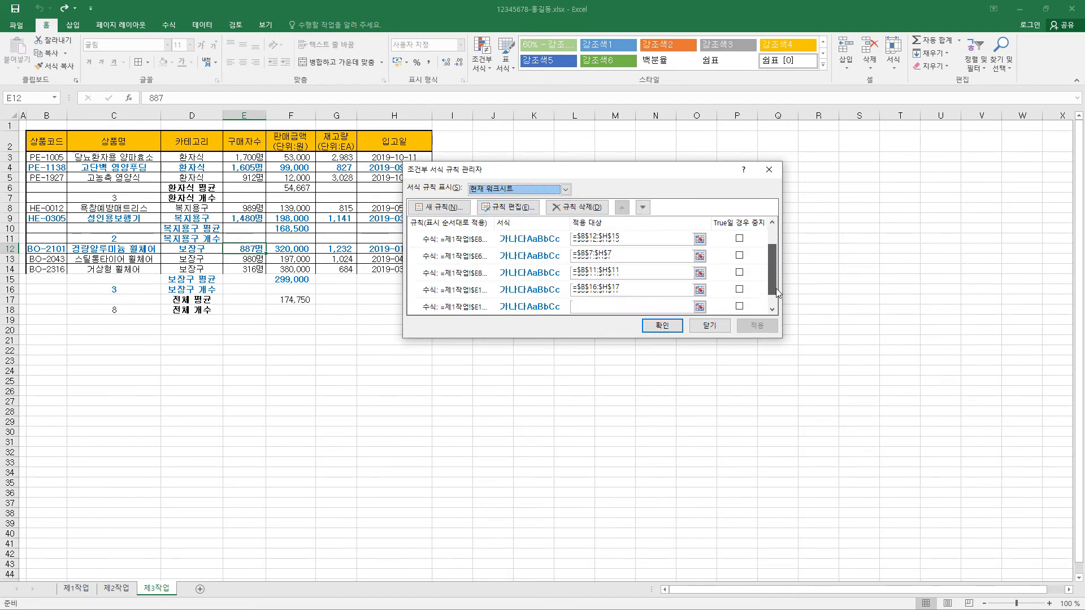
left_click(533, 291)
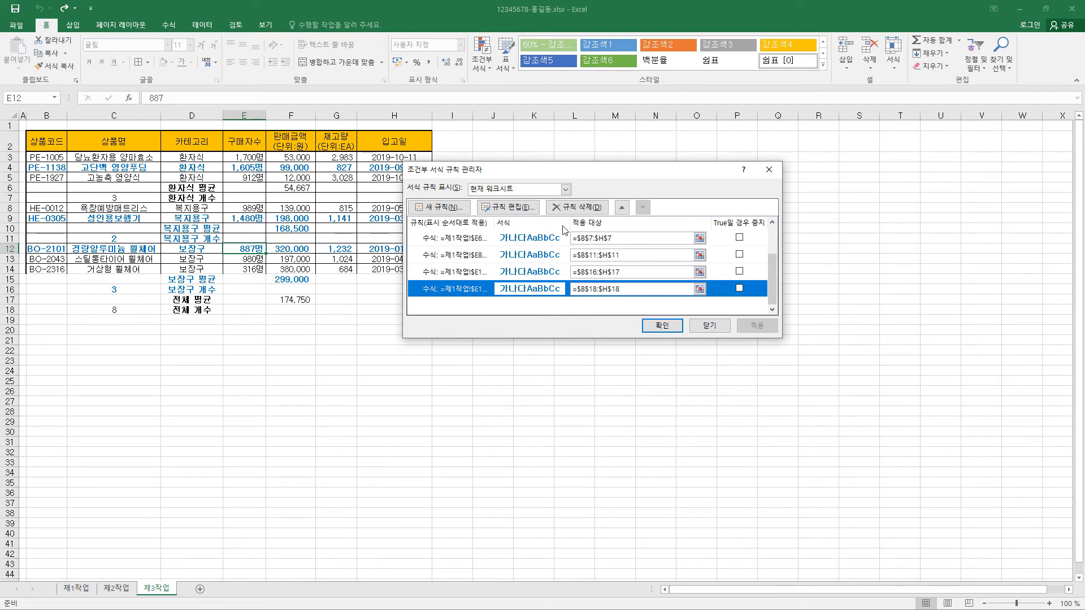
left_click(577, 208)
left_click(576, 208)
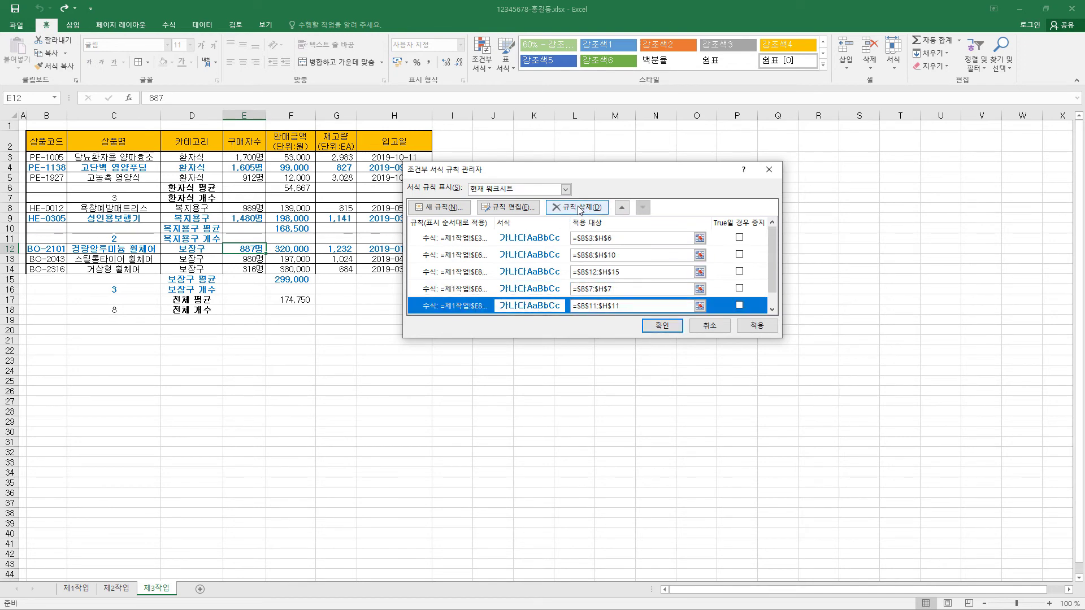
left_click(576, 207)
left_click(576, 207)
left_click(576, 208)
left_click(576, 208)
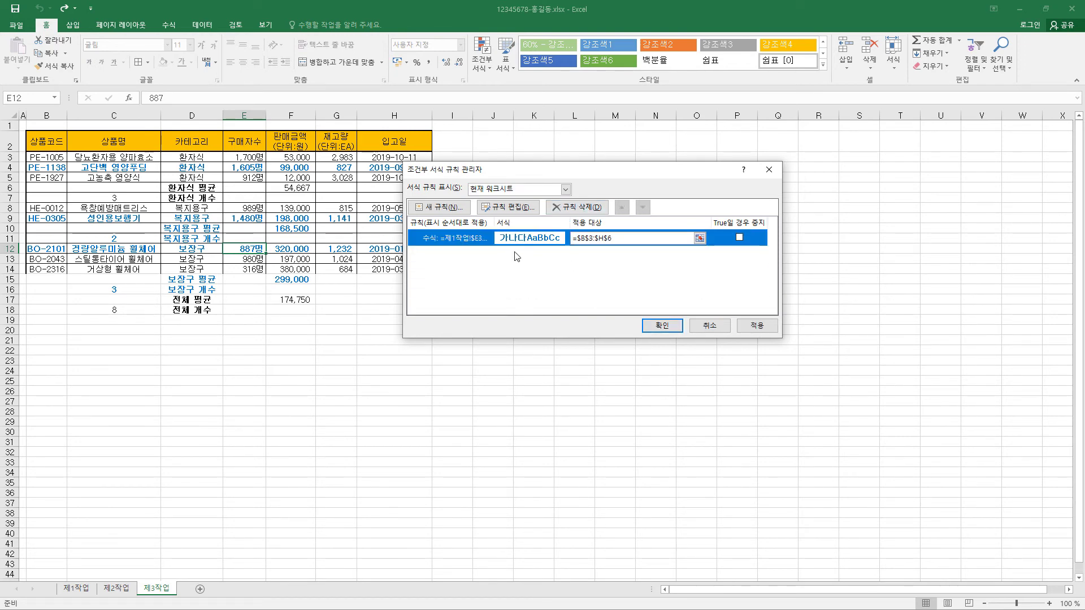
Remove the 제1작업! sheet prefix from the remaining rule's formula, leaving =$E3>=1000
left_click(508, 208)
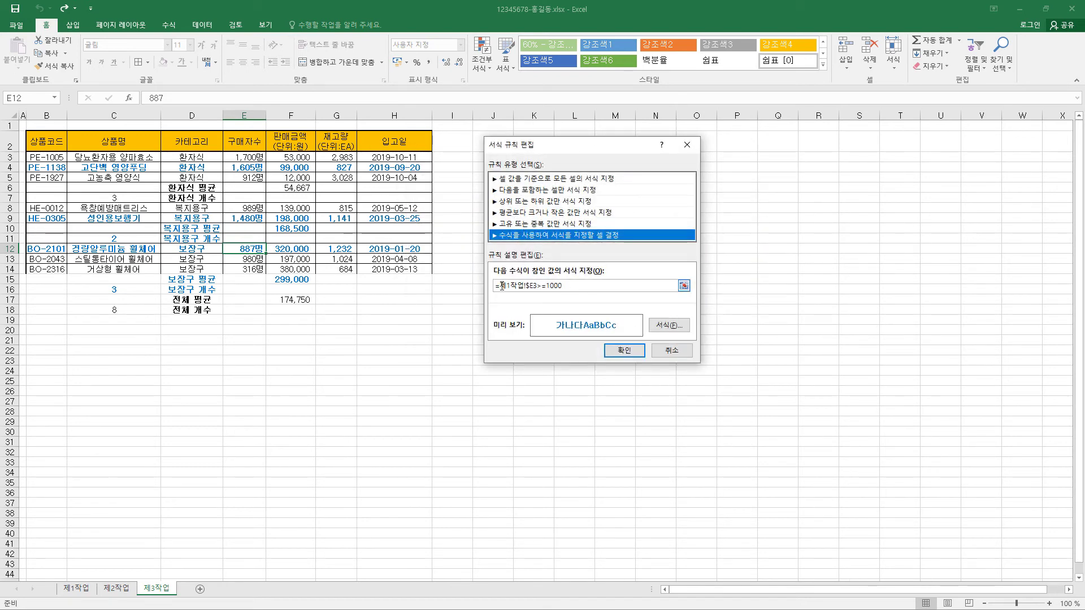
left_click_drag(499, 286, 531, 286)
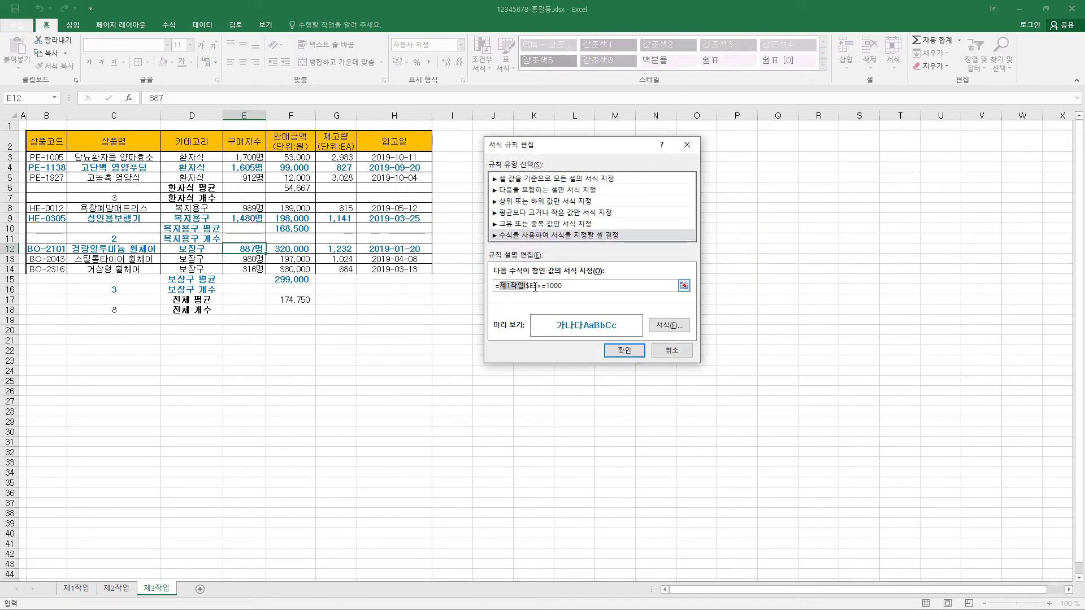
key("BackSpace")
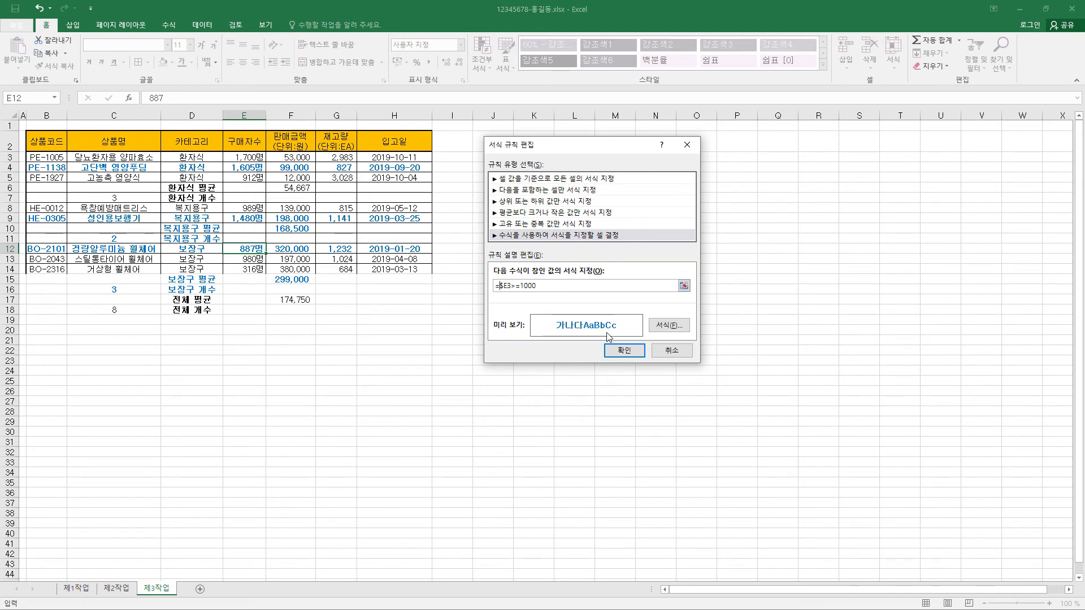
left_click(624, 351)
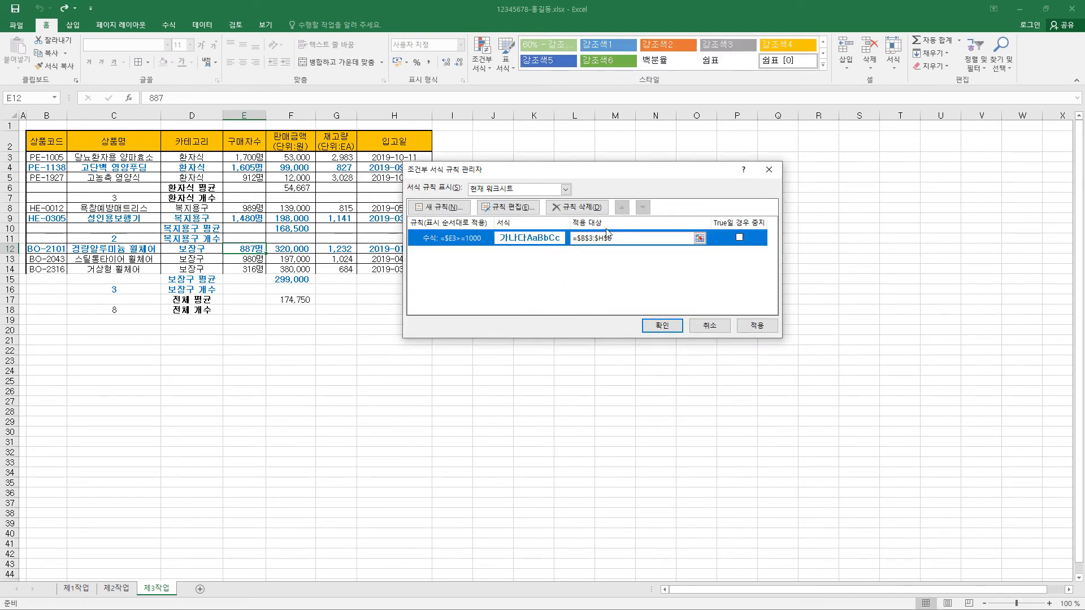
Change the rule's Applies to range to =$B$3:$H$18
left_click(625, 238)
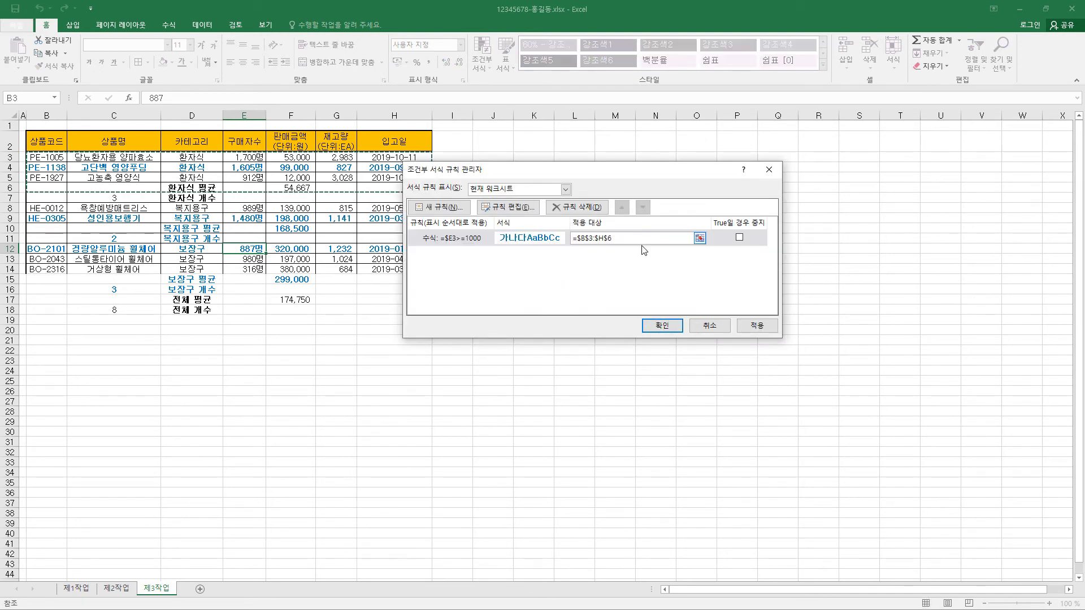
left_click(700, 239)
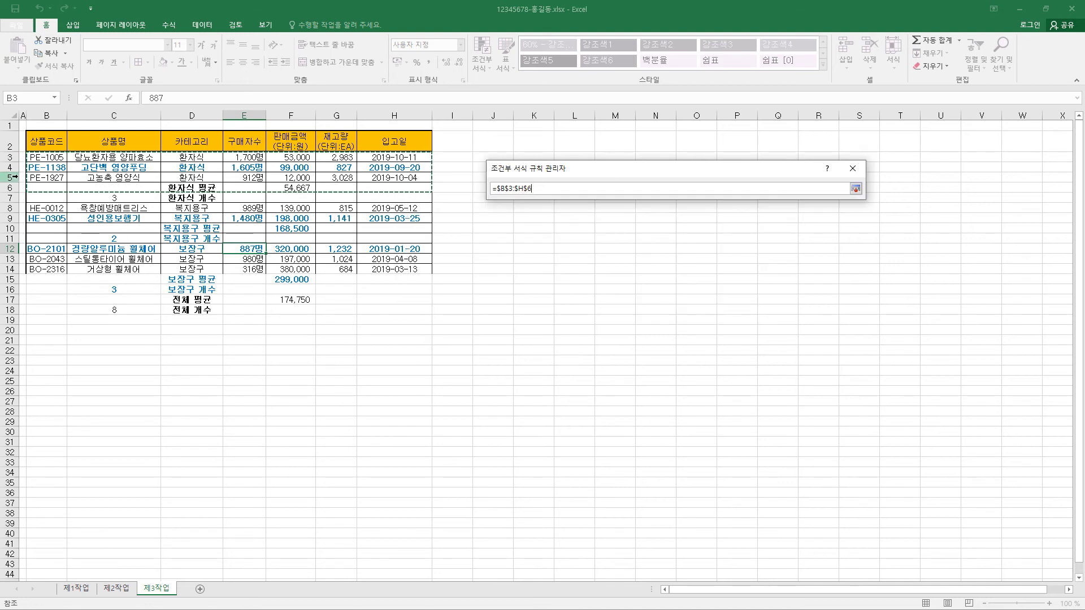
left_click_drag(48, 158, 415, 306)
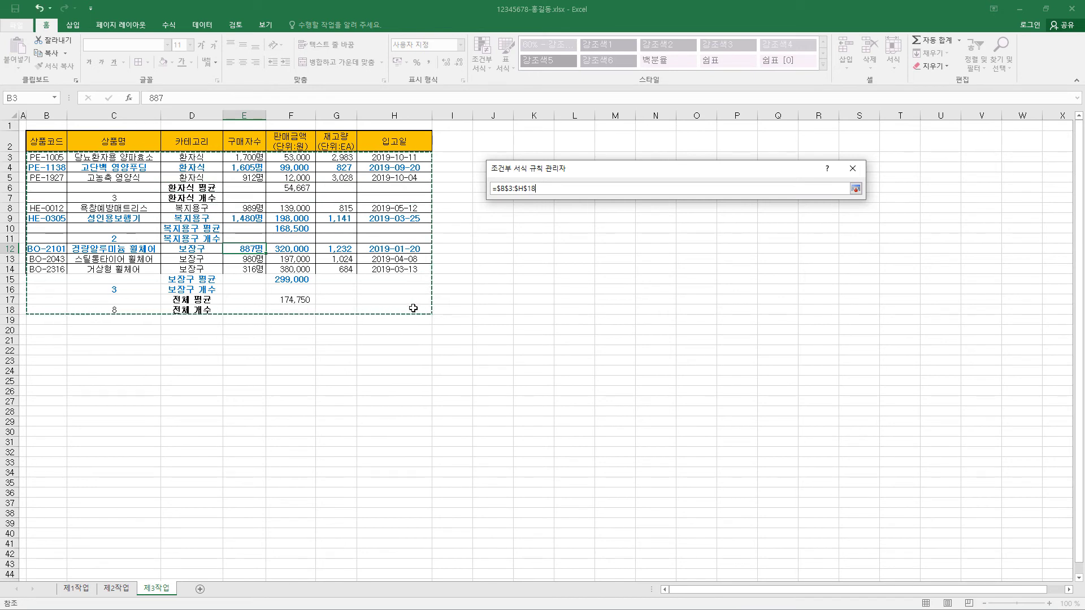
key("Return")
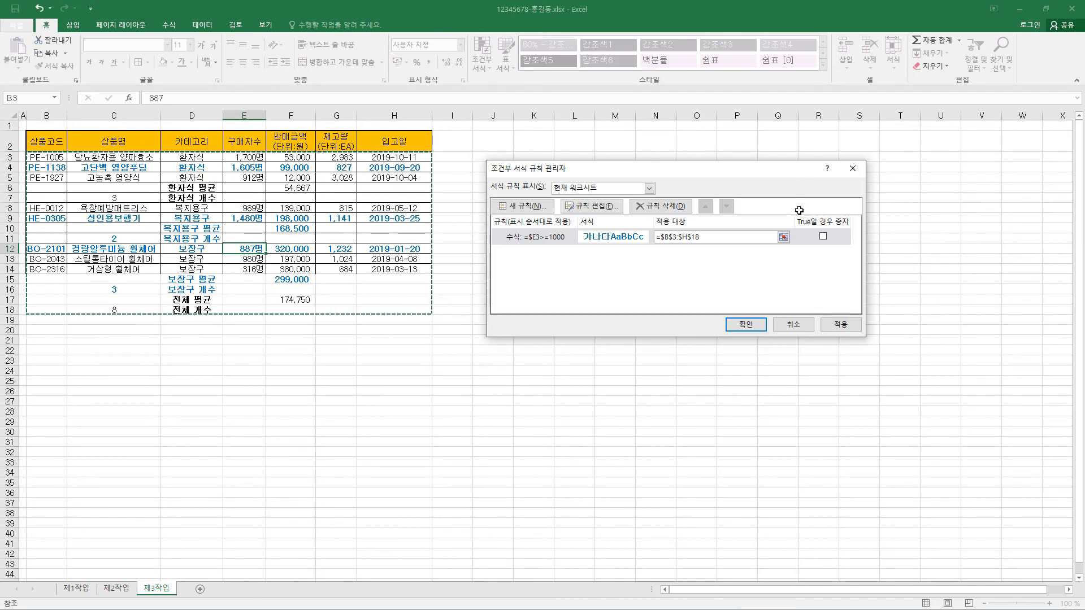
Confirm the rules manager so rows 3, 4 and 9 on 제3작업 turn bold blue
left_click(746, 325)
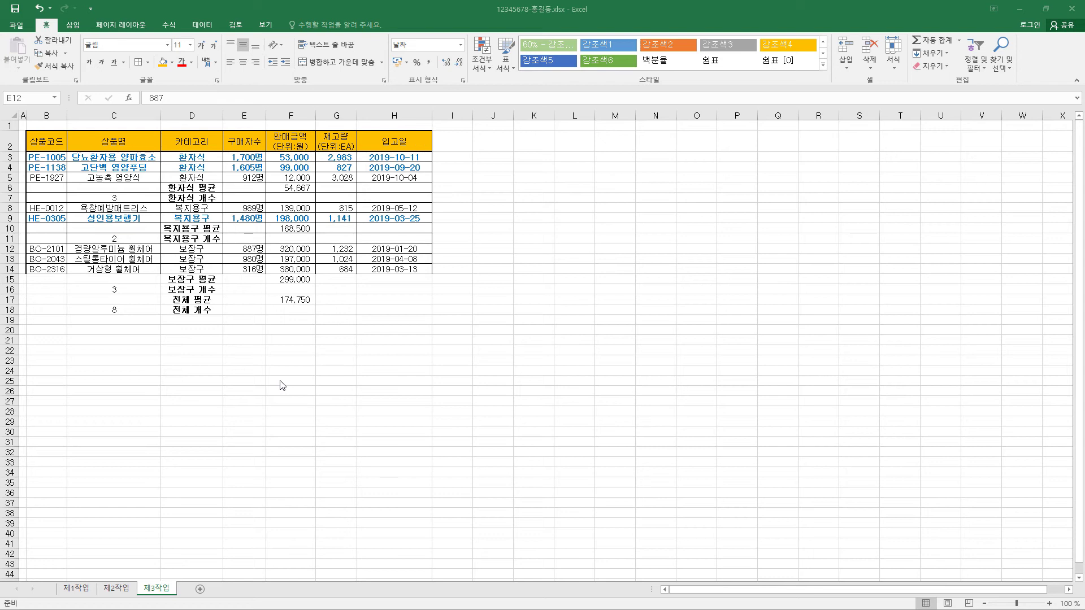
On 제1작업, select the 상품명 header C4 plus the 구매자수 and 판매금액 headers E4:F4
left_click(79, 589)
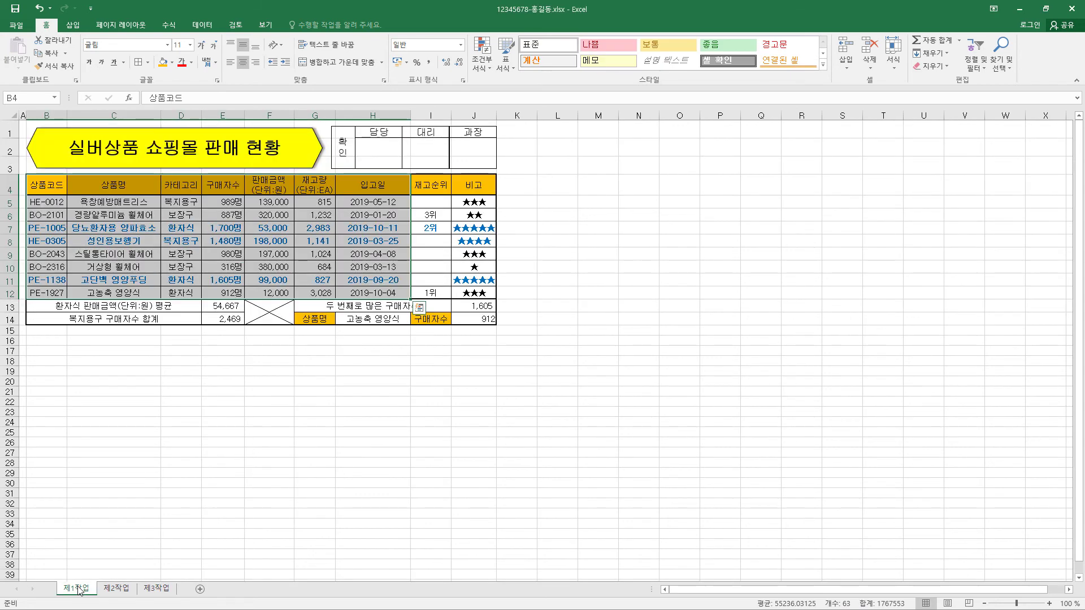
left_click(131, 185)
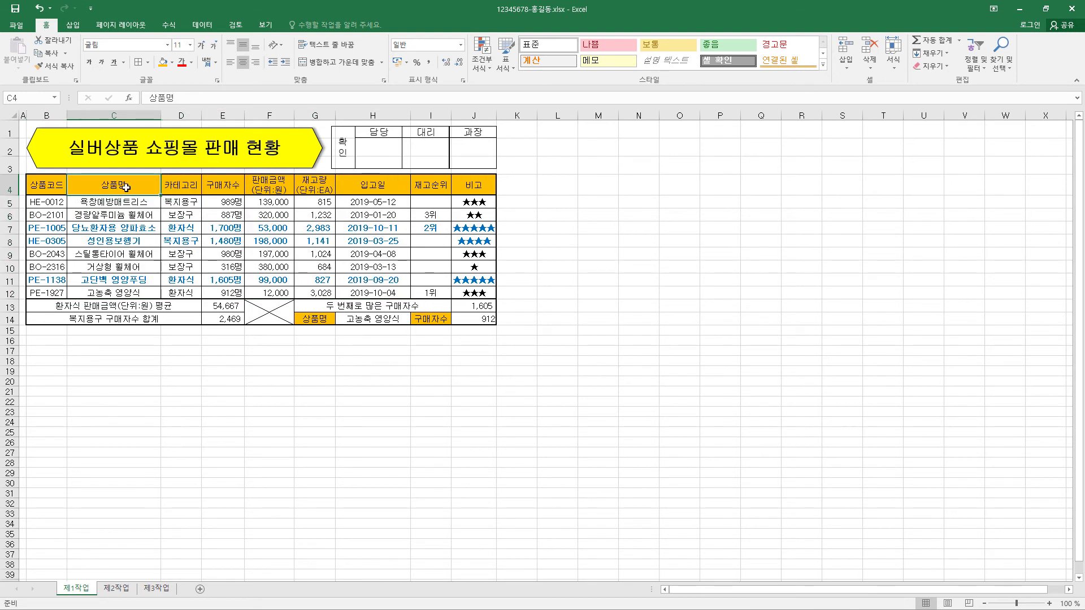
left_click_drag(228, 187, 260, 187, "ctrl")
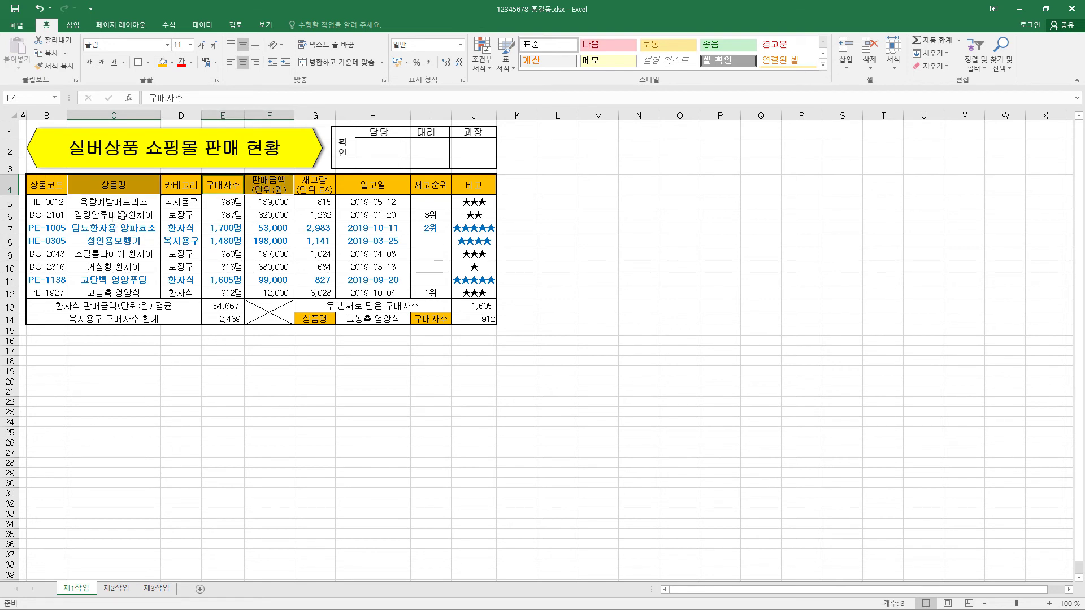
Add C6:C7, E6:F7, C9:C12 and E9:F12 to the chart source selection
left_click(122, 216, "ctrl")
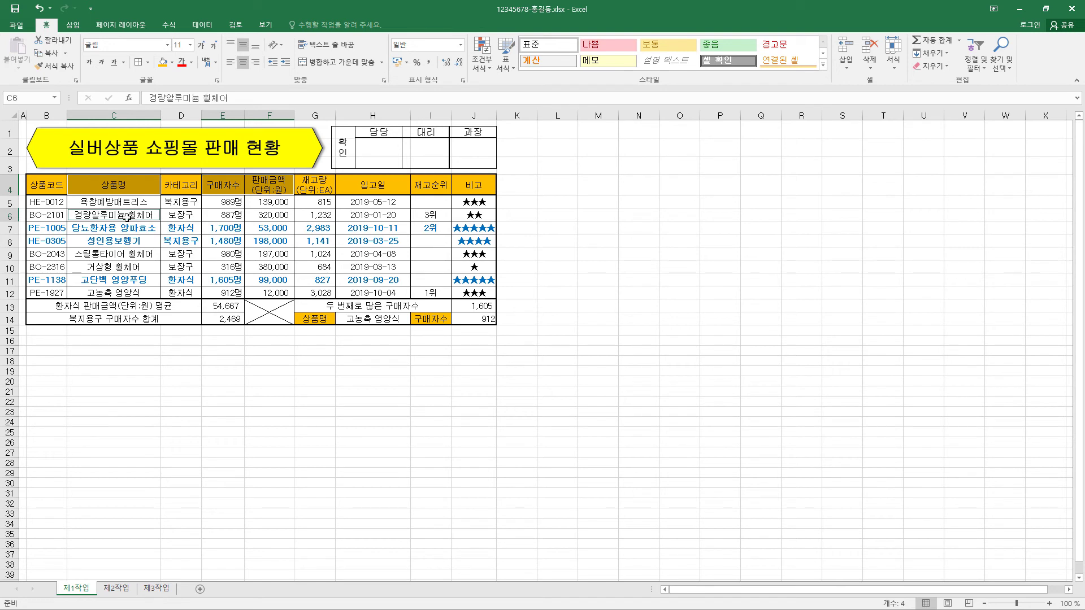
left_click_drag(127, 221, 127, 226, "ctrl")
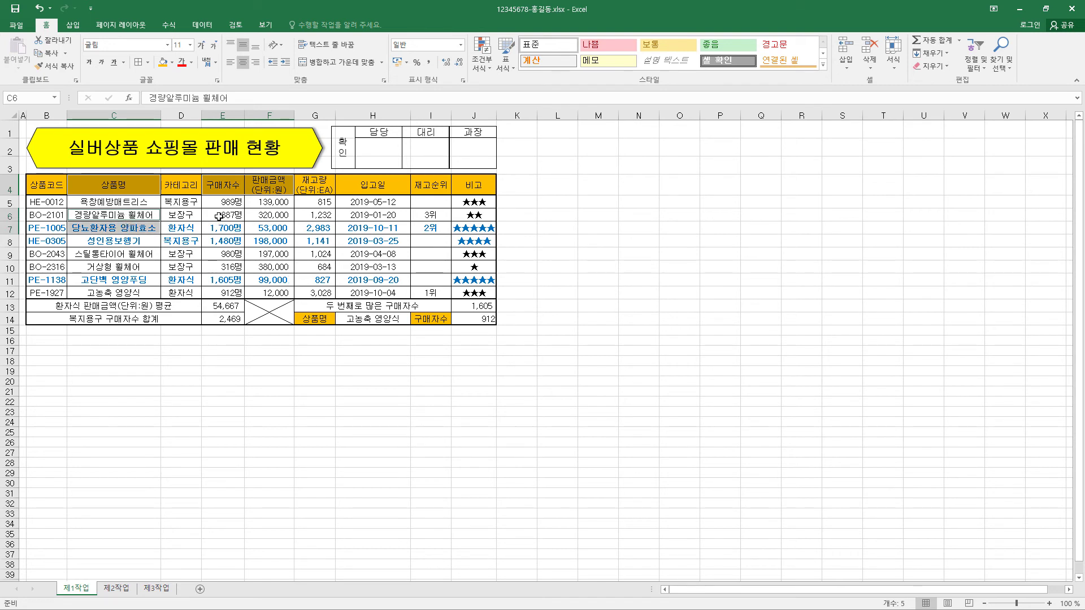
left_click_drag(219, 217, 259, 228, "ctrl")
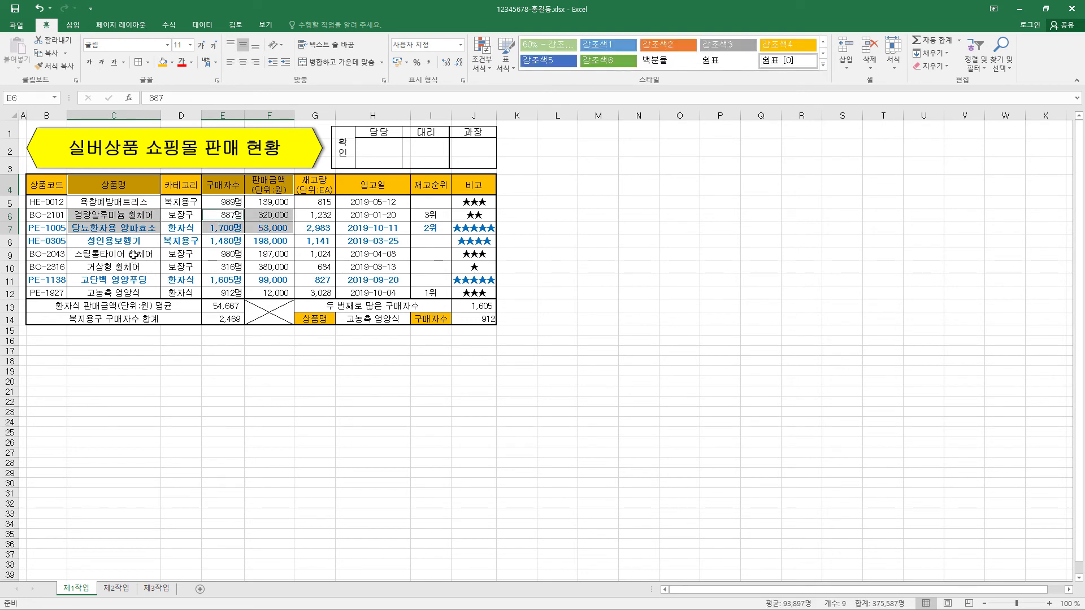
left_click(135, 255, "ctrl")
left_click_drag(139, 260, 139, 293, "ctrl")
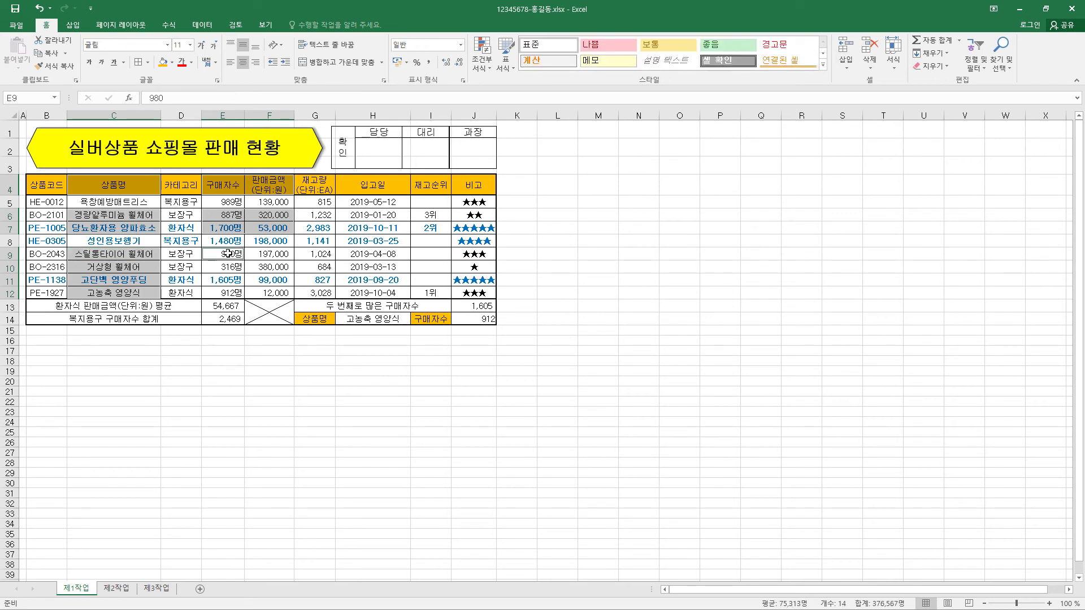
left_click_drag(228, 250, 273, 291, "ctrl")
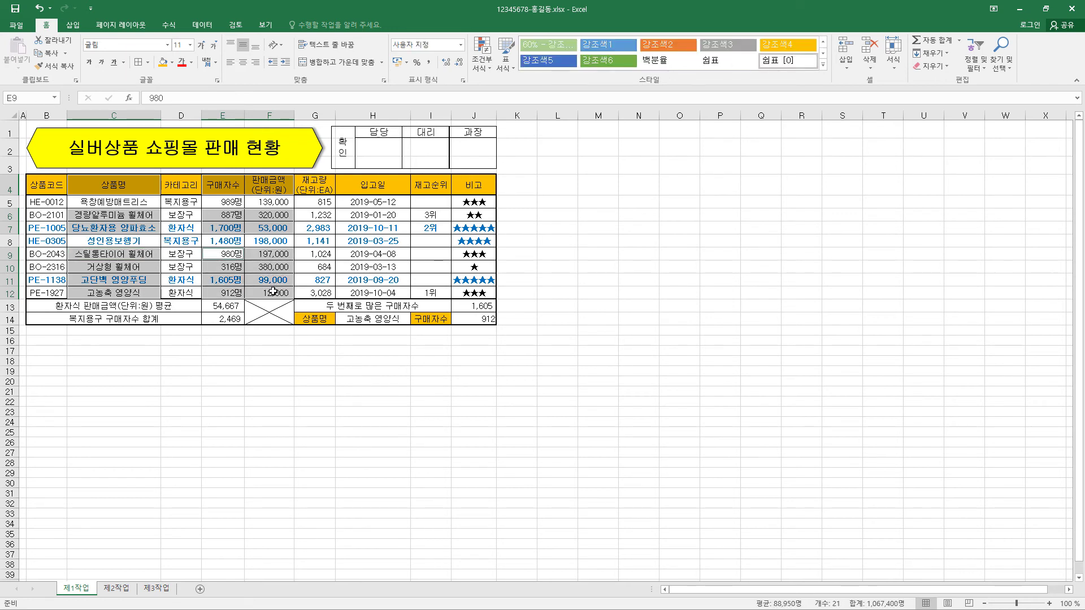
left_click(73, 25)
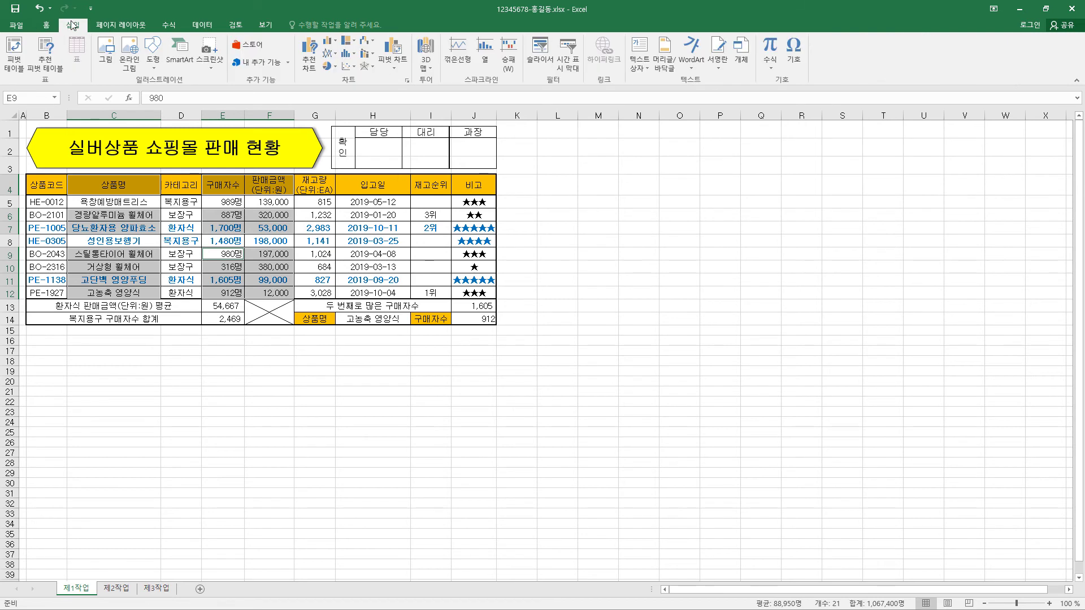
Insert a 2D clustered column chart and move it to a new sheet named 제4작업
left_click(329, 41)
left_click(341, 80)
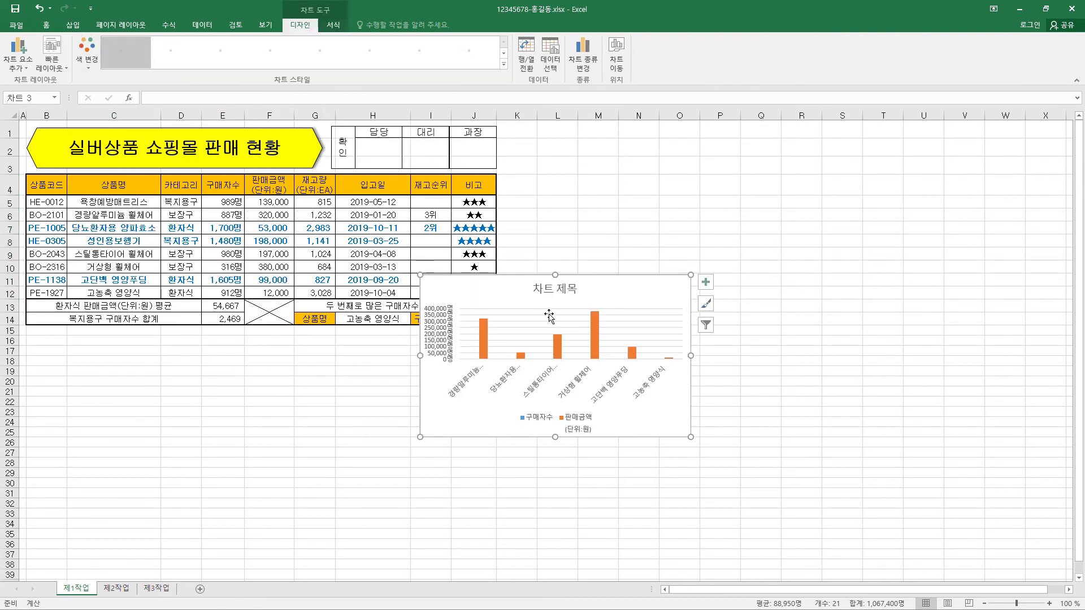
left_click(616, 57)
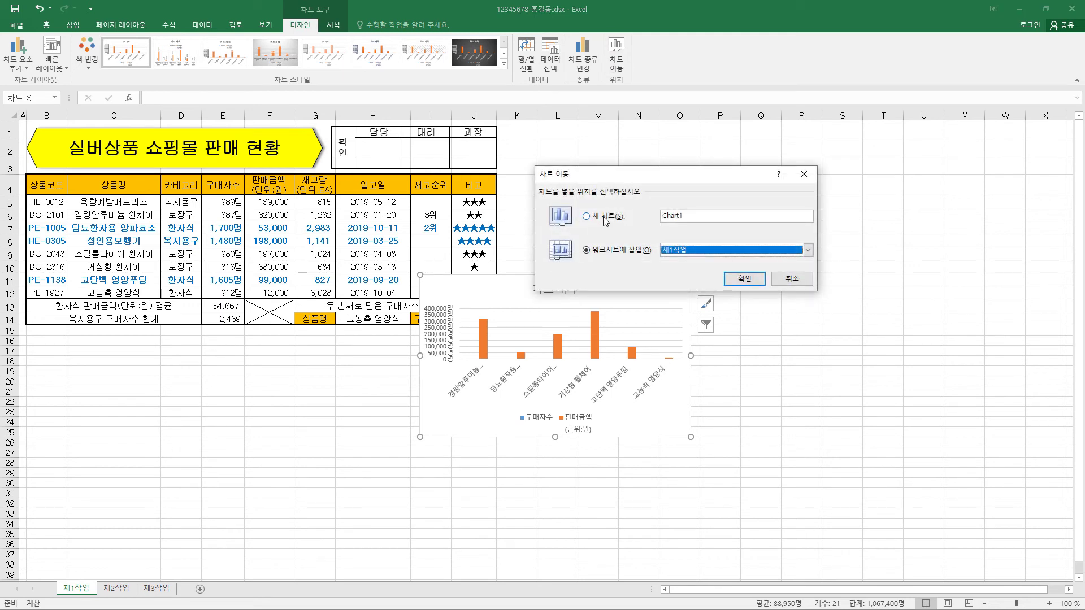
left_click(605, 217)
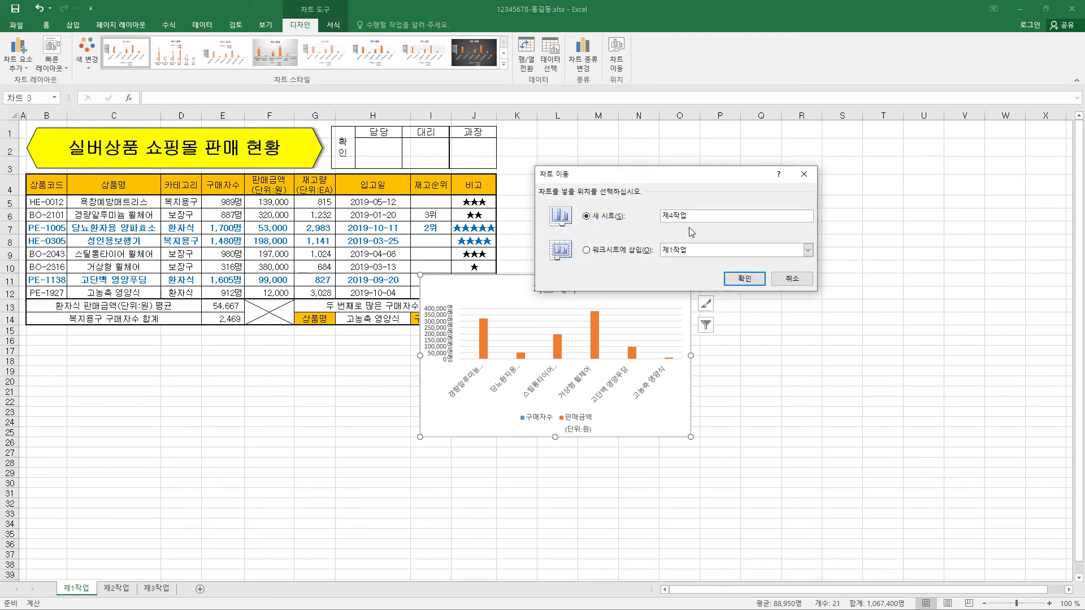
left_click(744, 279)
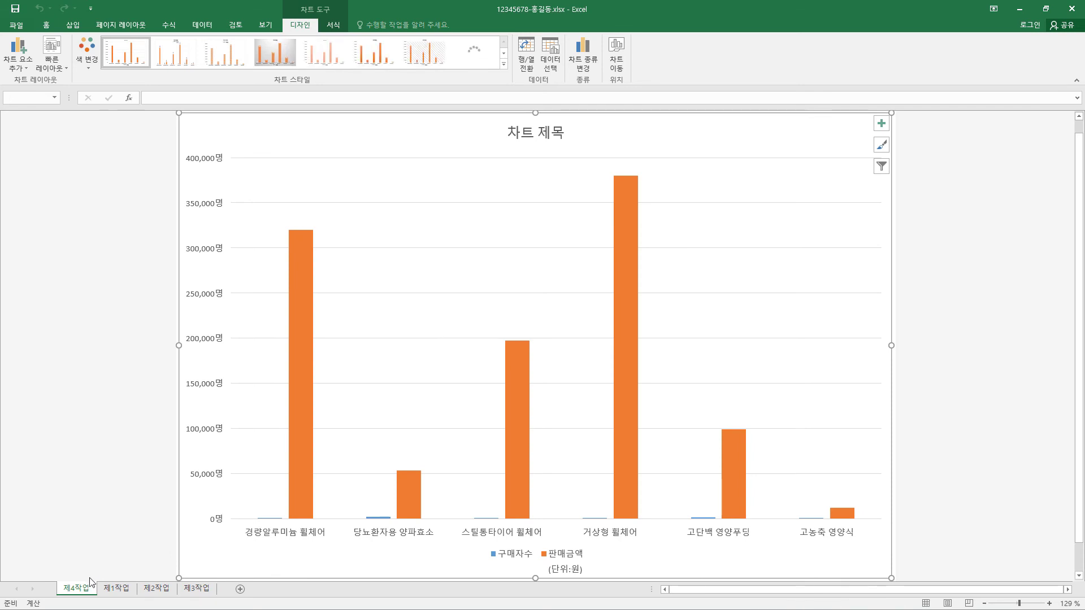
Place the 제4작업 sheet after 제3작업 and apply a quick layout and chart style 5
left_click_drag(78, 592, 219, 593)
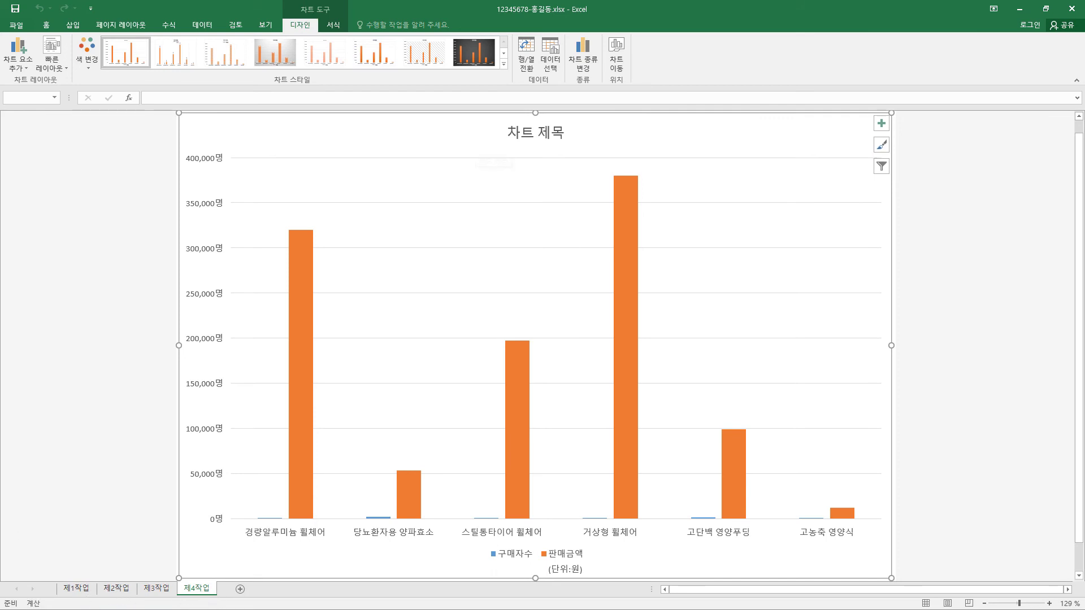
left_click(66, 68)
left_click(117, 96)
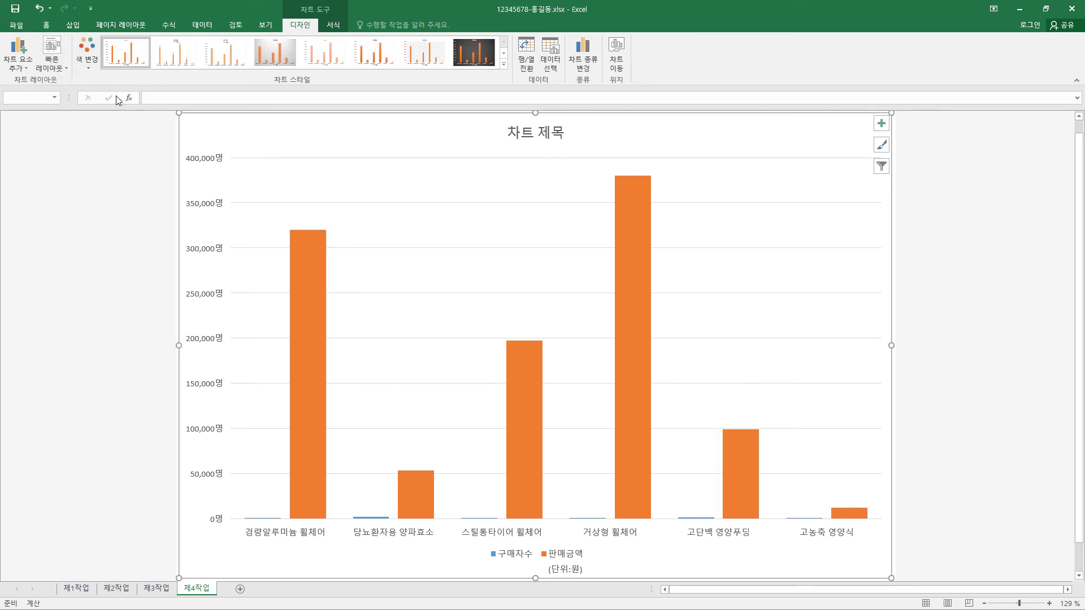
left_click(329, 65)
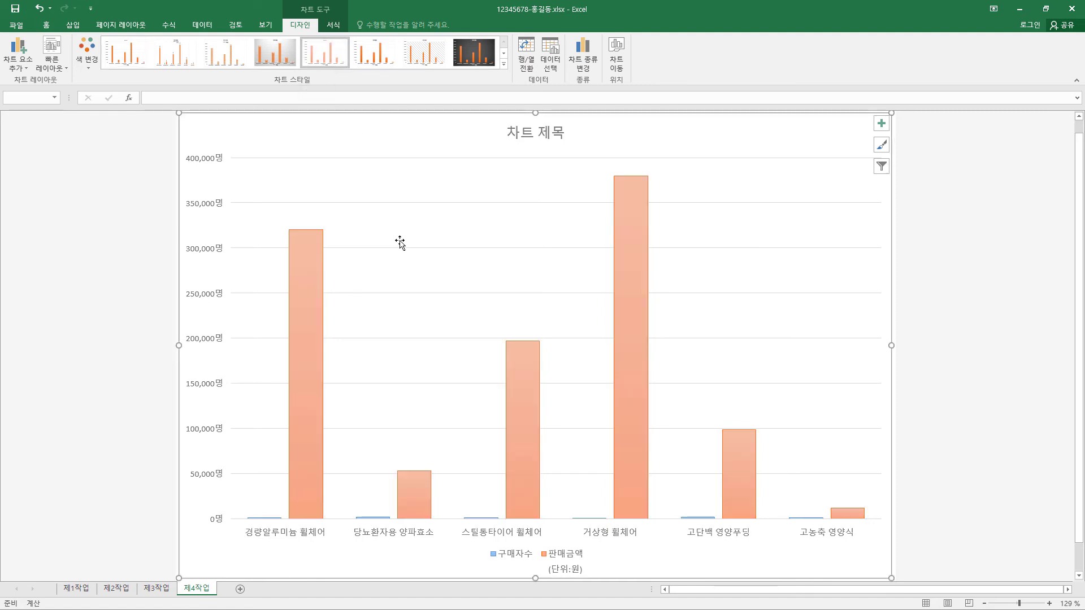
Set the chart text to 굴림, size 11, in black
left_click(47, 26)
left_click(168, 45)
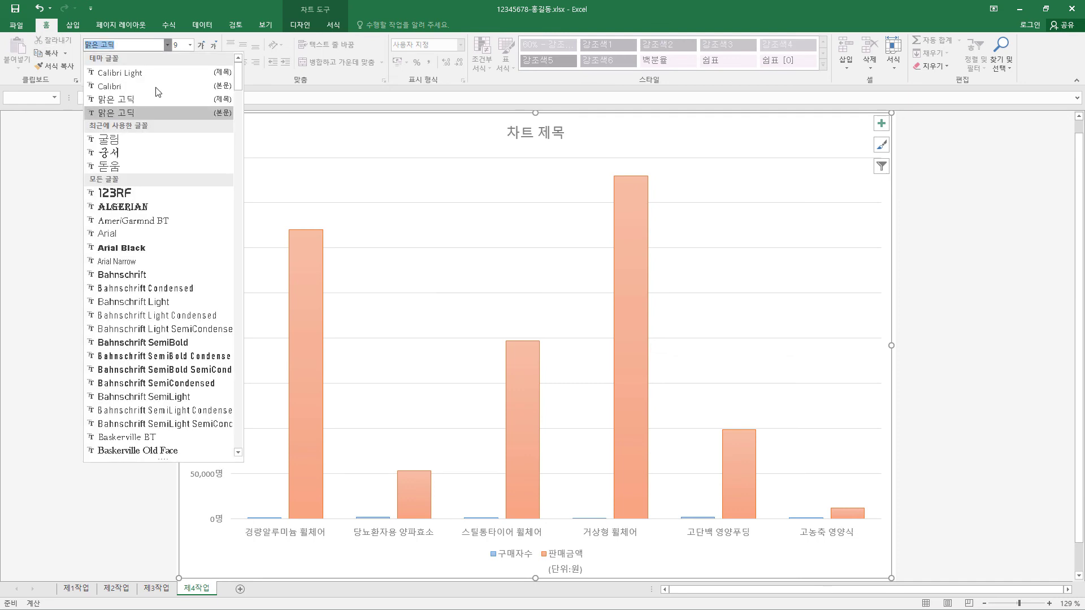
left_click(141, 139)
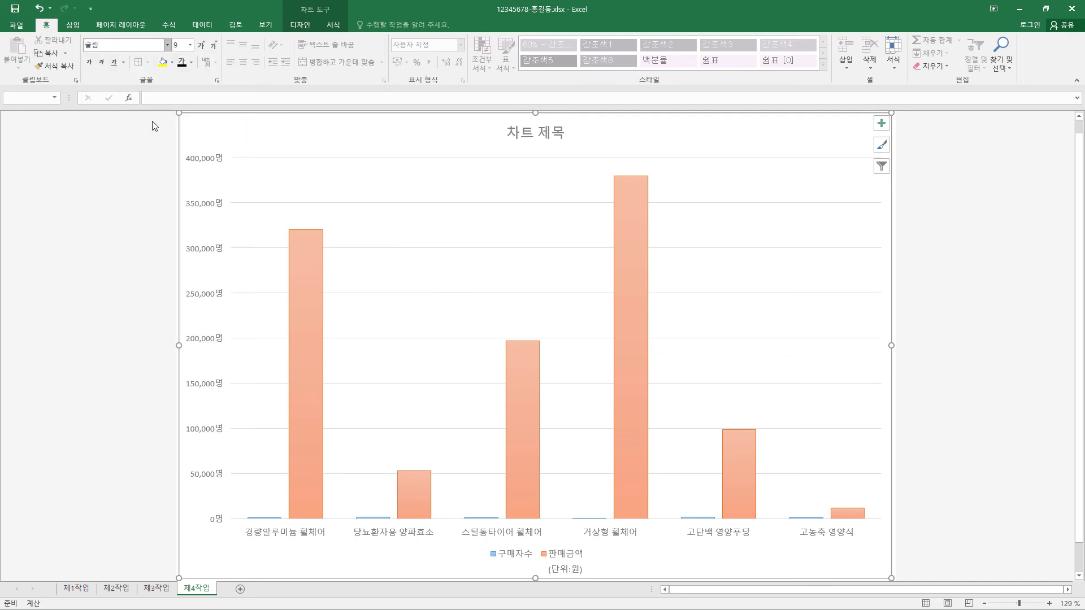
left_click(202, 44)
left_click(202, 44)
left_click(202, 44)
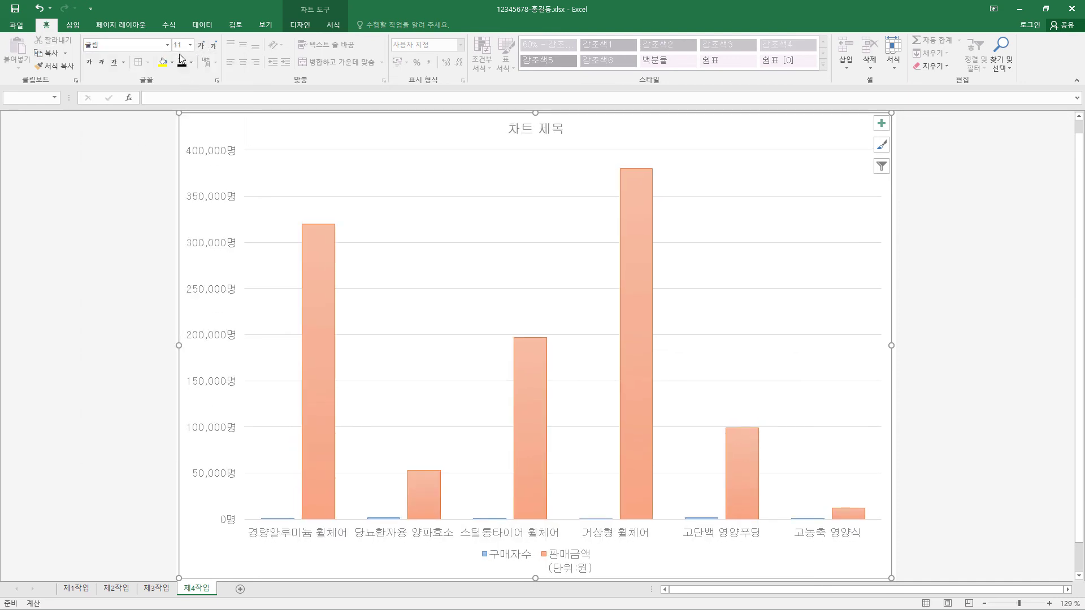
left_click(191, 62)
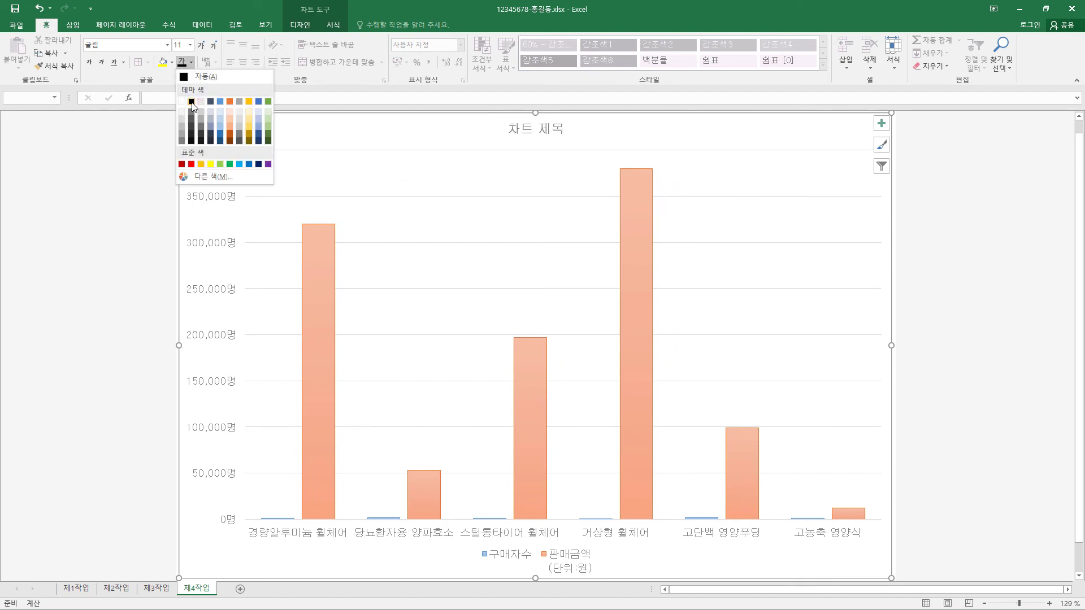
left_click(192, 103)
left_click(333, 24)
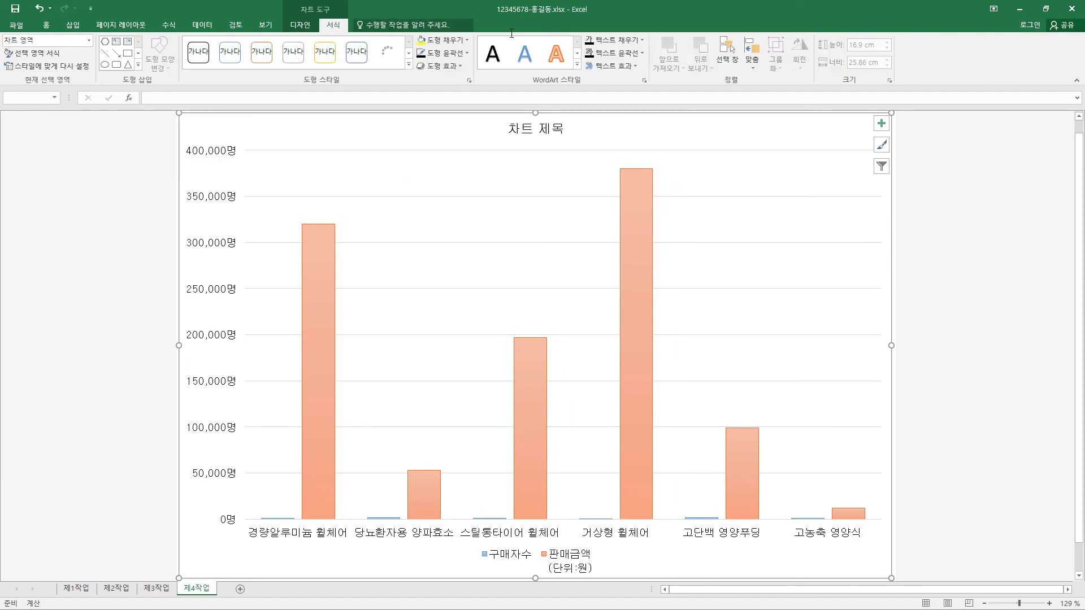
Fill the chart area with a pink texture and the plot area with white
left_click(468, 40)
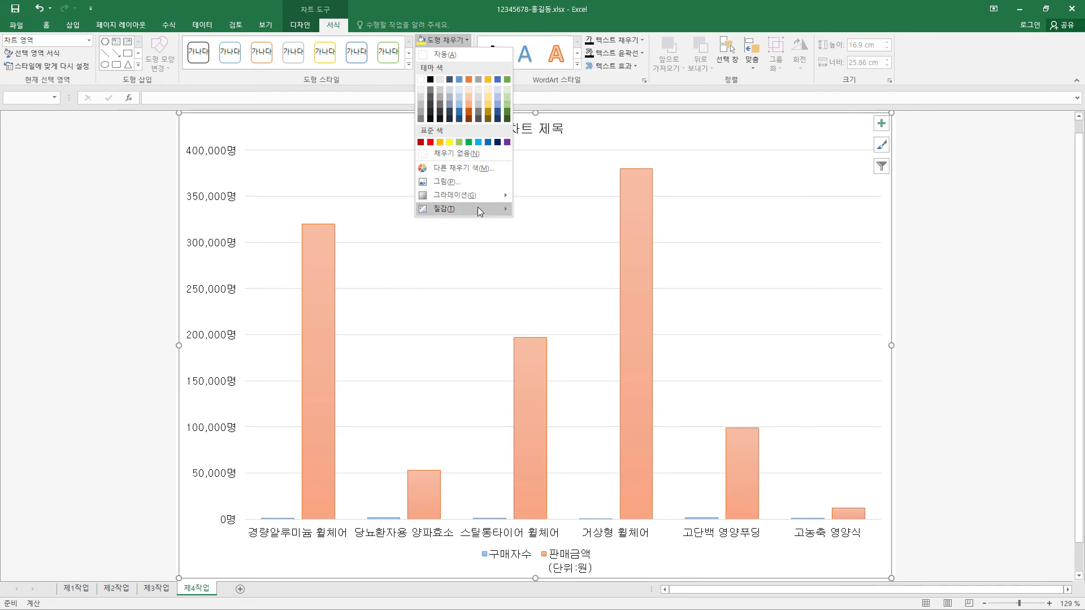
mouse_move(462, 208)
left_click(582, 443)
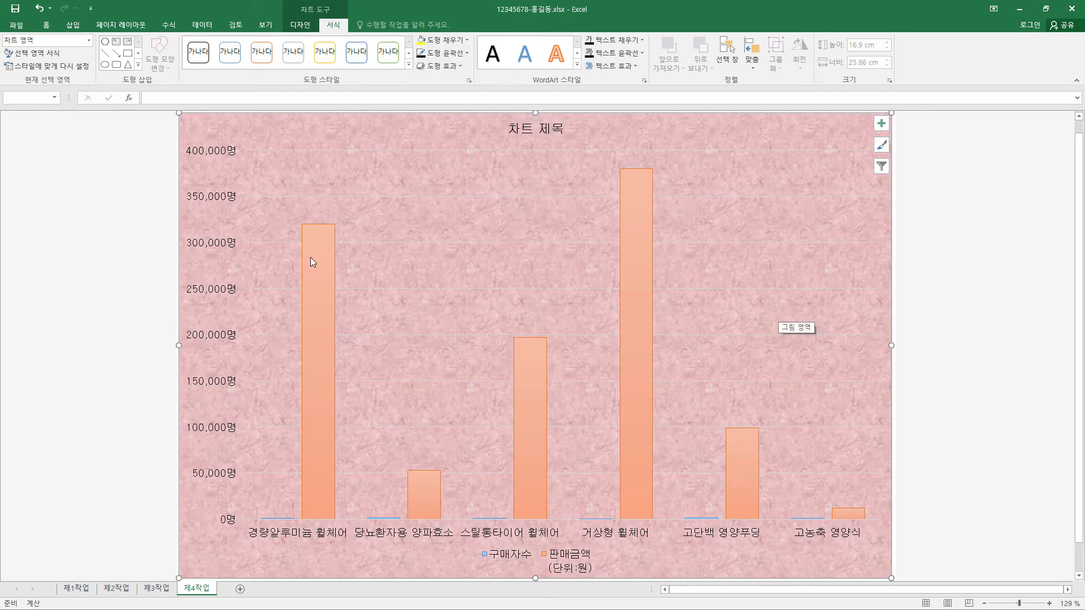
left_click(575, 272)
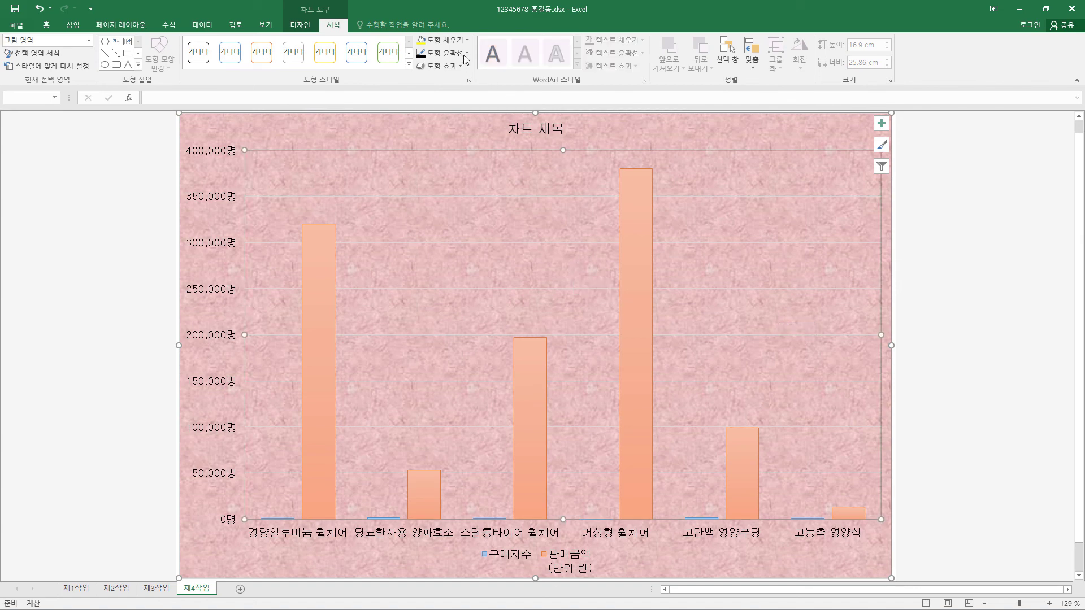
left_click(466, 40)
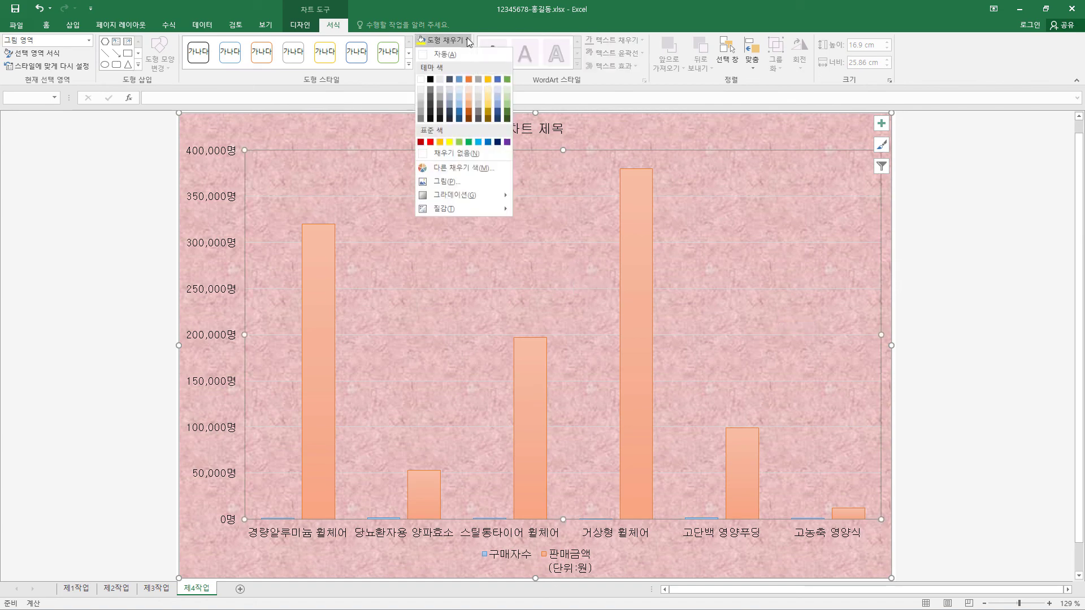
left_click(421, 80)
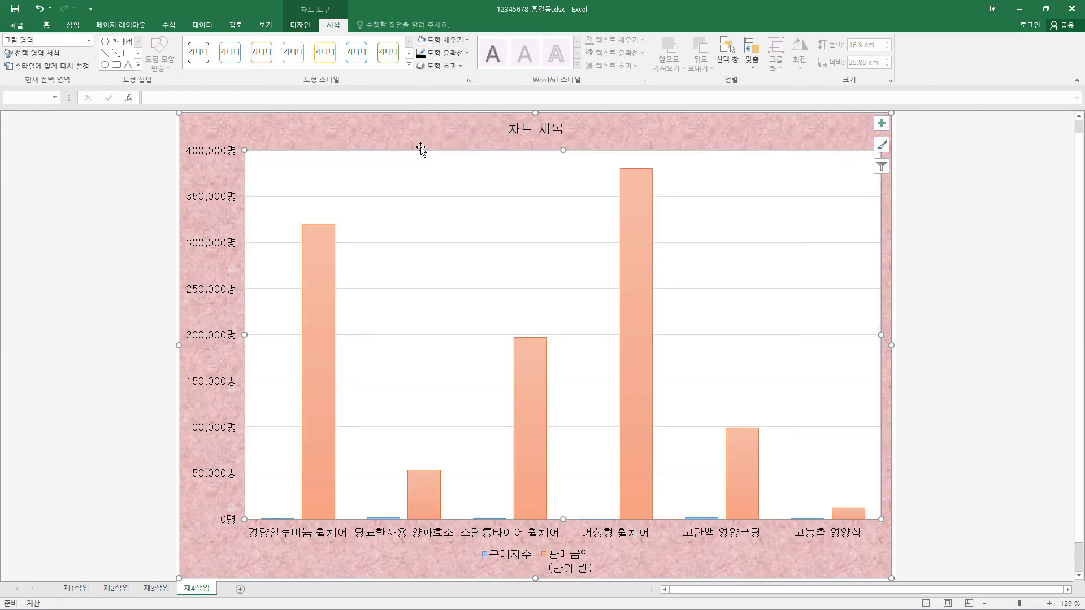
Give the chart title a white fill and a black outline with a set line weight
left_click(521, 126)
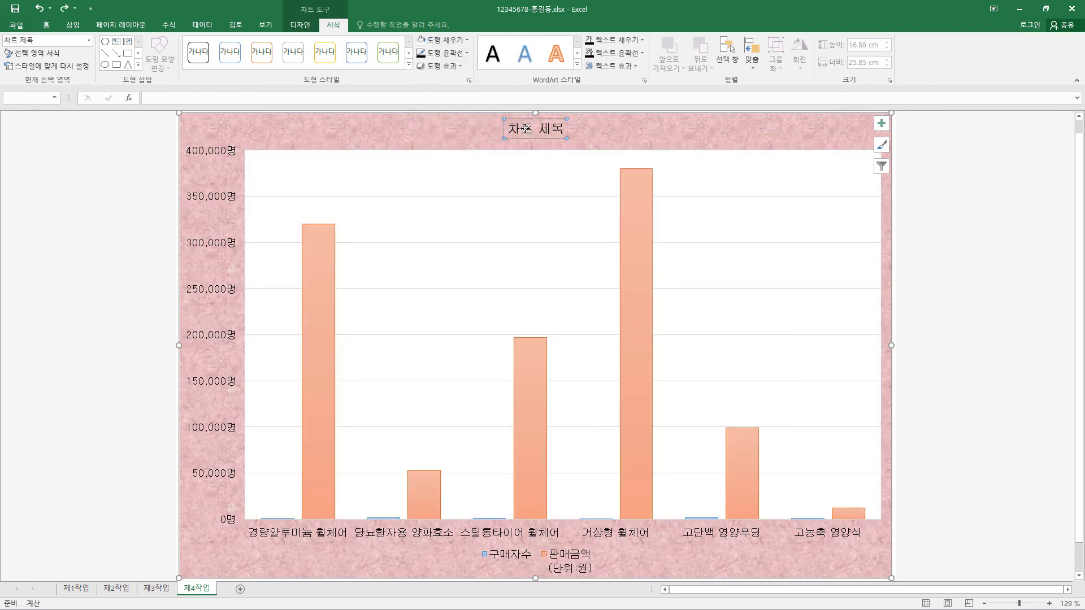
left_click(466, 41)
left_click(421, 80)
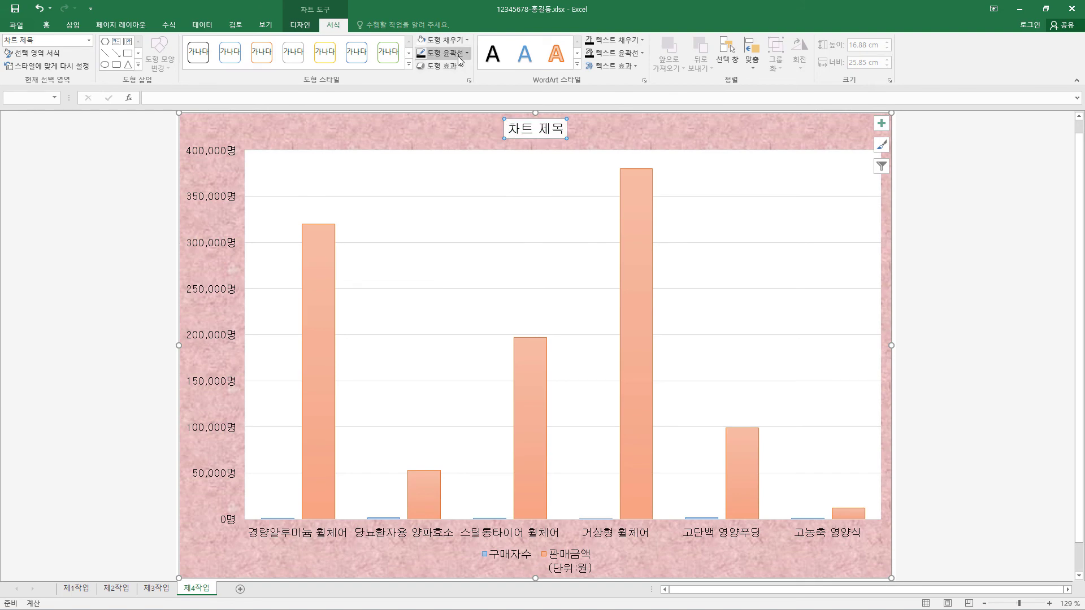
left_click(459, 60)
left_click(431, 93)
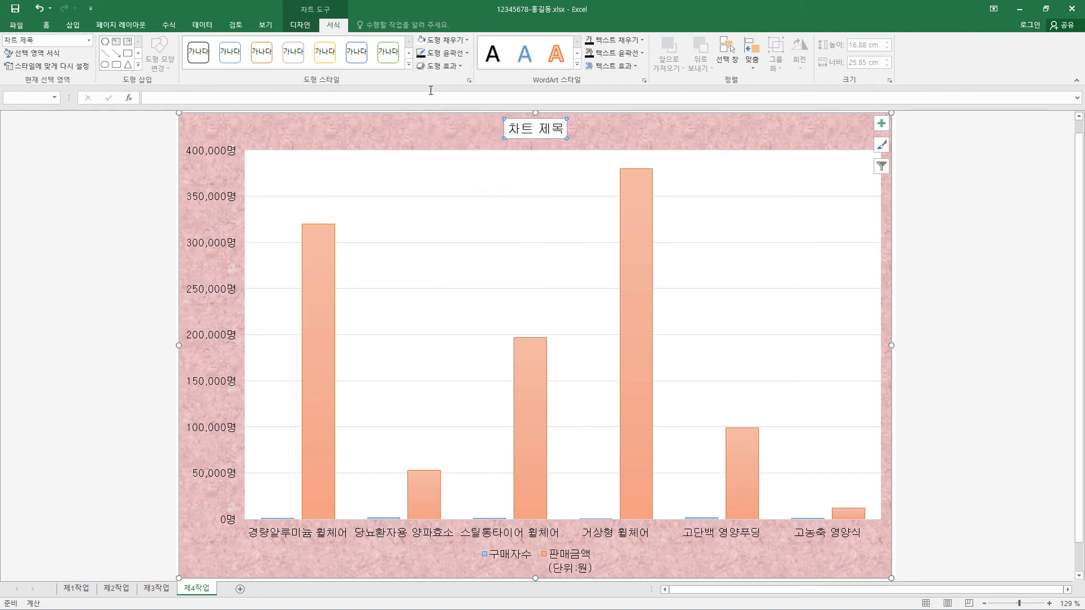
left_click(465, 53)
mouse_move(460, 195)
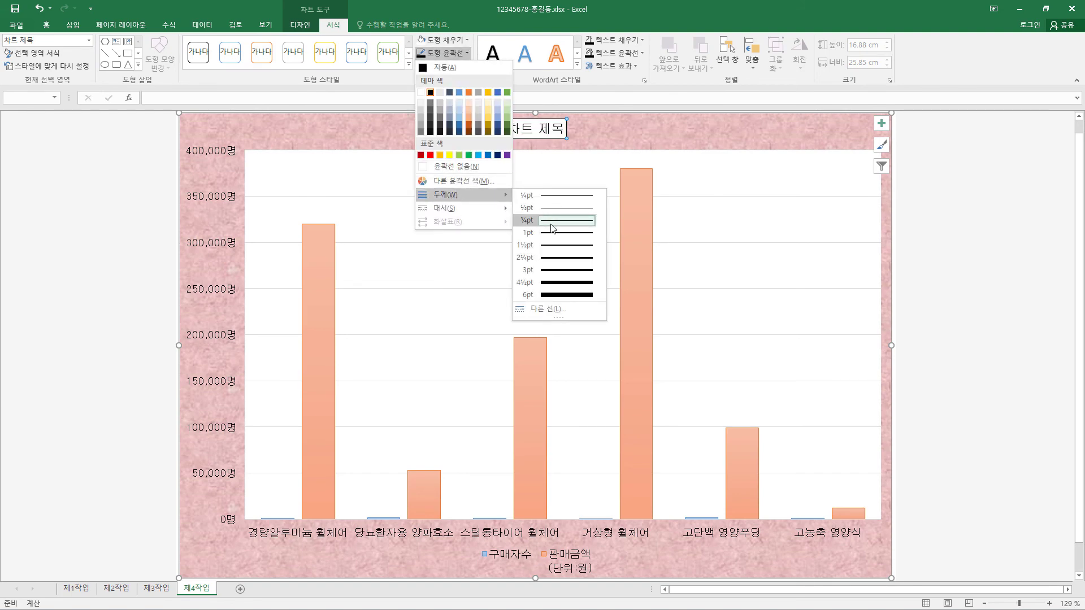
left_click(552, 225)
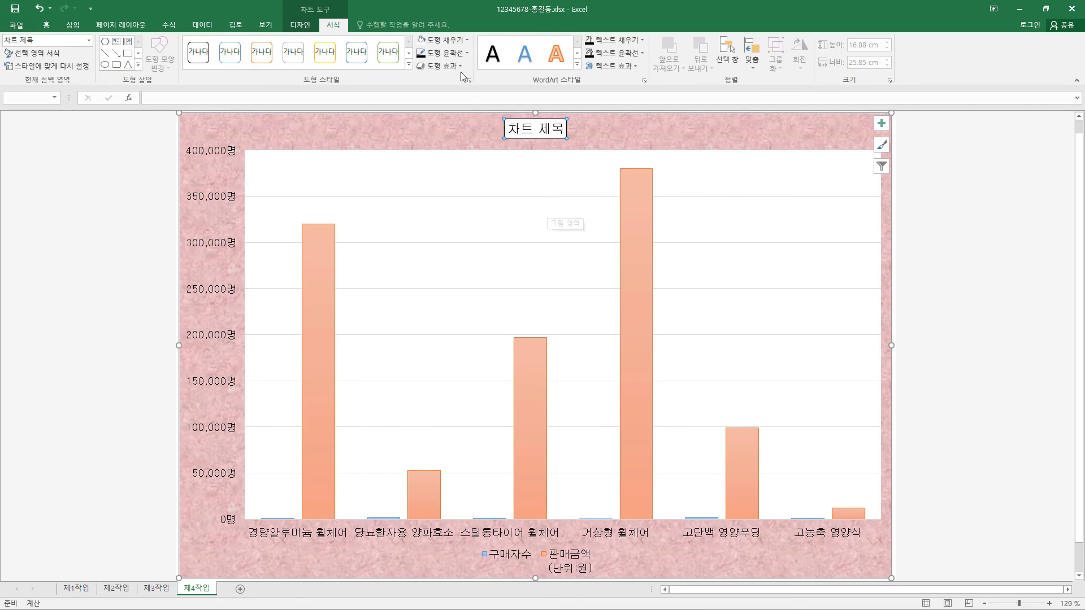
left_click(48, 25)
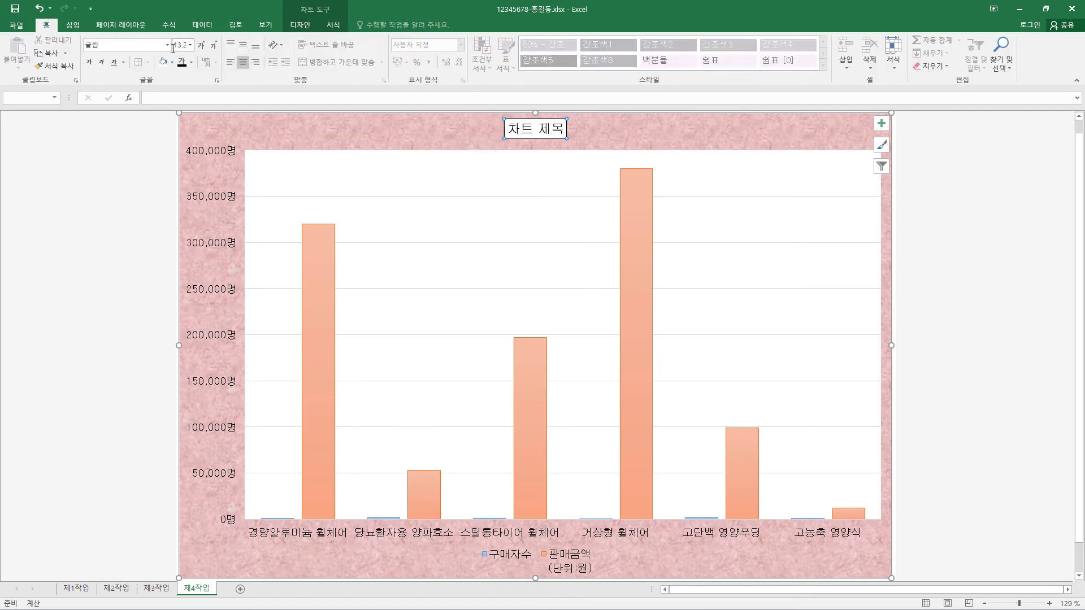
Make the chart title bold 20 pt and change it to '보장구 및 환자식 상품 판매 현황'
left_click(189, 44)
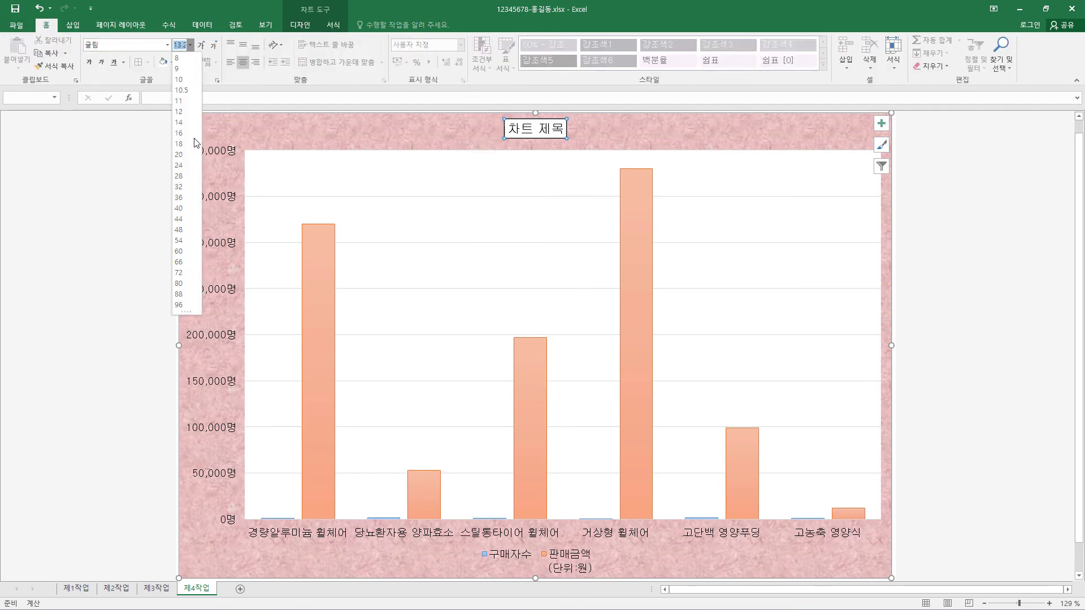
left_click(182, 156)
left_click(89, 62)
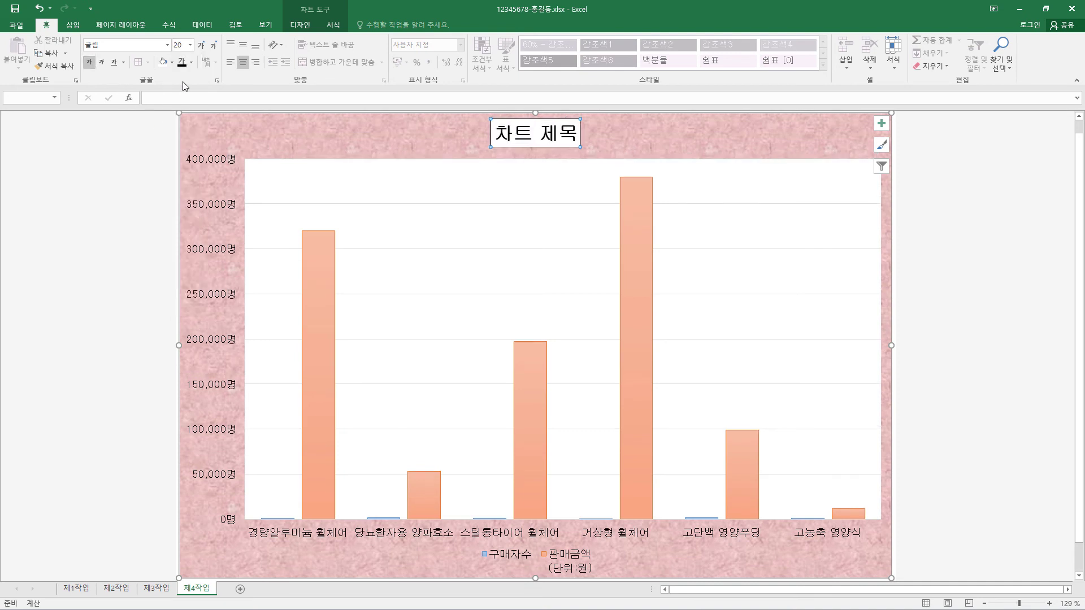
left_click(535, 139)
key("ctrl+a")
type("보장구 및 환자식 상품 판매 현황")
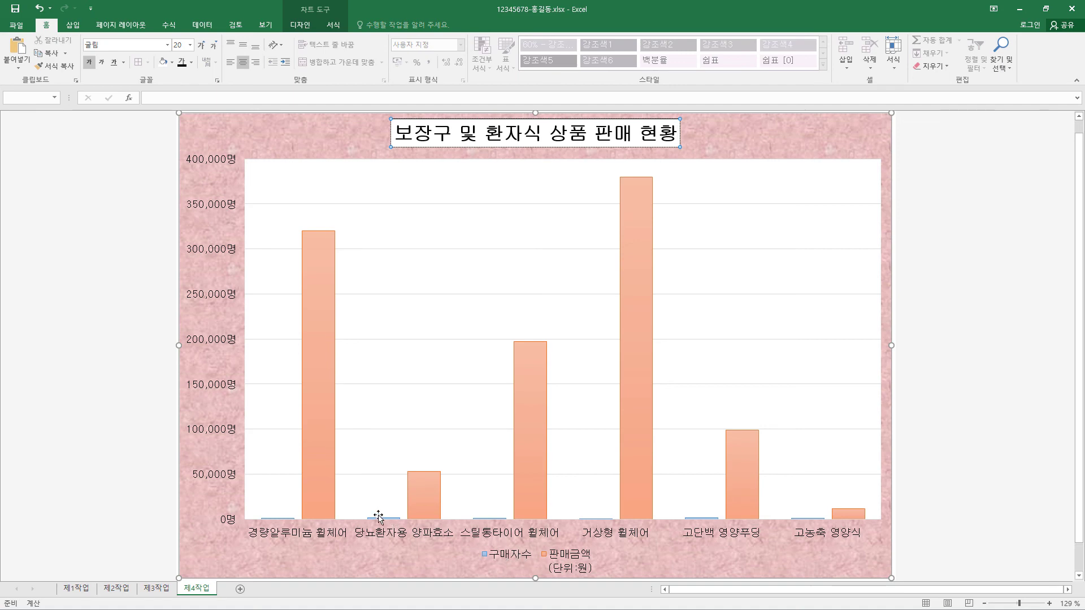
mouse_move(385, 517)
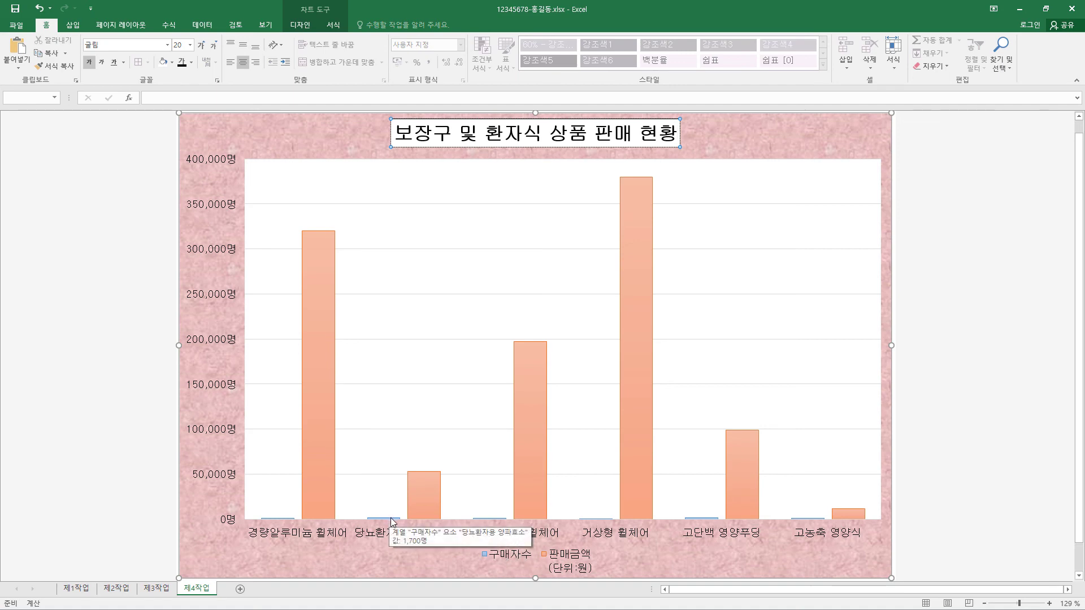
left_click(391, 520)
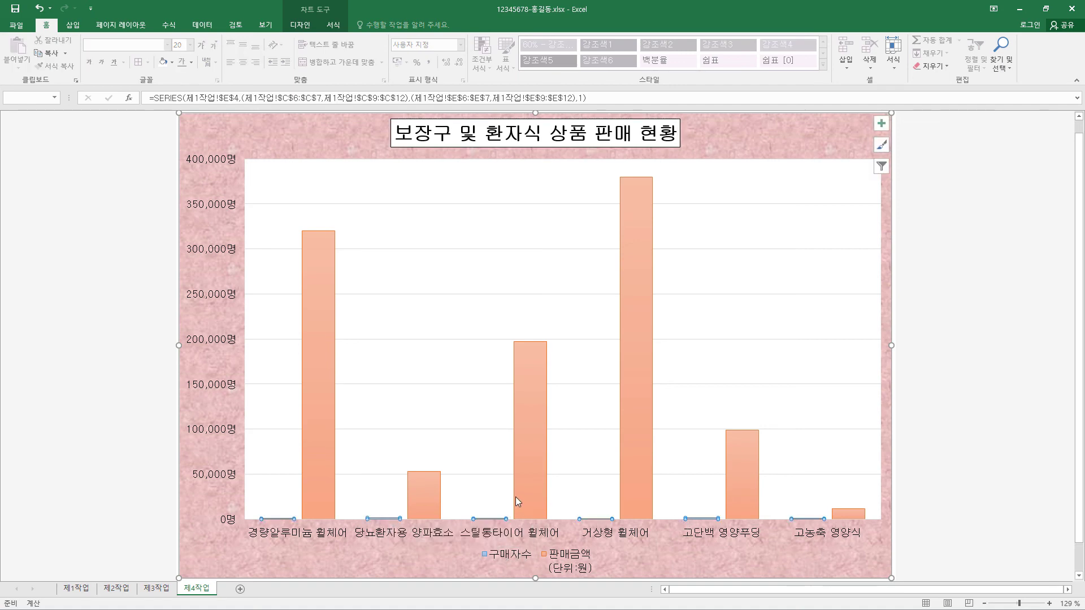
Change the 구매자수 series to a line with markers on the secondary axis
left_click(334, 24)
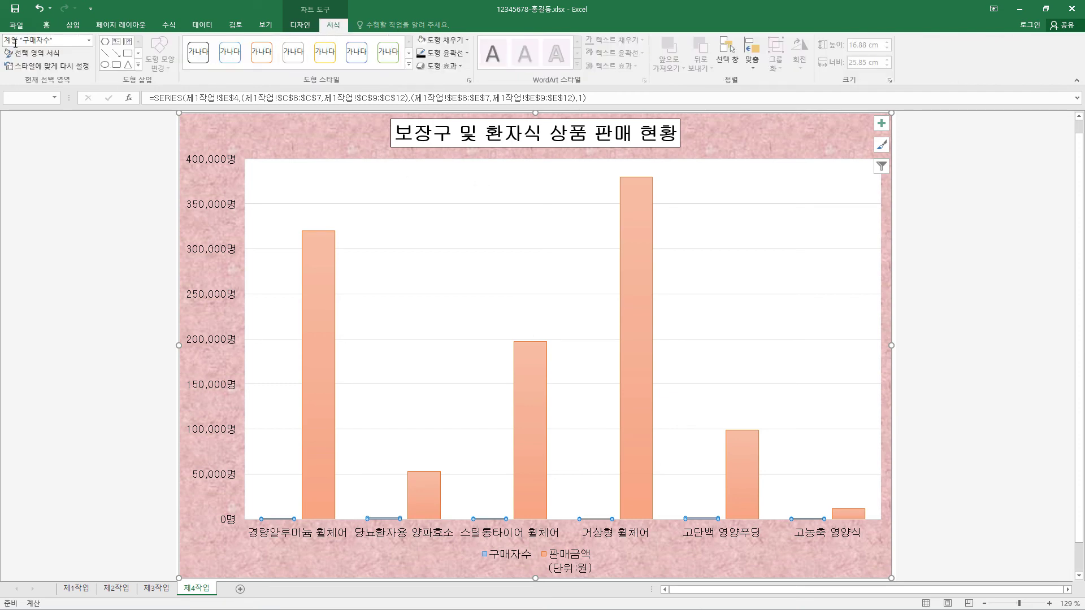
left_click(89, 41)
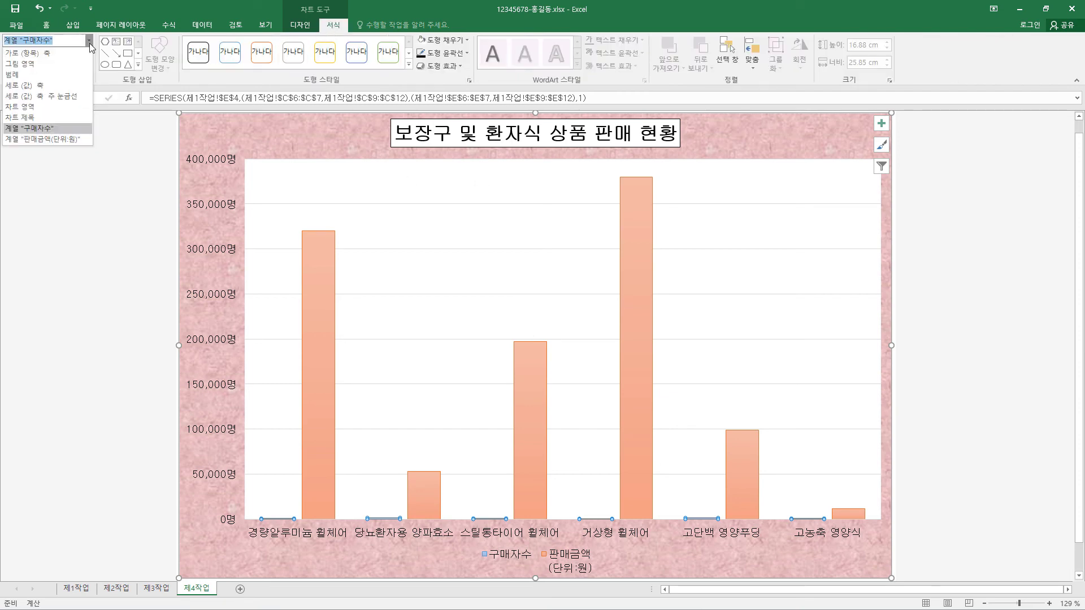
left_click(50, 132)
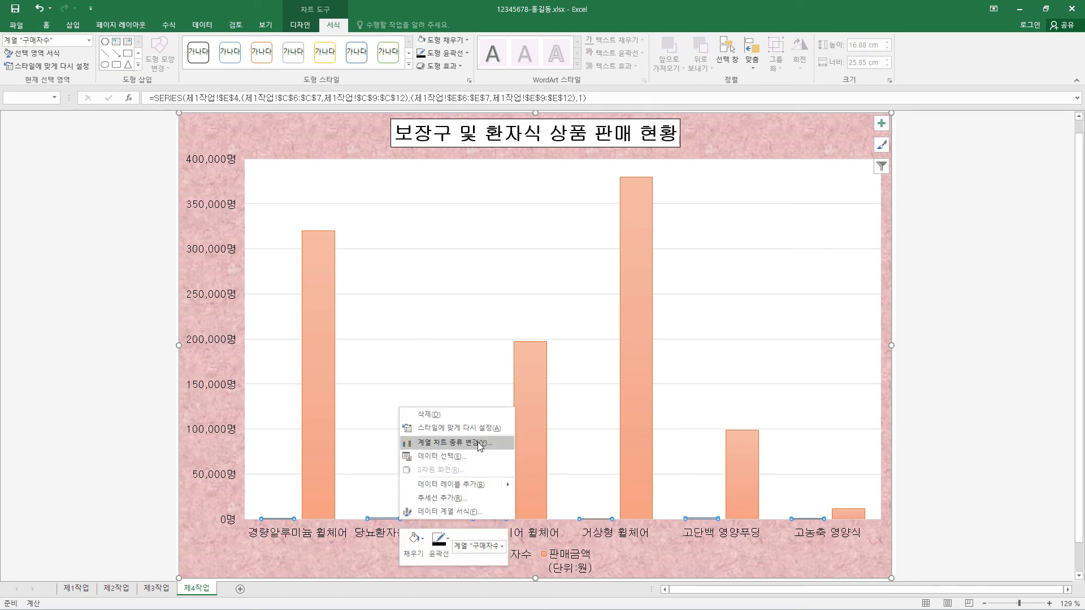
left_click(480, 446)
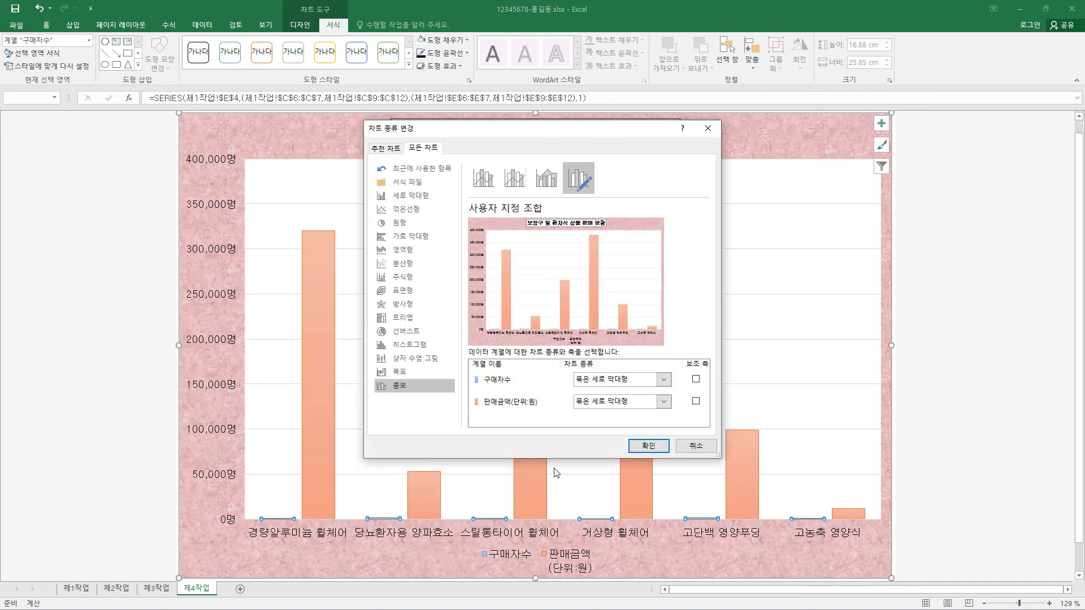
left_click(663, 383)
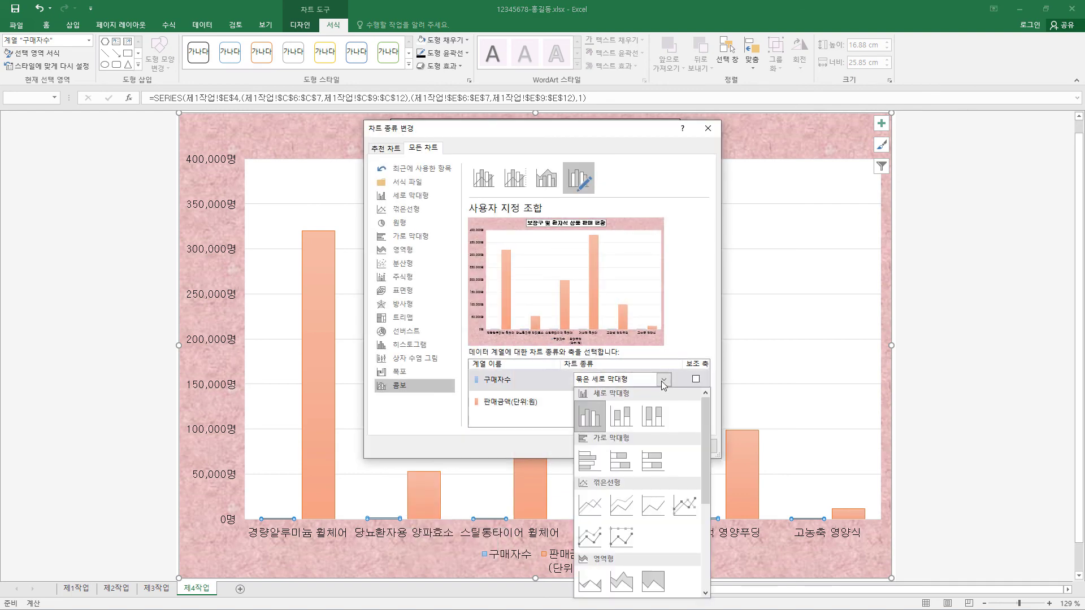
left_click(683, 501)
left_click(697, 380)
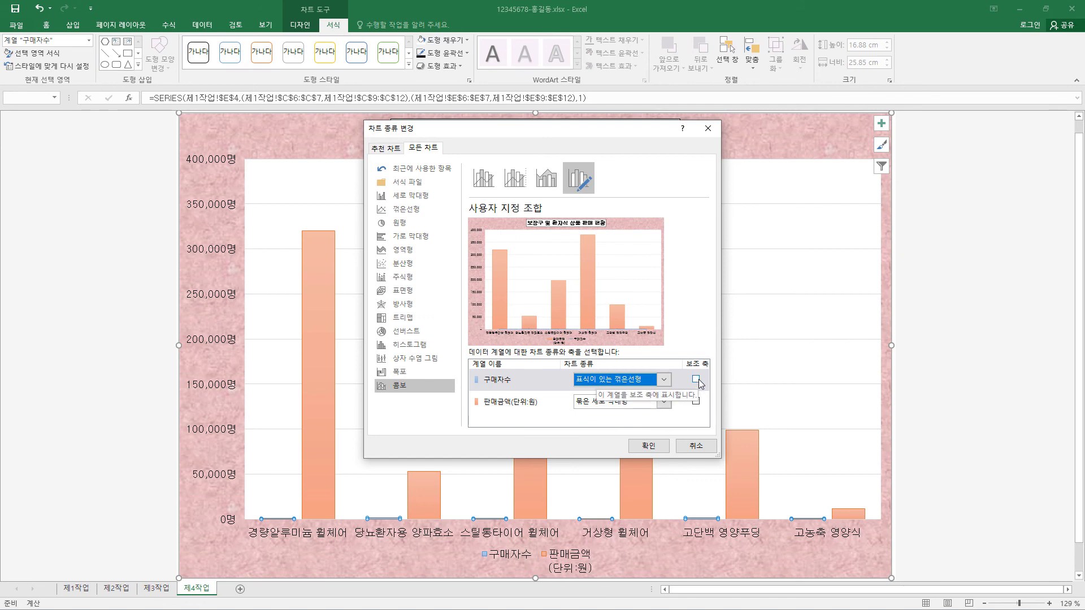
left_click(649, 446)
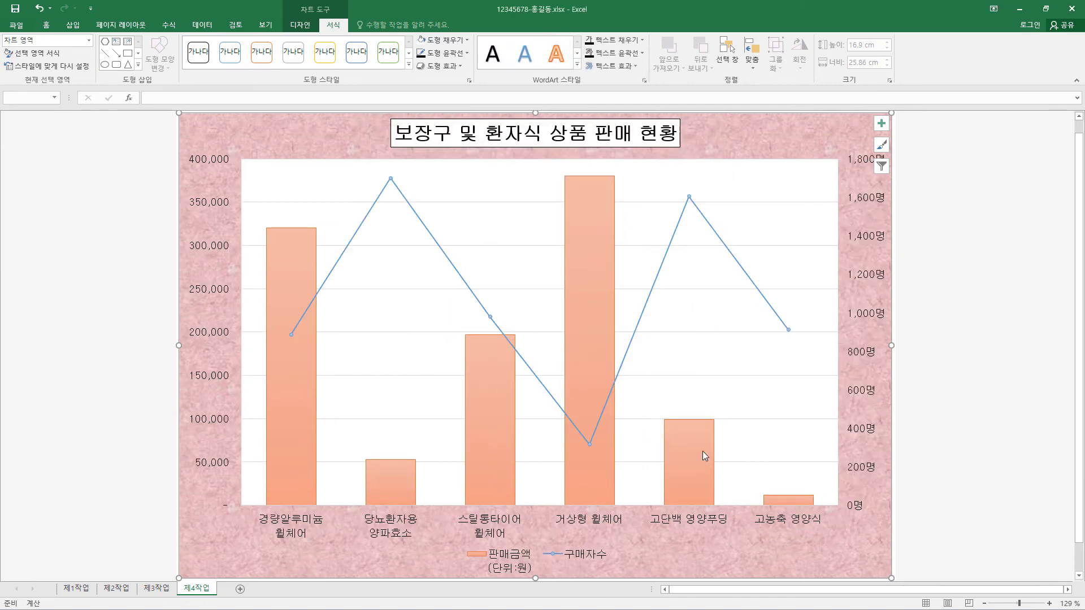
left_click(689, 198)
right_click(690, 198)
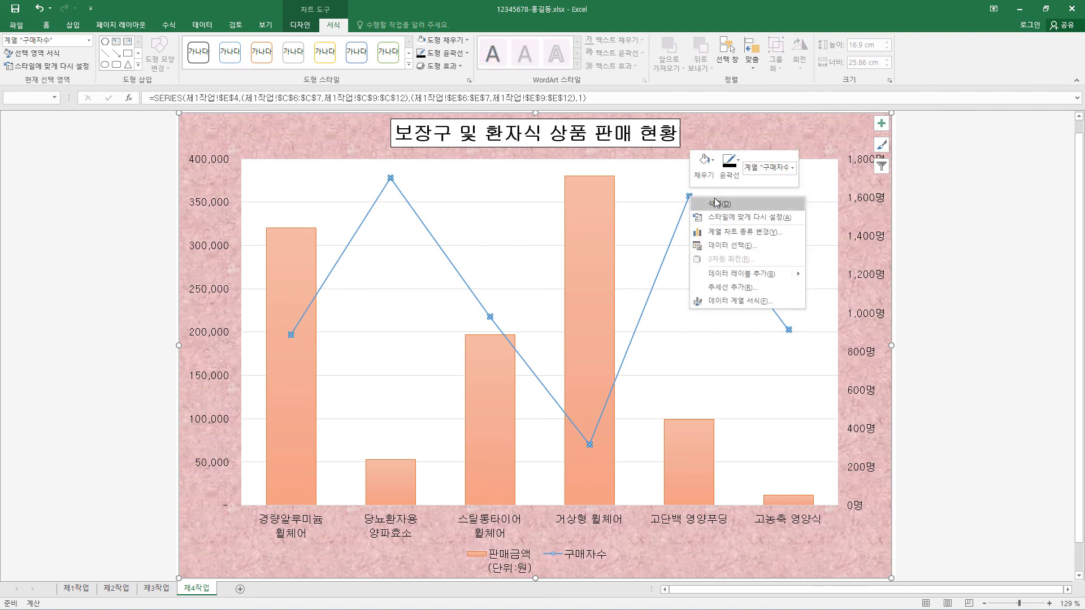
Give the 구매자수 line built-in square markers of size 10
left_click(729, 301)
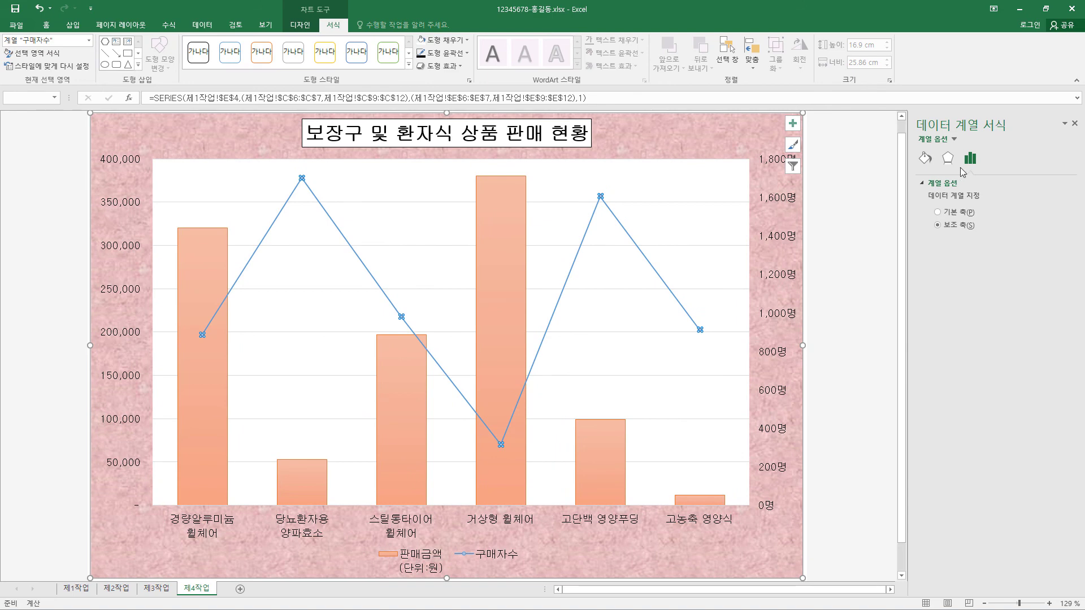
left_click(926, 158)
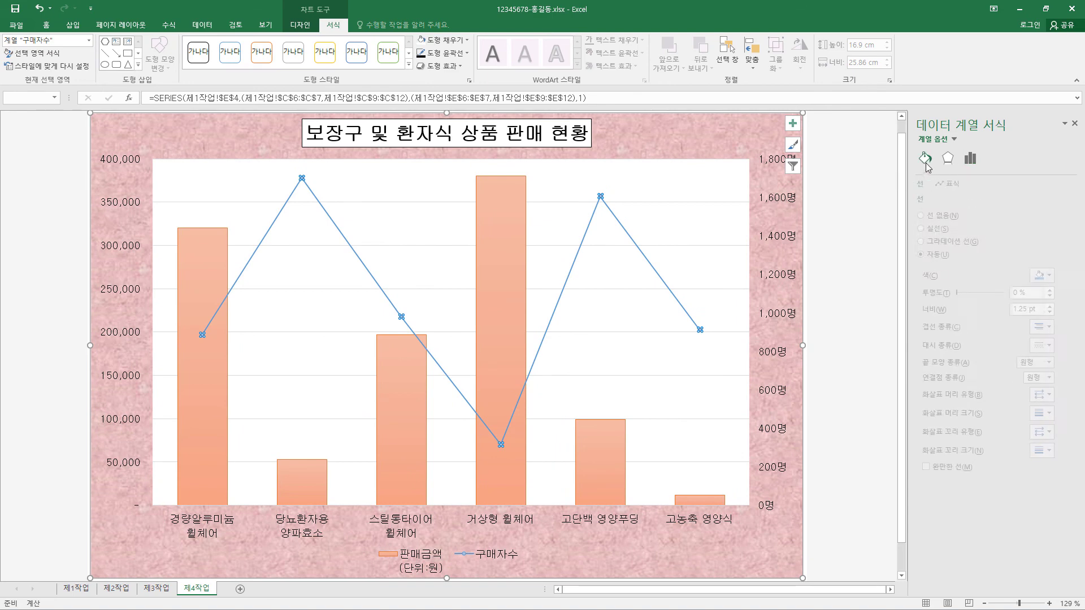
left_click(961, 185)
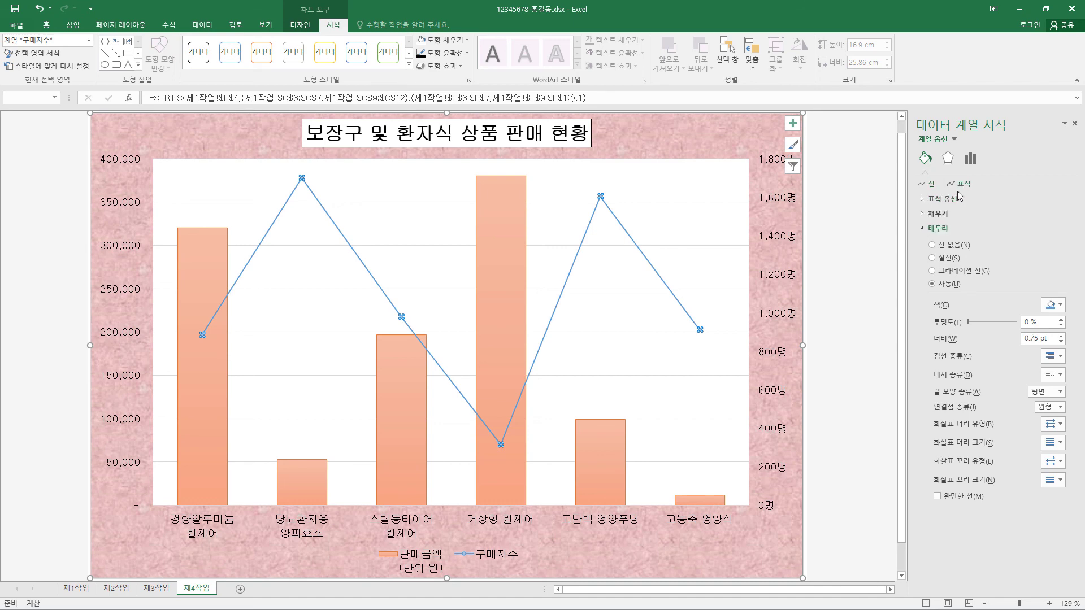
left_click(923, 199)
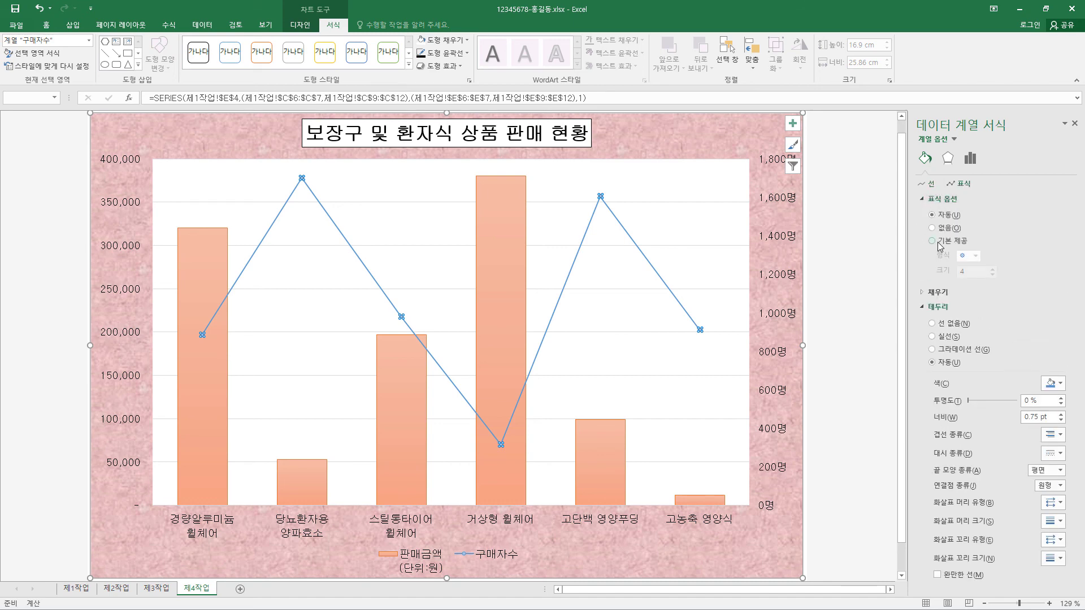
left_click(939, 247)
left_click(976, 256)
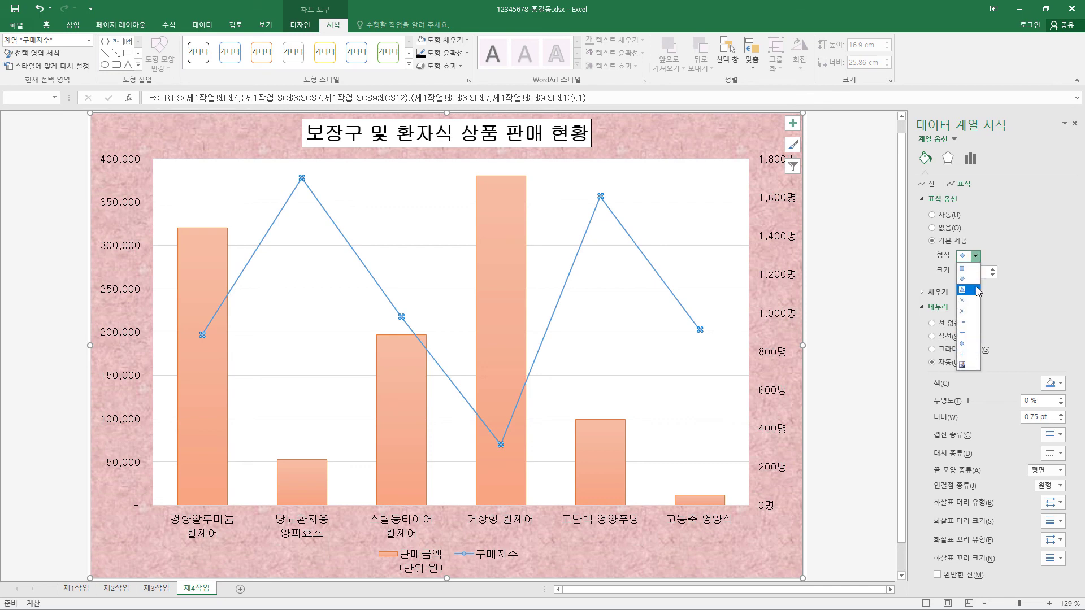
left_click(971, 269)
double_click(981, 272)
type("10")
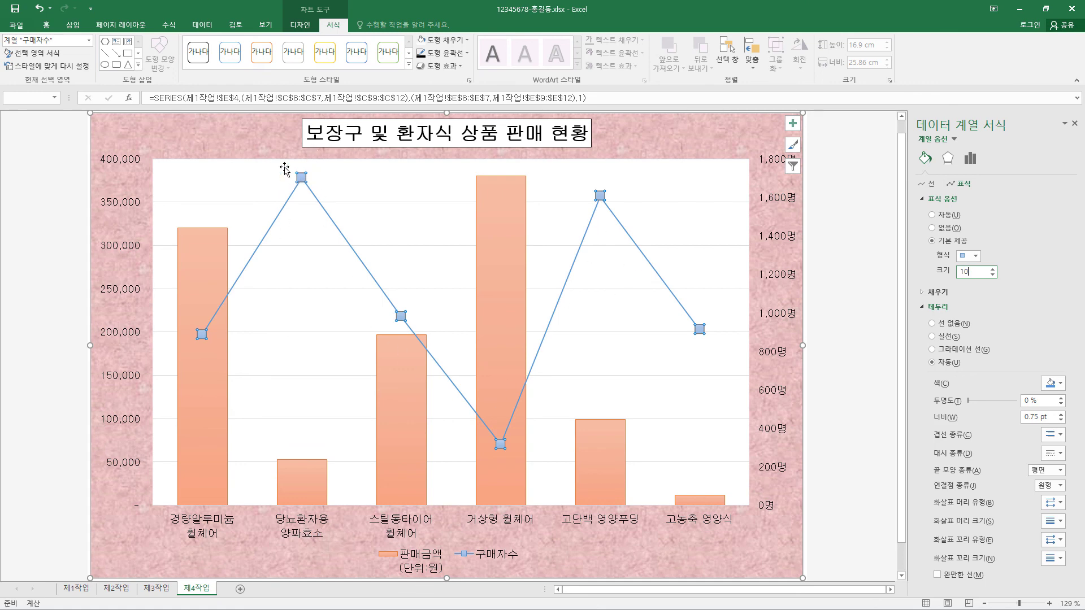
left_click(302, 178)
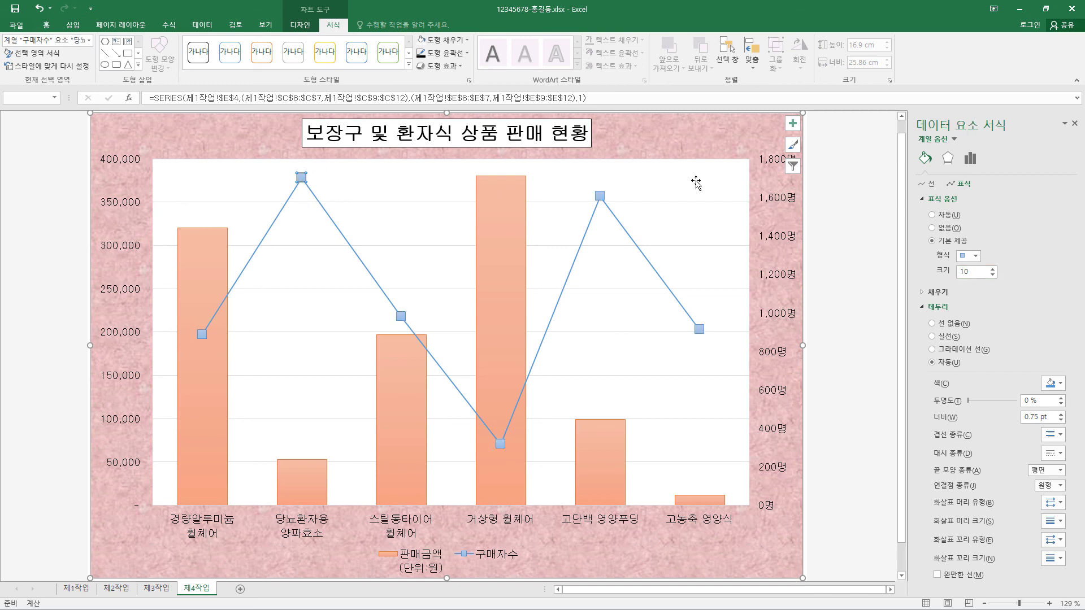
Add a single data label above the 당뇨환자용 point, showing 1,700명
left_click(794, 125)
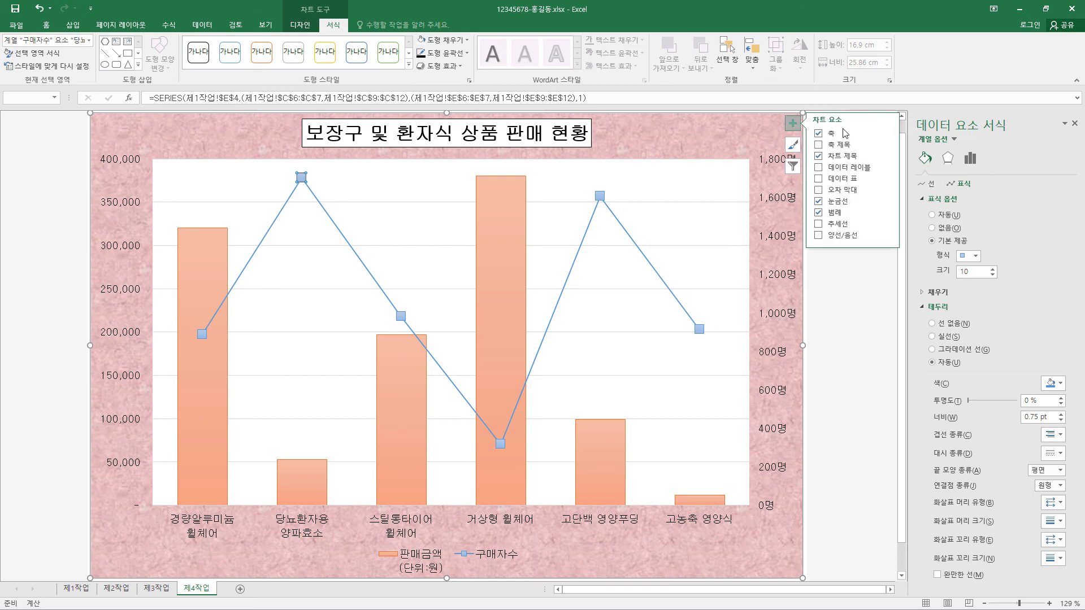
left_click(889, 167)
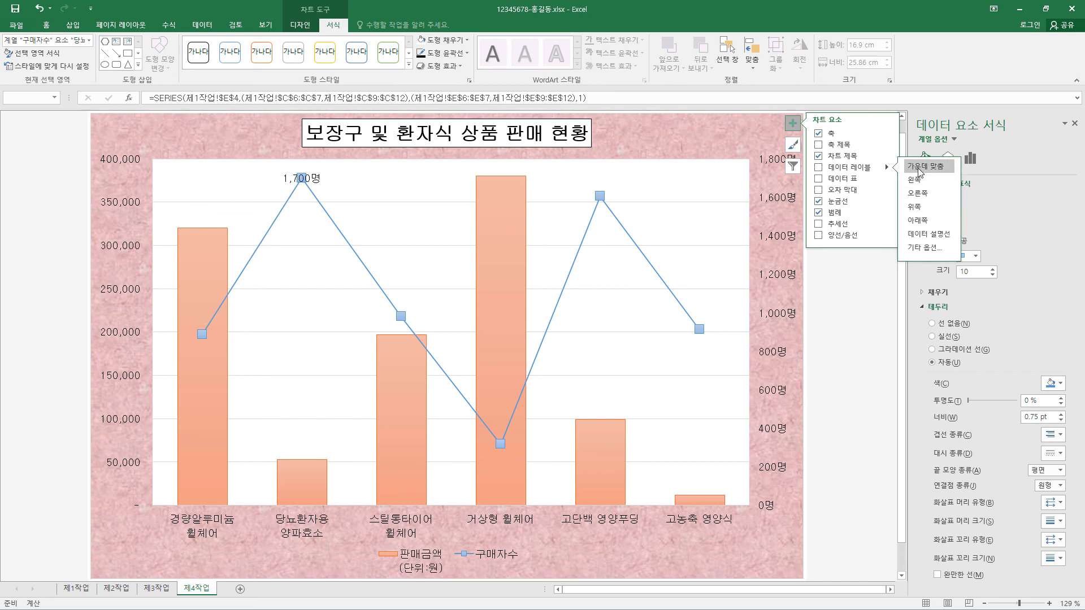
left_click(923, 206)
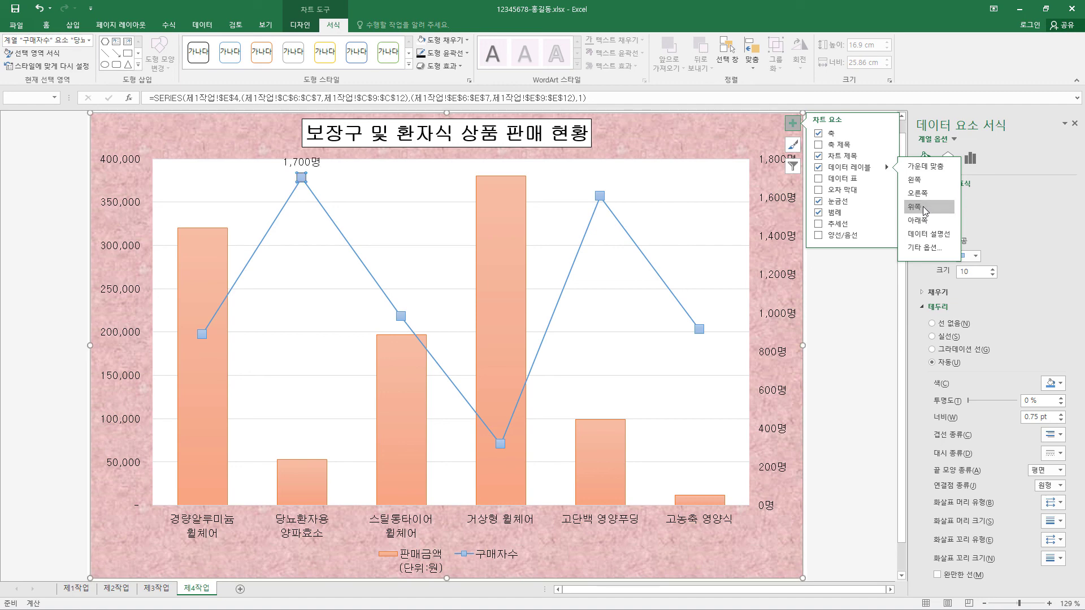
left_click(792, 124)
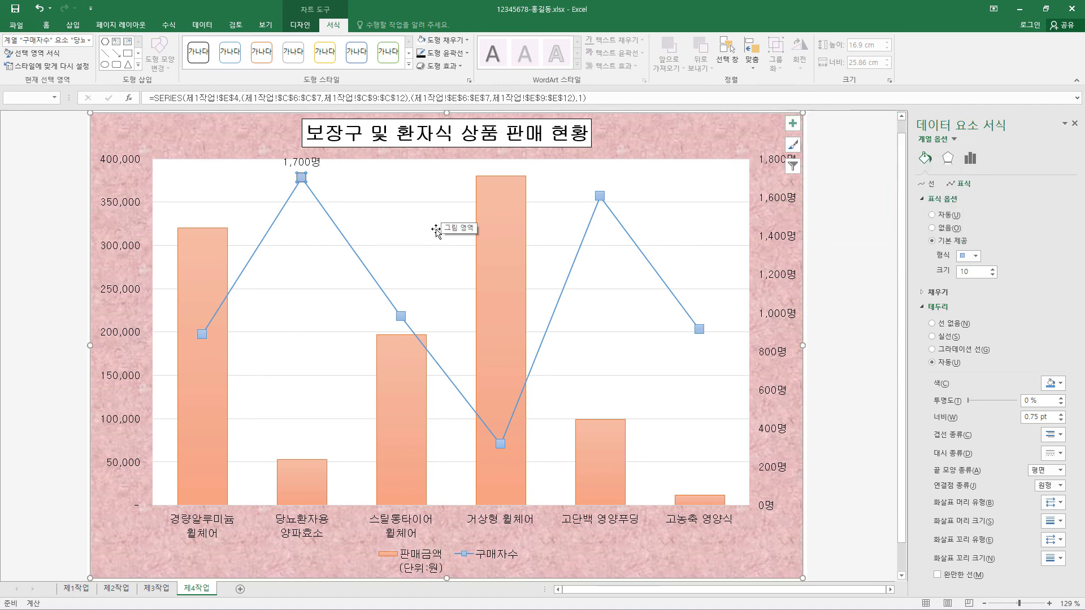
left_click(421, 204)
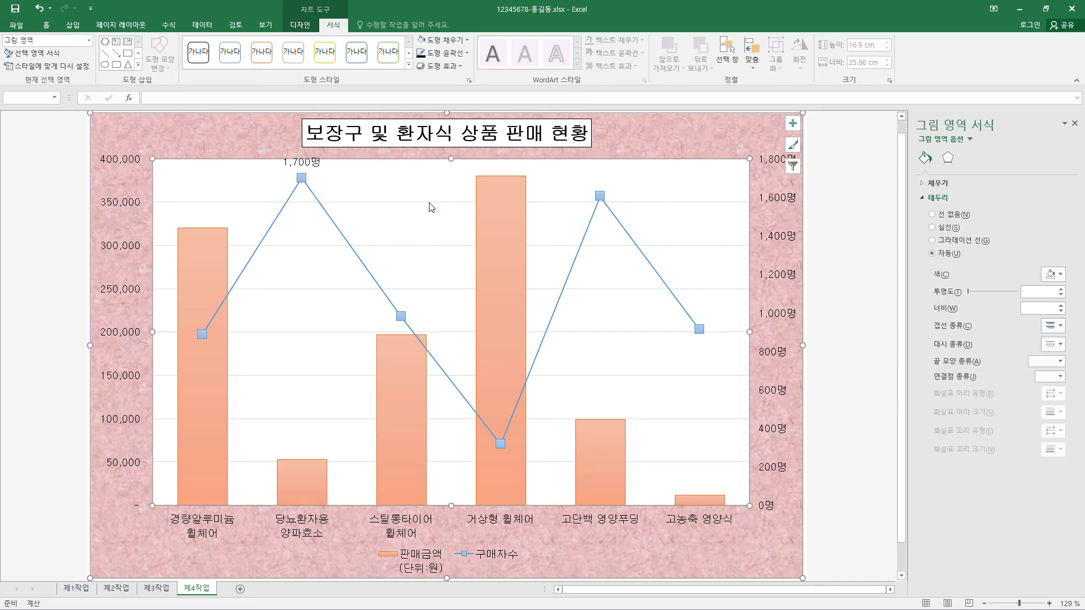
Make the major gridlines black and dashed
left_click(430, 202)
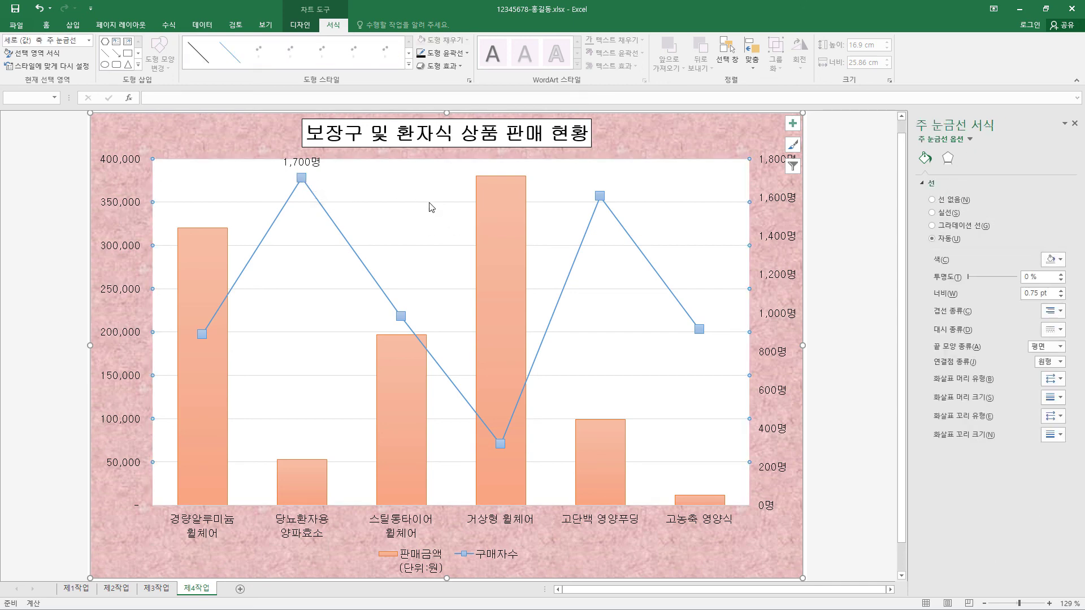
left_click(467, 53)
left_click(431, 92)
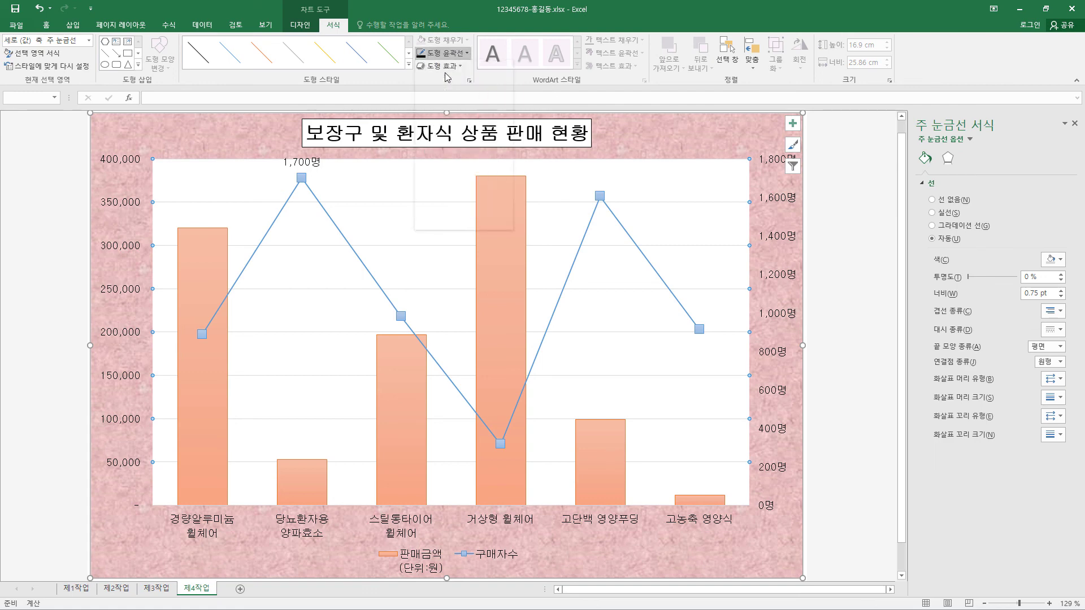
left_click(467, 53)
mouse_move(452, 208)
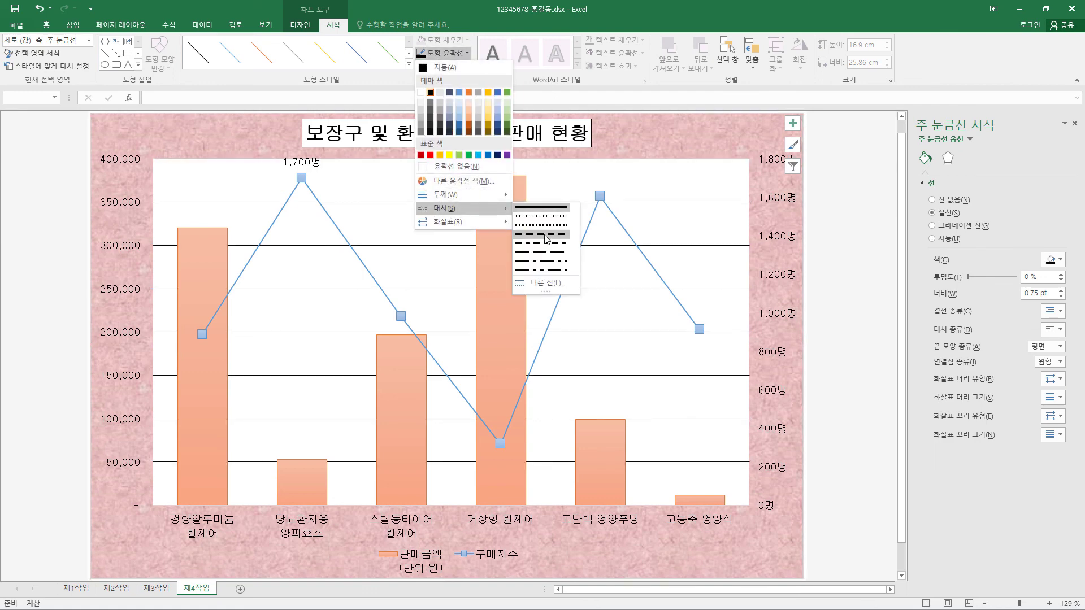
left_click(541, 235)
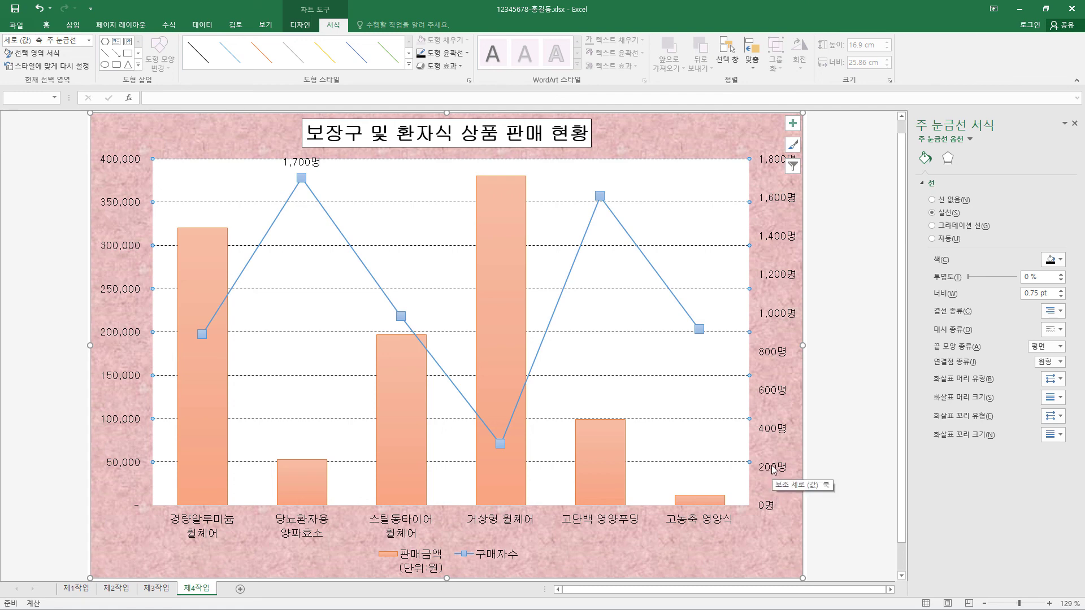
Set the secondary axis major unit to 300
left_click(785, 318)
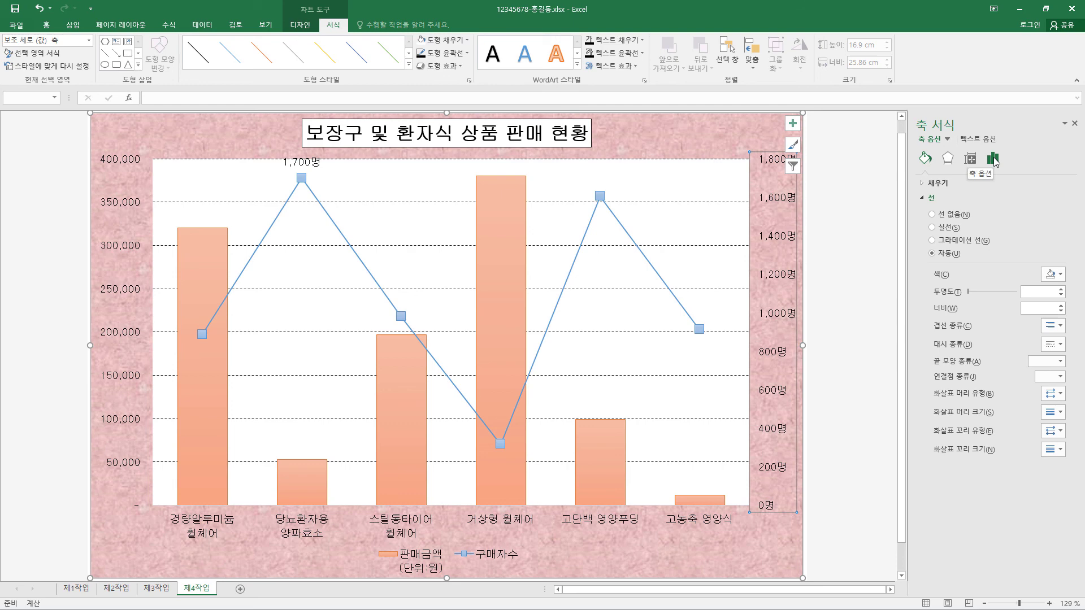
left_click(993, 159)
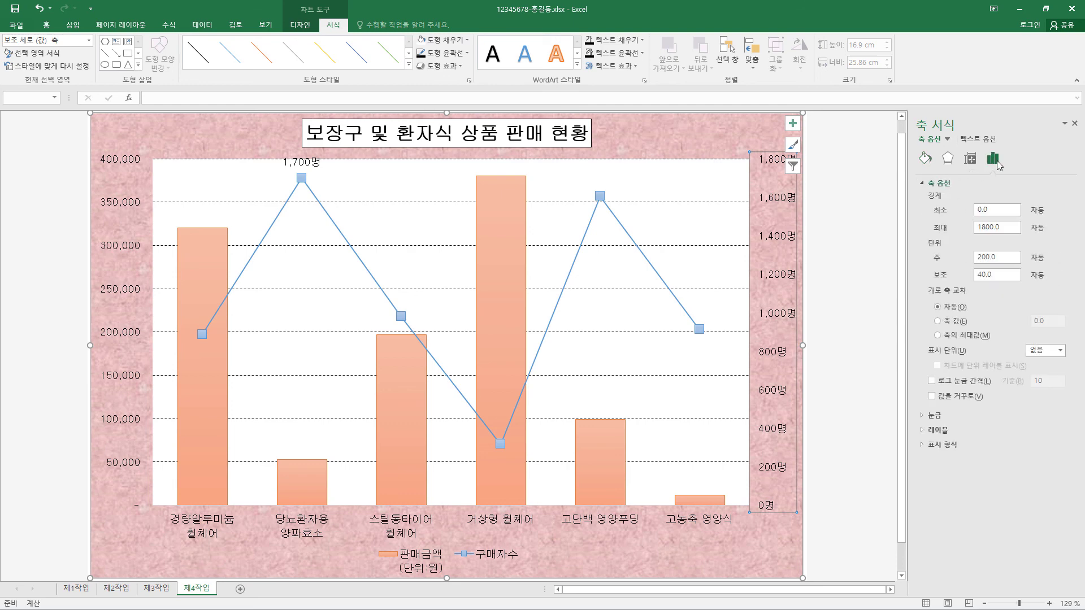
left_click_drag(1012, 258, 968, 258)
type("300")
key("Return")
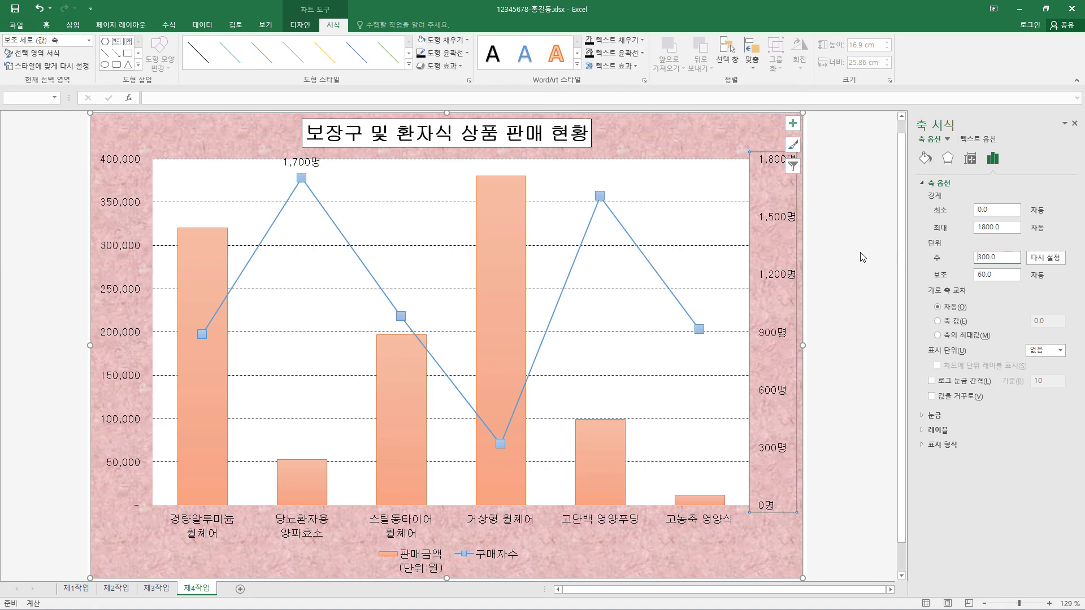
left_click(434, 560)
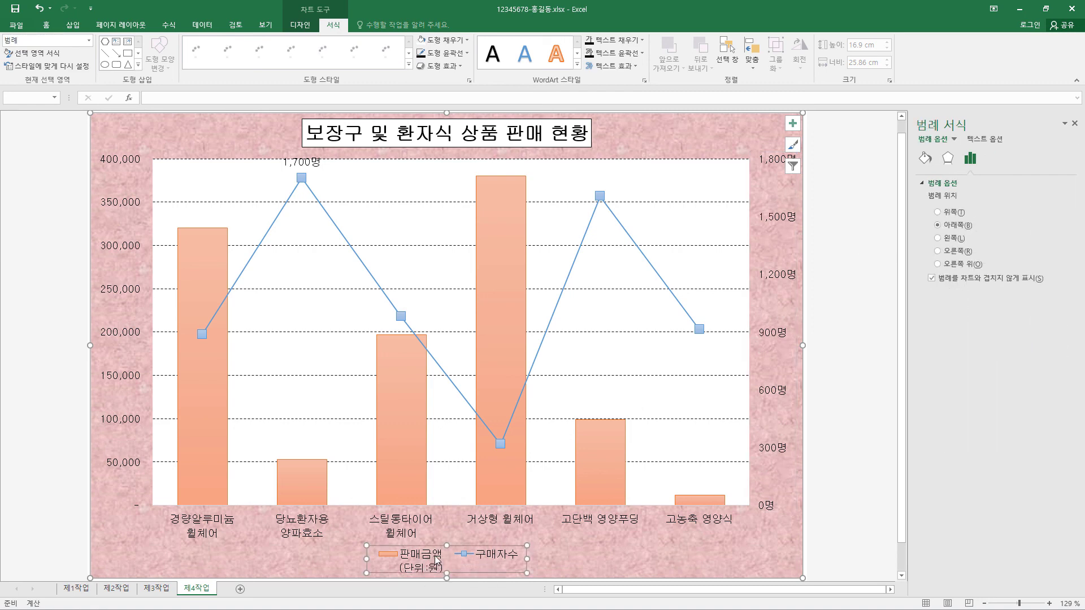
Rename the 판매금액 series to '판매금액(단위:원)' in Select Data
right_click(436, 560)
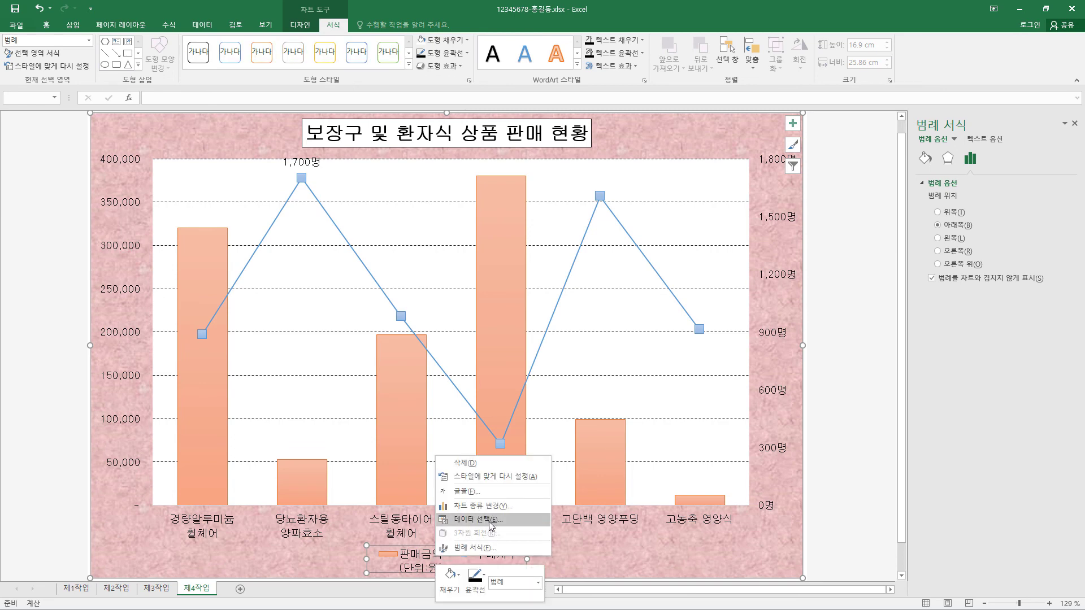
left_click(491, 520)
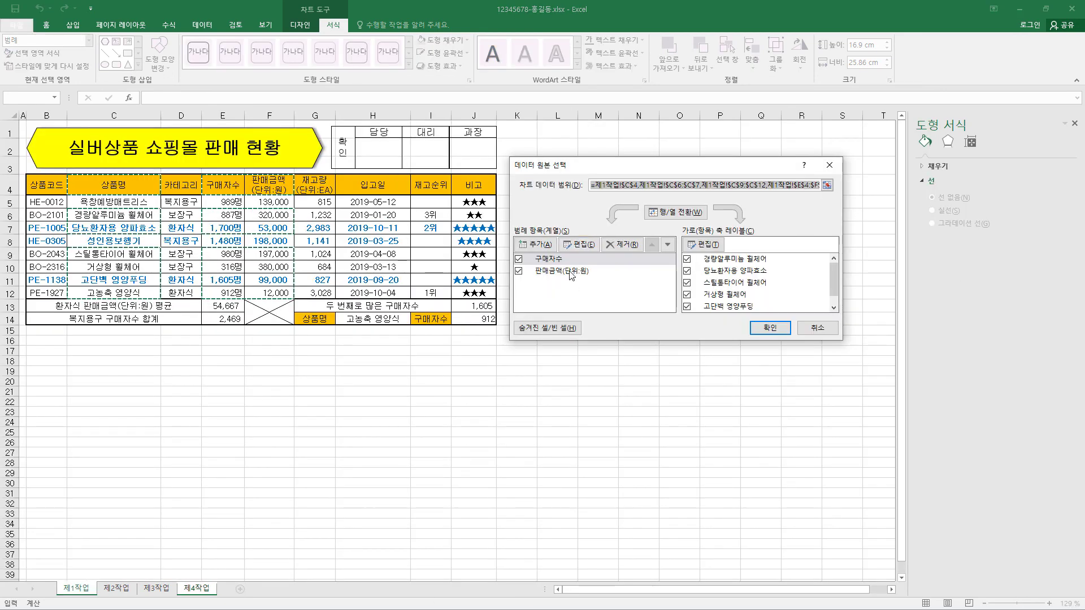
left_click(569, 272)
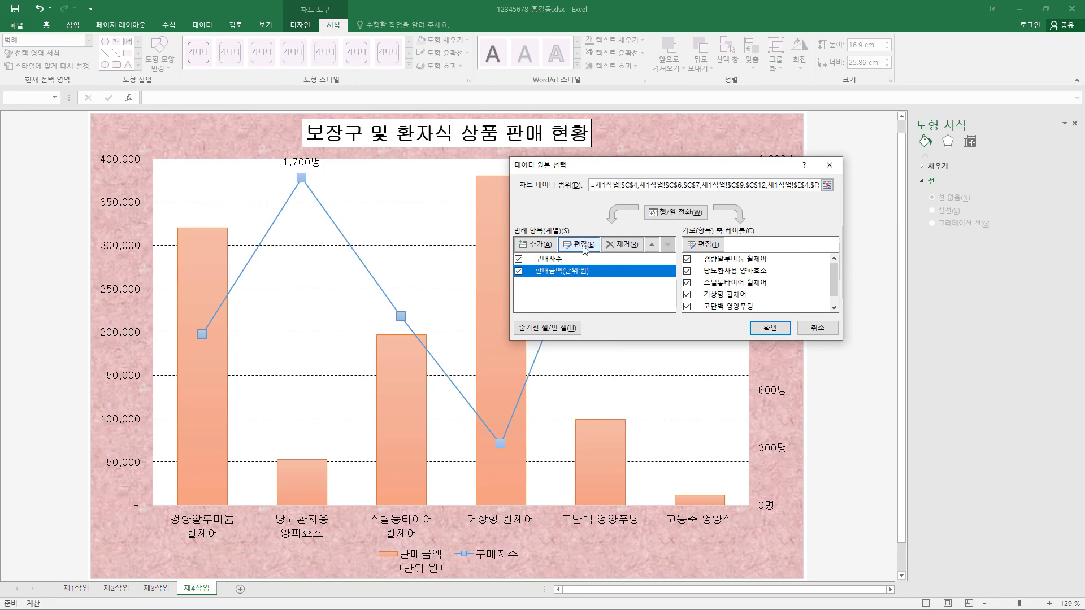
left_click(584, 246)
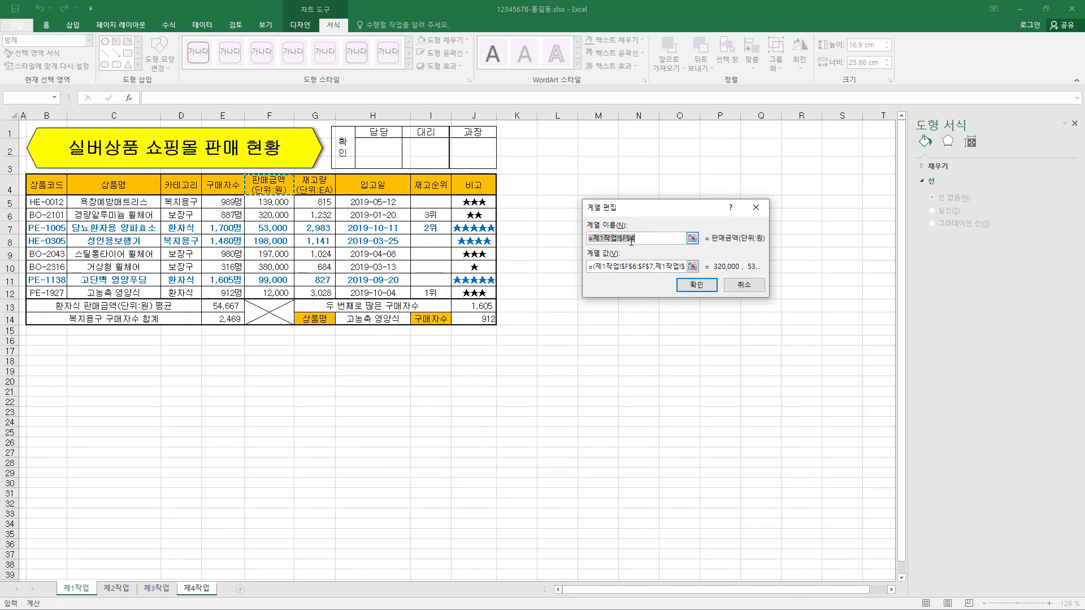
key("Delete")
type("판매금액(단위:원)")
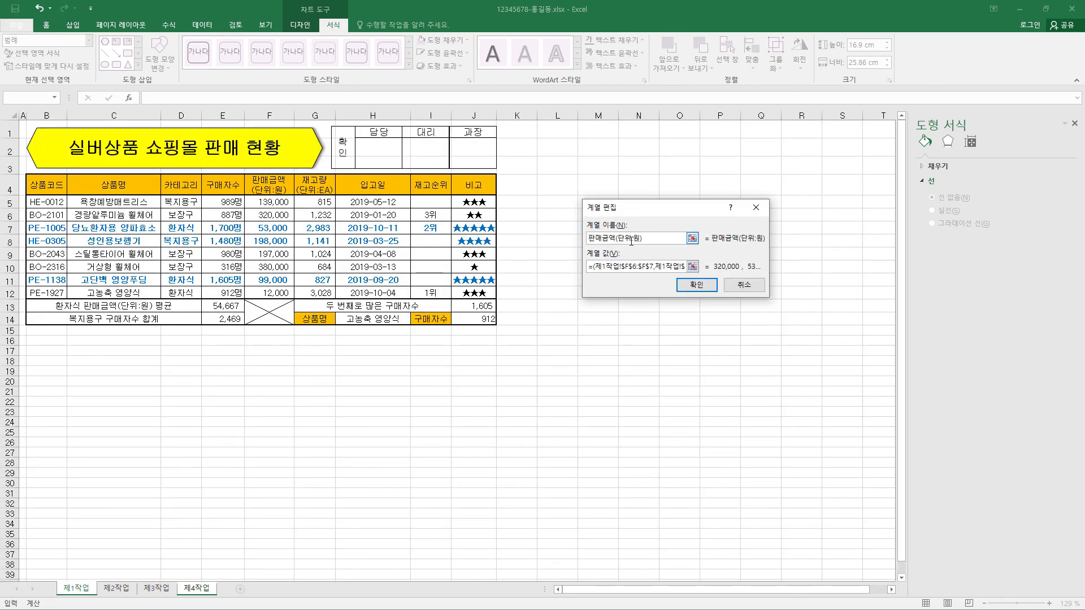
left_click(697, 285)
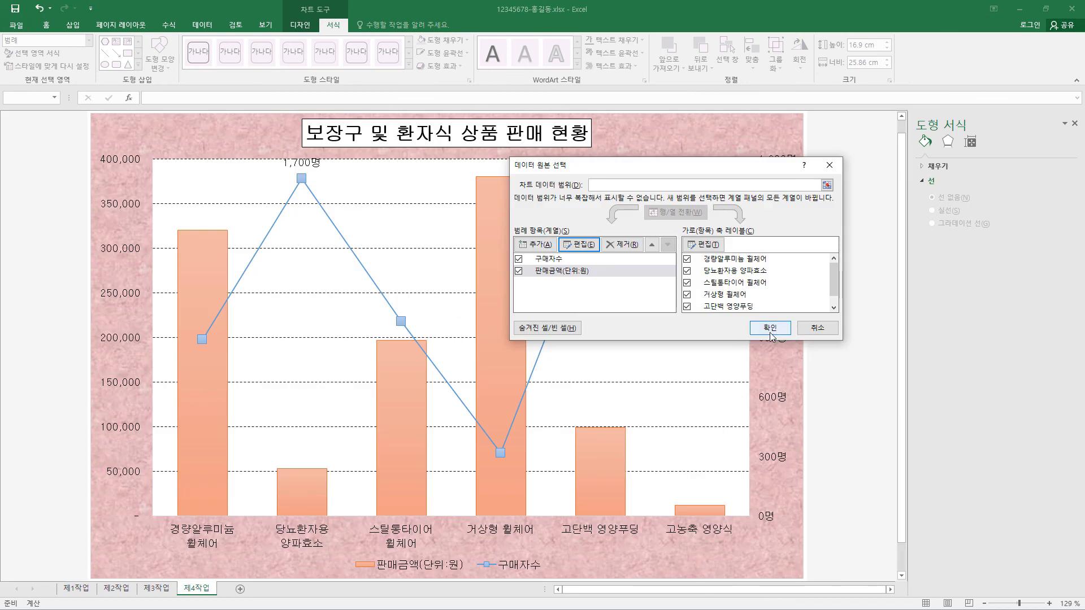
left_click(771, 327)
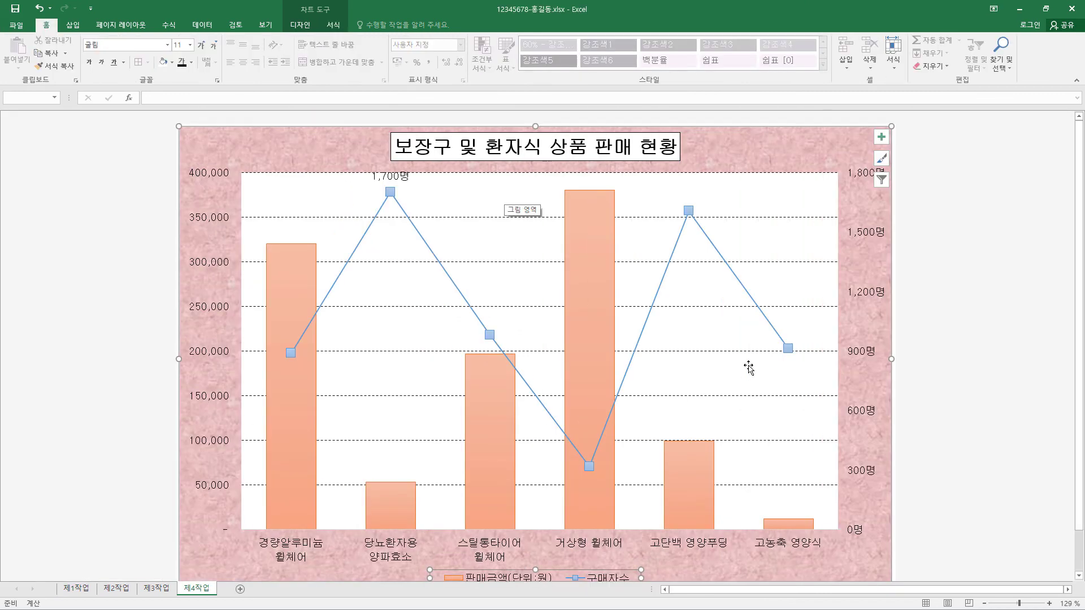
Draw a rounded rectangle callout beside the 1,700명 peak on the chart
left_click(74, 27)
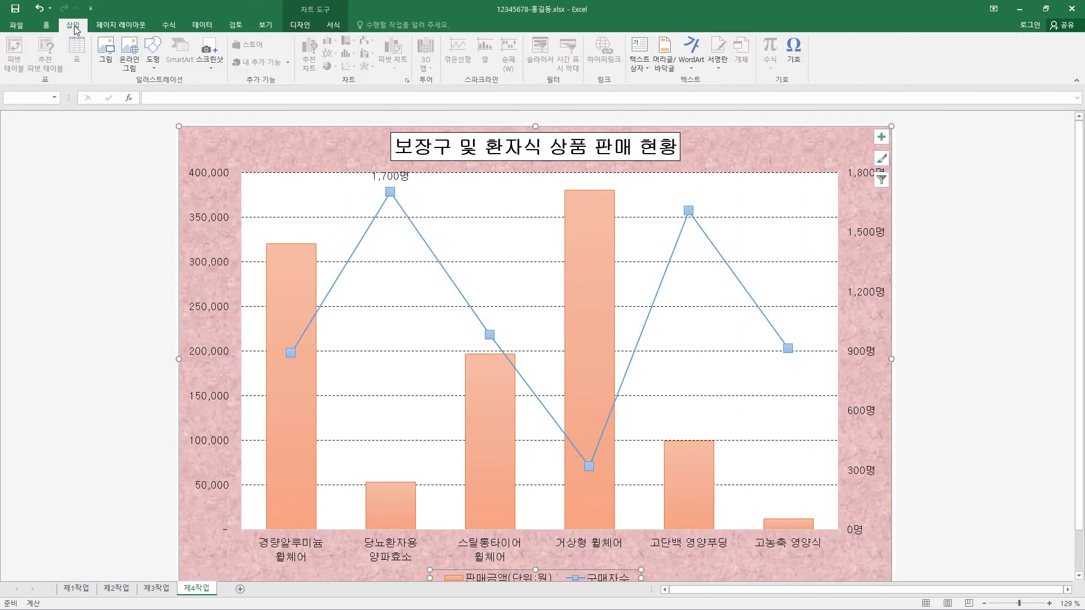
left_click(152, 51)
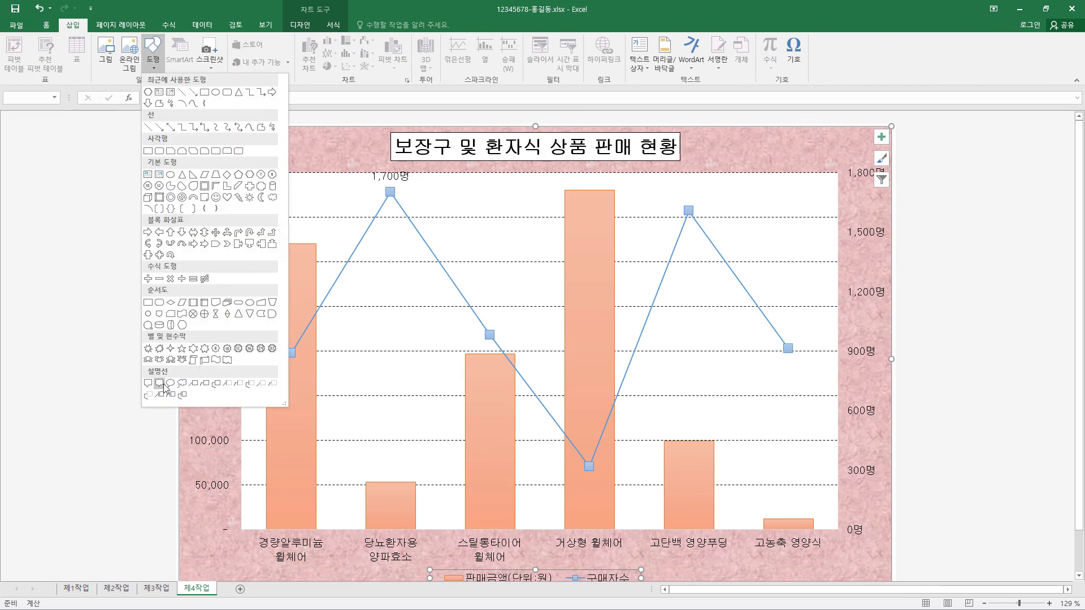
left_click(160, 383)
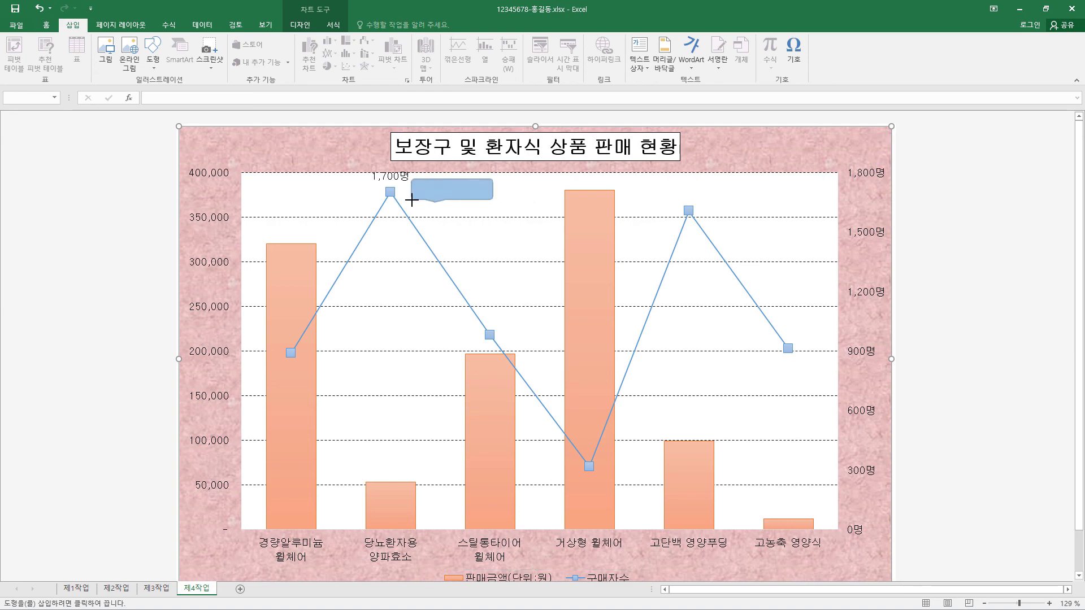
mouse_move(493, 179)
left_mouse_down()
mouse_move(420, 202)
mouse_move(404, 191)
left_mouse_up()
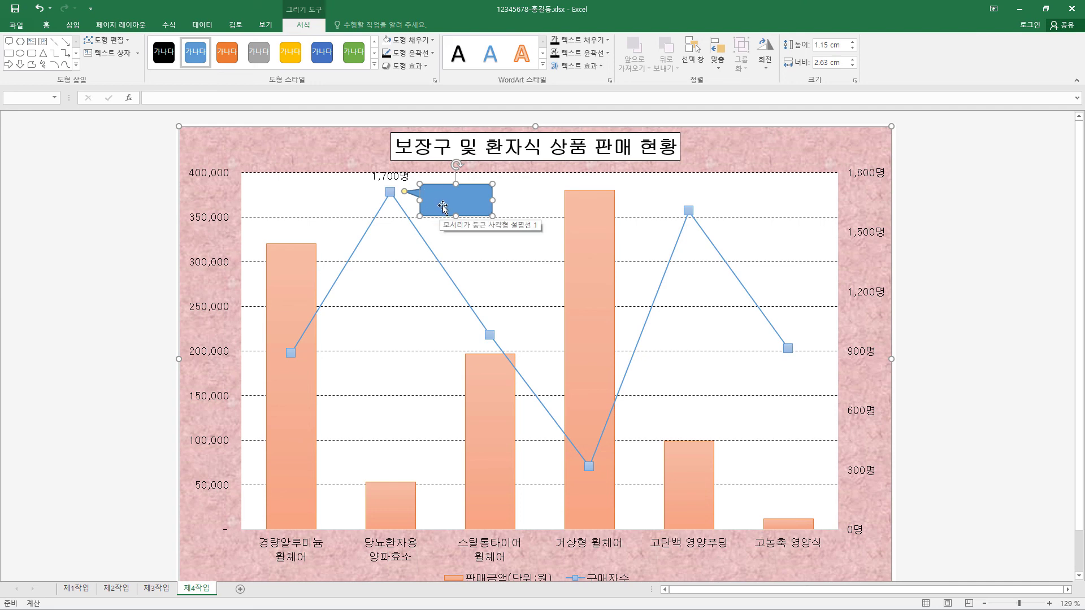
Give the callout a white fill and a thin ¼pt black outline
left_click(431, 41)
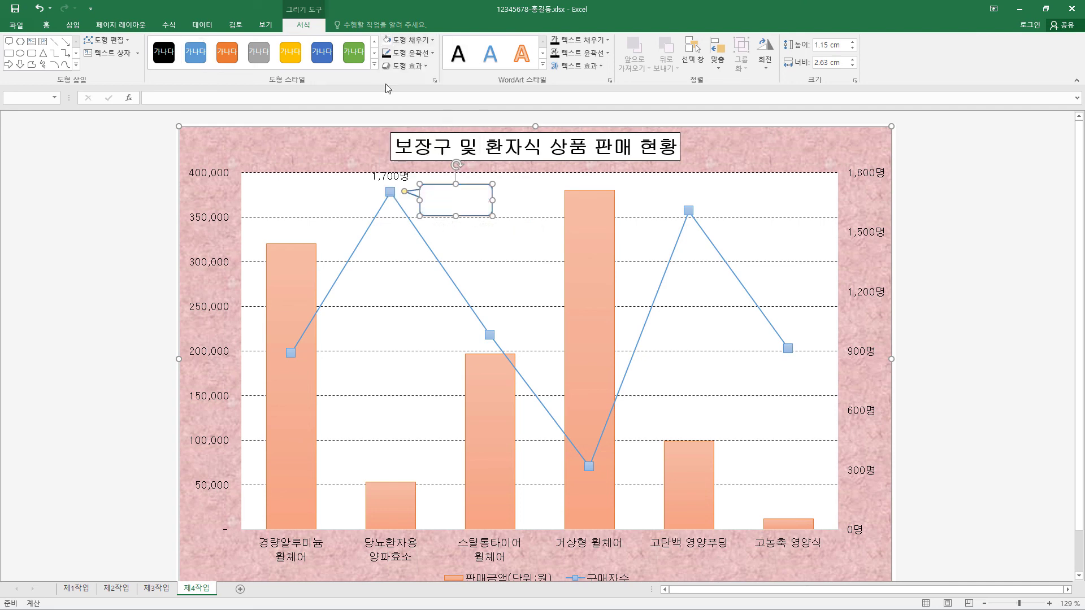
left_click(387, 80)
left_click(433, 54)
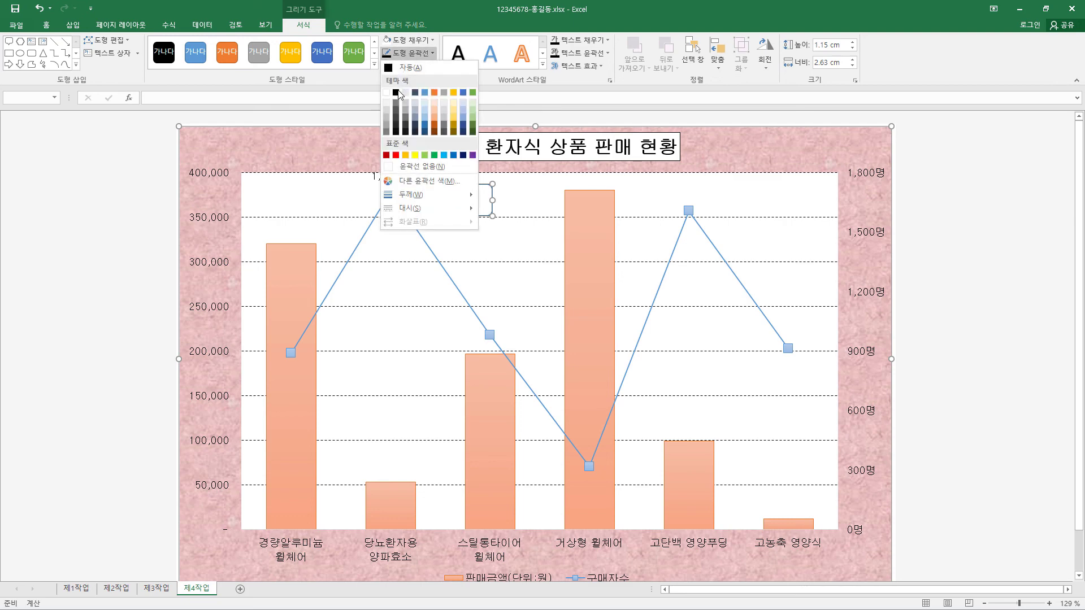
left_click(398, 95)
left_click(433, 54)
mouse_move(412, 194)
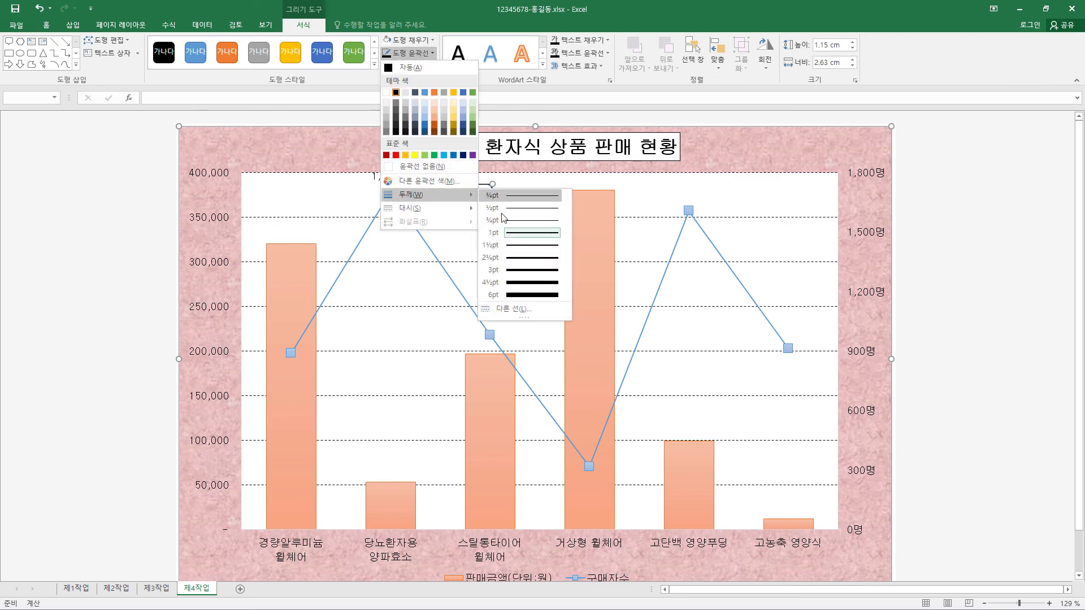
left_click(505, 225)
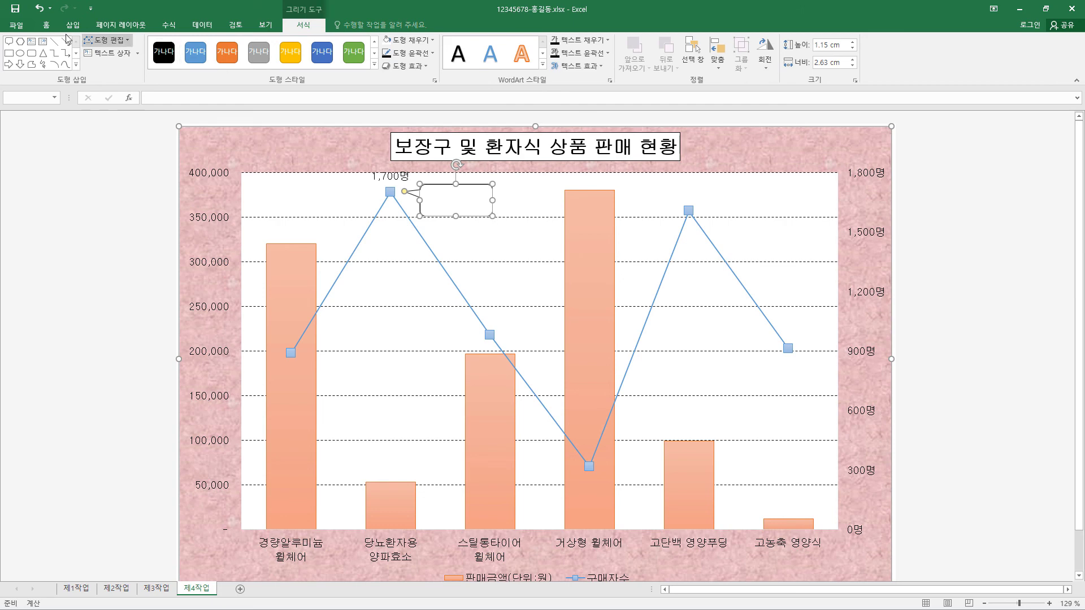
Enter 인기 상품 in 굴림 font, centred horizontally and vertically in the callout
left_click(46, 27)
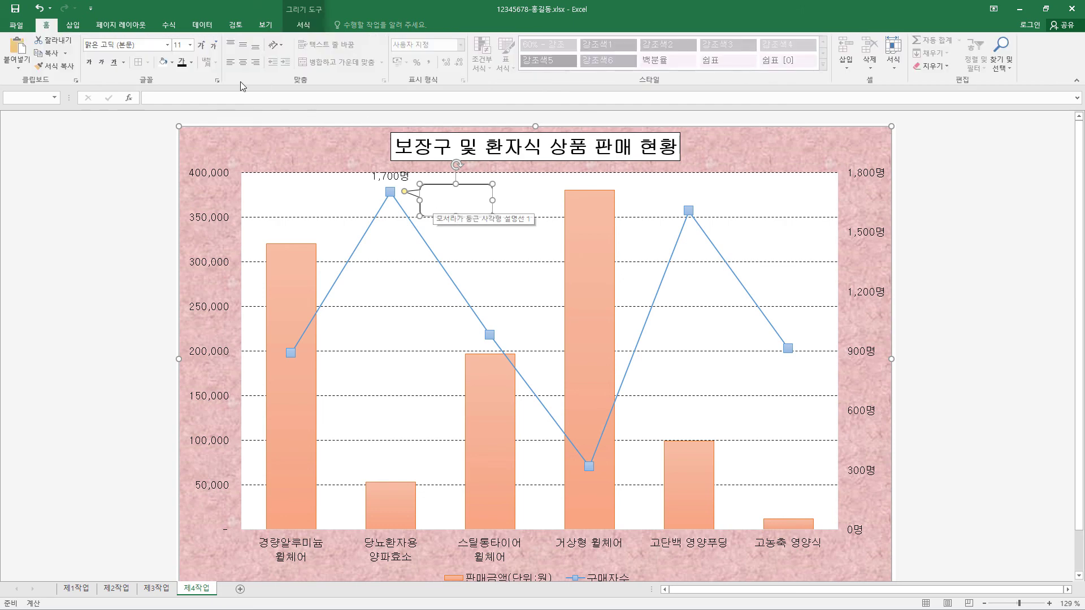
left_click(168, 44)
left_click(135, 139)
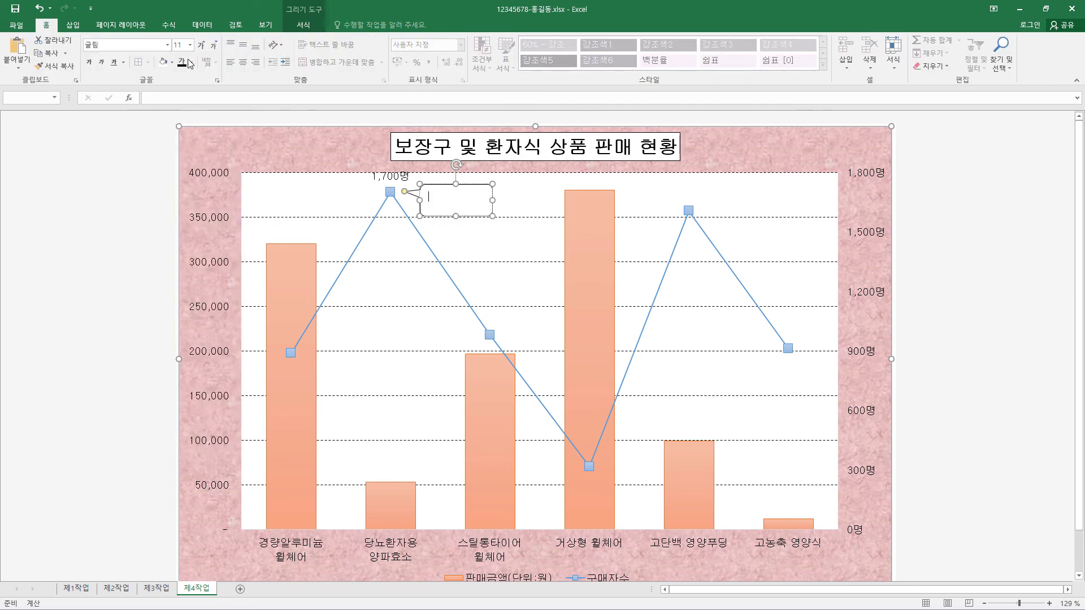
type("인기 상품")
left_click(243, 62)
left_click(243, 45)
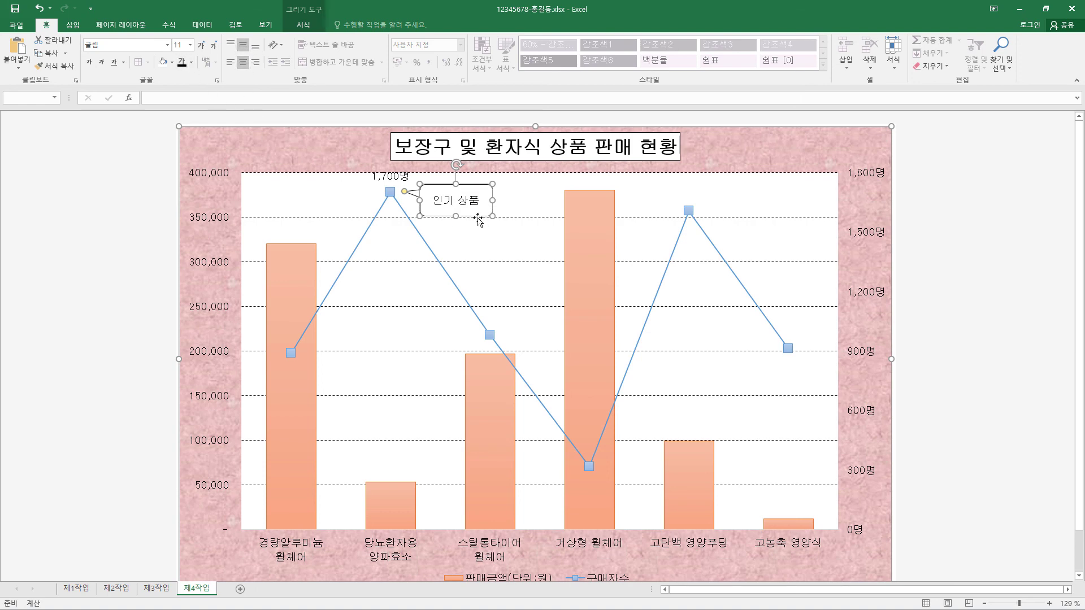